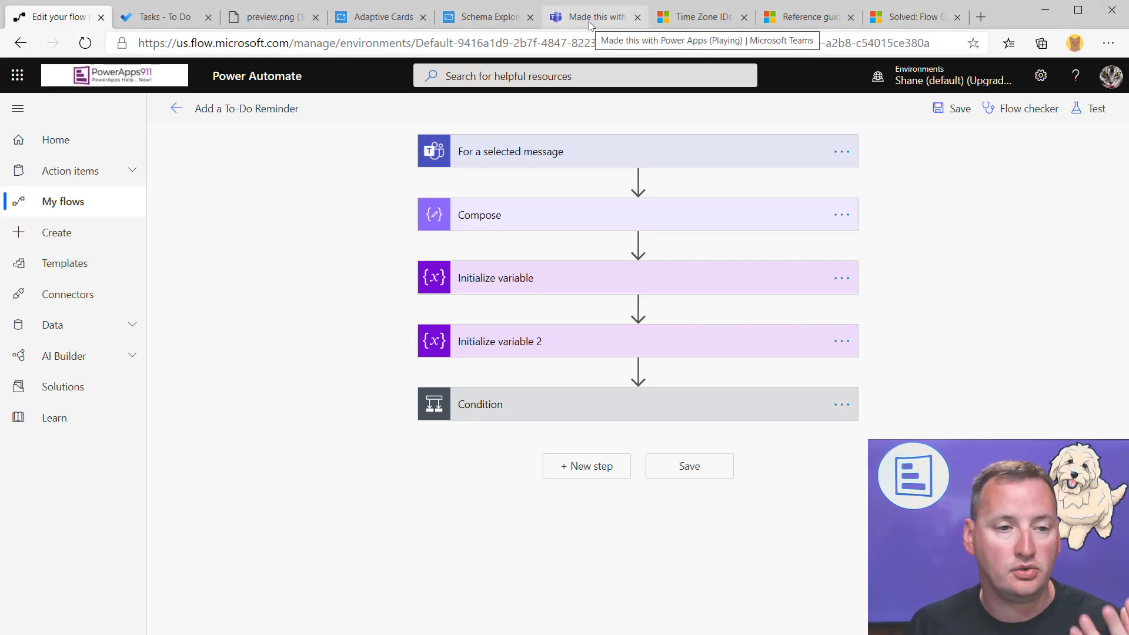
Step: Switch to Microsoft Teams and run the Add a To-Do Reminder action on the reply "Show me your action plan and we will talk..."
left_click(590, 18)
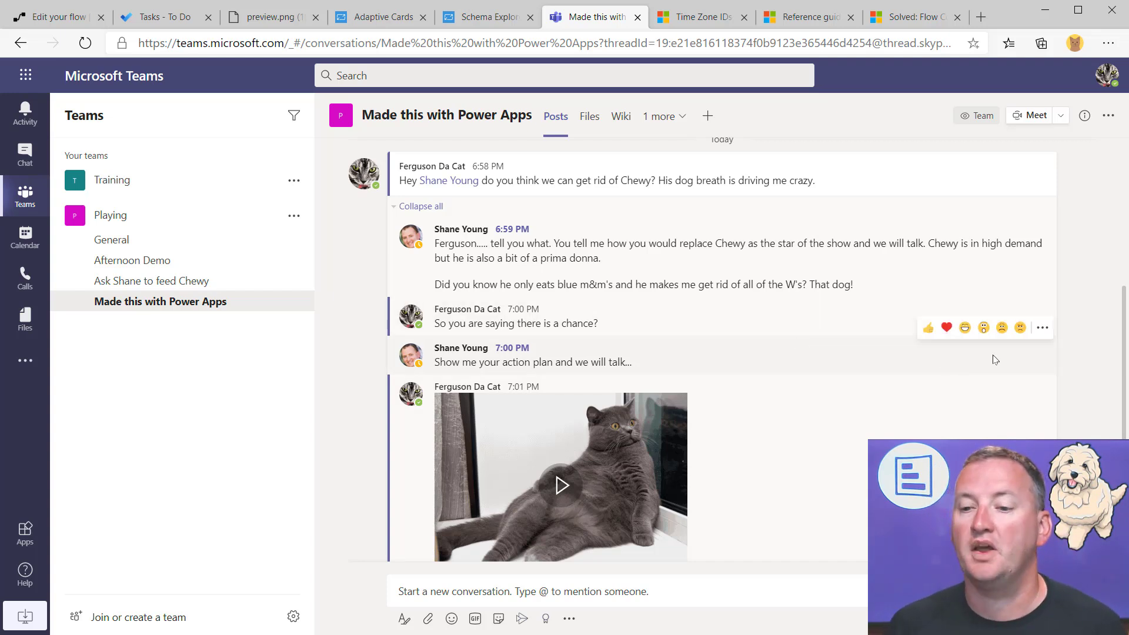
left_click(1045, 329)
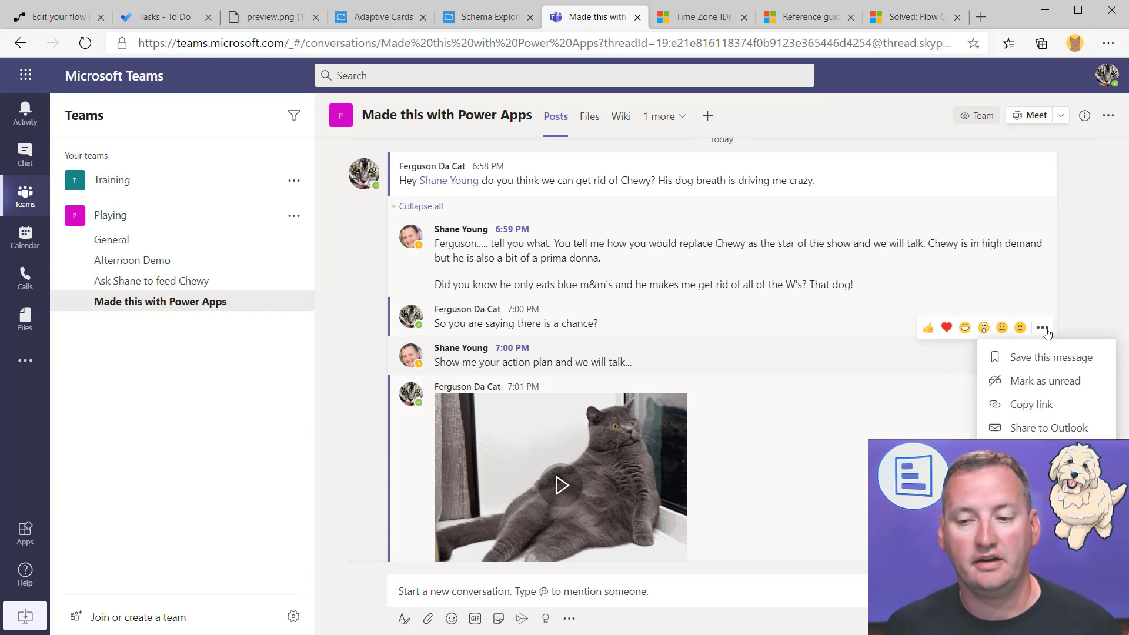
mouse_move(1036, 479)
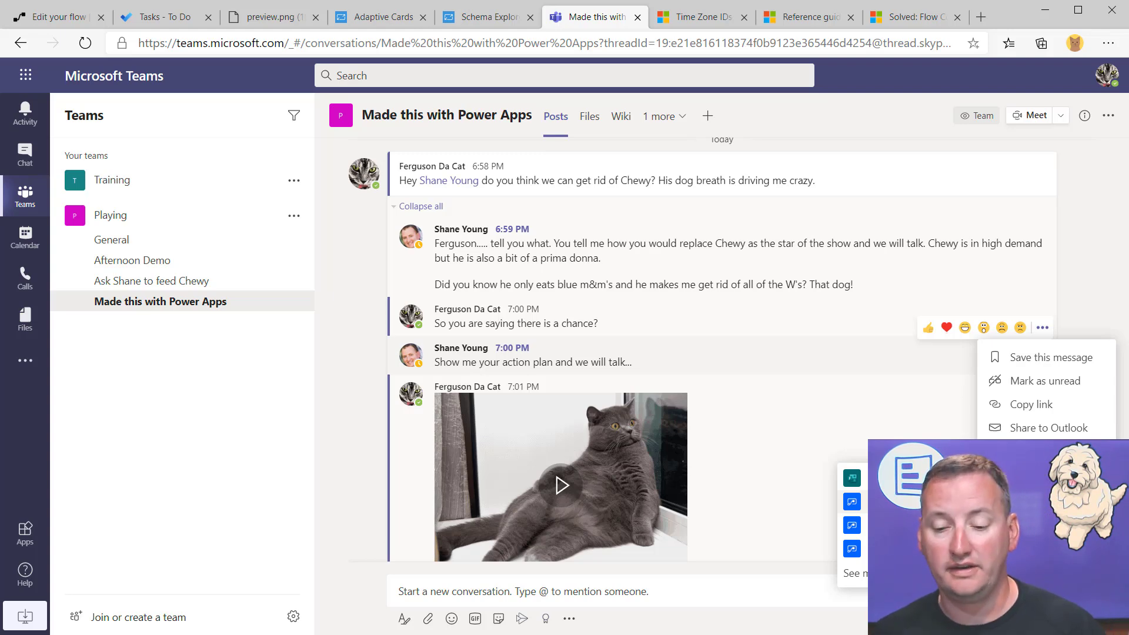
key("Escape")
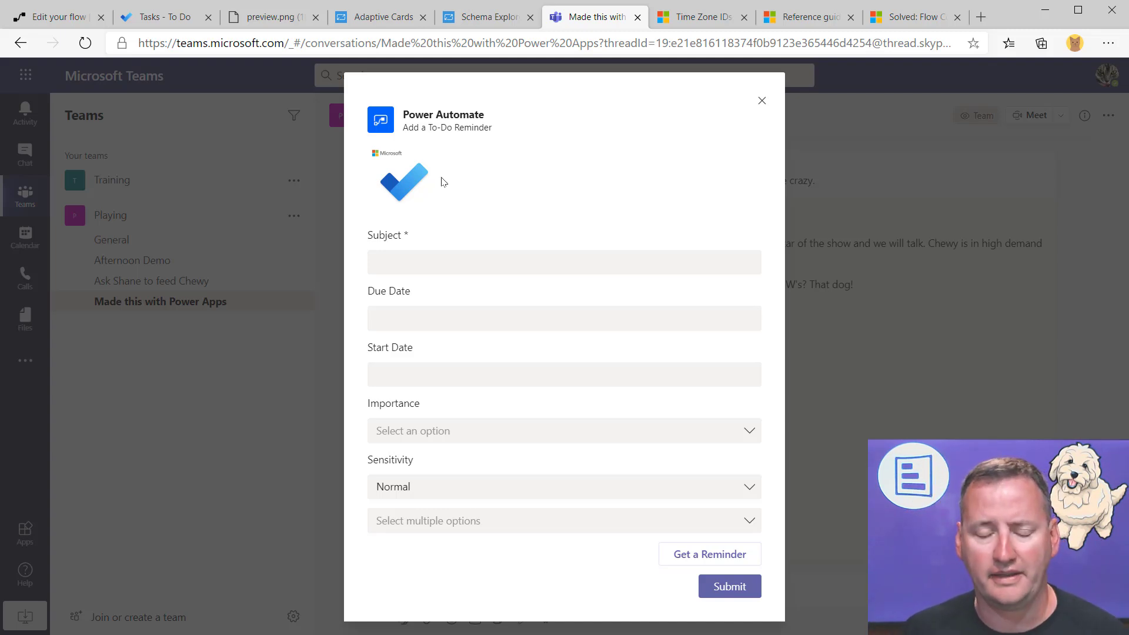
Step: Enter the subject "Take over the world" with due date Sep 5, 2020 and start date Sep 4, 2020
left_click(410, 255)
type("Take over the world")
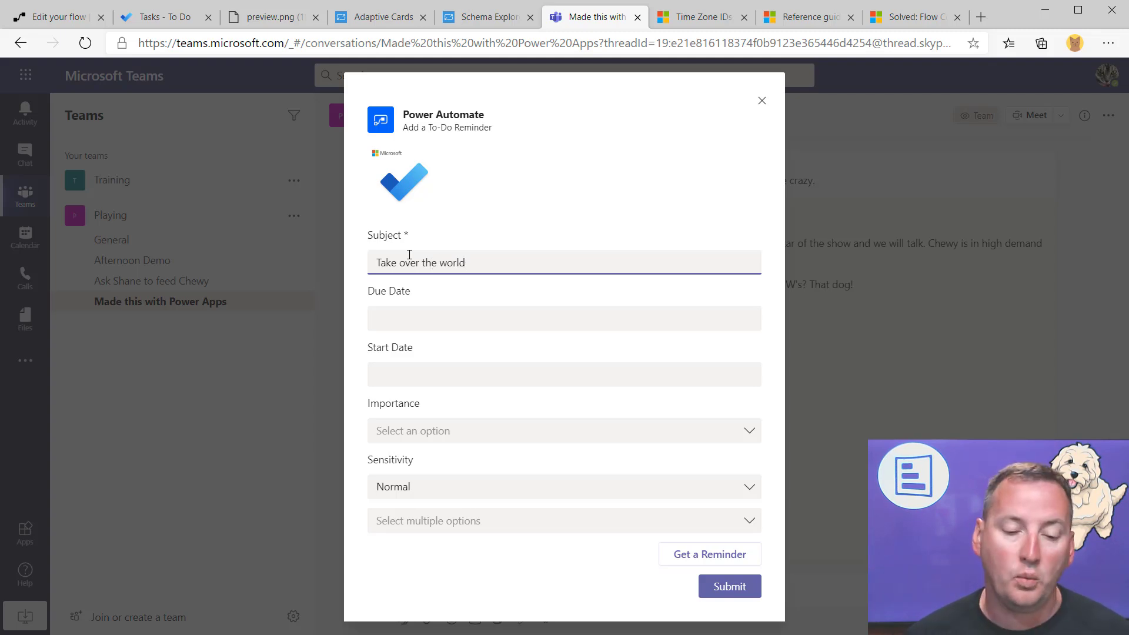
left_click(415, 312)
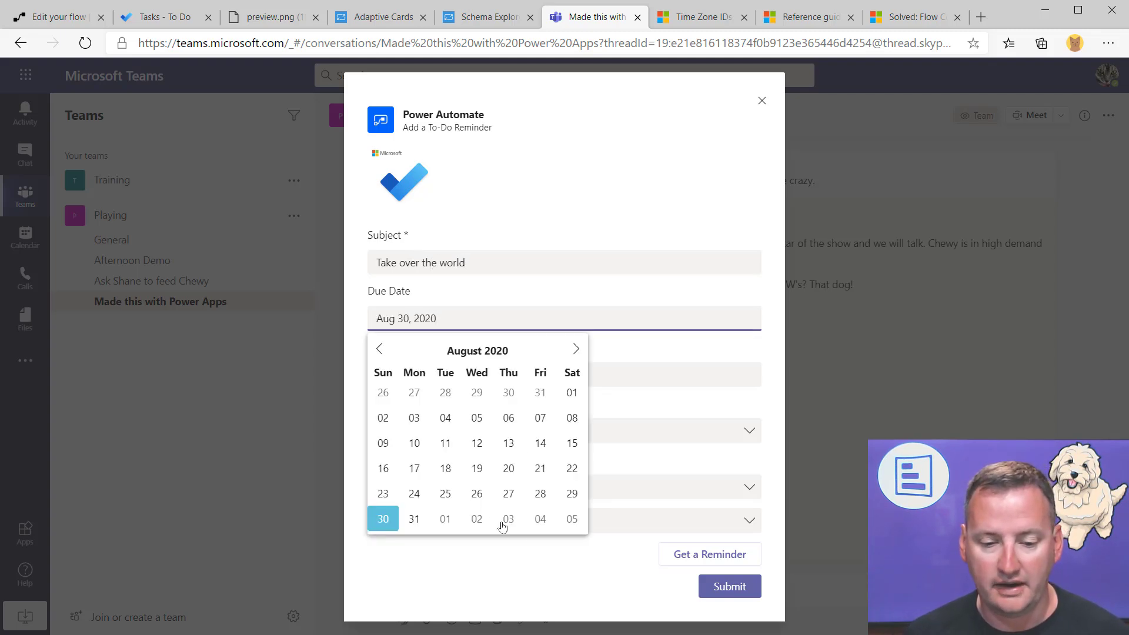
left_click(574, 519)
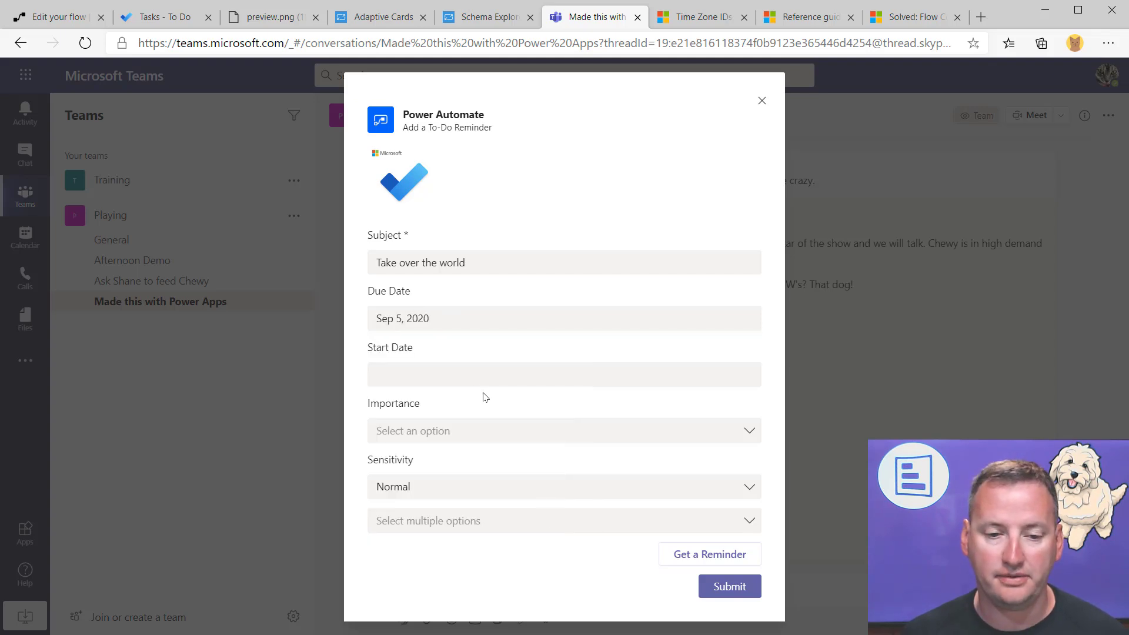
left_click(477, 369)
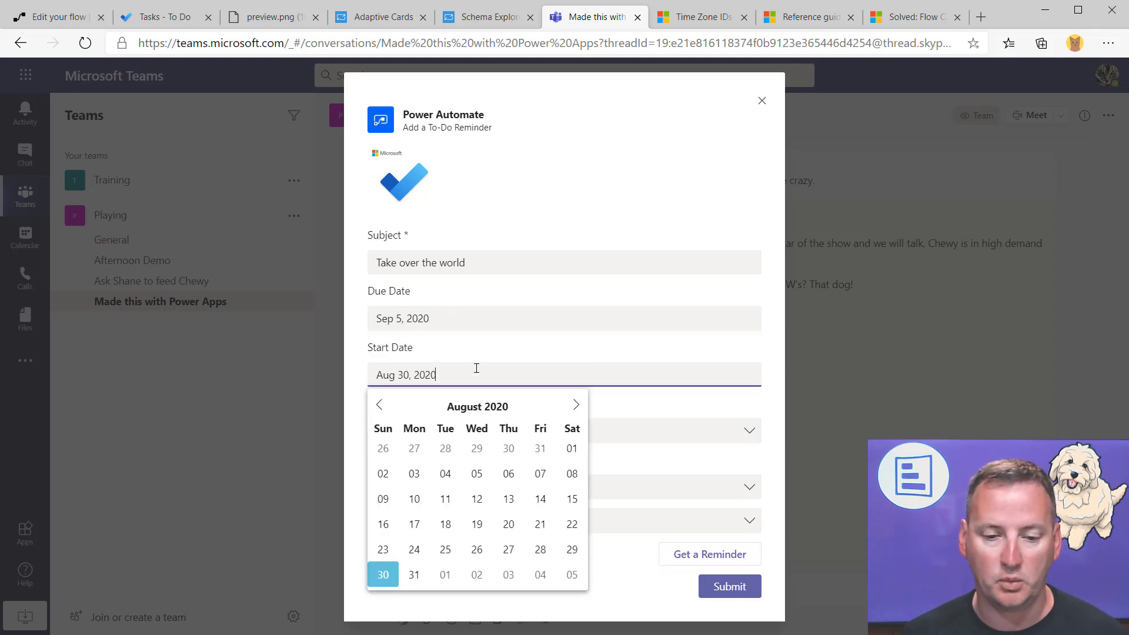
left_click(541, 577)
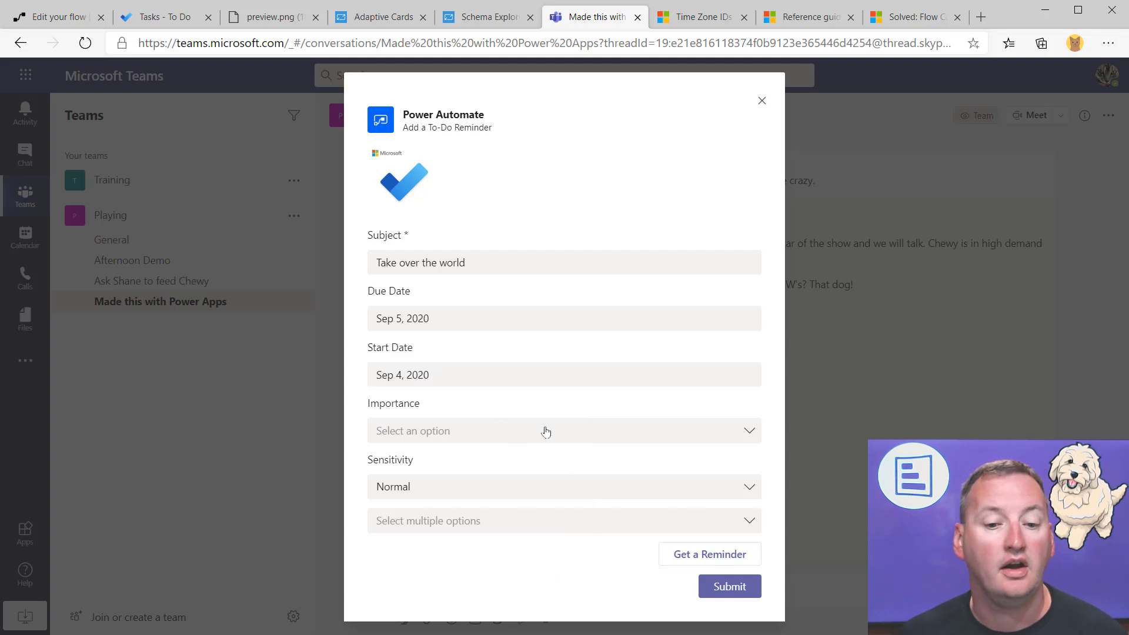
Step: Set the importance to Normal and the sensitivity to Private, and select the Red and Blue categories
left_click(565, 435)
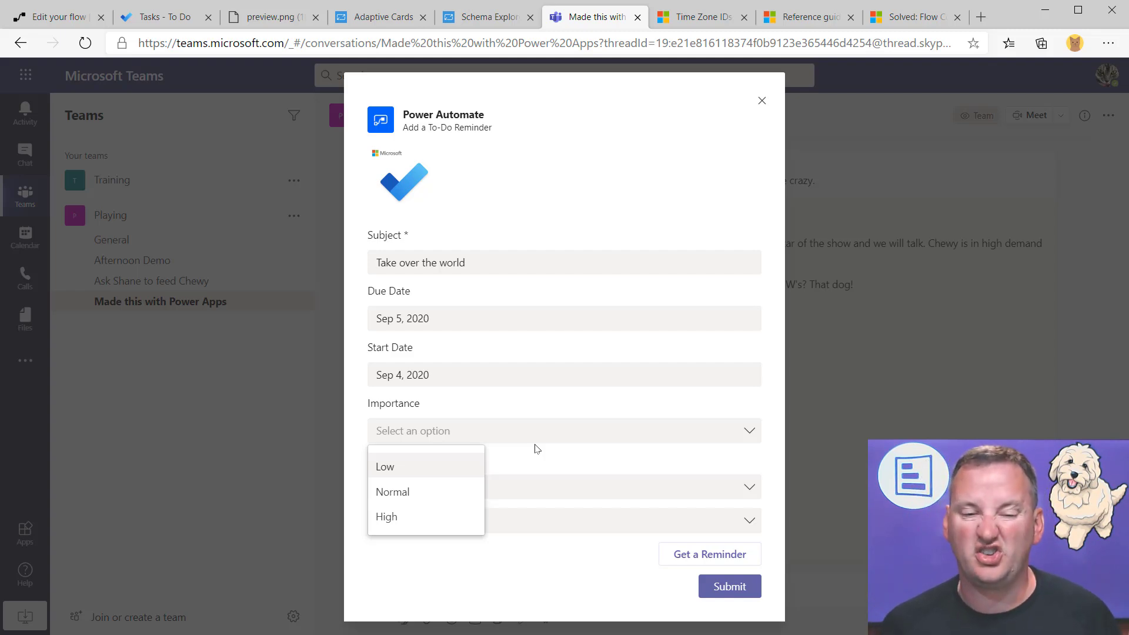
left_click(437, 493)
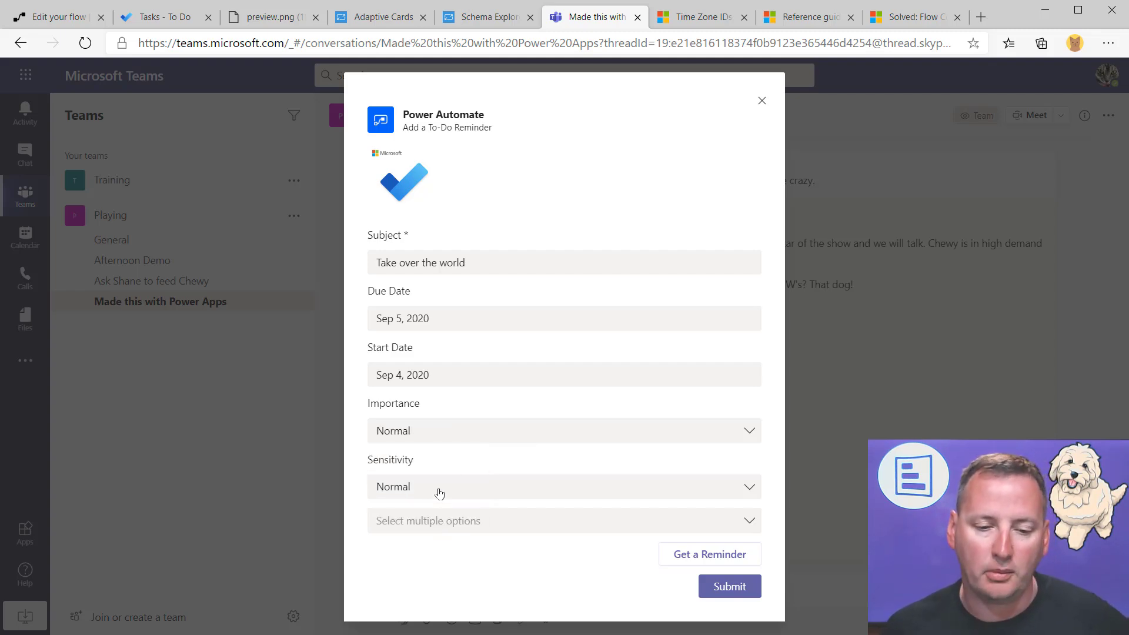
left_click(745, 490)
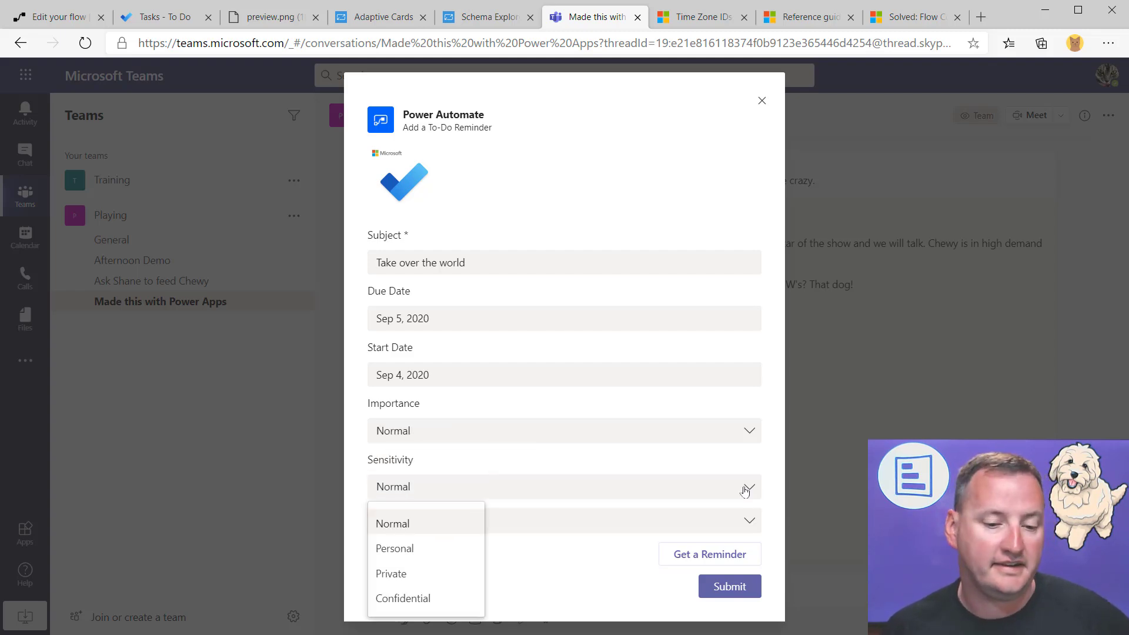
left_click(412, 584)
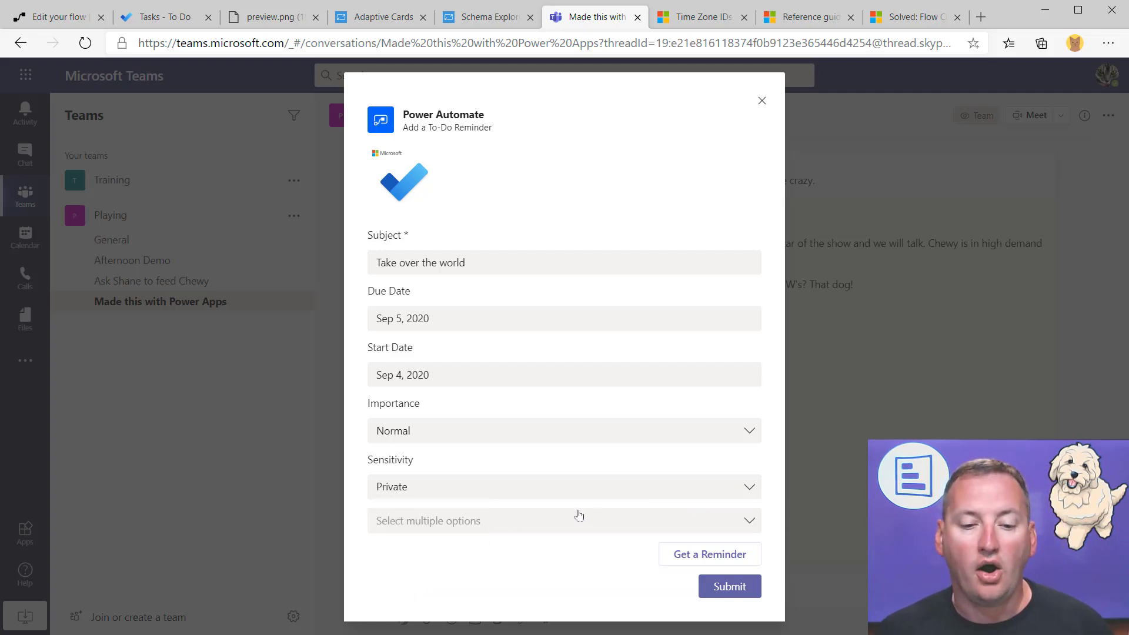
left_click(750, 522)
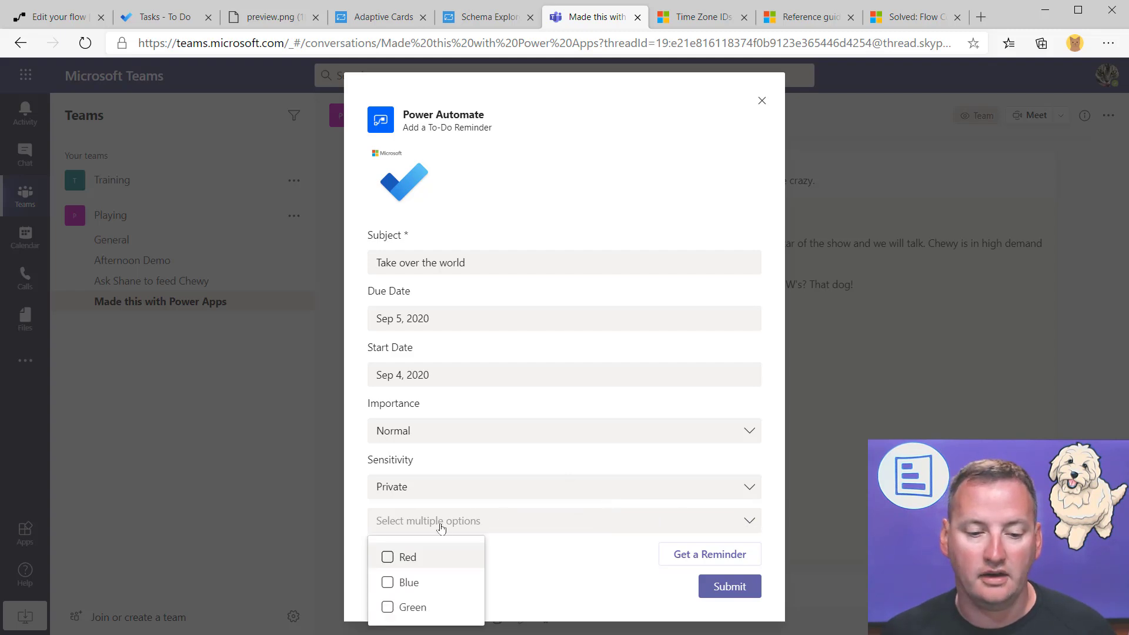
left_click(388, 582)
left_click(389, 562)
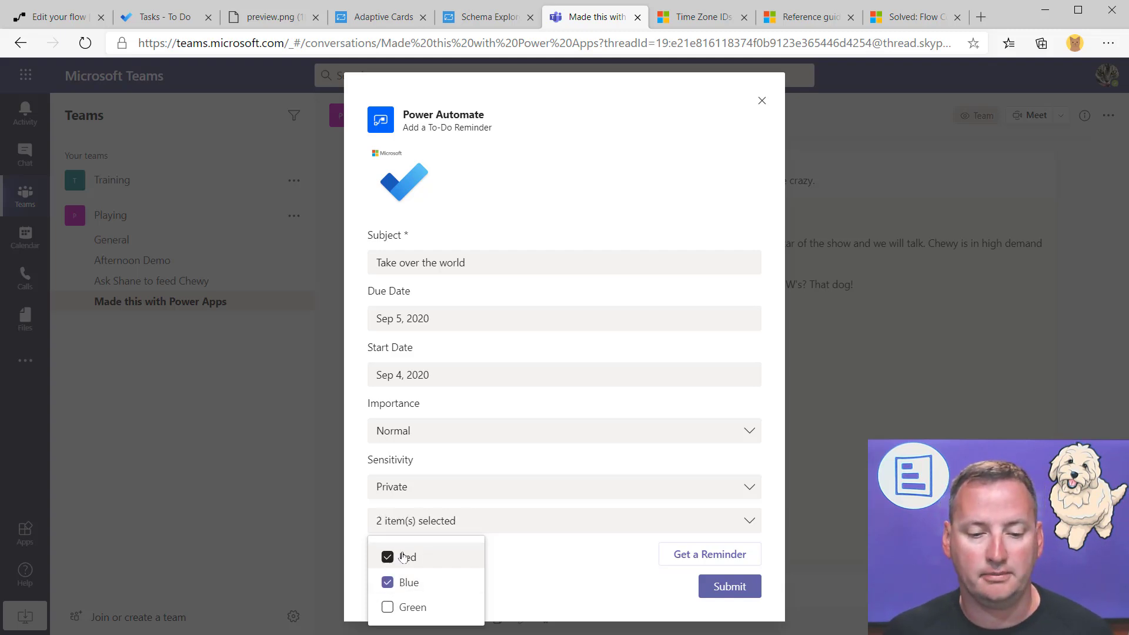
left_click(562, 570)
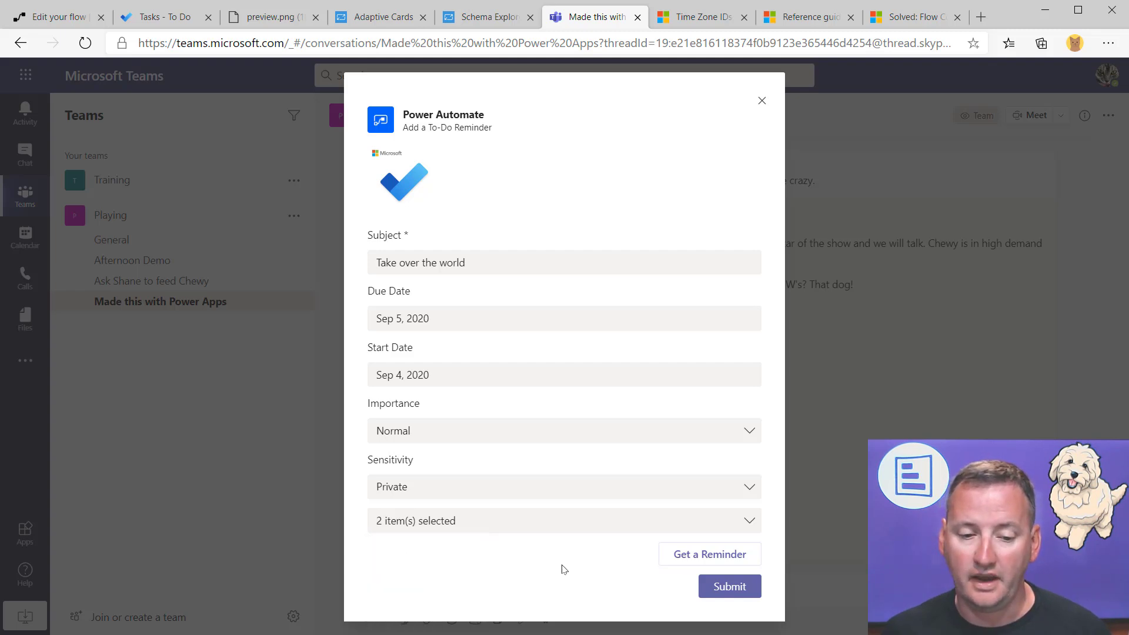
Step: Add a reminder for Sep 3, 2020 at 4:00 PM and submit the form
left_click(713, 563)
scroll(557, 507, "down", 1)
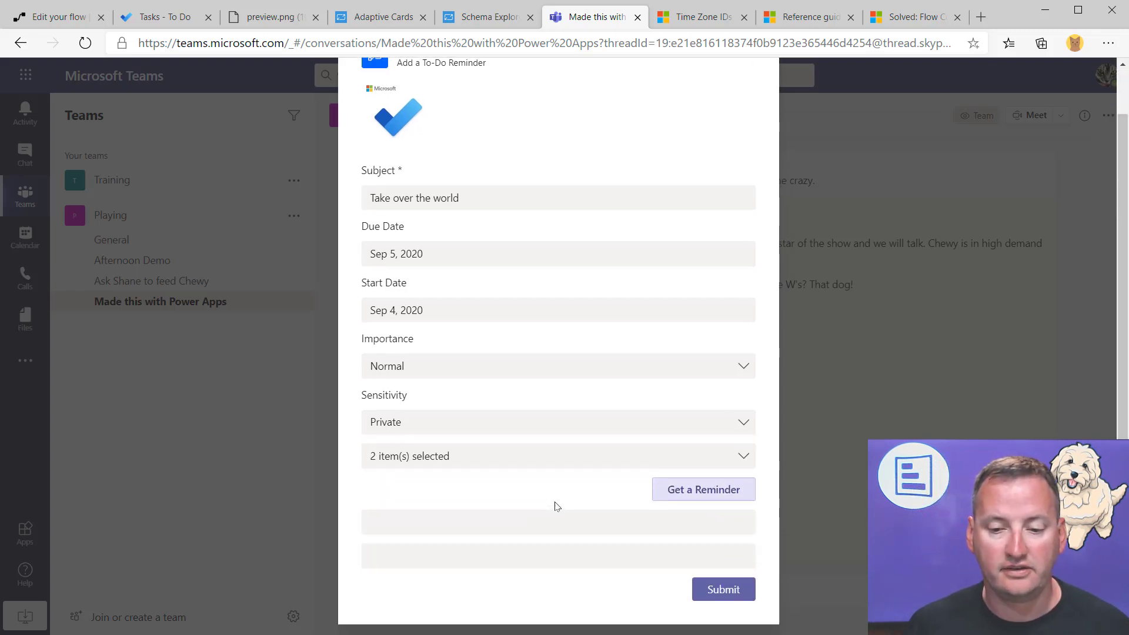
left_click(514, 529)
scroll(515, 521, "down", 2)
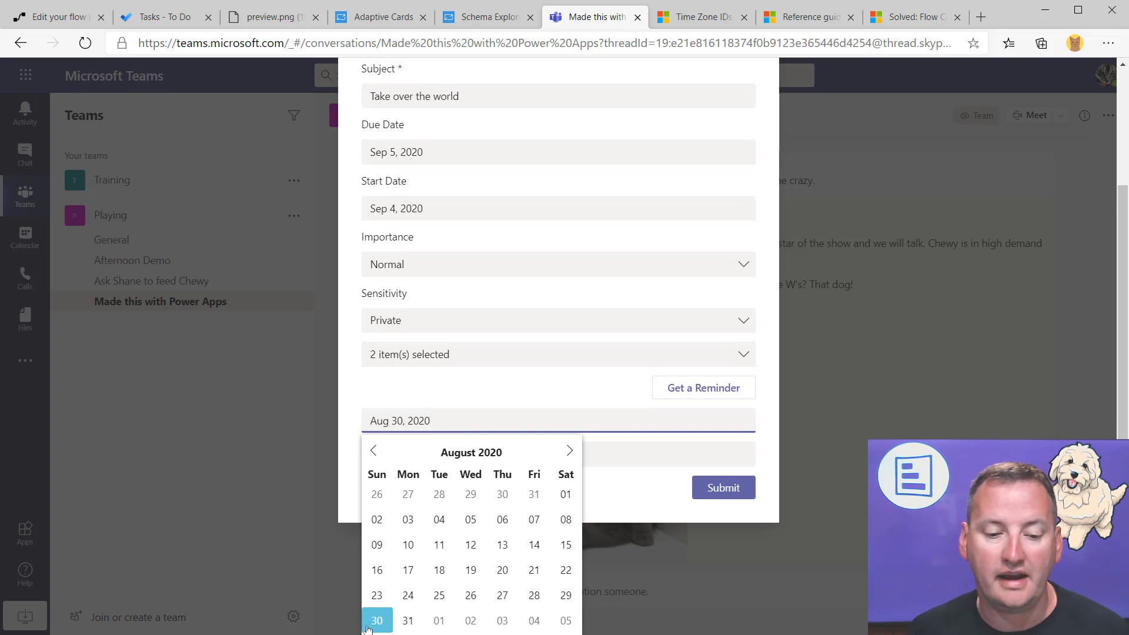
left_click(498, 625)
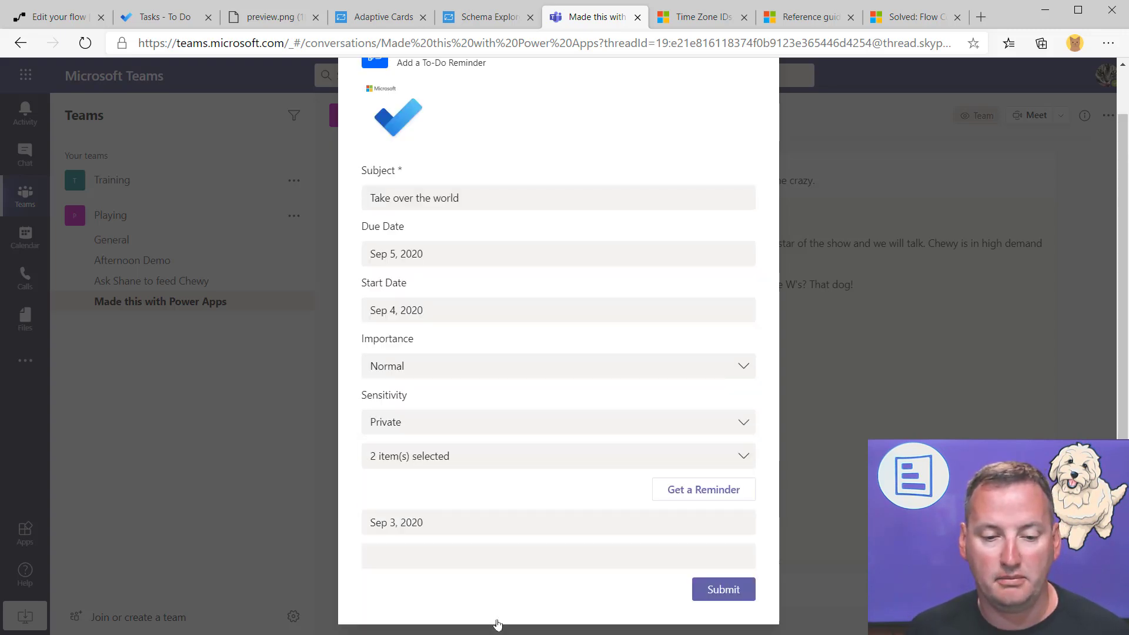
left_click(456, 556)
scroll(421, 474, "down", 12)
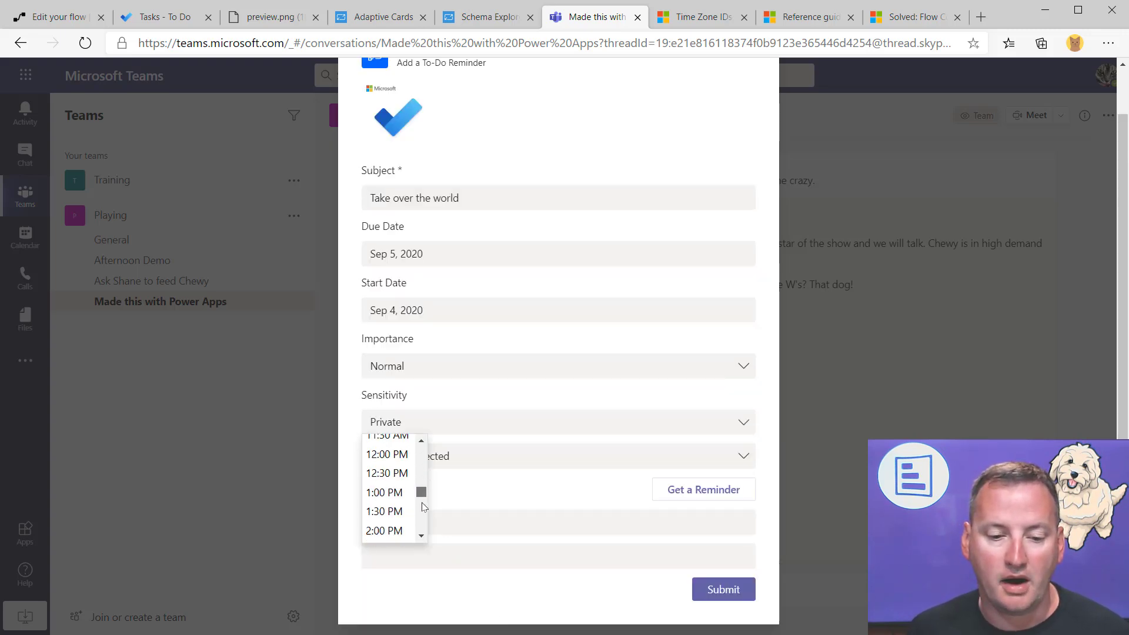
scroll(412, 488, "up", 2)
left_click(388, 459)
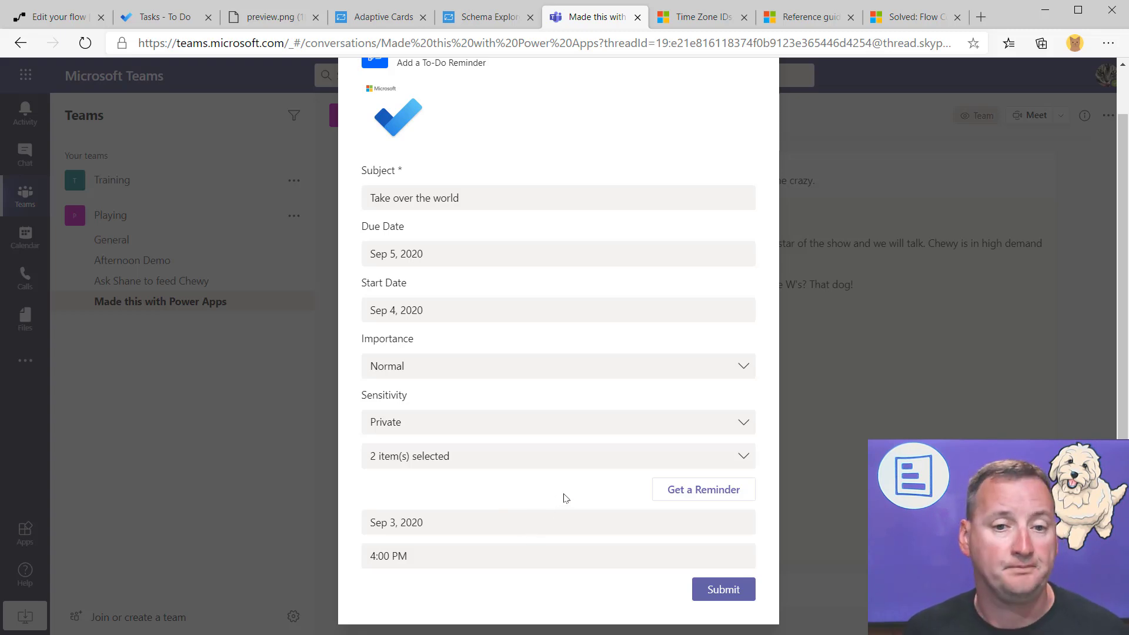
scroll(565, 494, "up", 1)
scroll(565, 488, "down", 1)
left_click(719, 596)
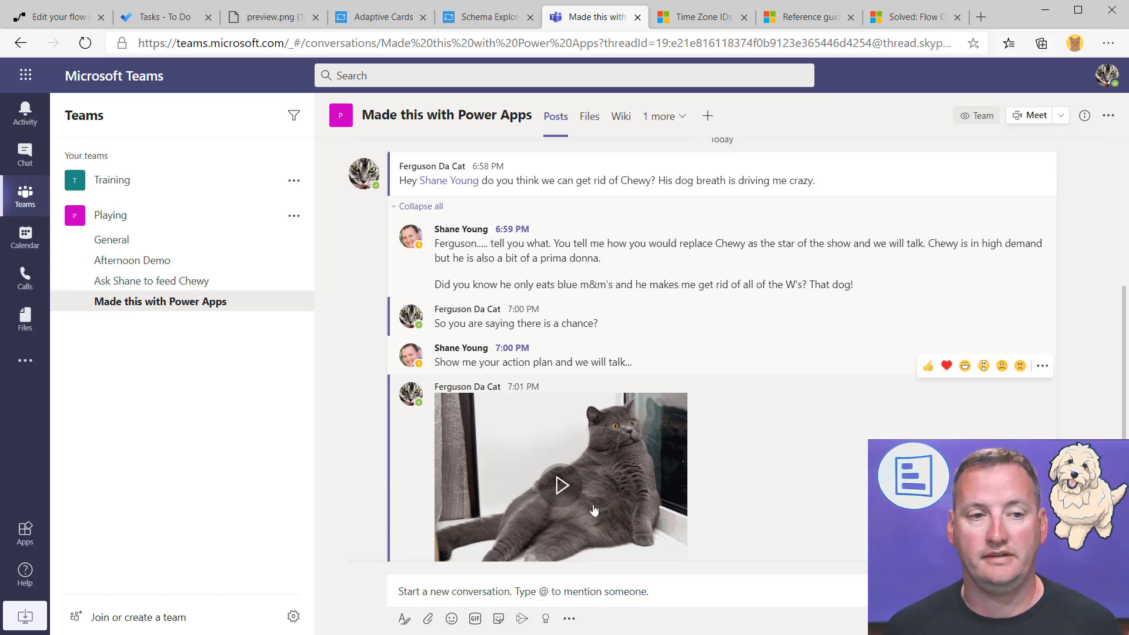
left_click(981, 17)
type("www.offie")
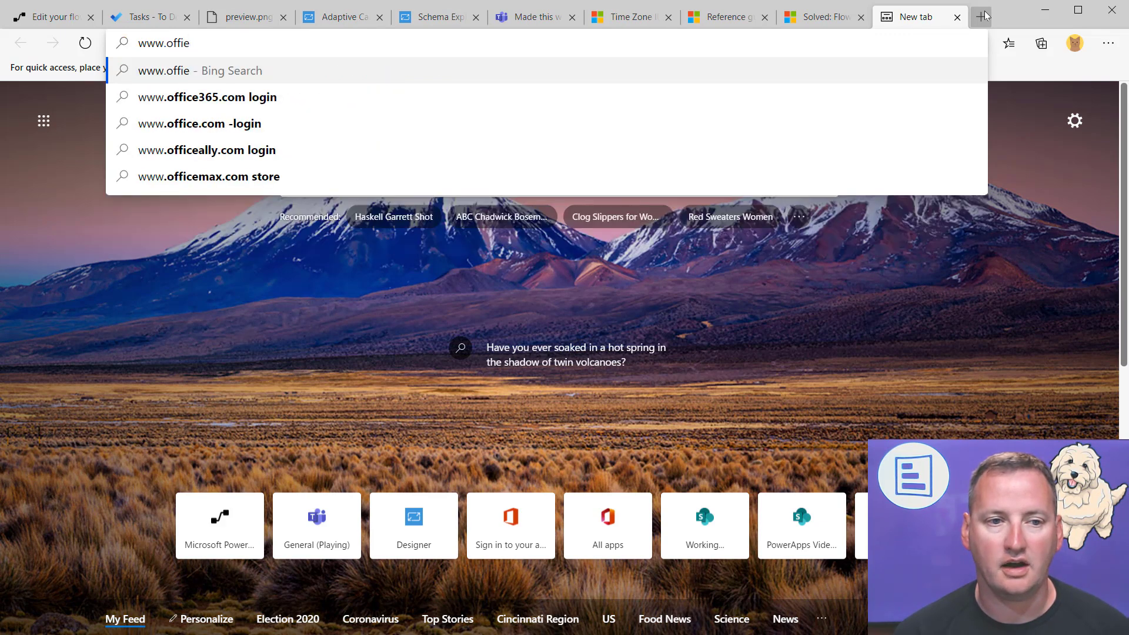
key("BackSpace")
type("ce.com")
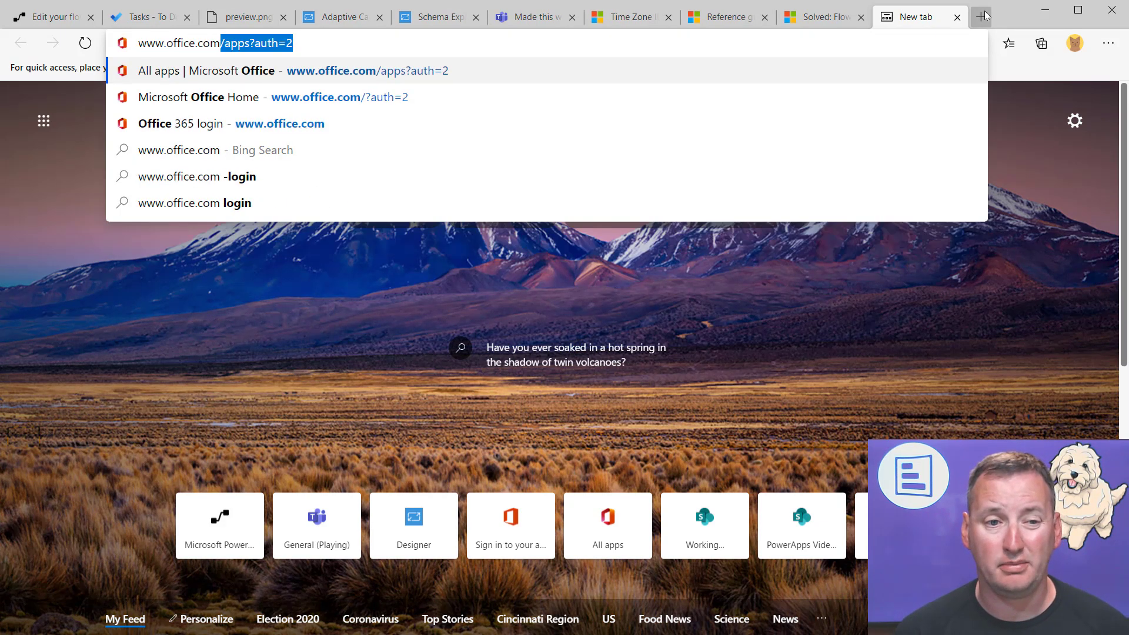
key("Delete")
key("Return")
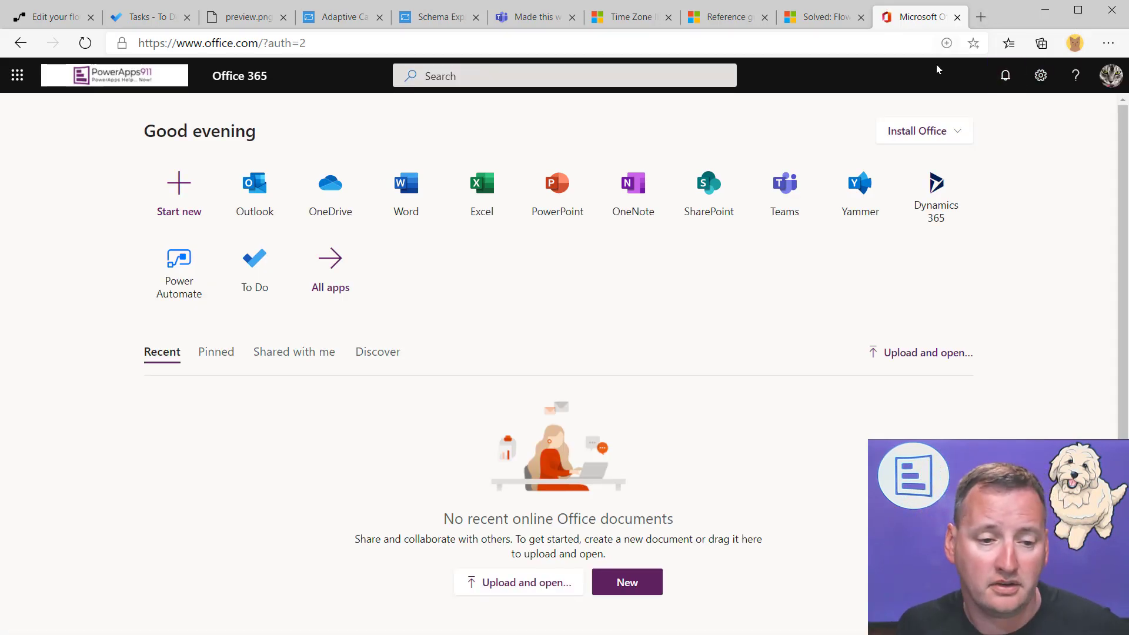
left_click(250, 277)
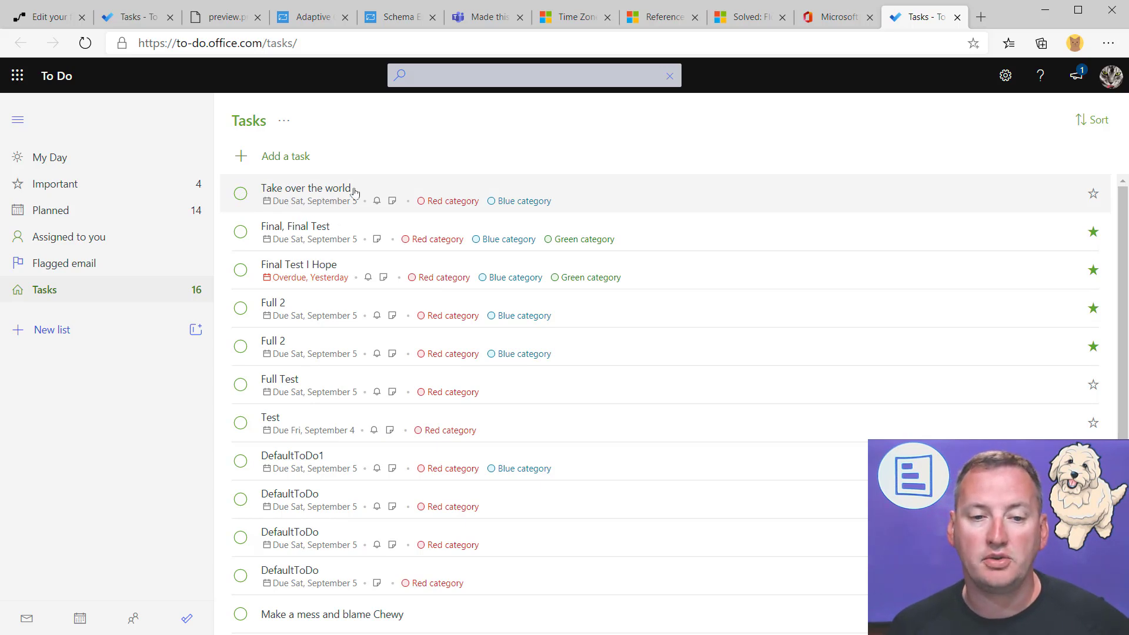
left_click(327, 194)
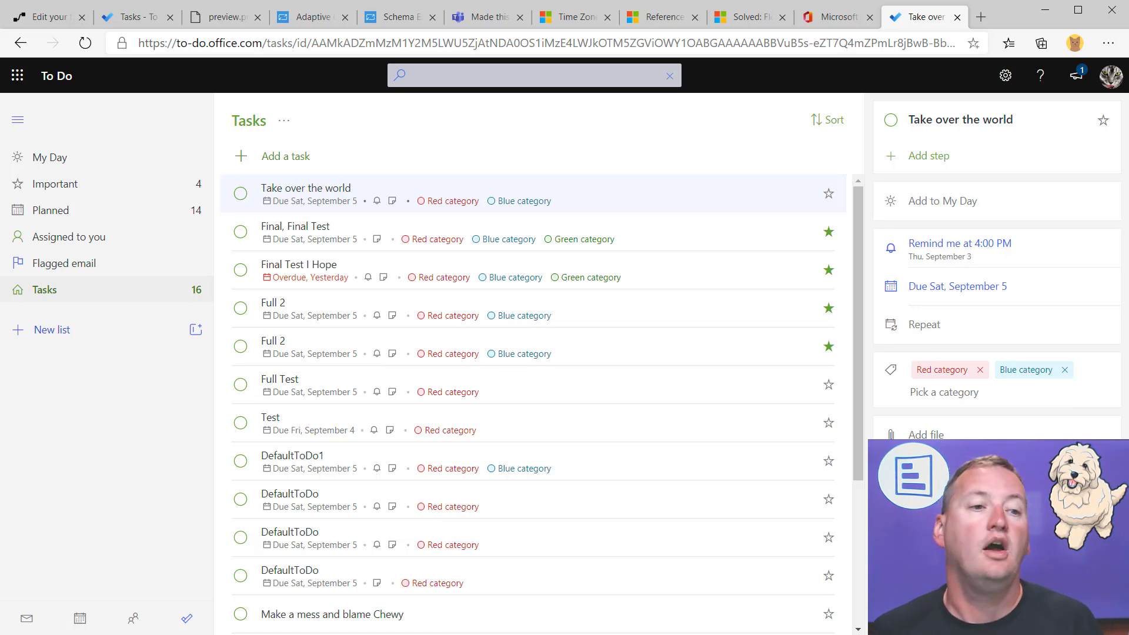
Step: Return to the Power Automate flow and examine the adaptive card of the "For a selected message" trigger from its subject to its reminder fields
left_click(45, 17)
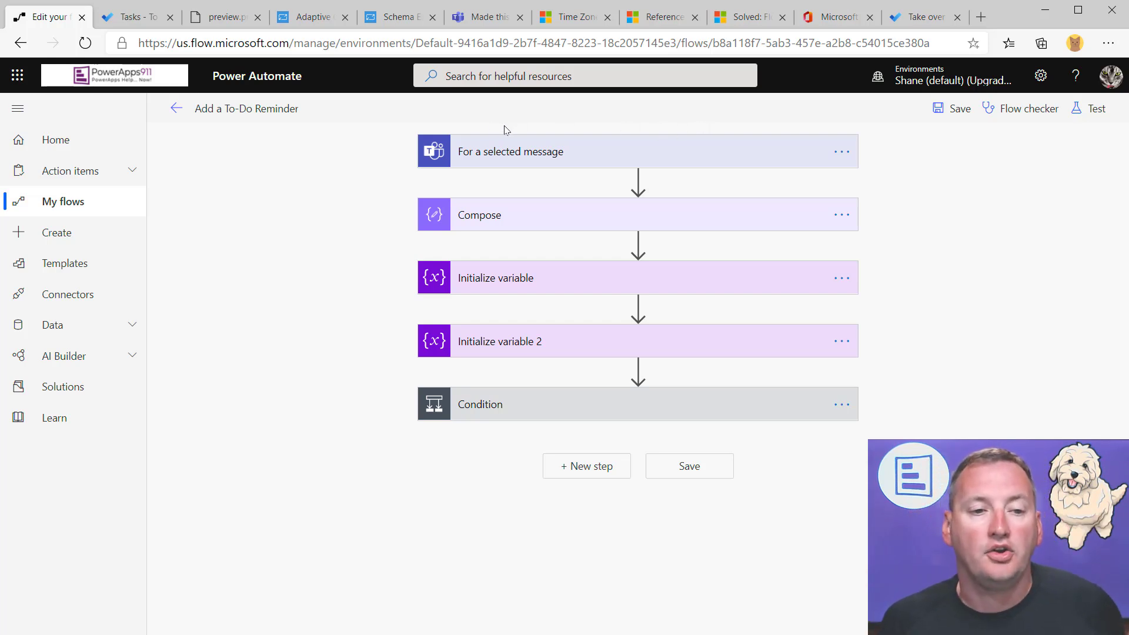
left_click(678, 153)
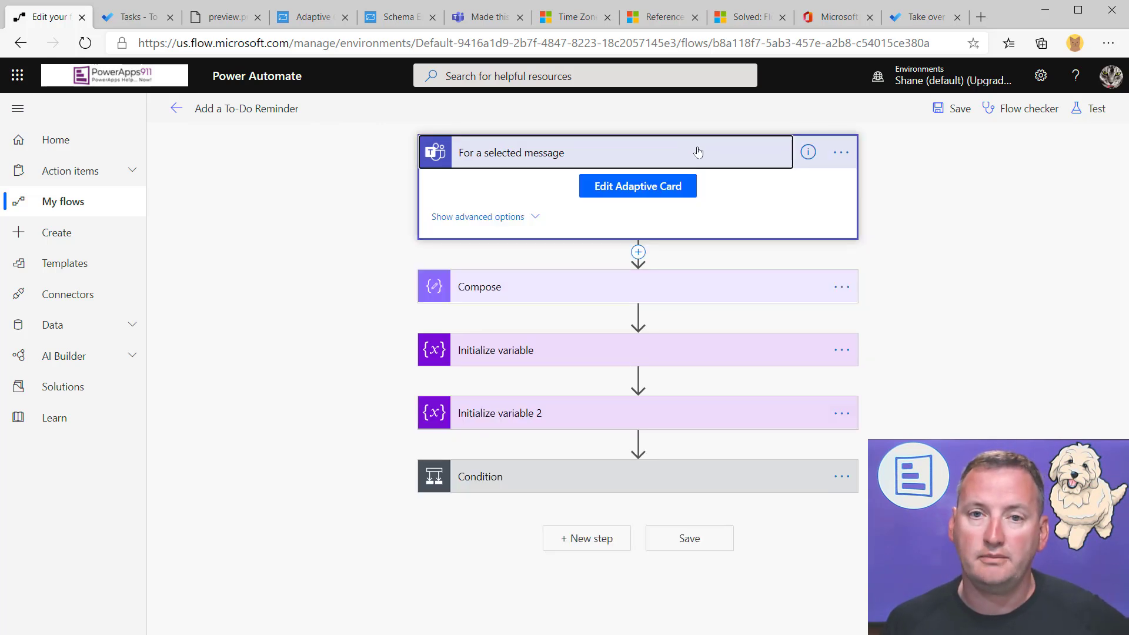
left_click(657, 190)
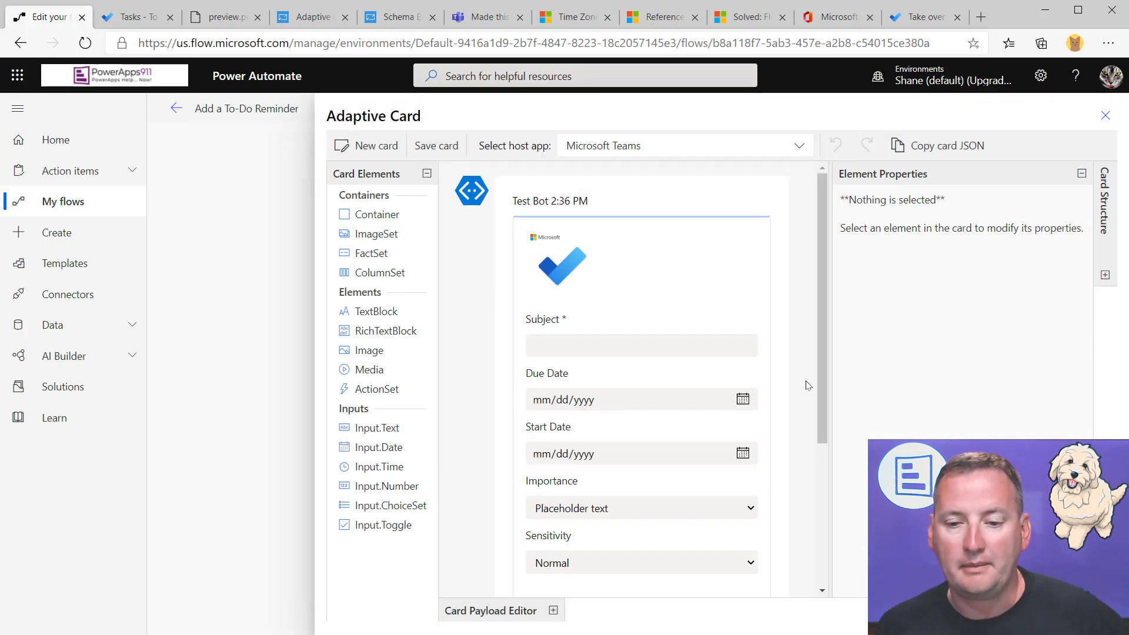
scroll(807, 385, "down", 3)
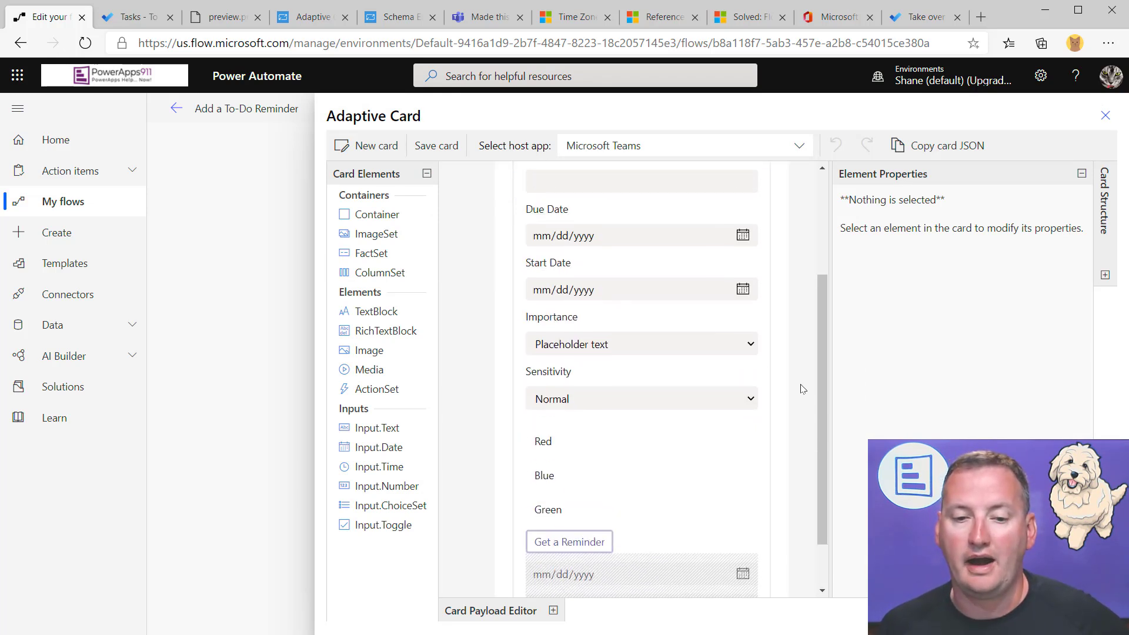
scroll(637, 454, "down", 2)
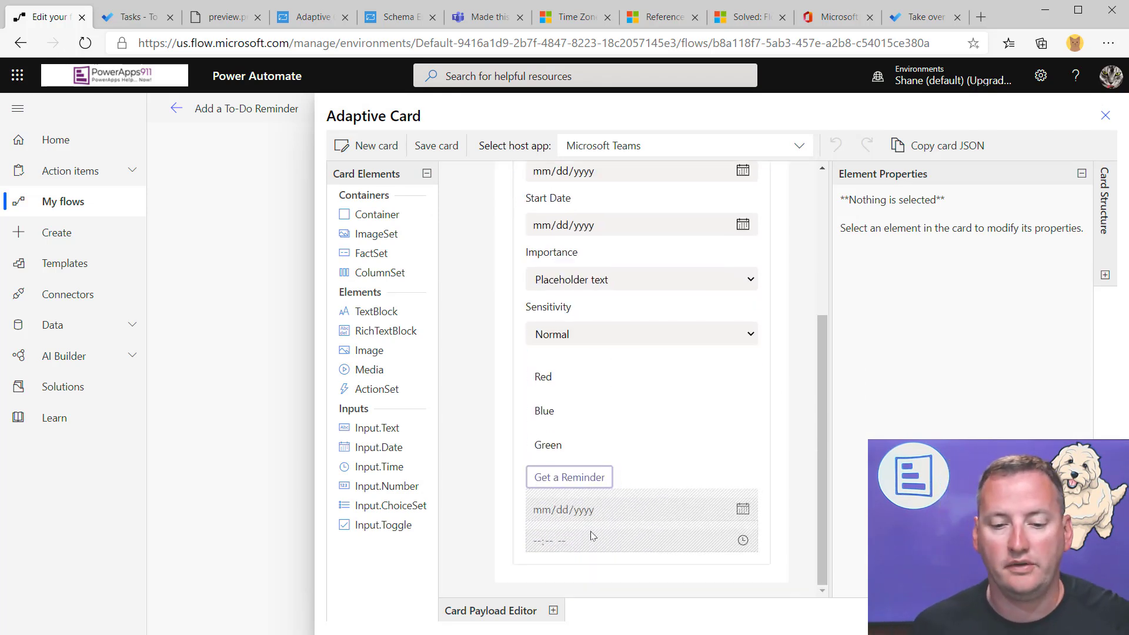
scroll(580, 469, "up", 1)
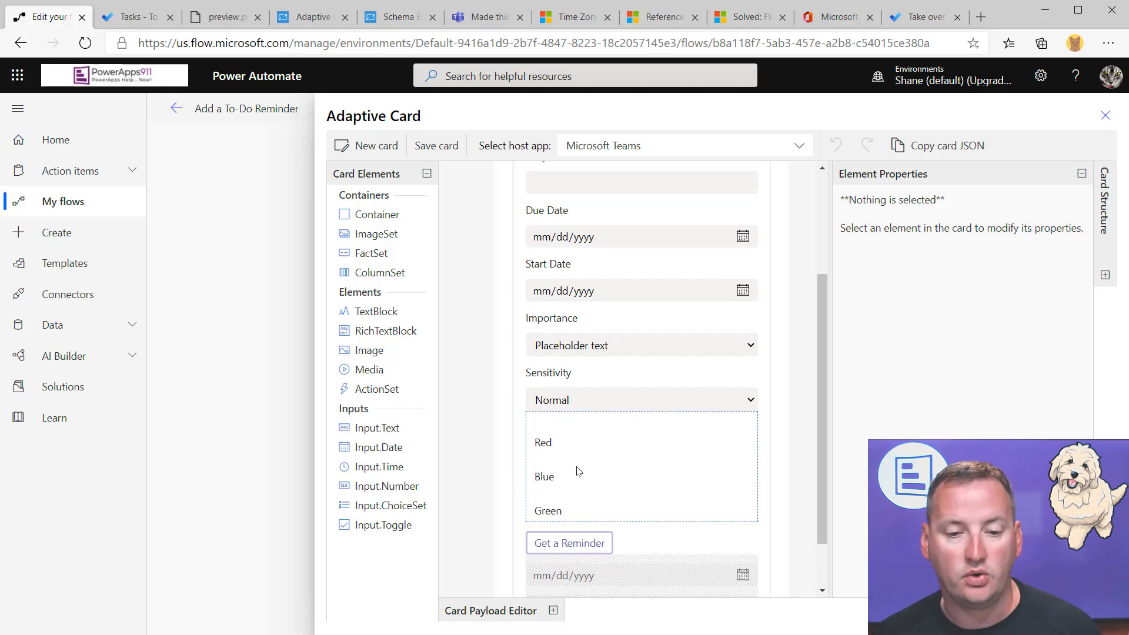
scroll(611, 394, "up", 2)
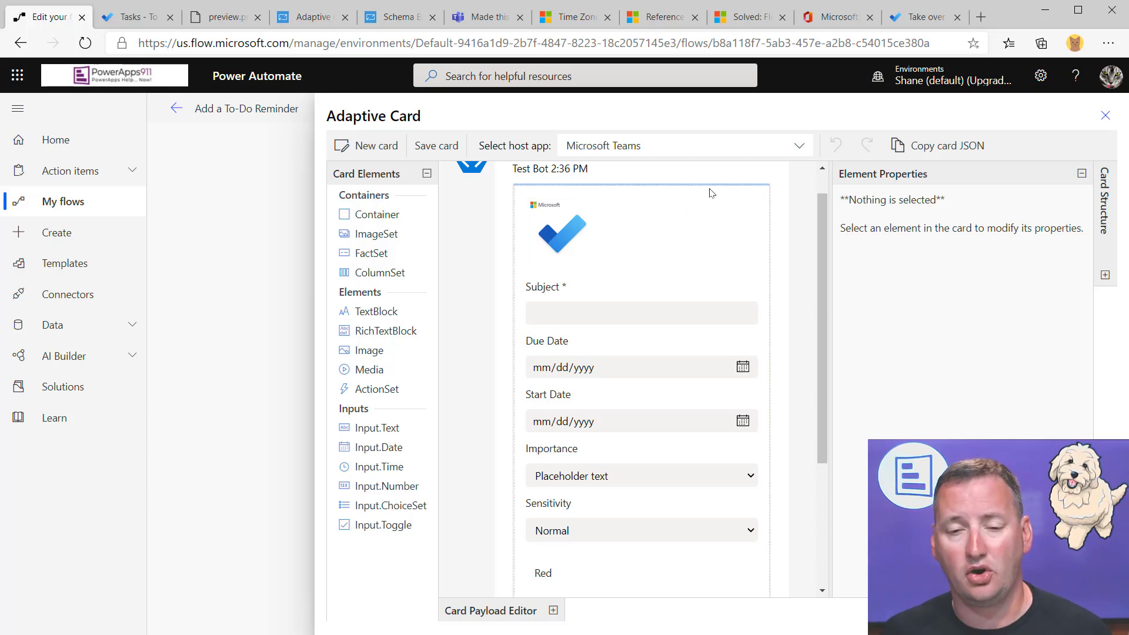
left_click(1105, 115)
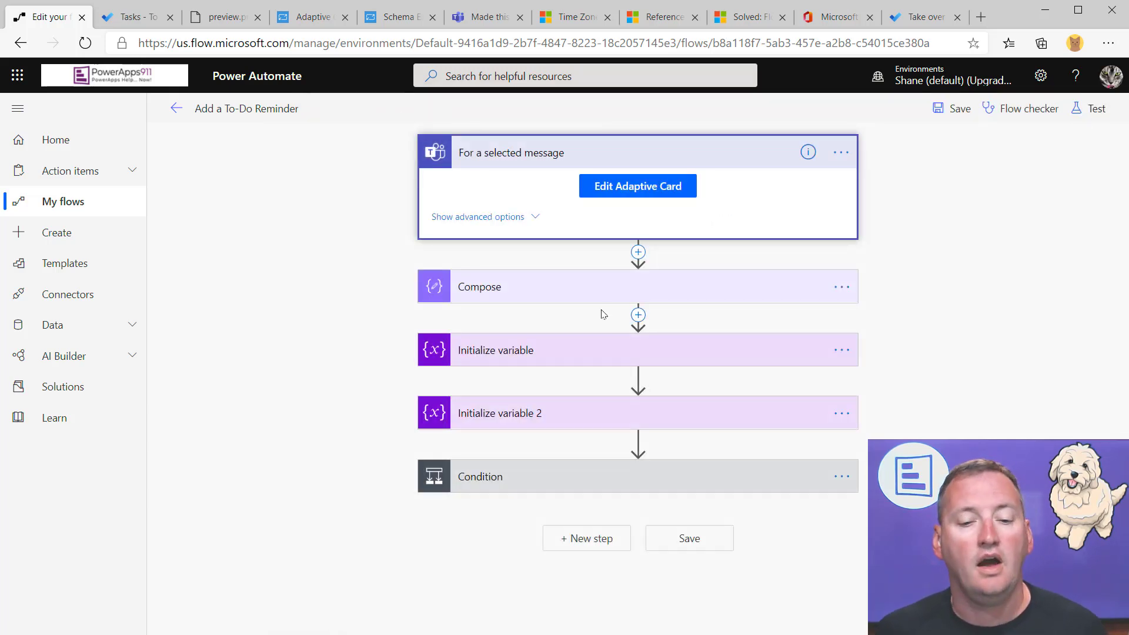
Step: Expand the Condition and examine the fields of the "Add a to-do (V2)" action in its If yes branch
left_click(556, 477)
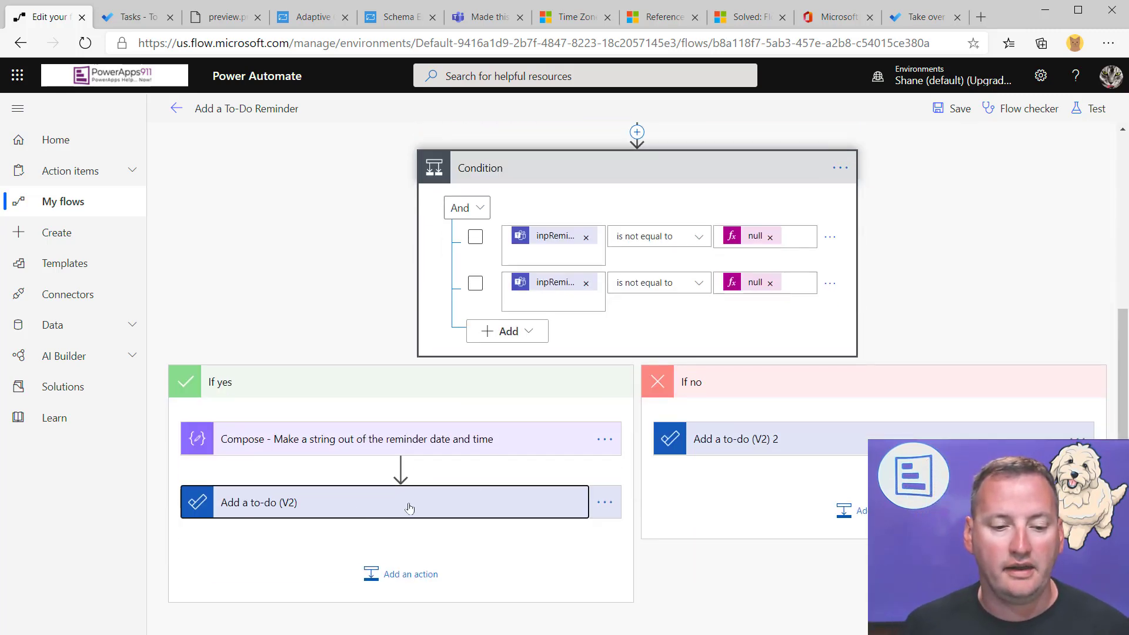
left_click(385, 509)
scroll(393, 296, "down", 1)
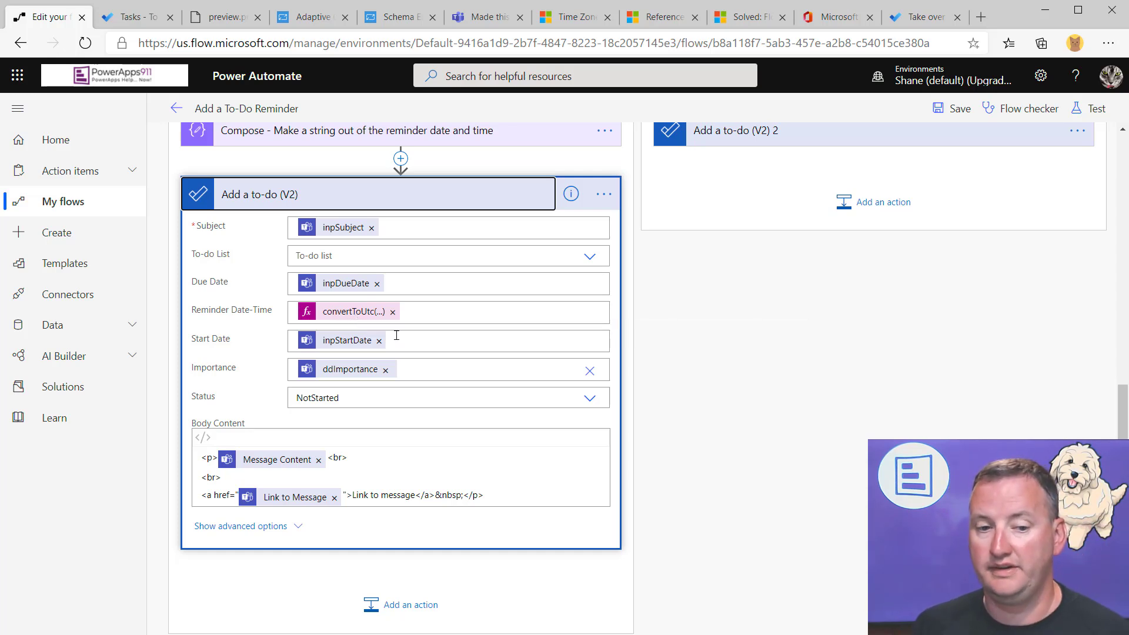
scroll(479, 315, "up", 1)
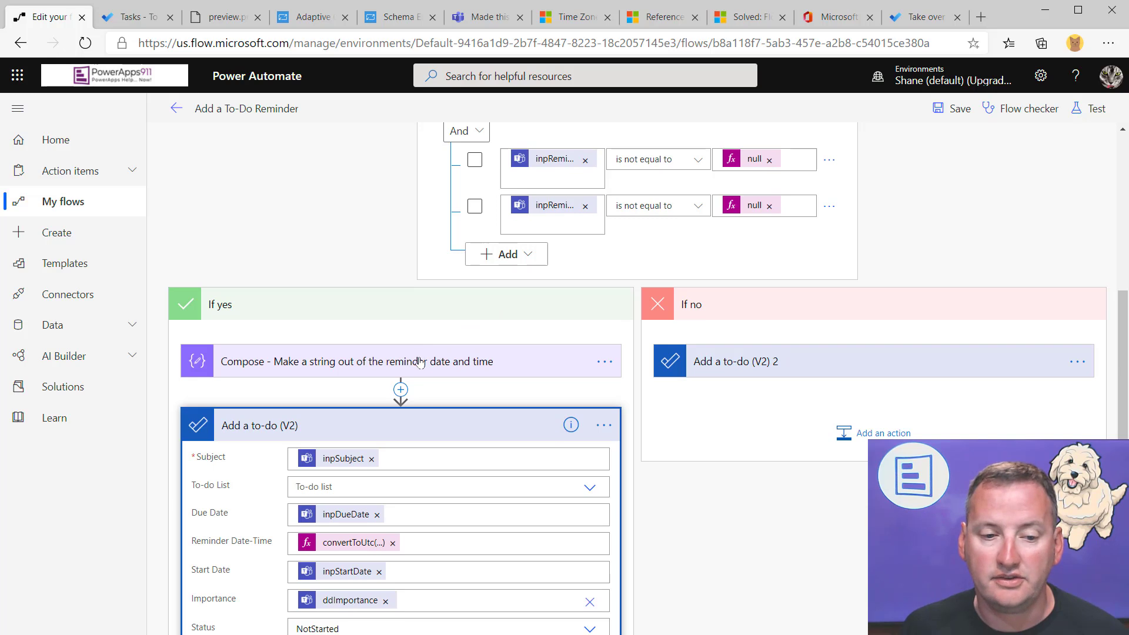
Step: Examine the inputs of "Compose - Make a string out of the reminder date and time" and the to-do action's Reminder Date-Time expression
left_click(399, 371)
scroll(388, 282, "down", 3)
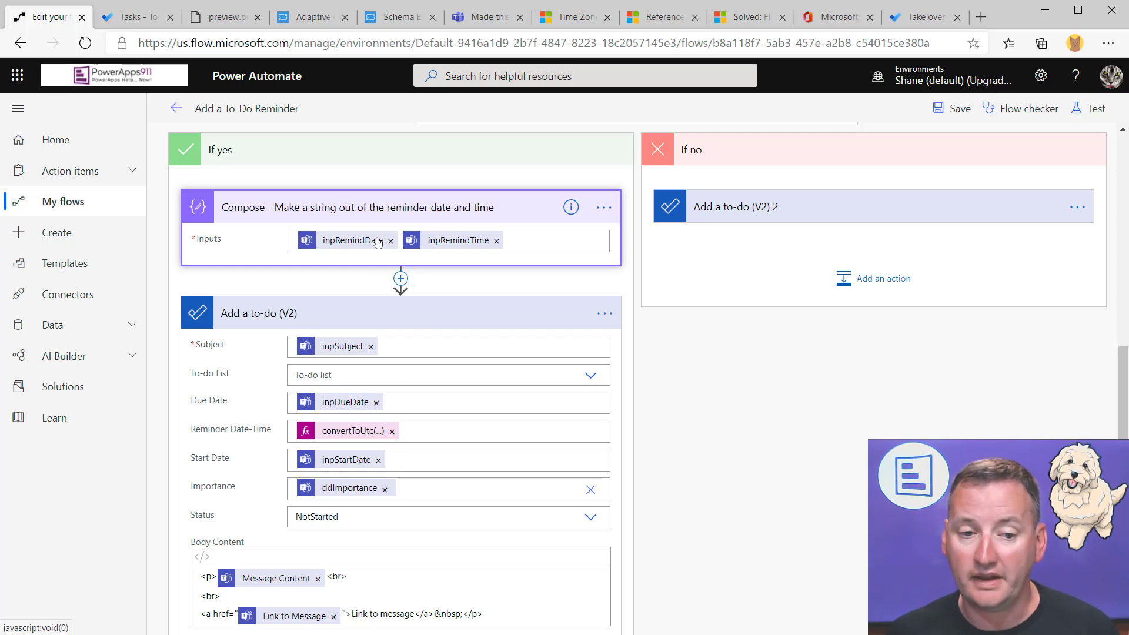
mouse_move(361, 244)
scroll(420, 374, "down", 3)
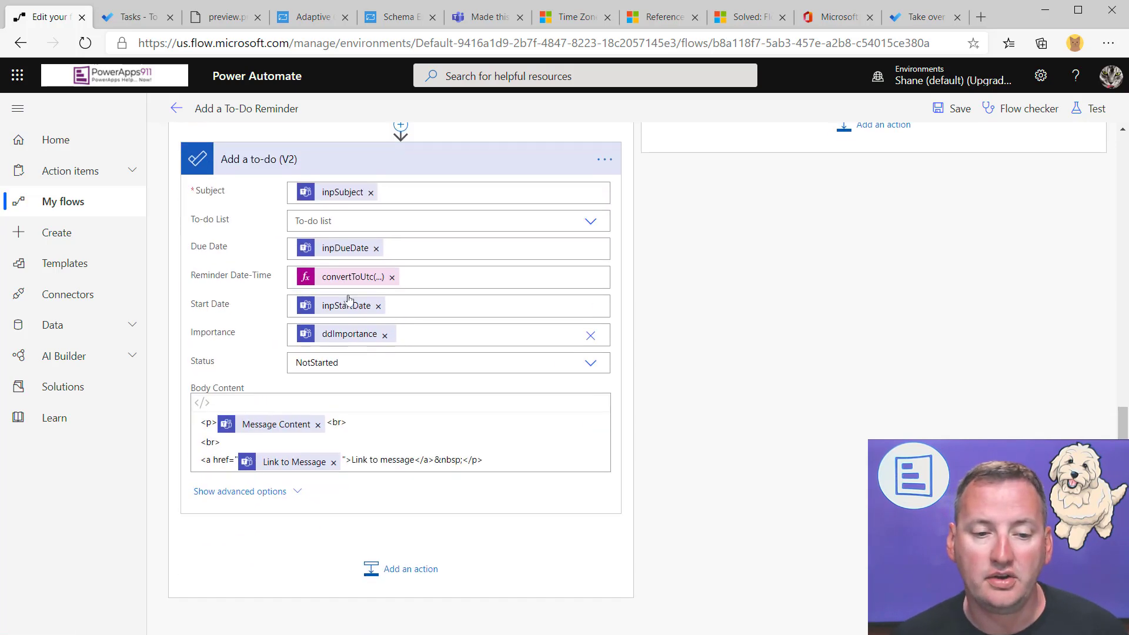
mouse_move(343, 281)
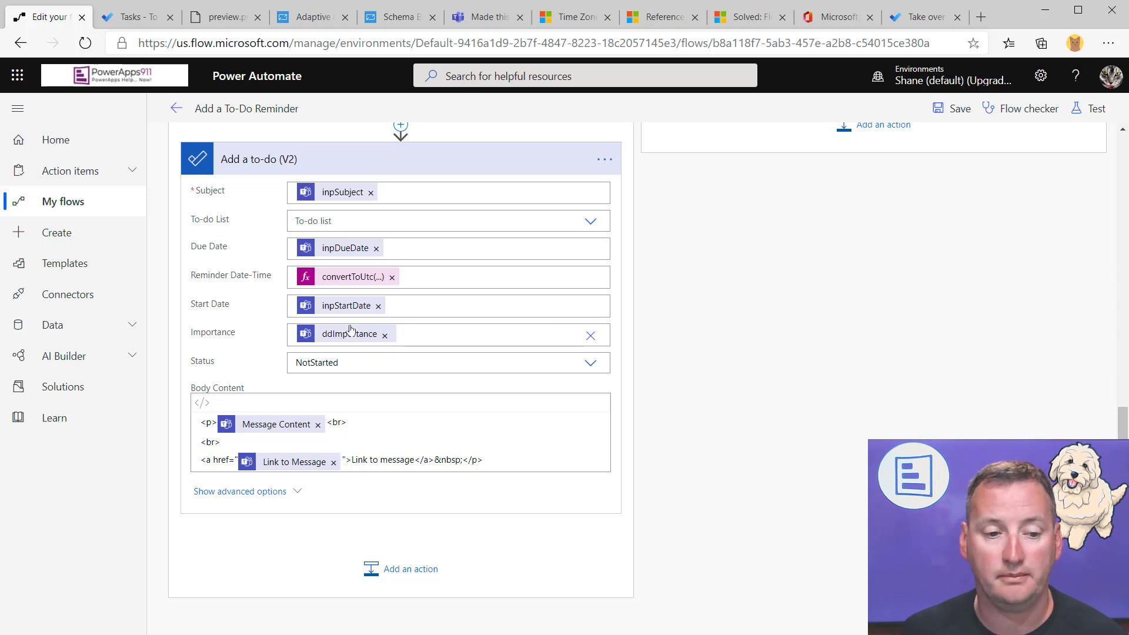
Step: Review the Status choices of the "Add a to-do (V2)" action and show its advanced options
scroll(505, 340, "down", 1)
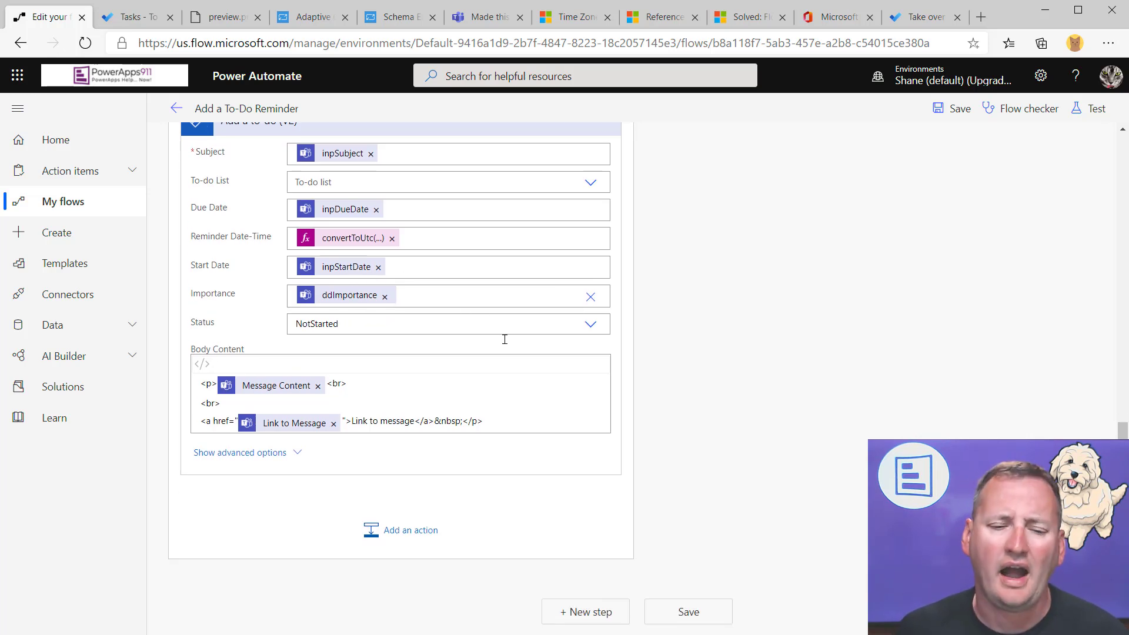
left_click(591, 324)
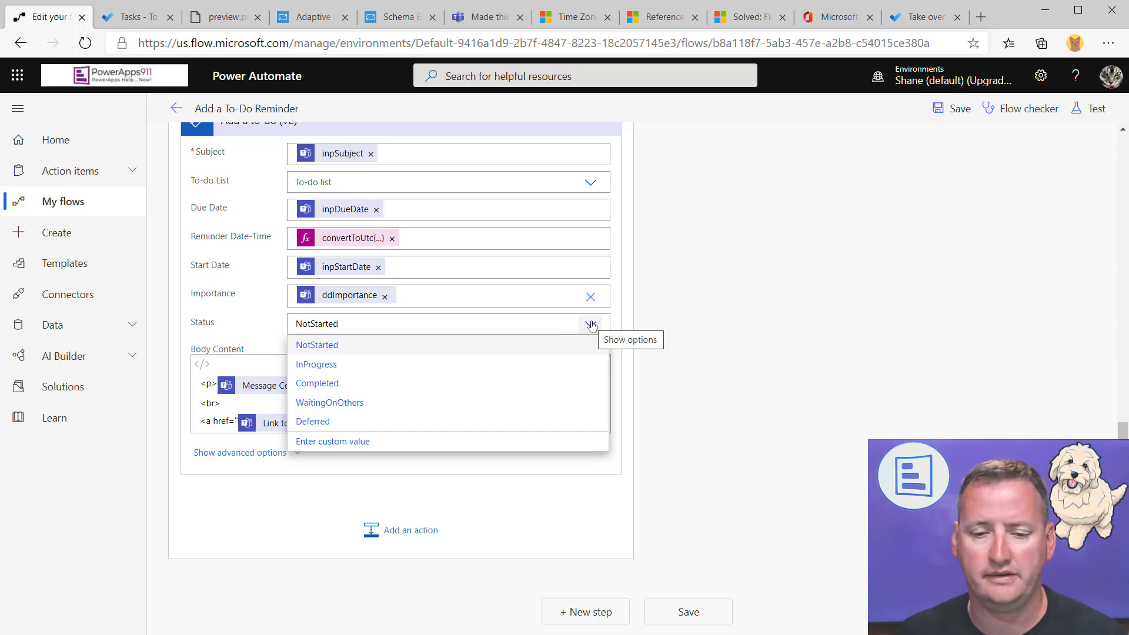
left_click(591, 325)
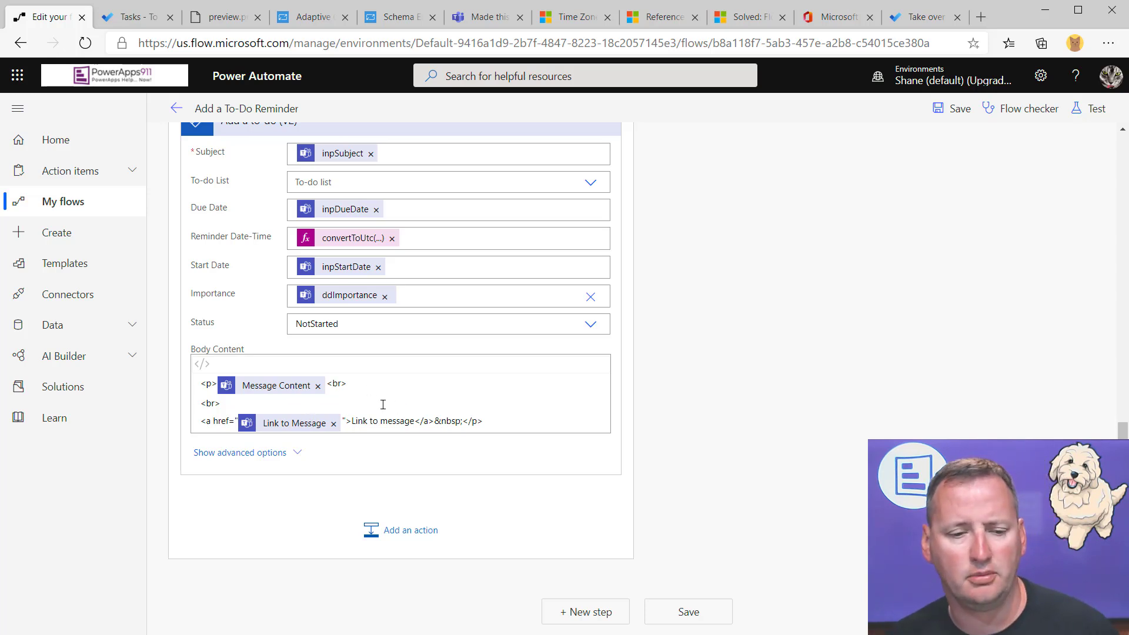
left_click(298, 454)
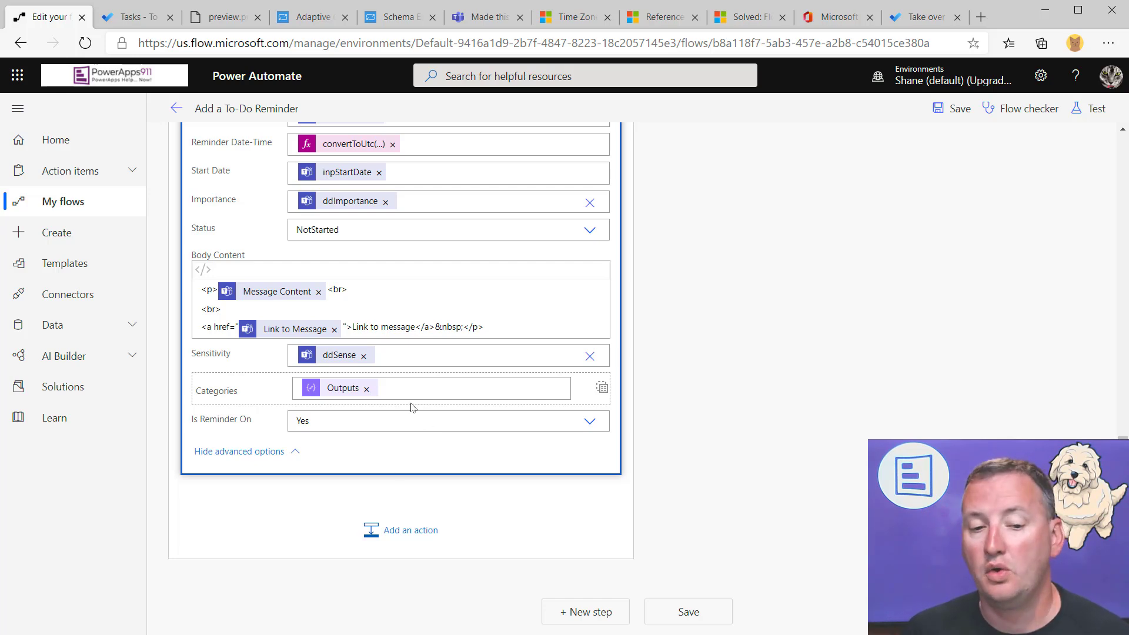
Step: Expand the Compose action below the trigger and compare its Split expression with the Categories field of "Add a to-do (V2)"
scroll(457, 391, "up", 5)
scroll(457, 391, "up", 10)
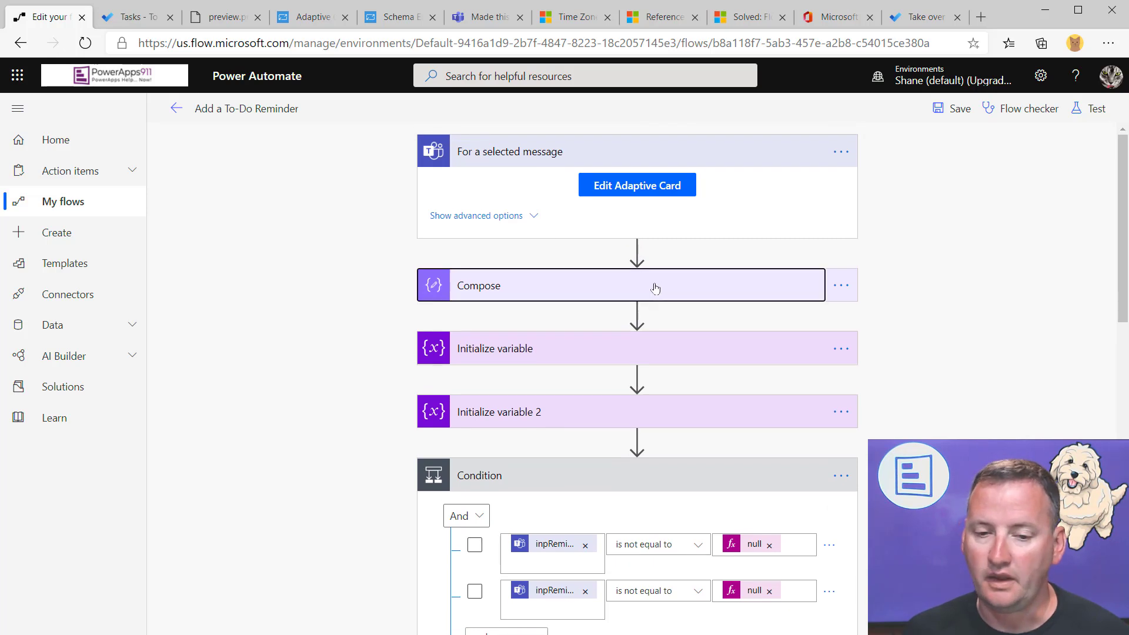
left_click(655, 288)
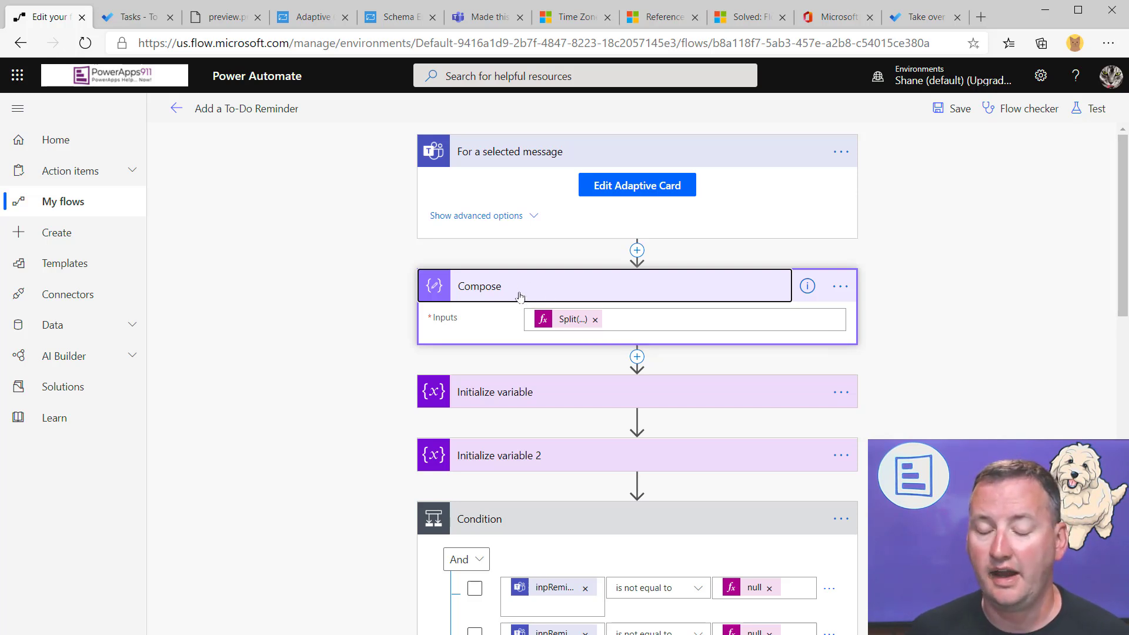
scroll(504, 400, "down", 8)
scroll(503, 400, "down", 6)
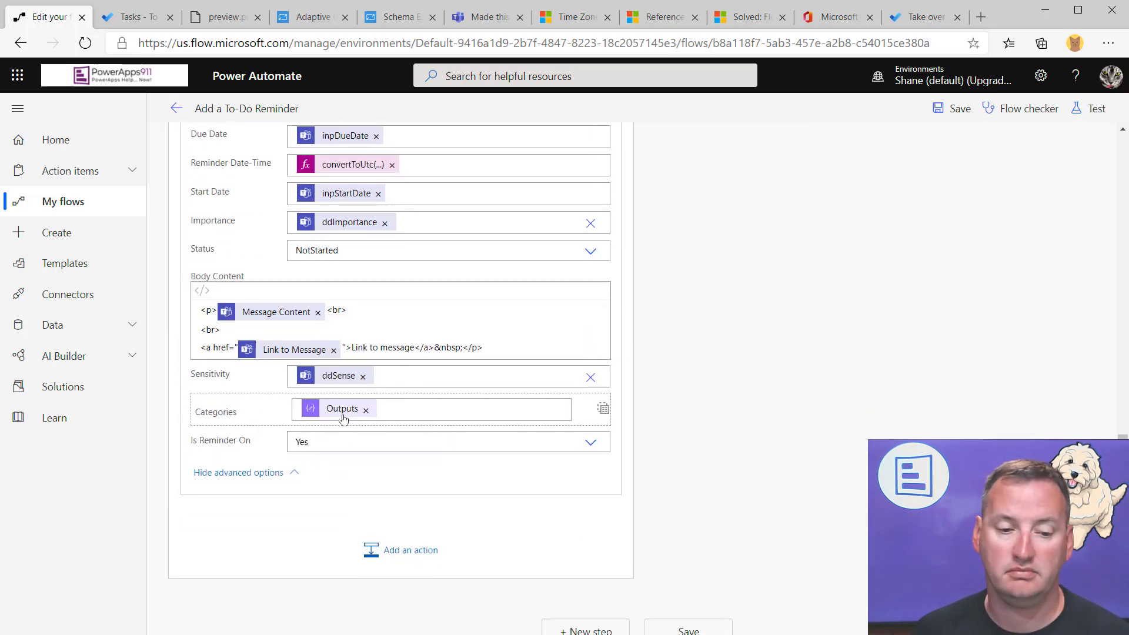
scroll(492, 403, "up", 4)
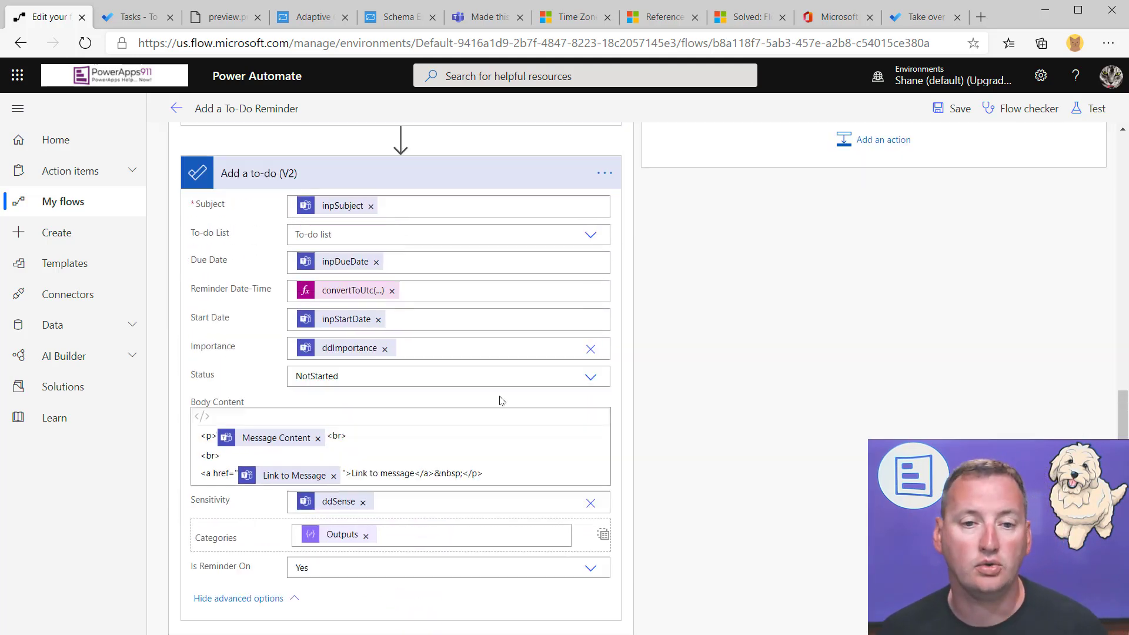
scroll(663, 290, "up", 4)
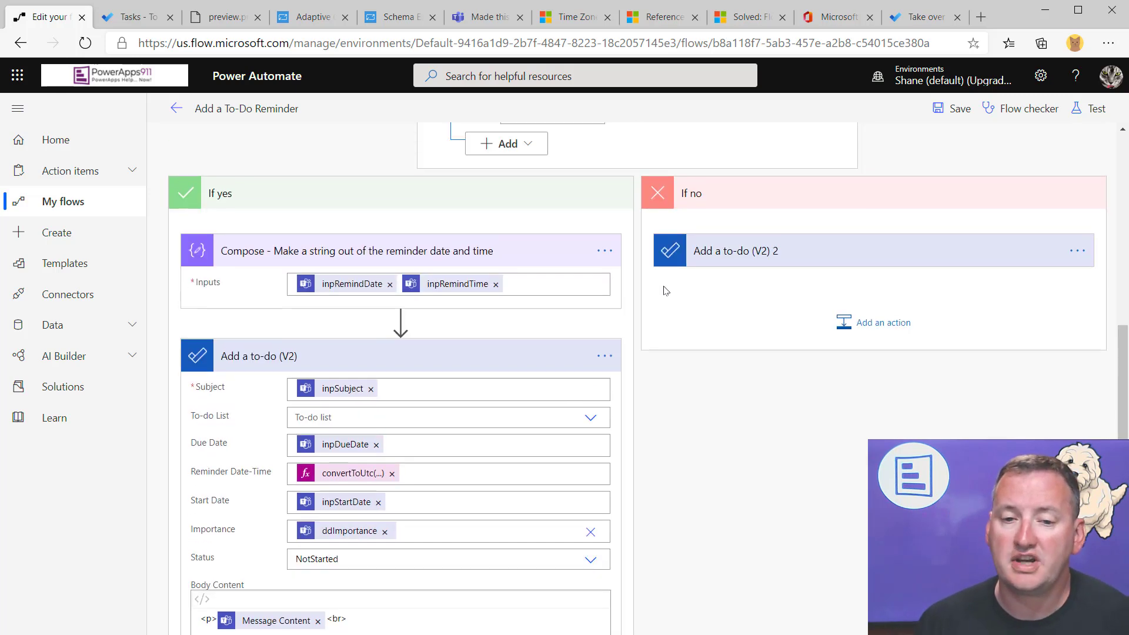
scroll(665, 290, "up", 1)
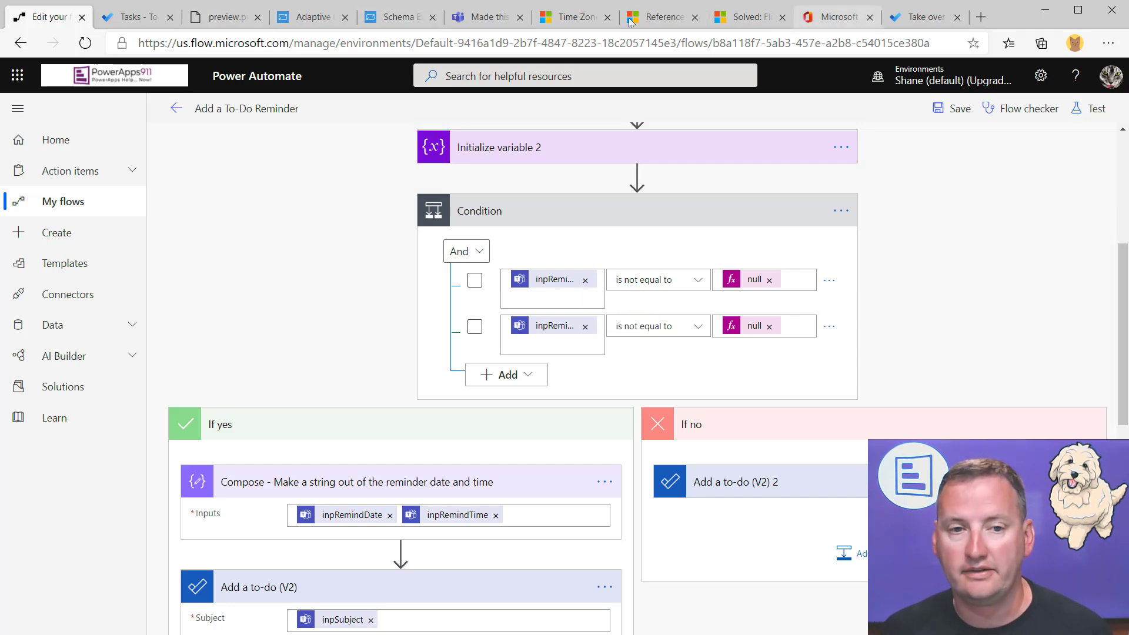
Step: Switch to the "Made this with Power Apps" channel in Teams and open the Add a To-Do Reminder form for the message about Chewy's dog breath
left_click(489, 18)
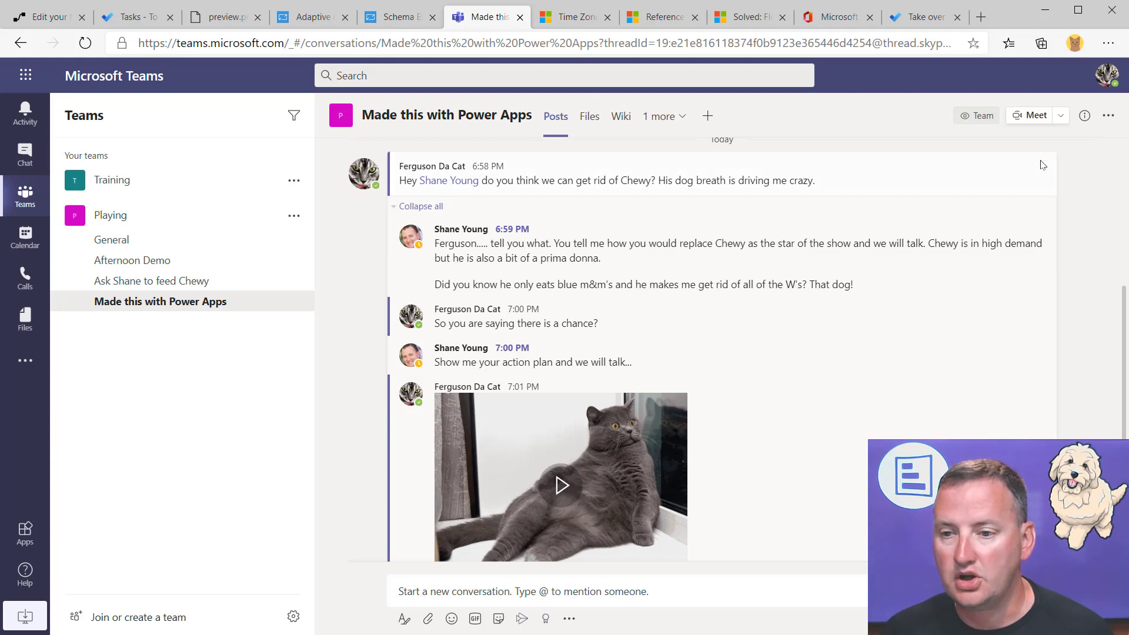
left_click(1044, 212)
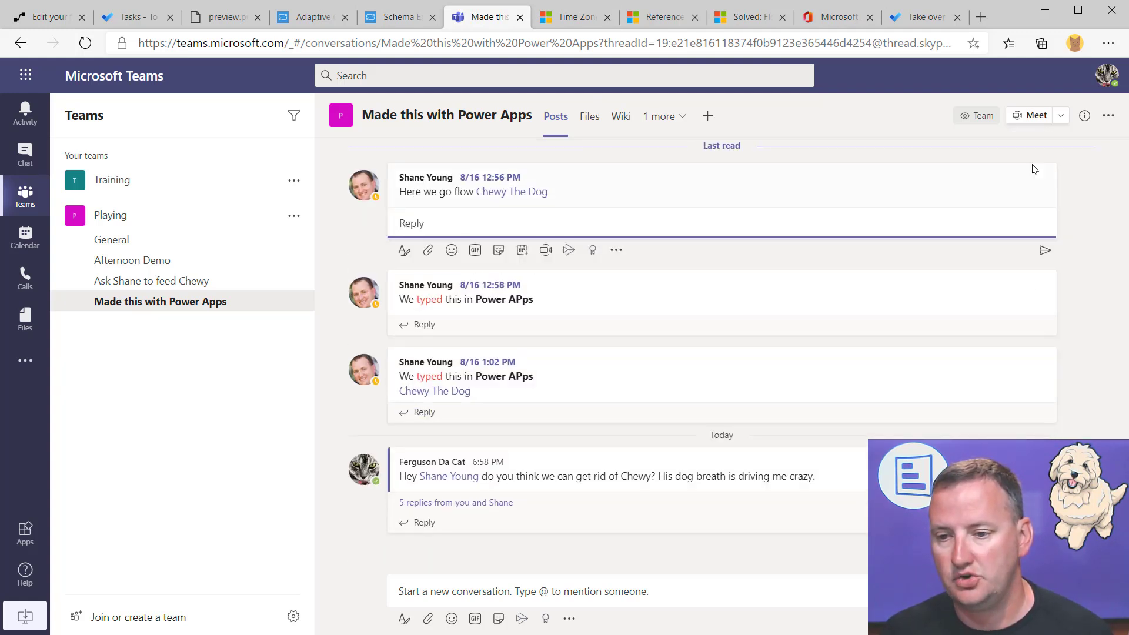
mouse_move(1035, 287)
left_click(1042, 261)
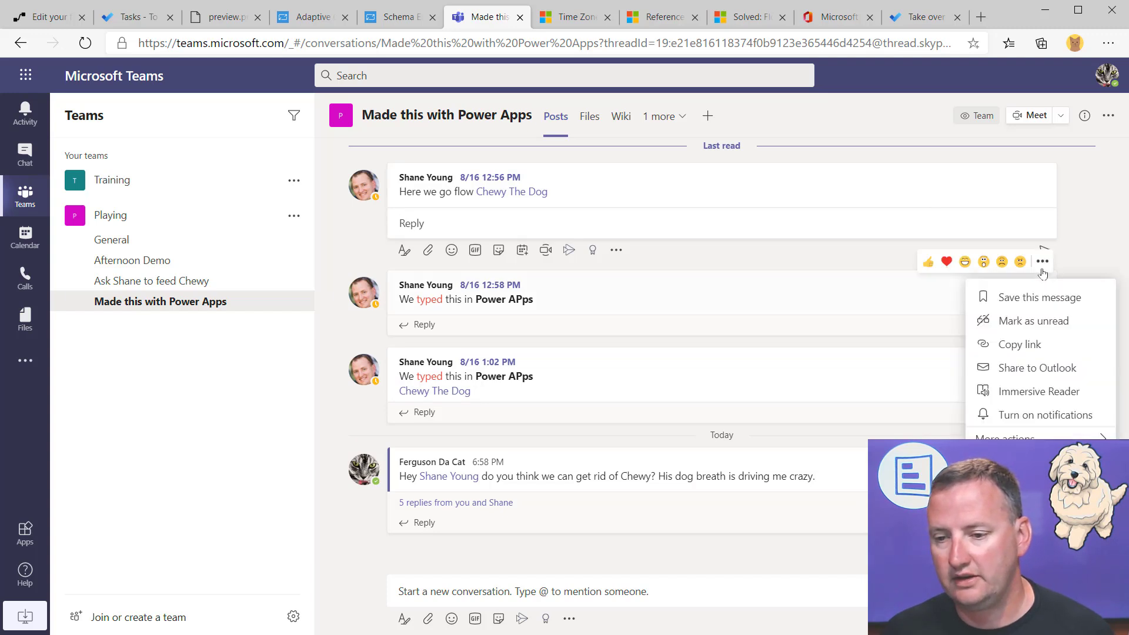
mouse_move(1036, 439)
key("Escape")
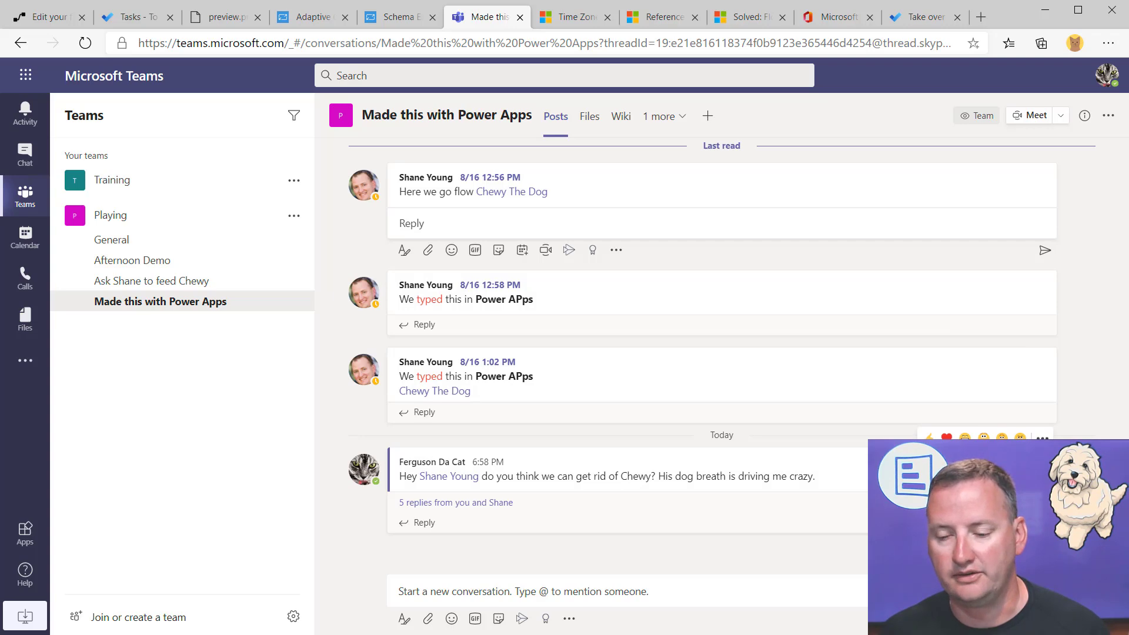
left_click(1042, 439)
mouse_move(1035, 438)
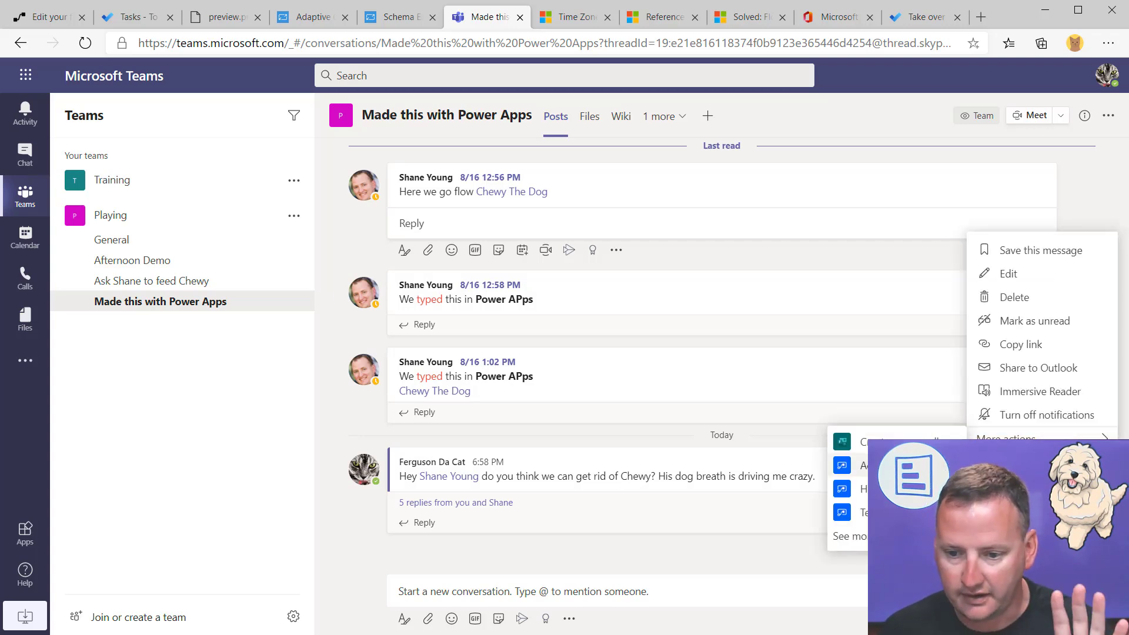
left_click(882, 465)
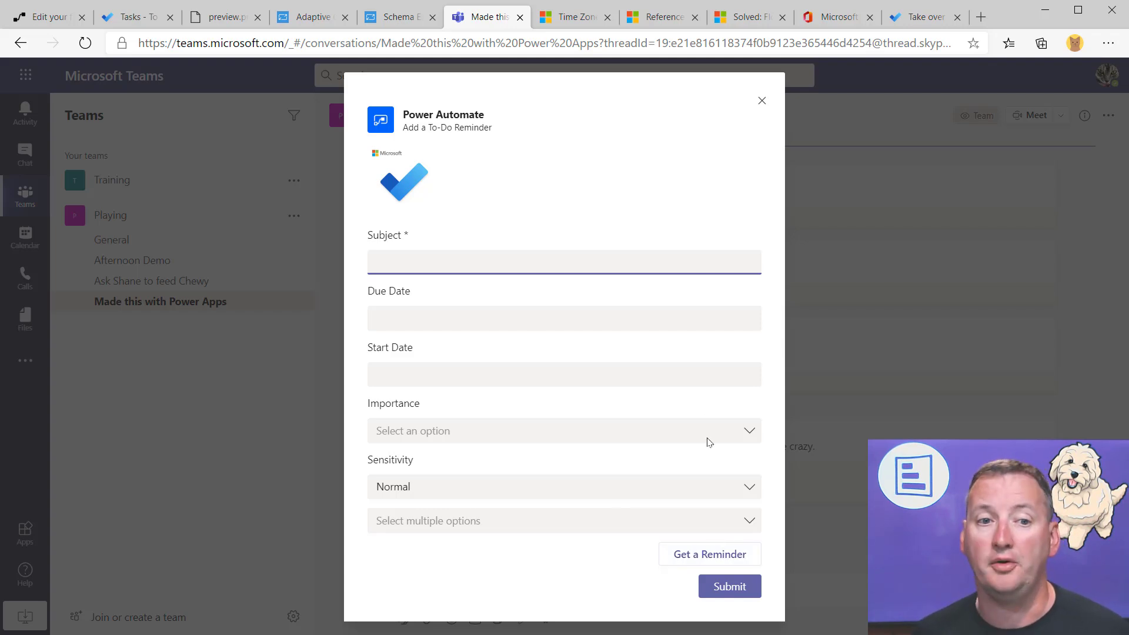
Step: Return to the Power Automate flow and examine the Condition's two reminder checks and its If yes and If no branches
left_click(56, 17)
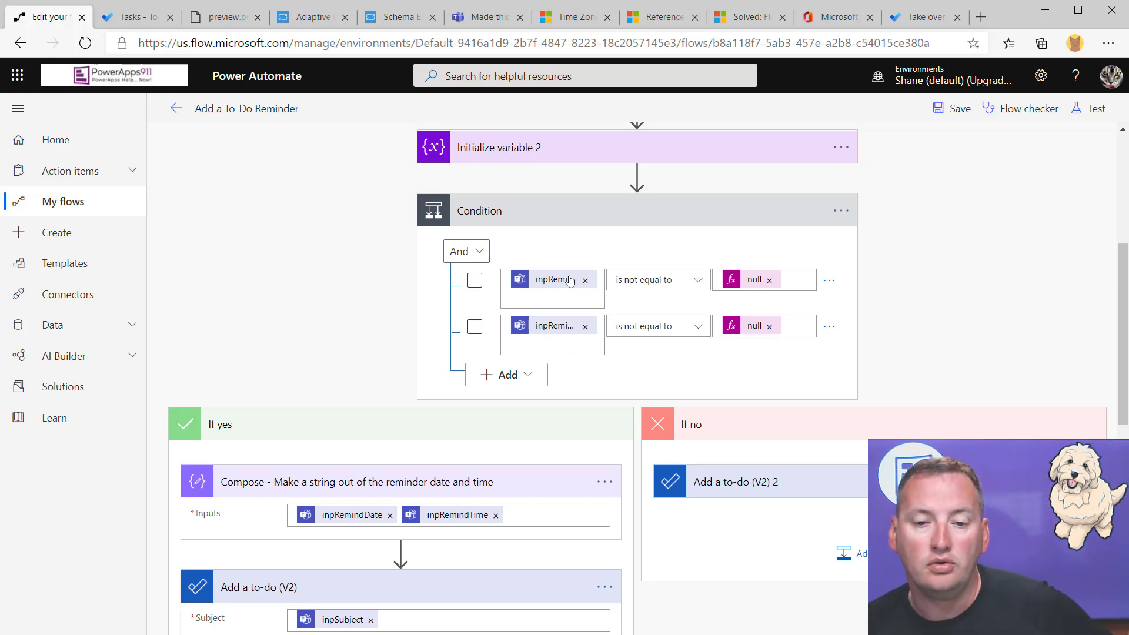
scroll(558, 304, "down", 1)
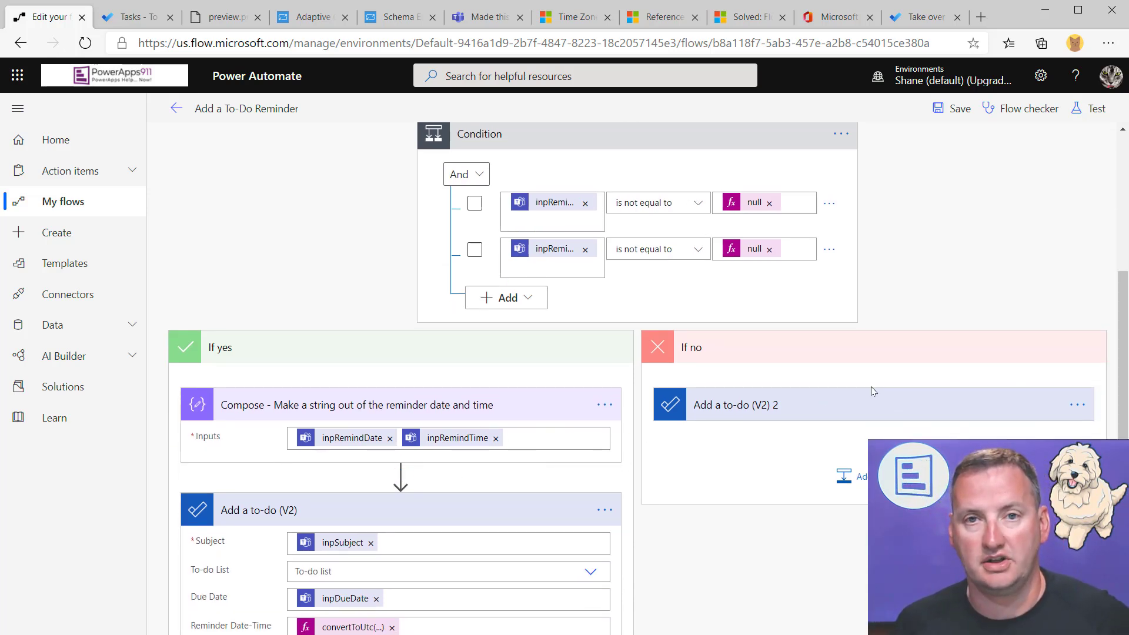
scroll(553, 412, "down", 1)
scroll(645, 230, "up", 2)
scroll(588, 259, "up", 1)
scroll(541, 281, "down", 1)
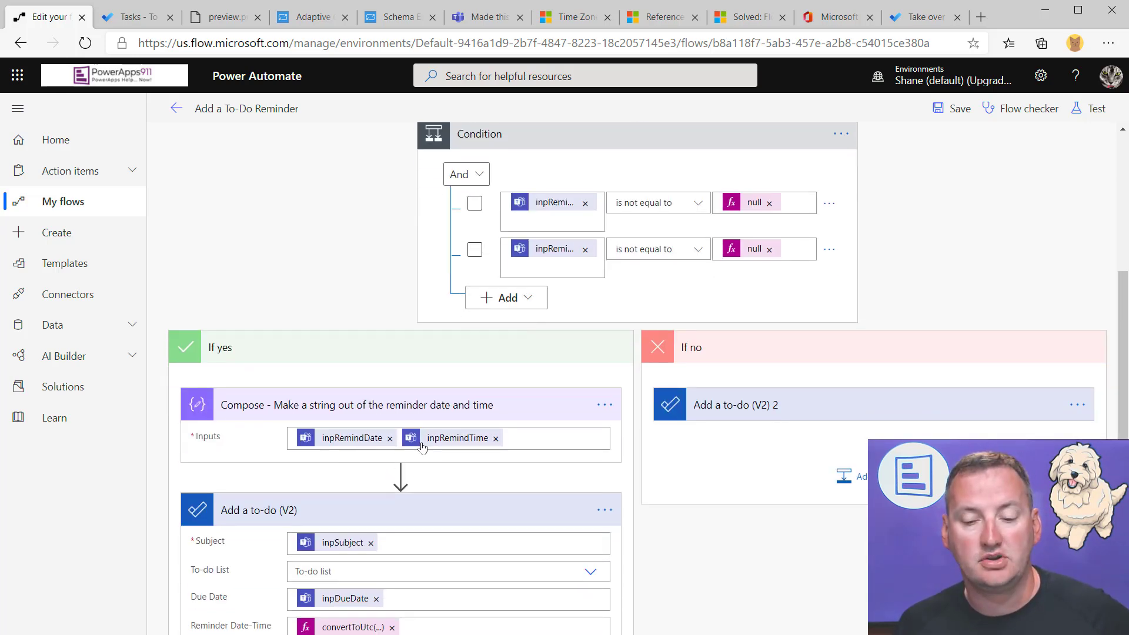
Step: Expand "Add a to-do (V2) 2" in the If no branch and examine its fields, including the advanced options
left_click(923, 406)
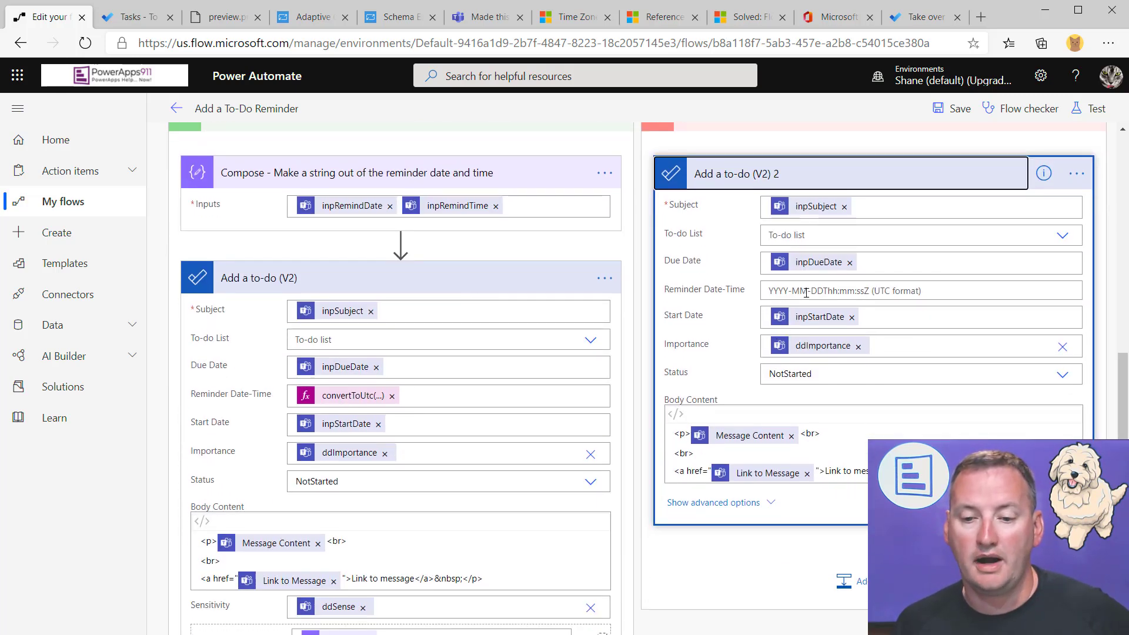
left_click(712, 503)
scroll(771, 500, "down", 4)
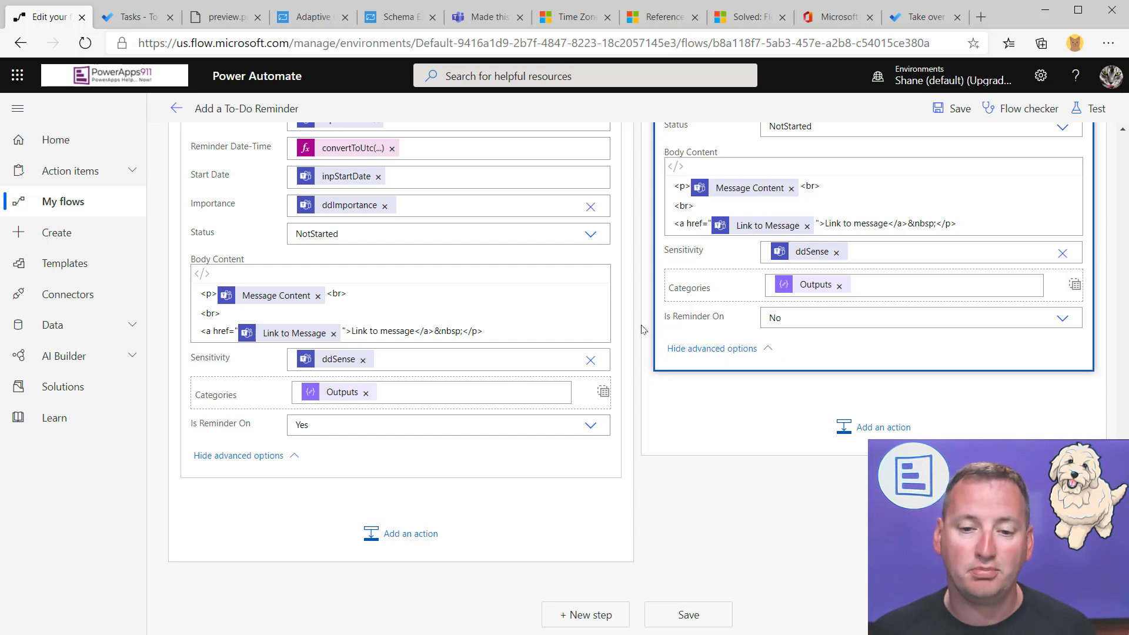
scroll(643, 325, "up", 1)
scroll(643, 325, "up", 5)
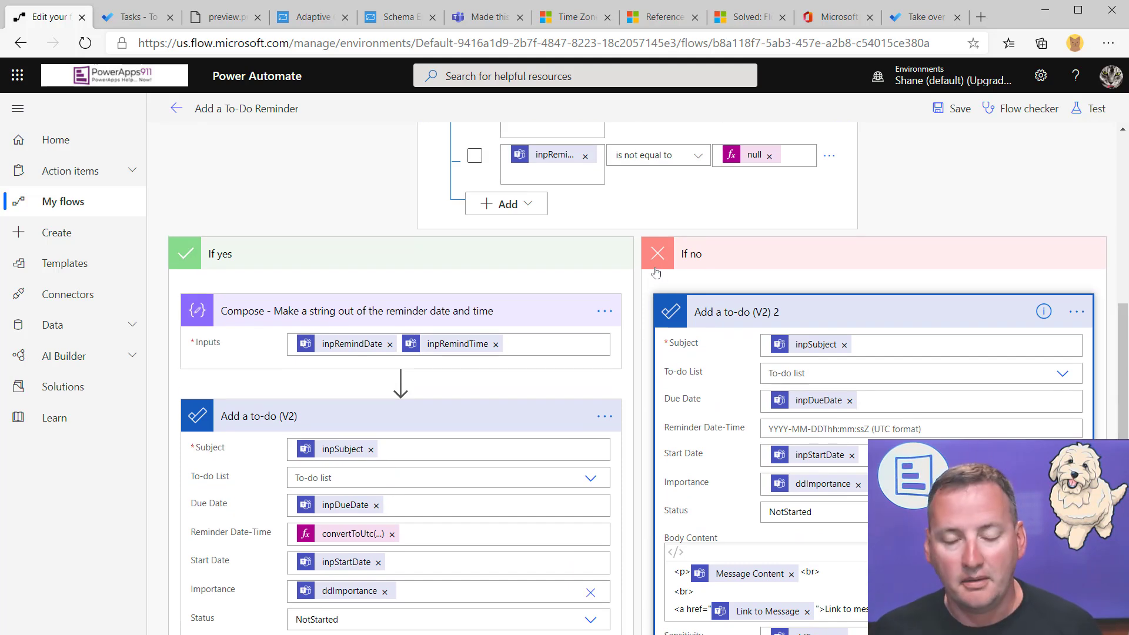
scroll(633, 301, "up", 2)
scroll(911, 280, "up", 2)
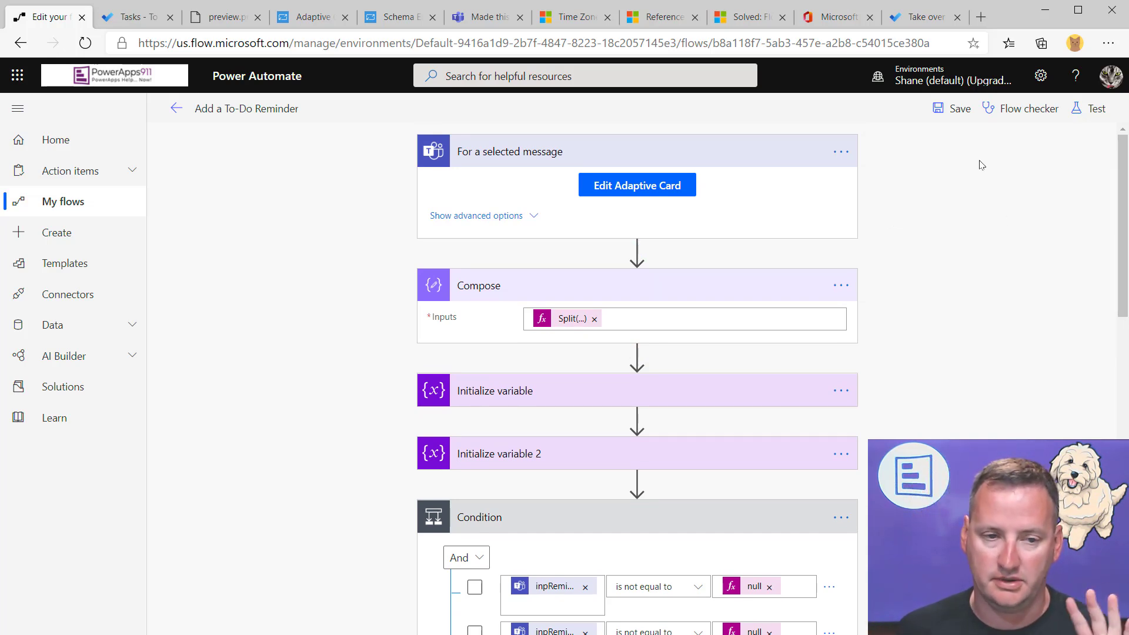
Step: Leave the Add a To-Do Reminder flow and start building a new instant flow from blank
left_click(174, 110)
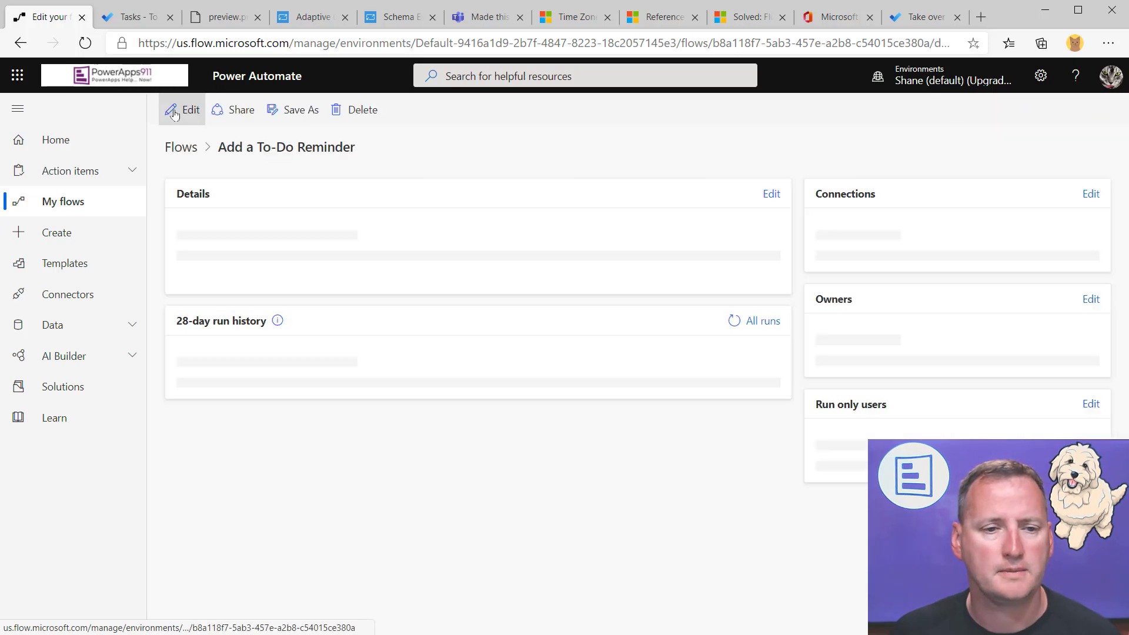
left_click(179, 148)
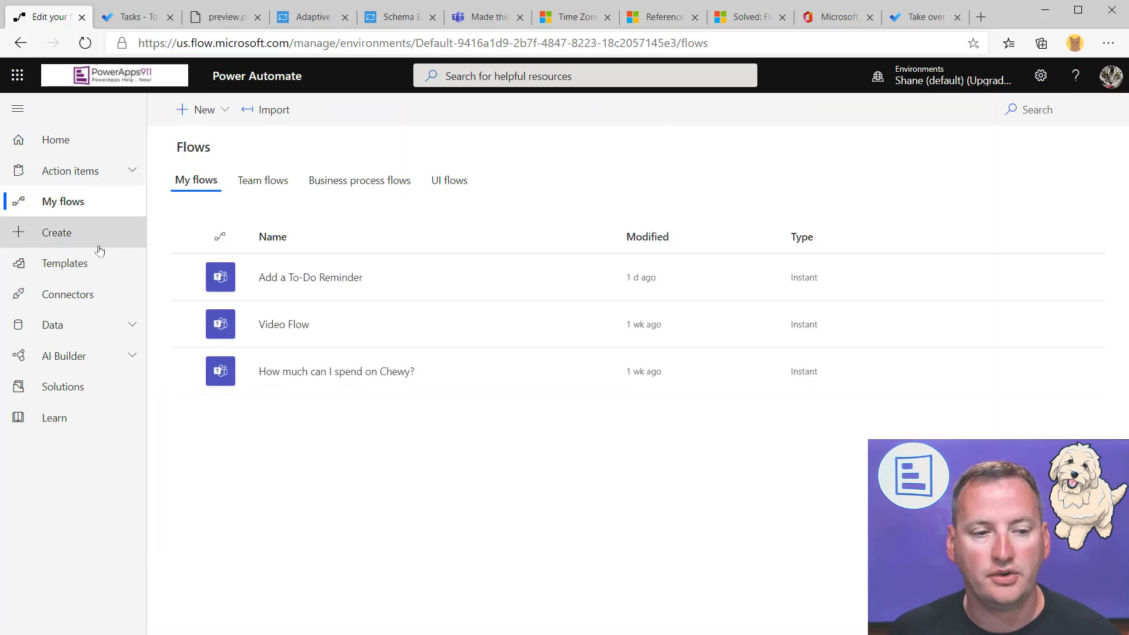
left_click(57, 236)
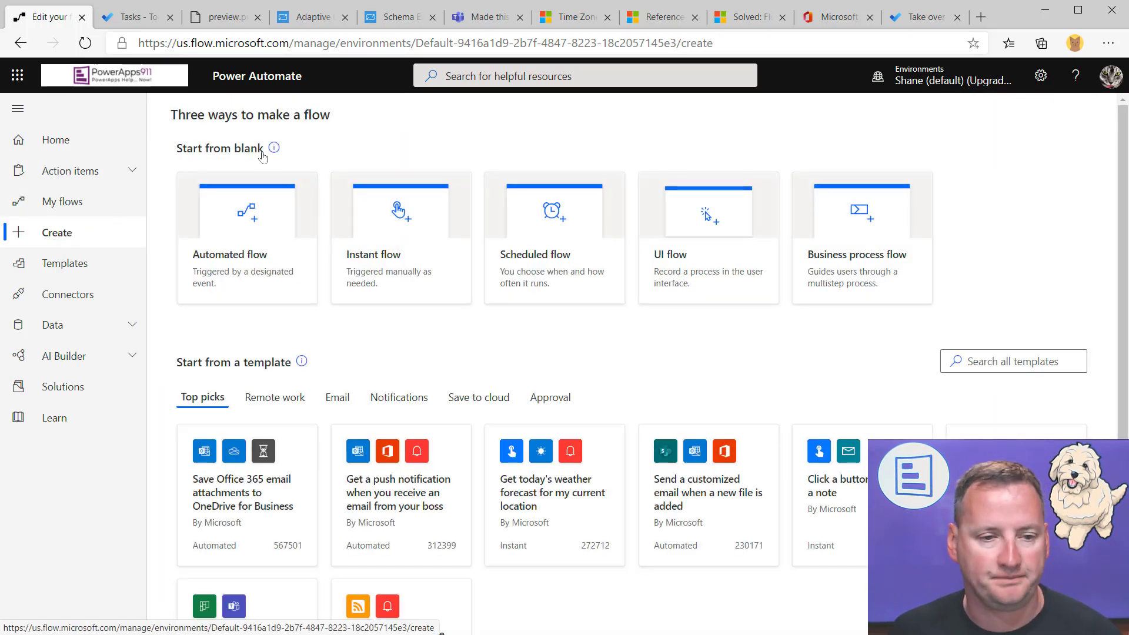
left_click(391, 271)
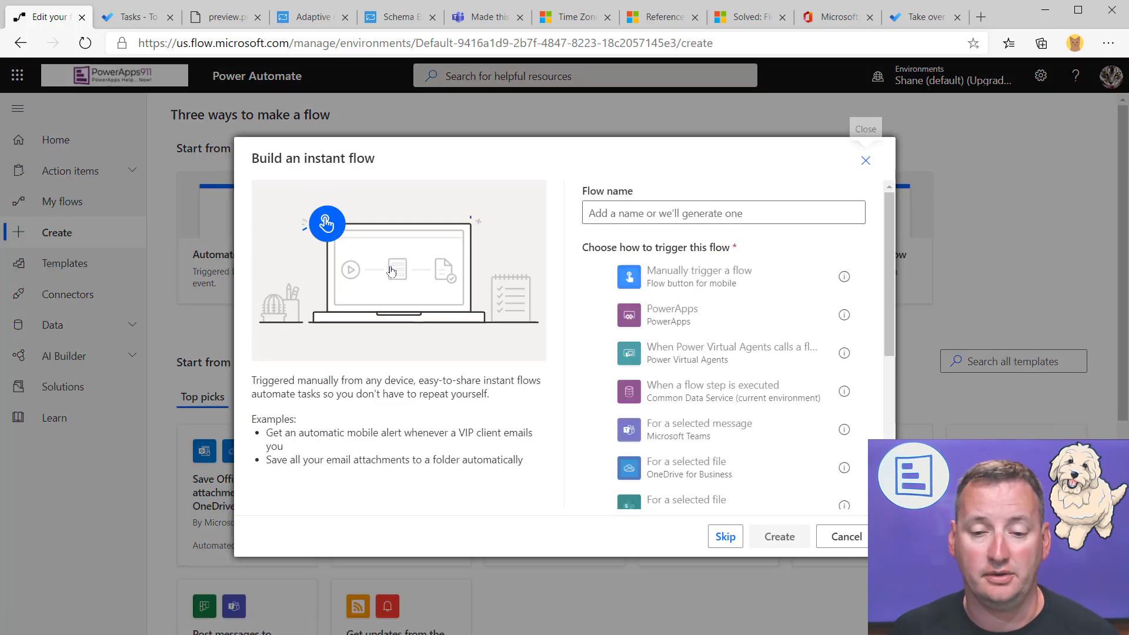
Step: Create an instant flow named "Video To-Do" that is triggered by "For a selected message" from Microsoft Teams
left_click(726, 438)
left_click(673, 213)
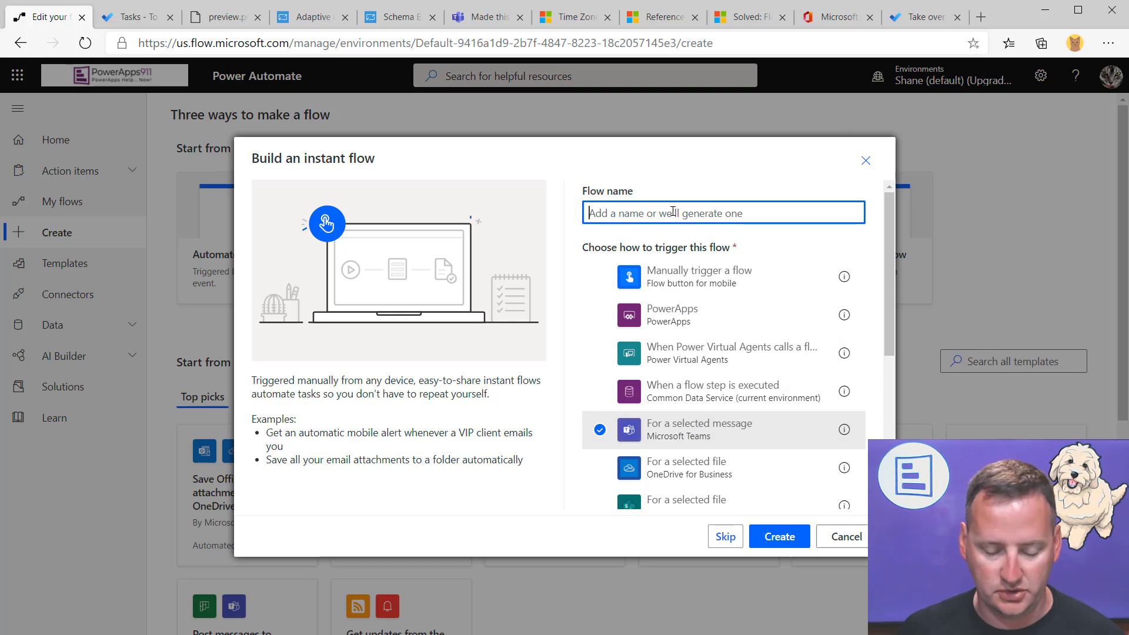
type("Video T")
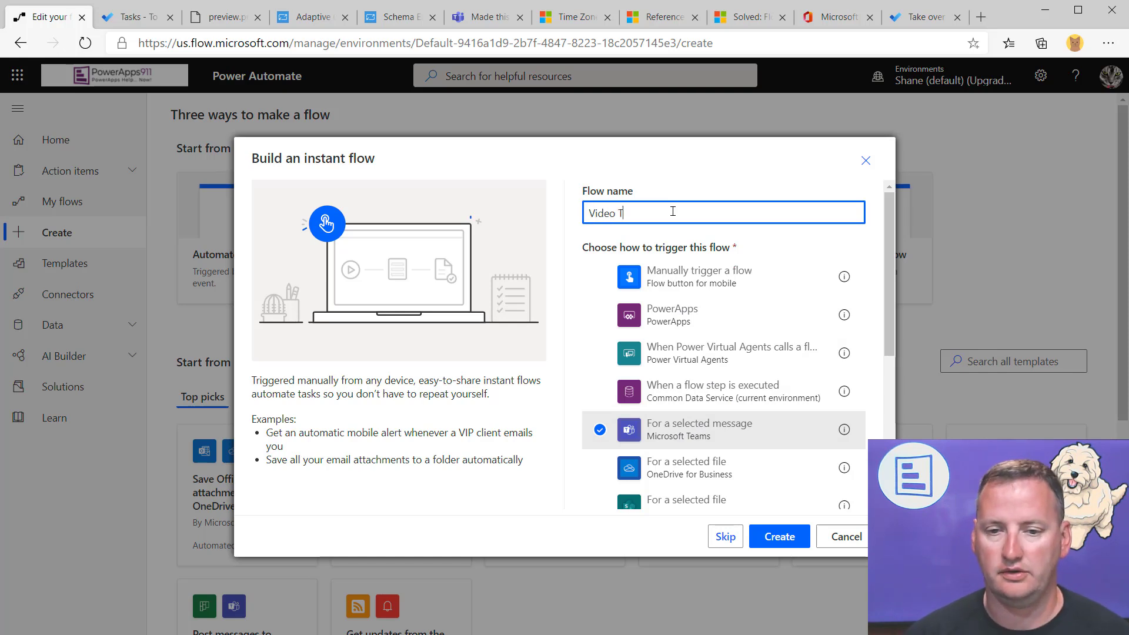
type("O-Do")
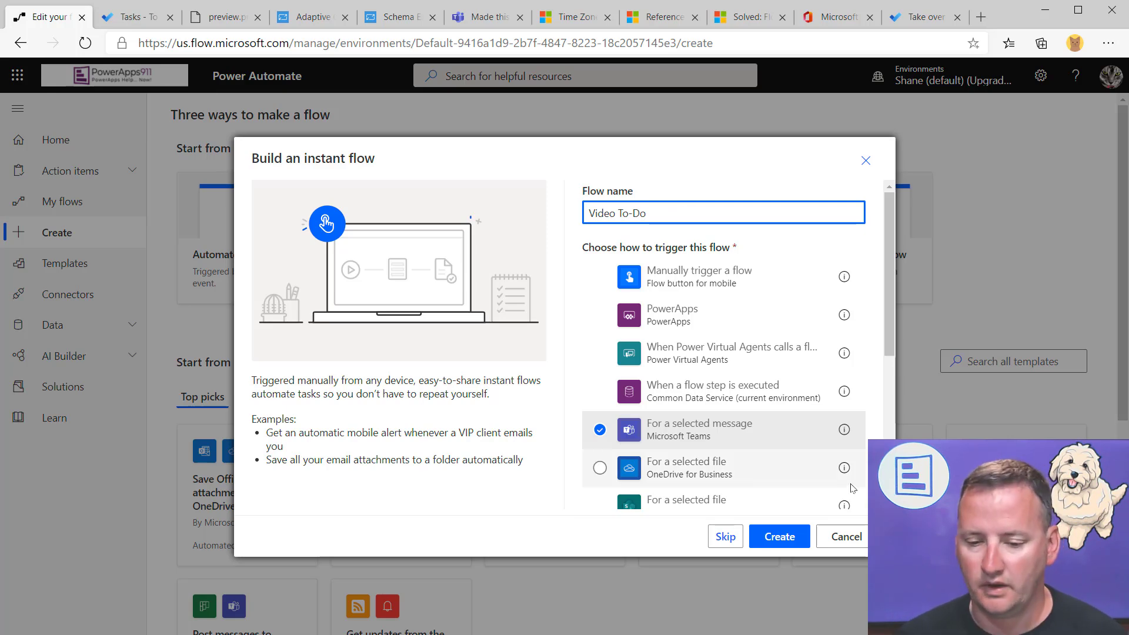
left_click(781, 536)
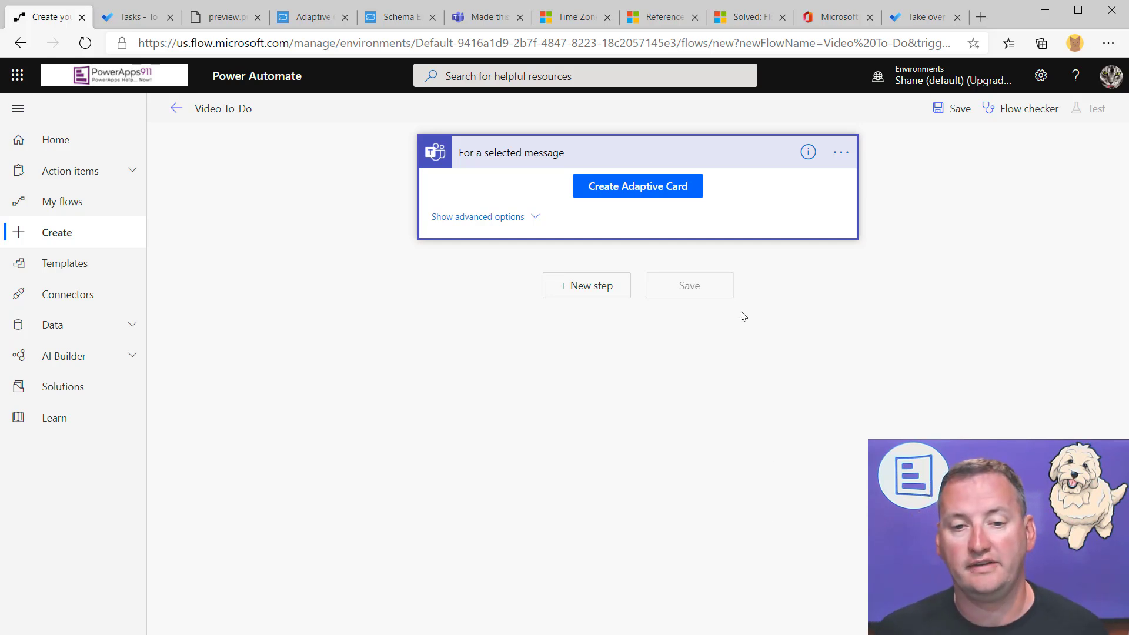
Step: Open the trigger's adaptive card editor and start a new card from the Blank card sample
left_click(660, 192)
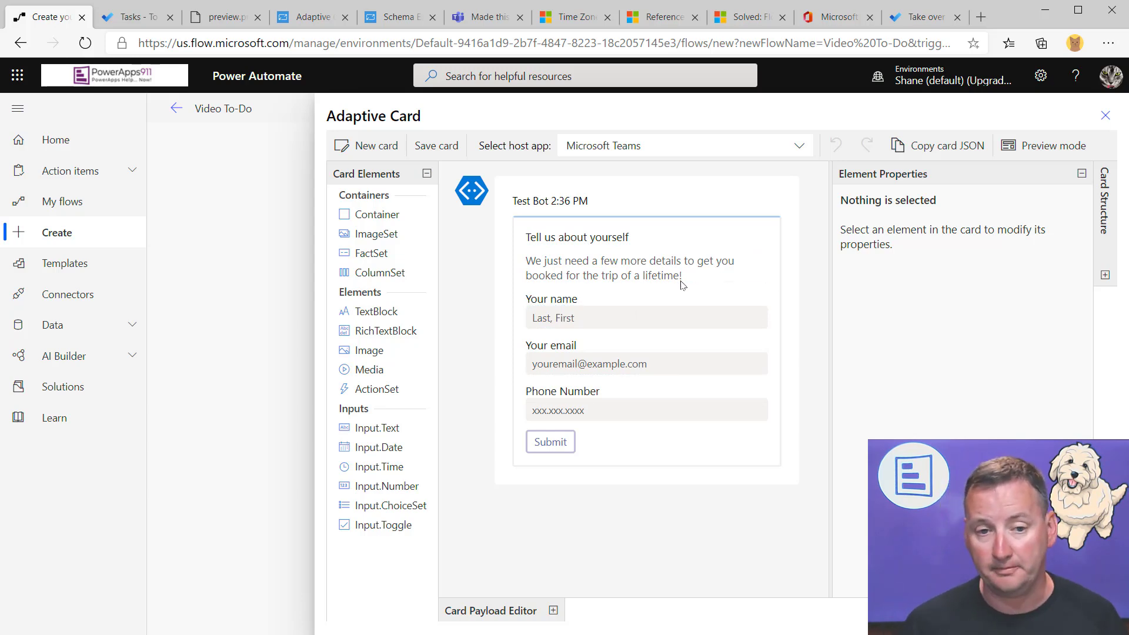
left_click(367, 148)
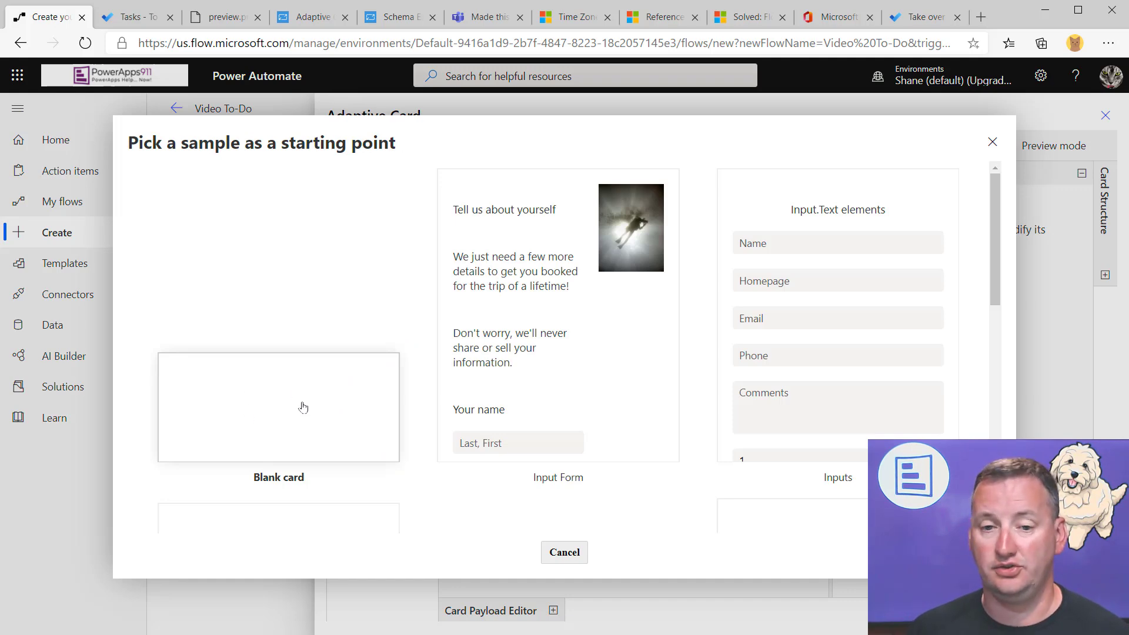
left_click(302, 403)
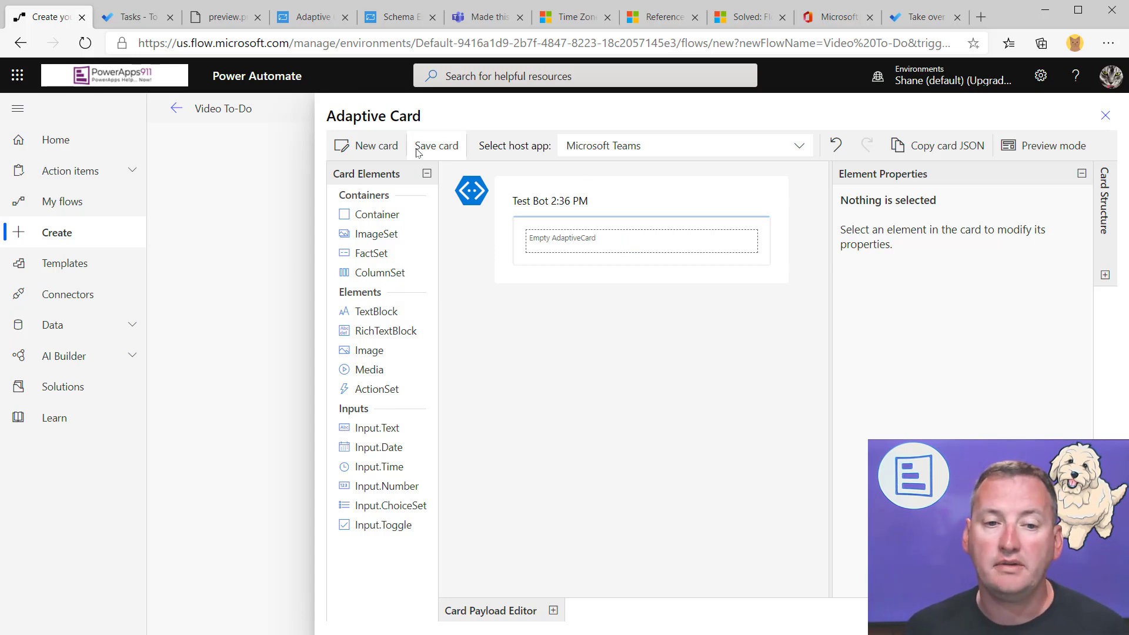
Step: Look through the sample cards offered as starting points, and close the list without choosing one
left_click(378, 146)
scroll(637, 351, "down", 10)
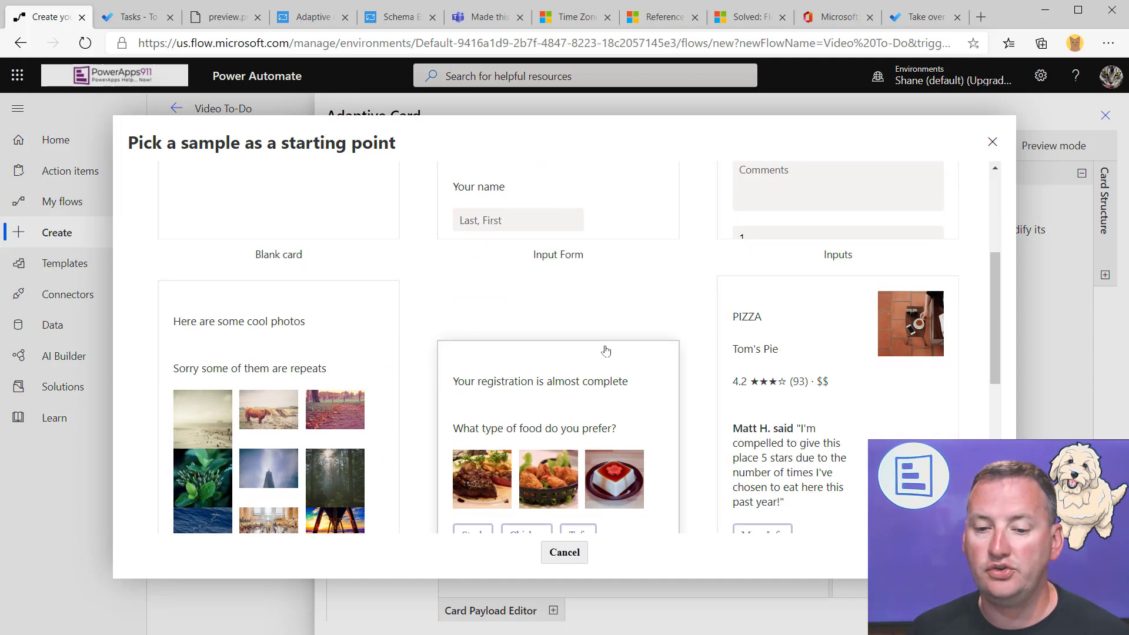
scroll(551, 339, "down", 2)
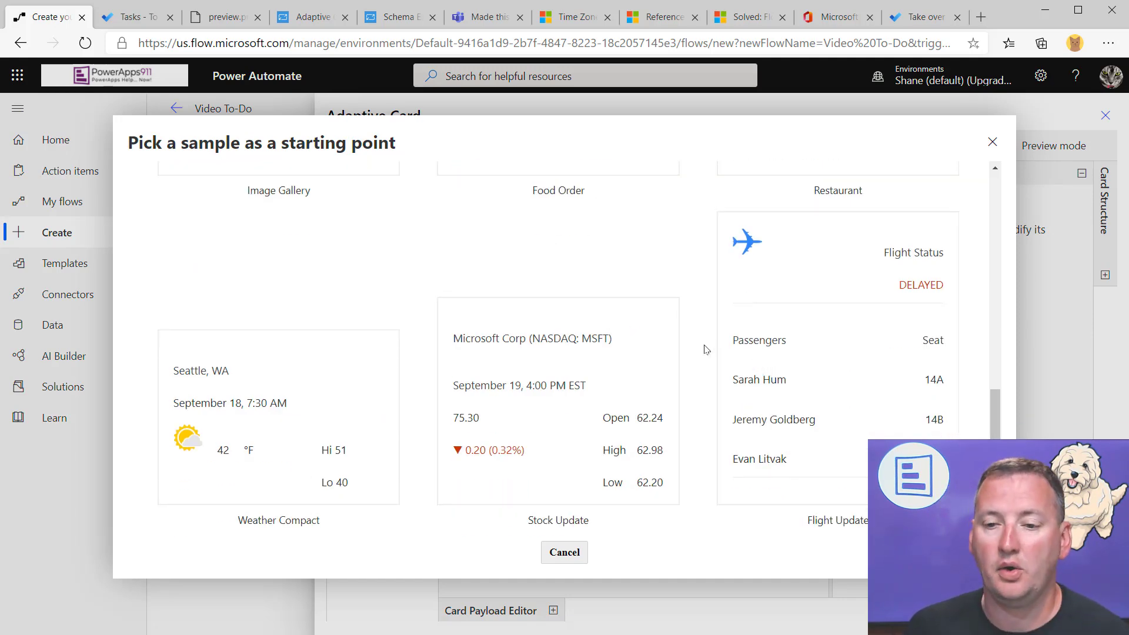
scroll(706, 349, "up", 2)
scroll(706, 350, "up", 2)
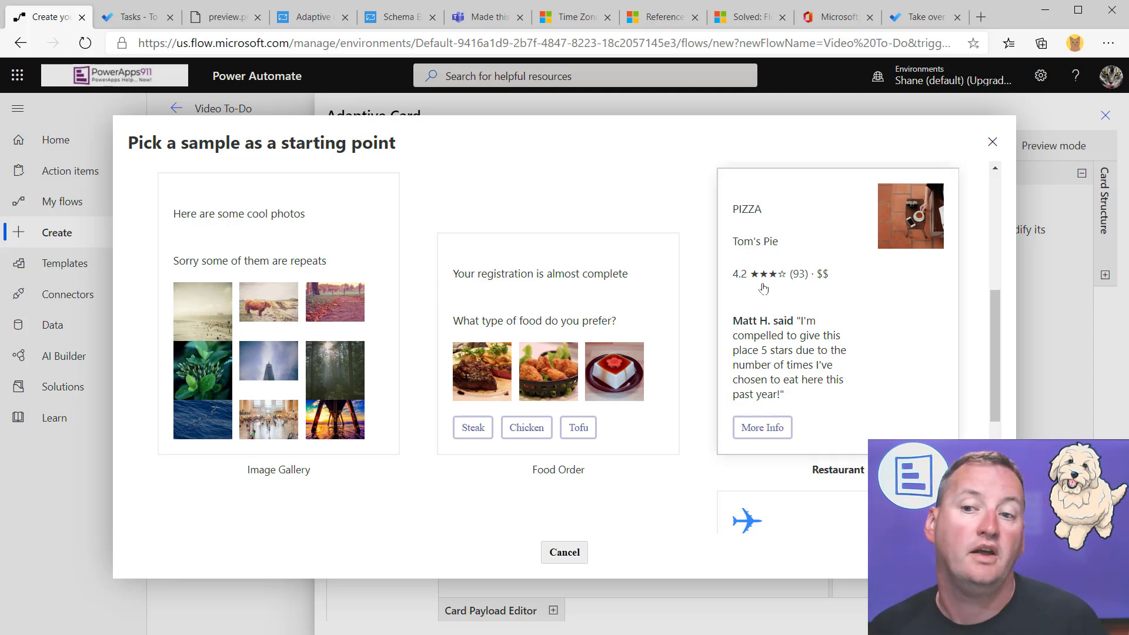
left_click(992, 143)
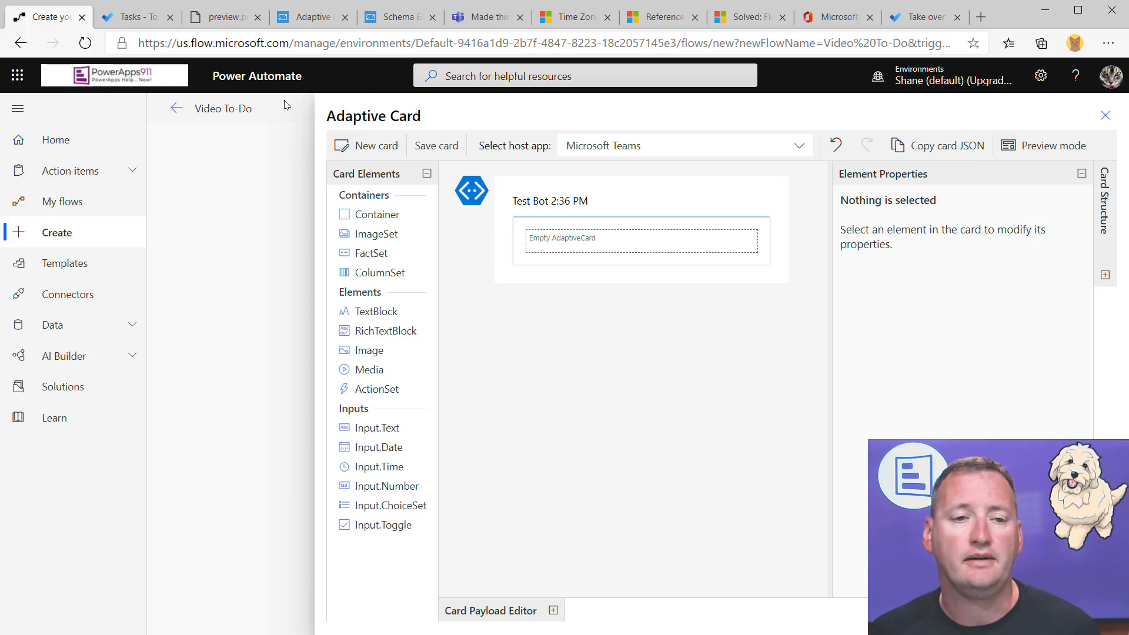
Step: Switch to the adaptivecards.io site, open its Designer, set the host app to Microsoft Teams - Light, and check the available target versions
left_click(314, 17)
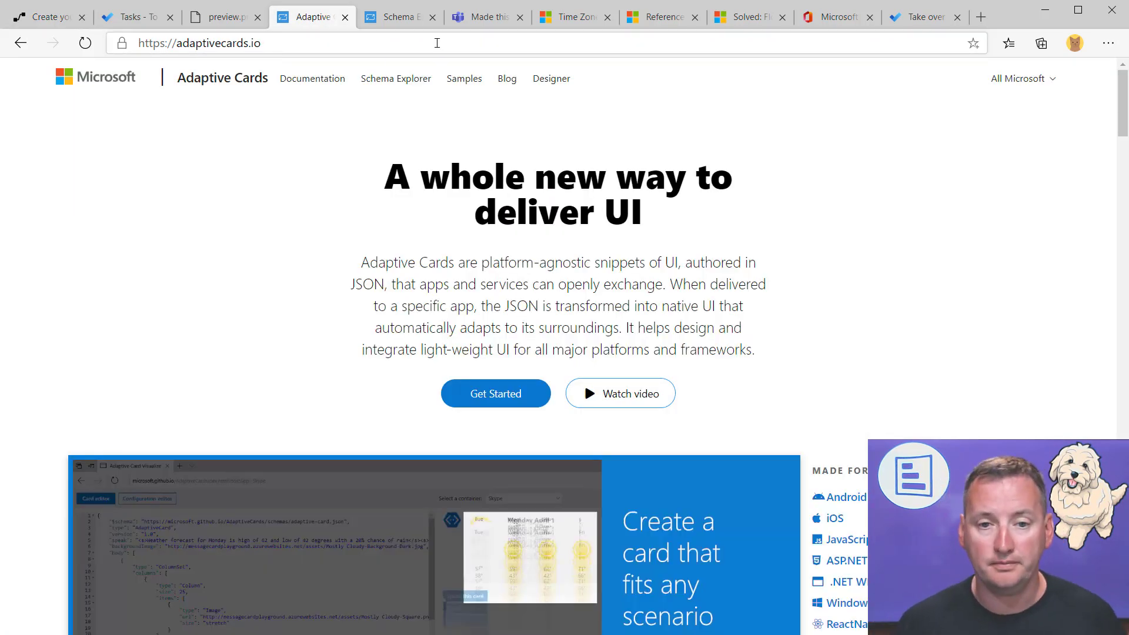
left_click(551, 82)
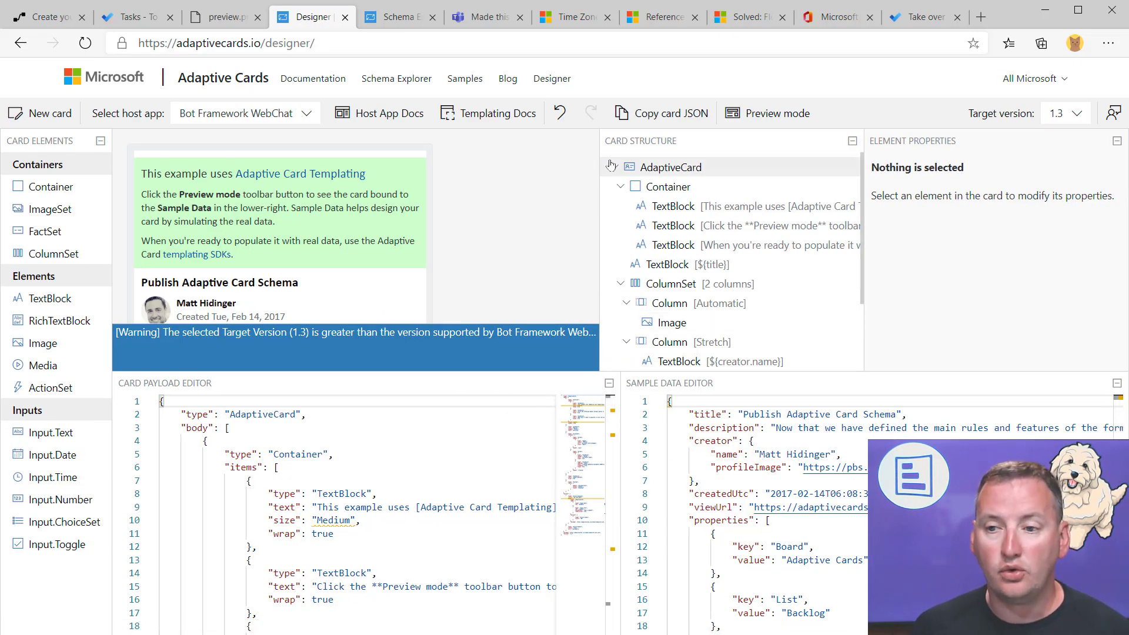
left_click(307, 114)
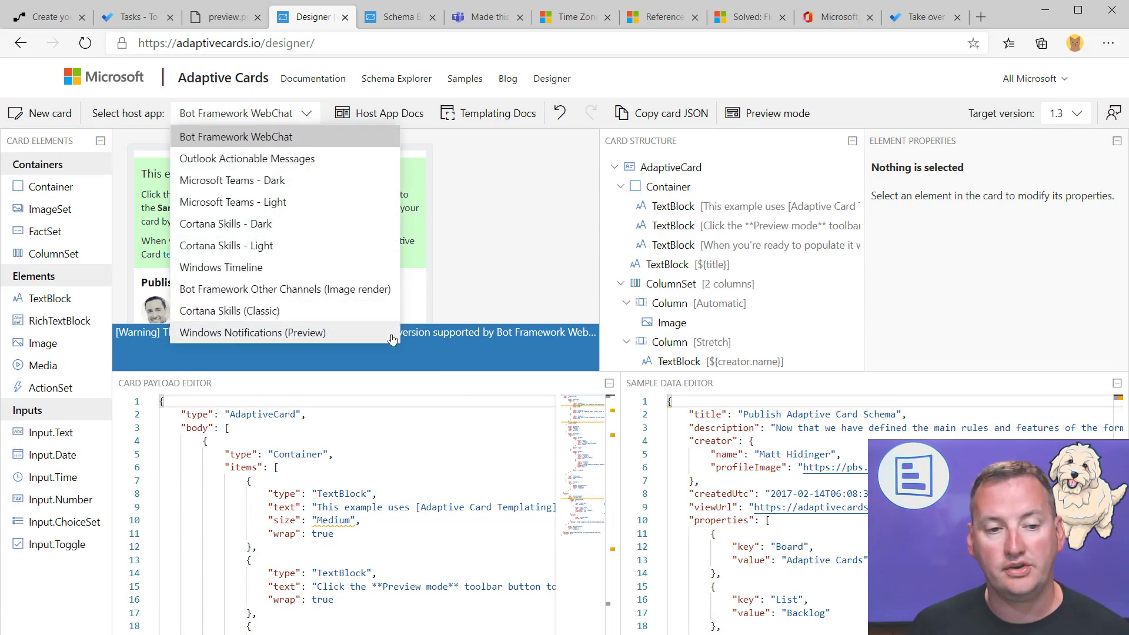
left_click(282, 202)
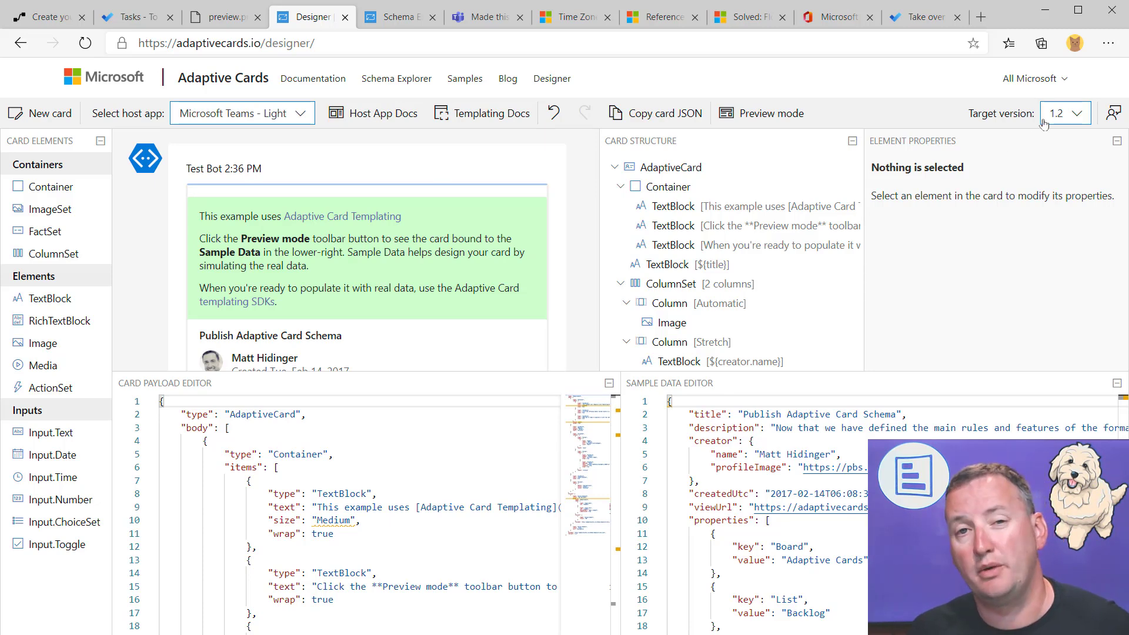
left_click(1076, 116)
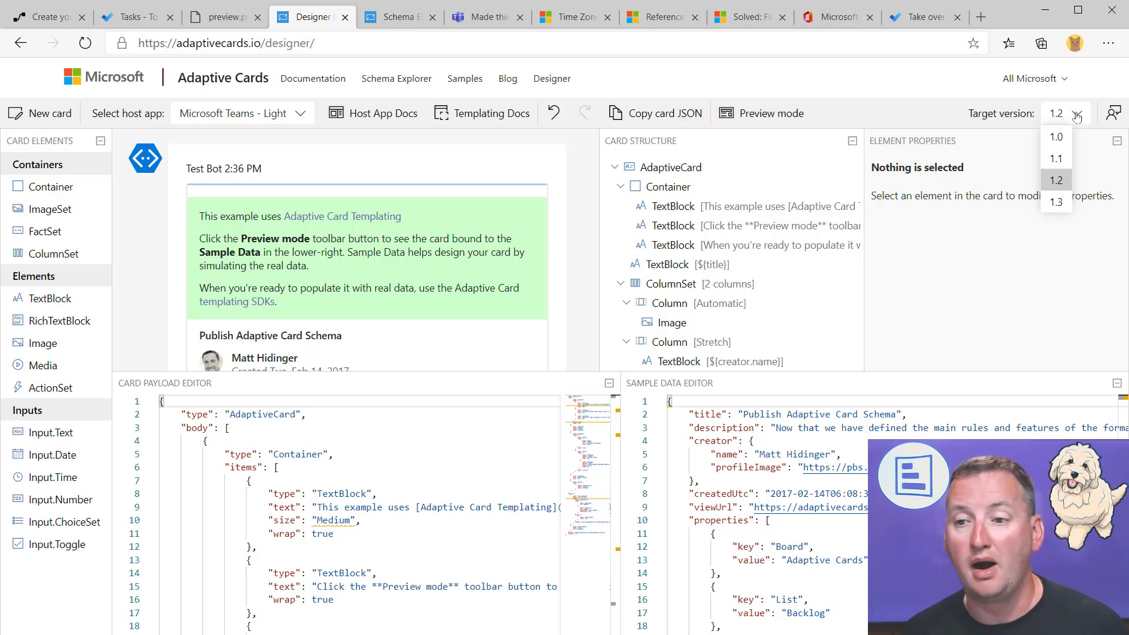
left_click(930, 118)
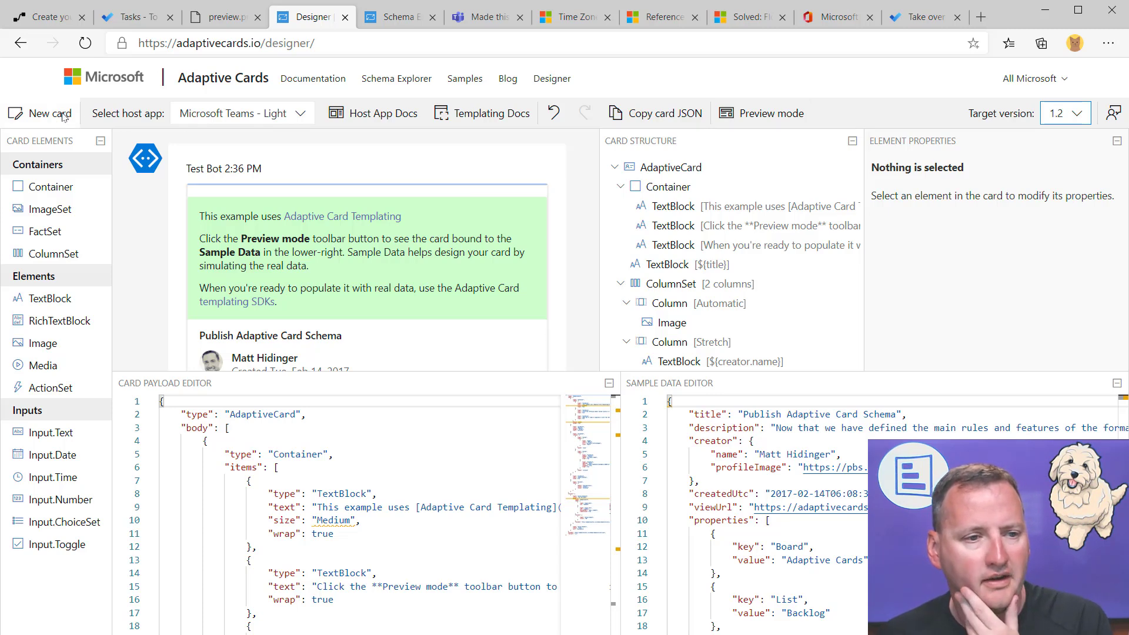
Step: Browse the Designer's full range of sample cards for a new card, and close the list without picking one
left_click(42, 119)
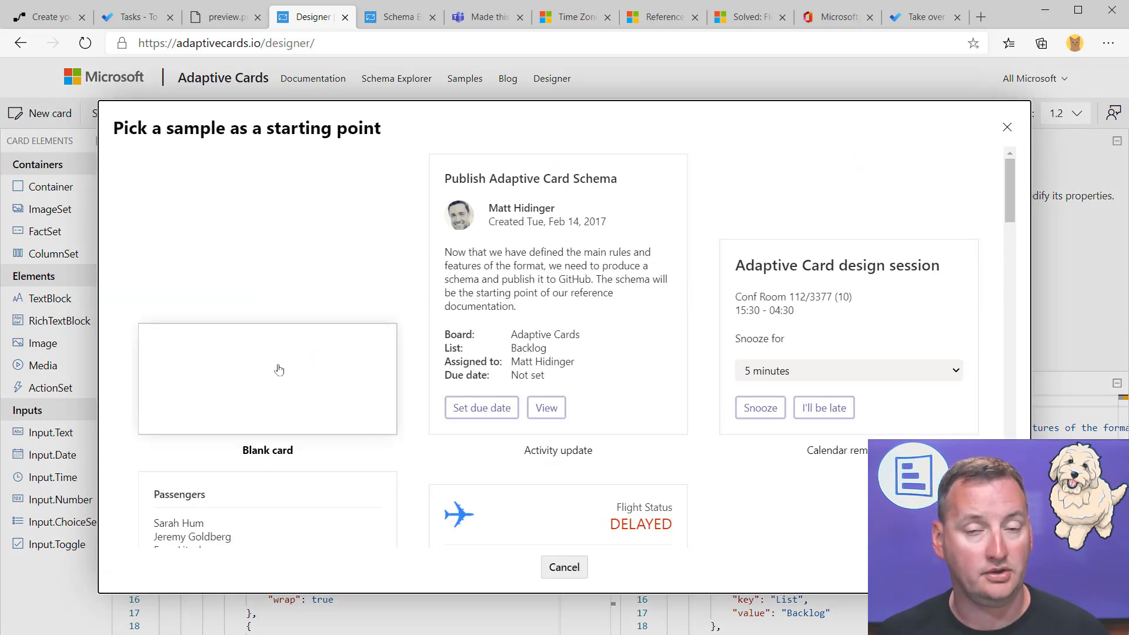
scroll(544, 371, "down", 10)
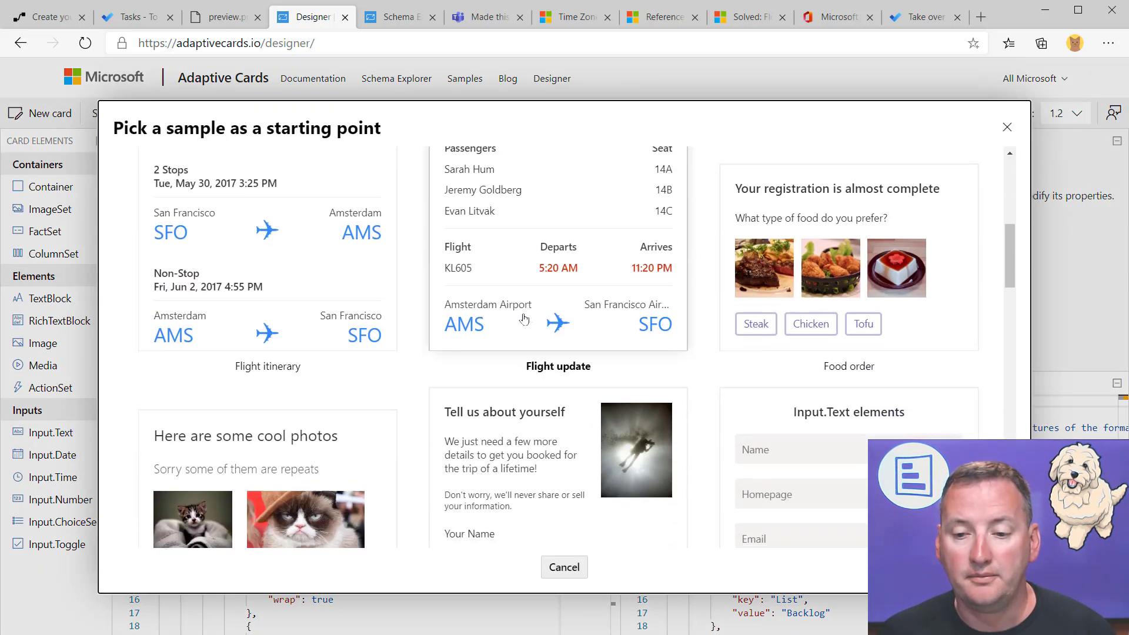
scroll(375, 304, "down", 1)
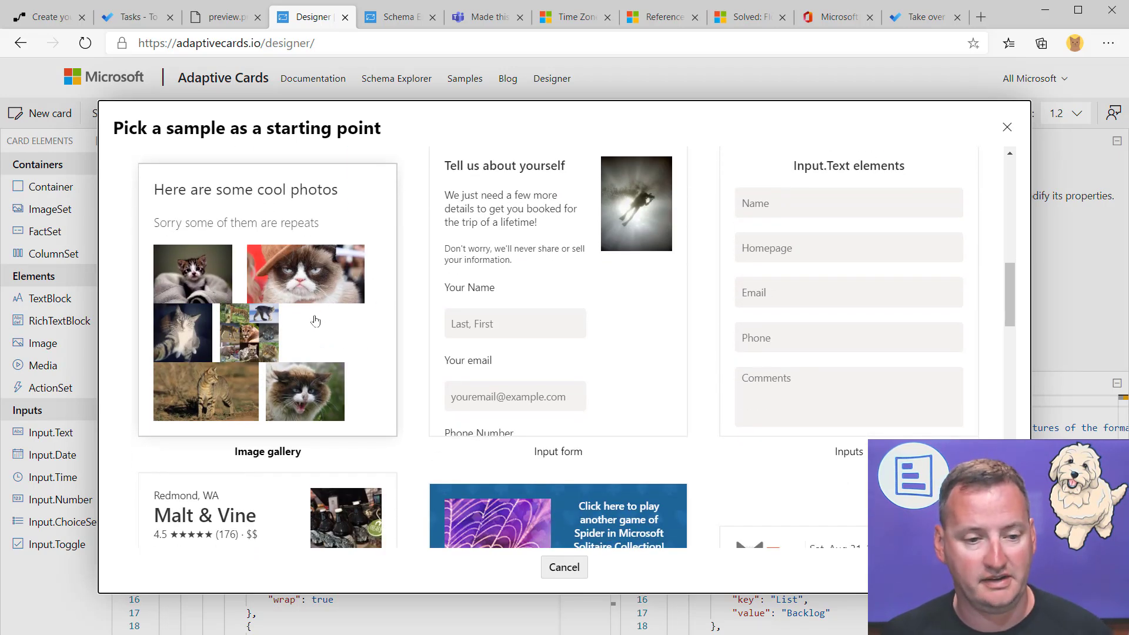
scroll(317, 327, "down", 1)
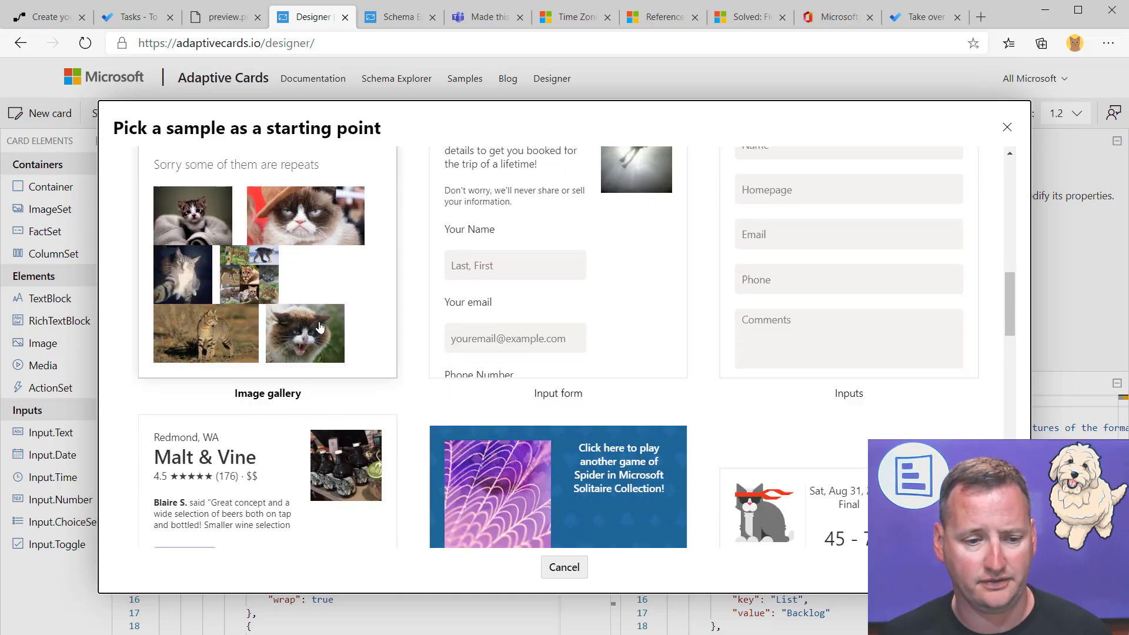
scroll(319, 326, "down", 3)
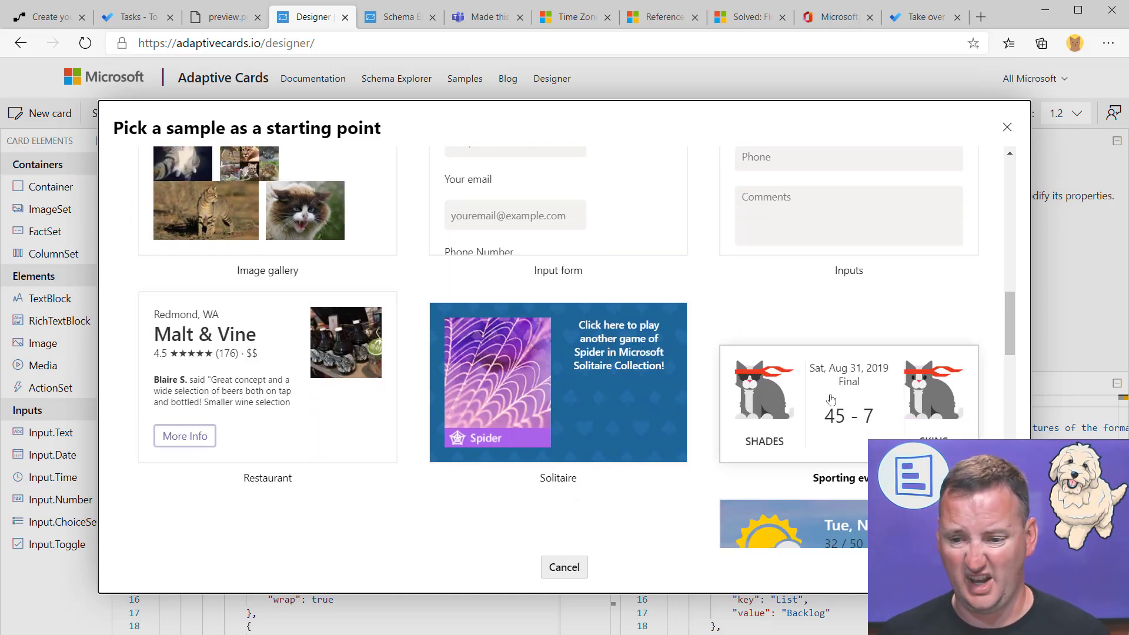
scroll(820, 356, "down", 3)
scroll(817, 352, "down", 5)
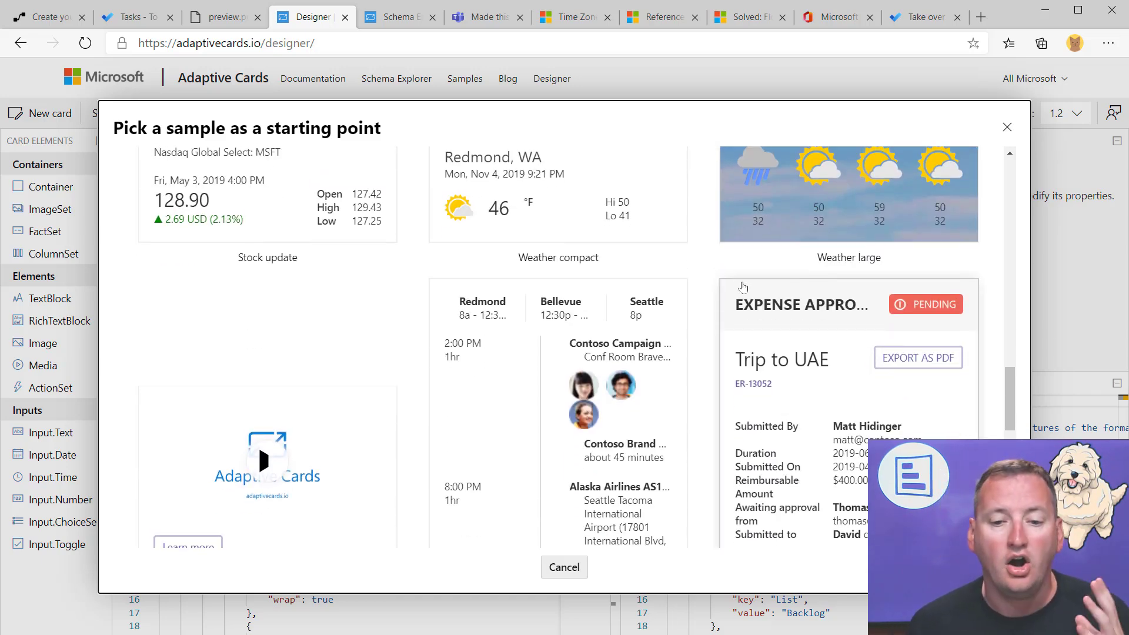
scroll(660, 309, "down", 10)
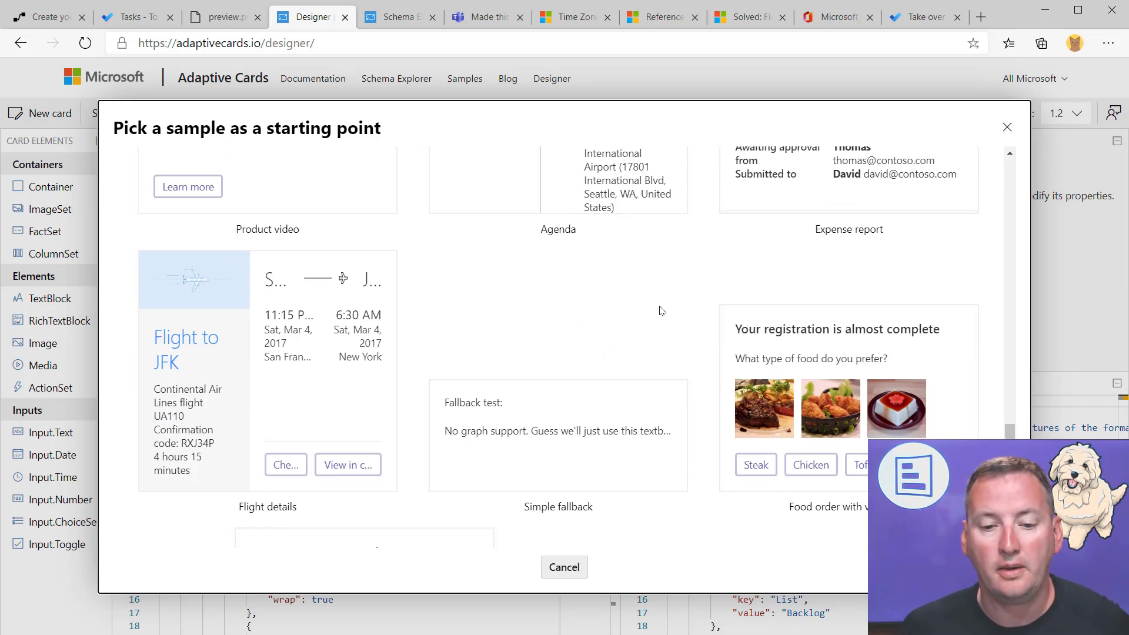
scroll(517, 319, "down", 1)
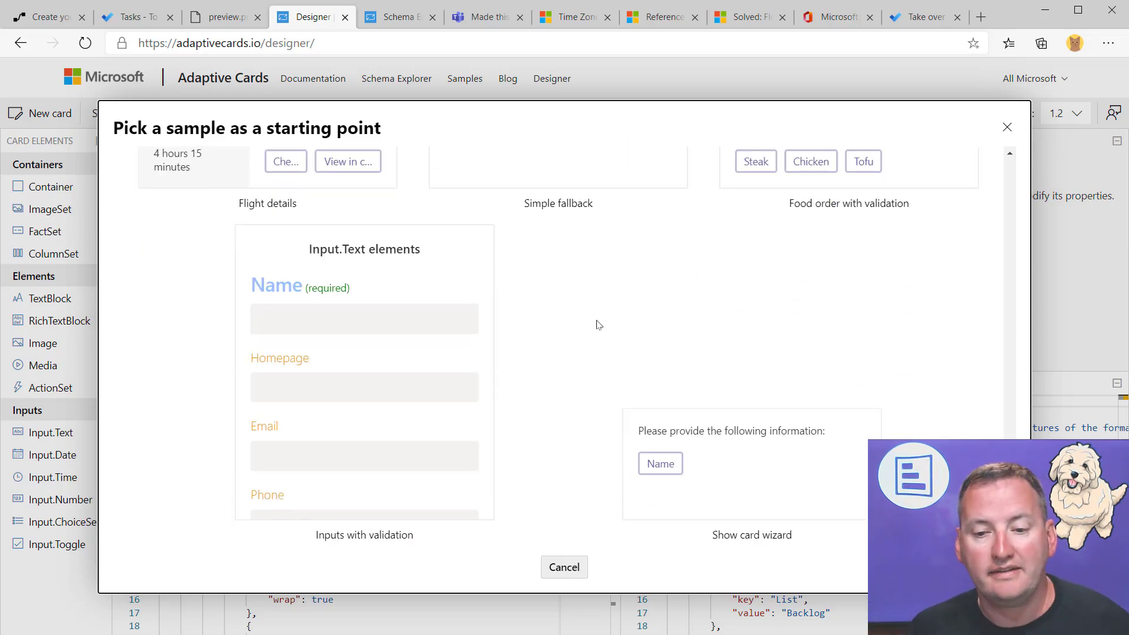
scroll(609, 321, "up", 12)
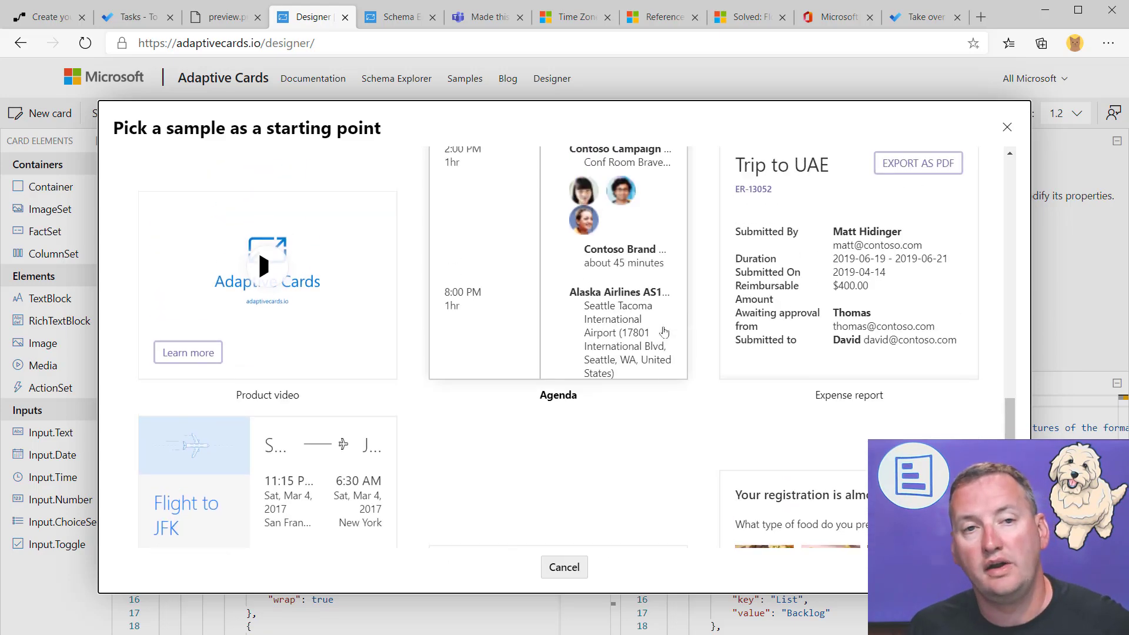
scroll(619, 318, "up", 20)
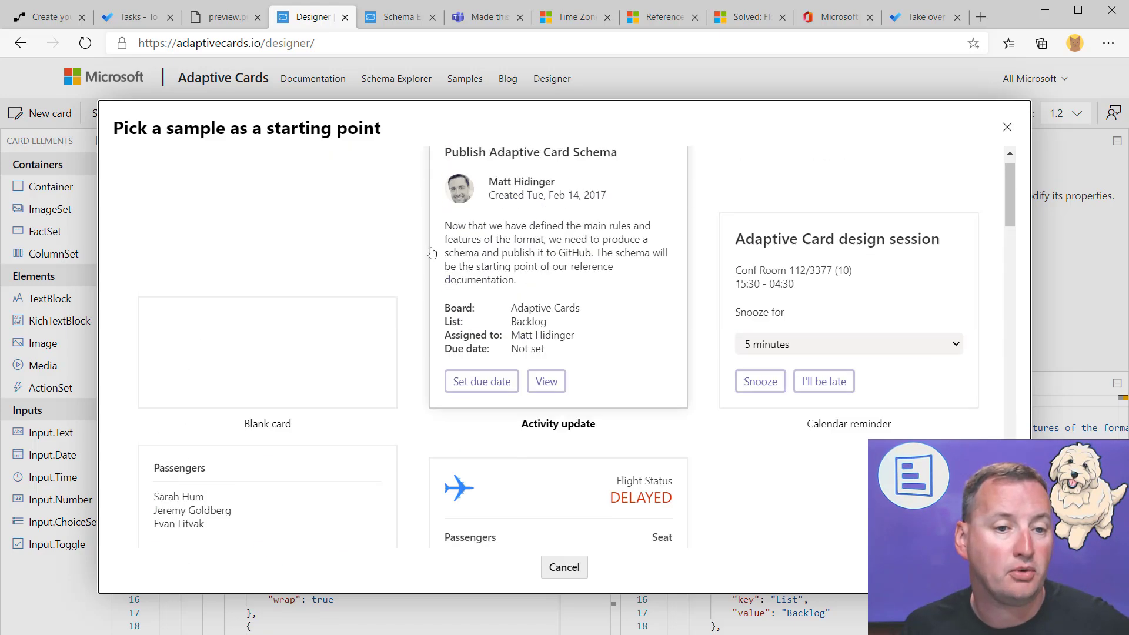
left_click(1008, 127)
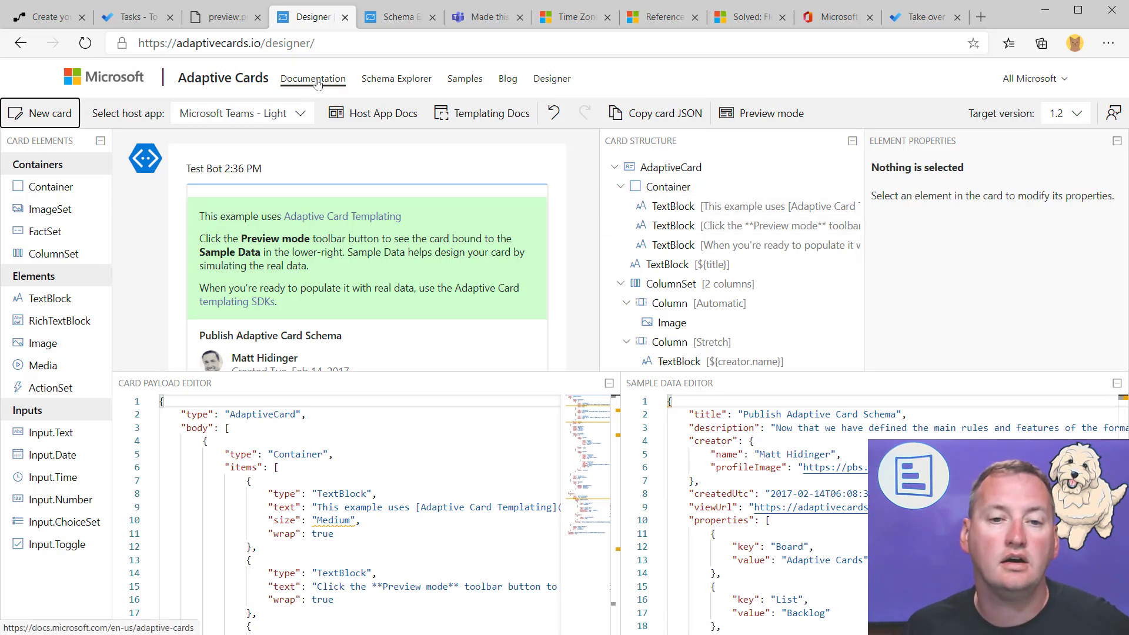
Step: Open the Schema Explorer and look through its lists of card elements, containers, actions and inputs
left_click(407, 82)
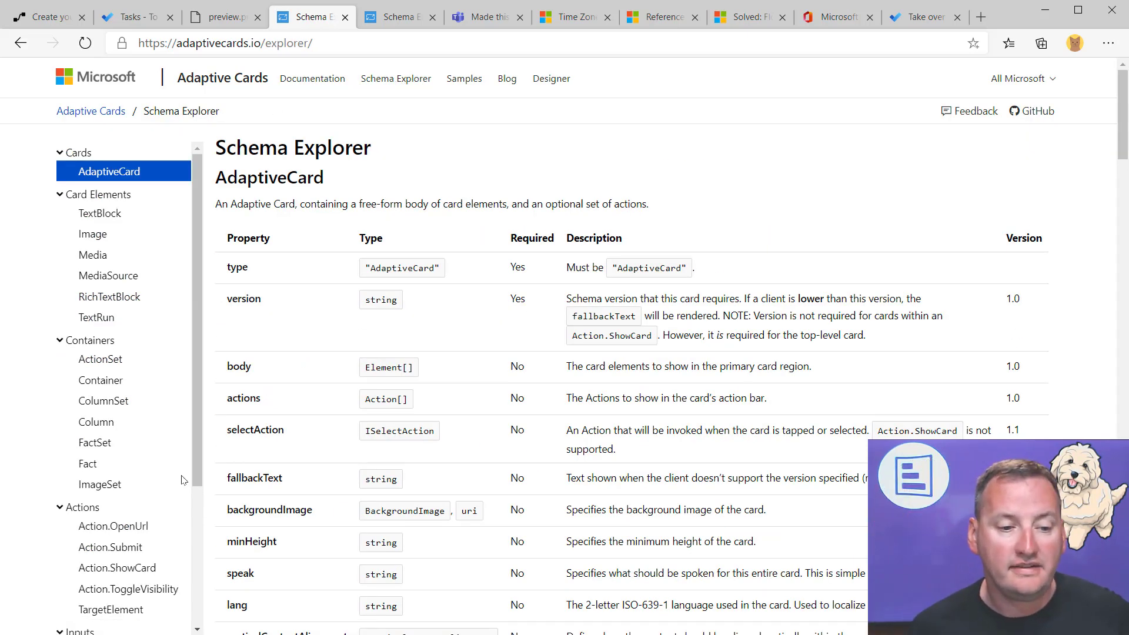
scroll(133, 366, "down", 1)
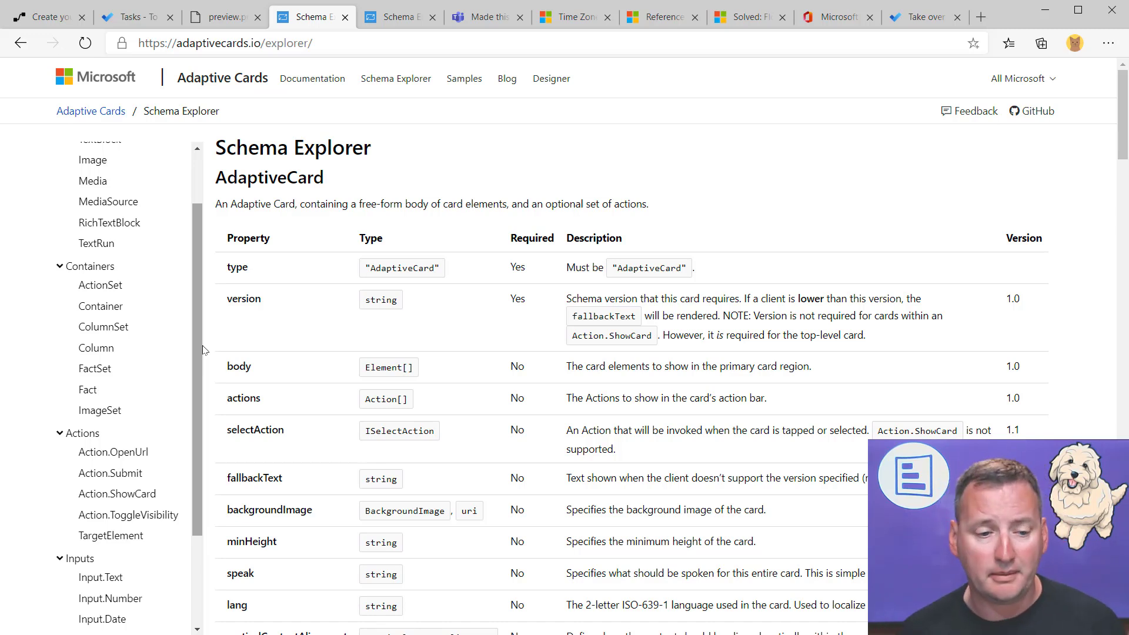
scroll(147, 342, "down", 1)
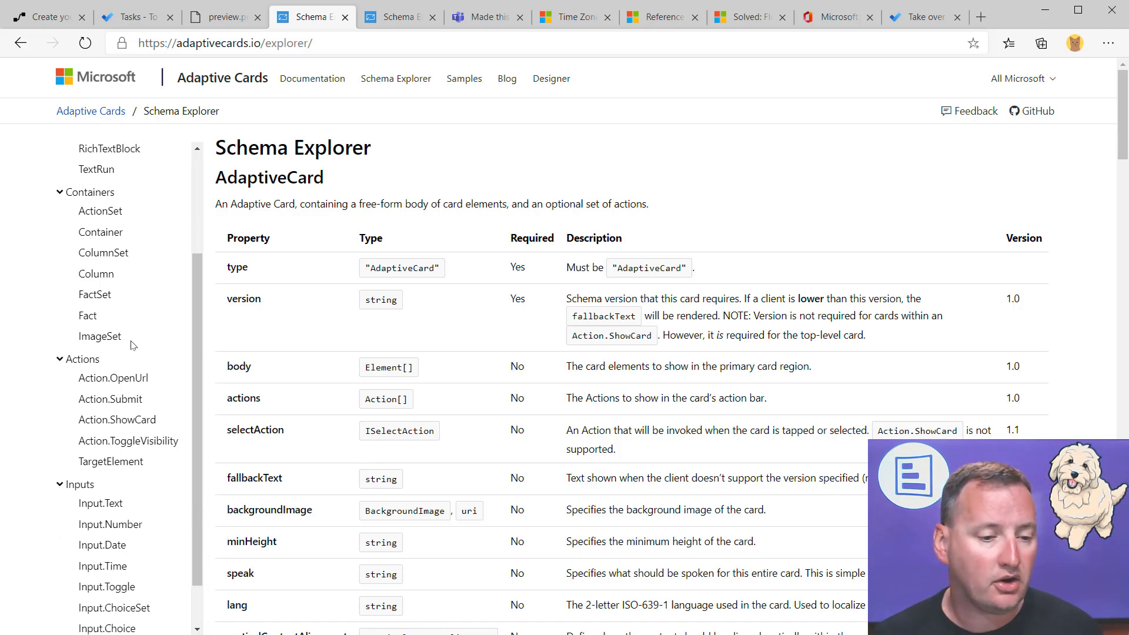
scroll(141, 358, "up", 1)
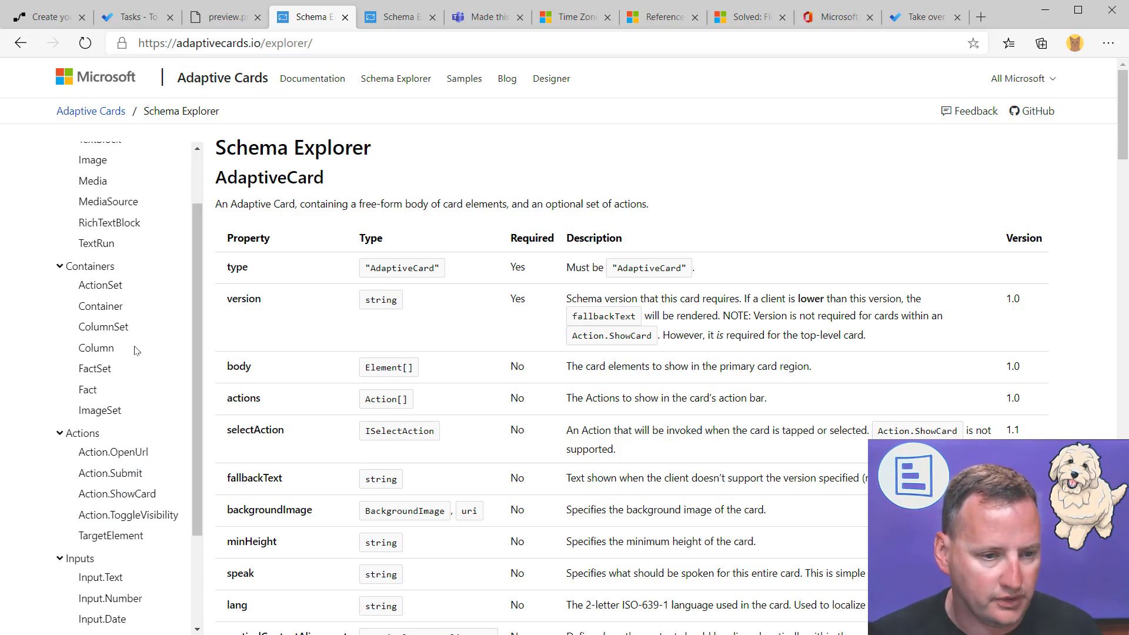
scroll(115, 376, "down", 3)
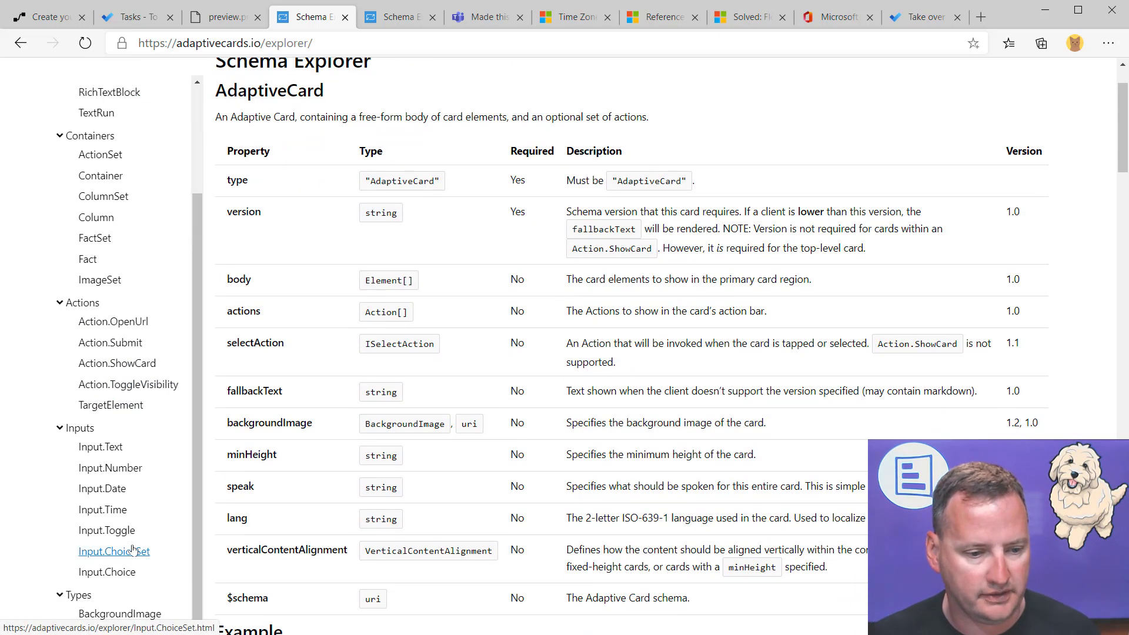
Step: Open the Input.Toggle reference and examine its properties and the example JSON with its rendered card
left_click(106, 531)
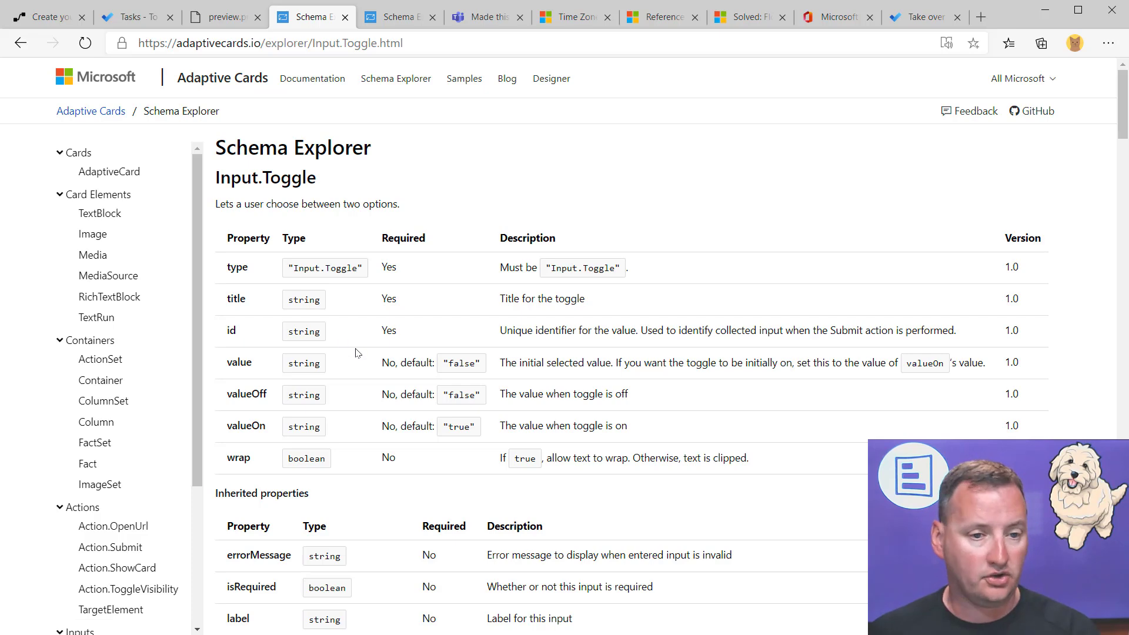
scroll(362, 353, "down", 8)
scroll(354, 318, "down", 4)
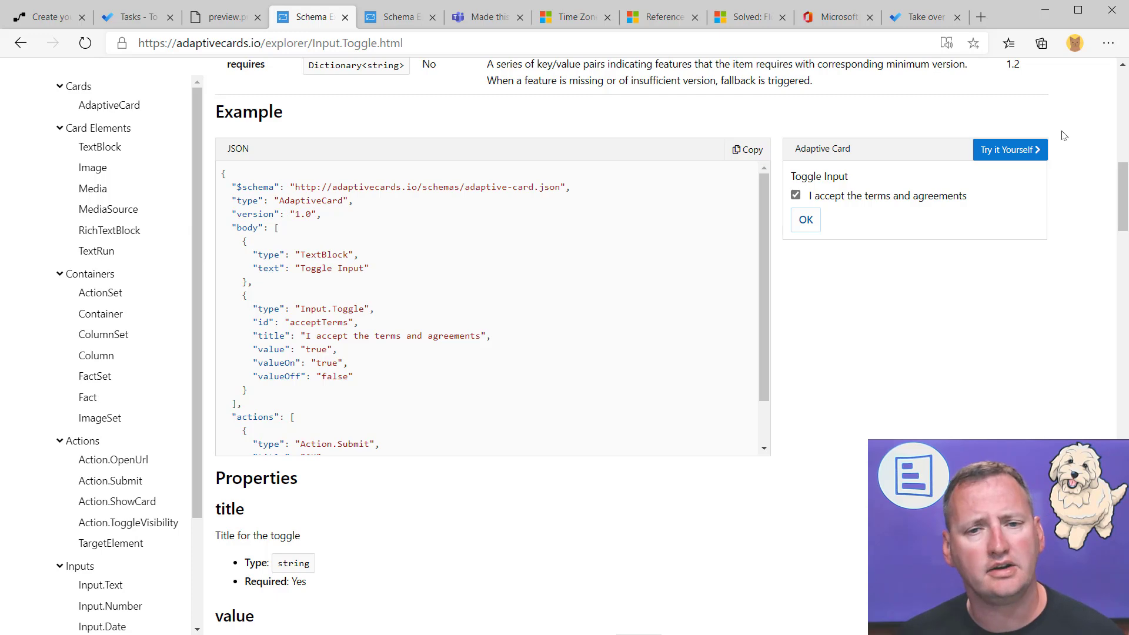
Step: Return to the Adaptive Card editor in Power Automate and add an Image element to the empty card
scroll(370, 253, "up", 13)
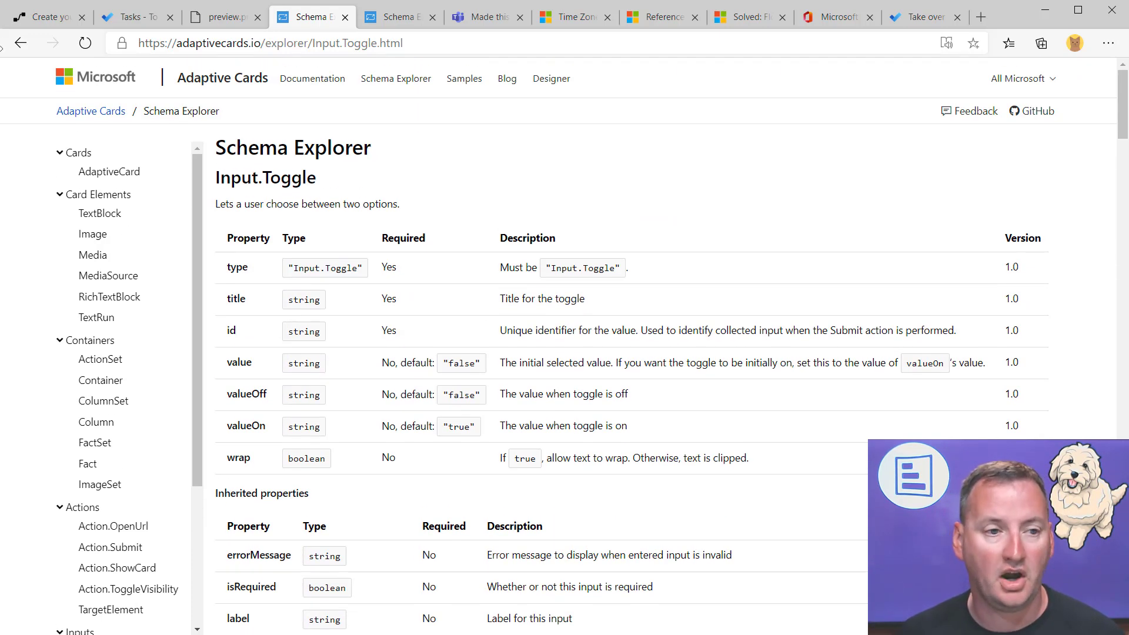
left_click(58, 18)
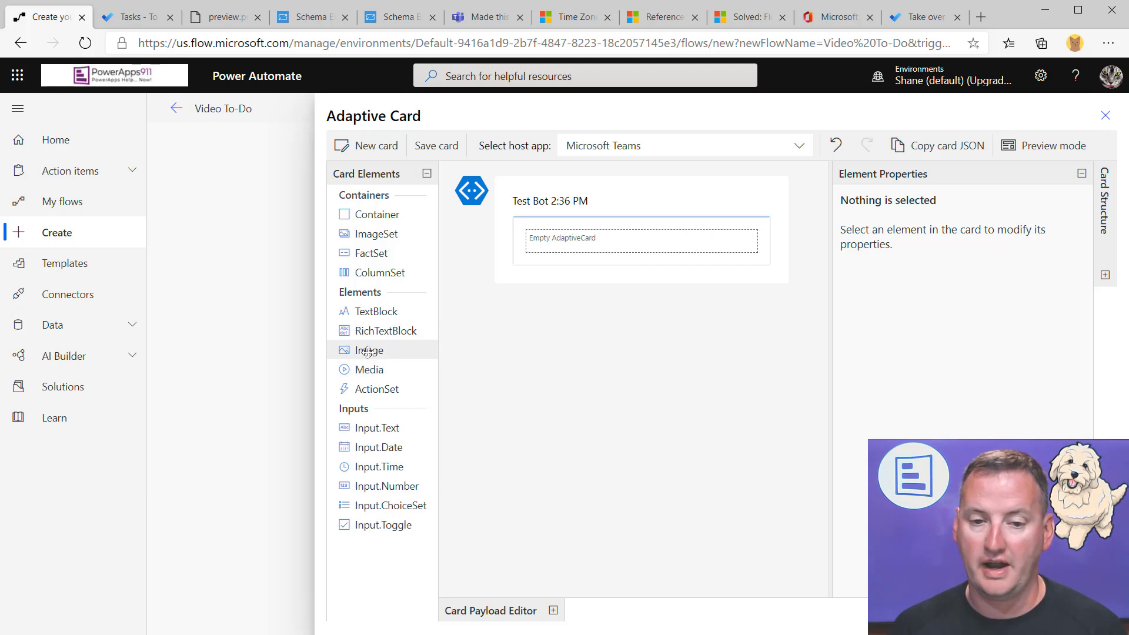
left_click_drag(368, 351, 542, 238)
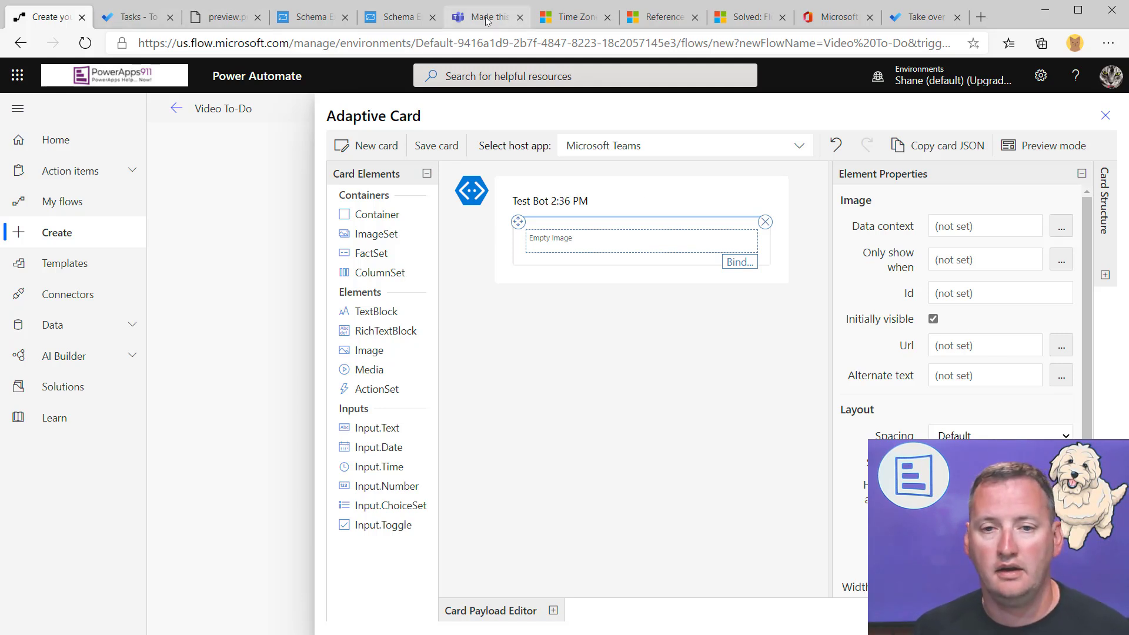
Step: Copy the web address of the Microsoft To Do preview.png logo and paste it as the card image's Url
left_click(226, 17)
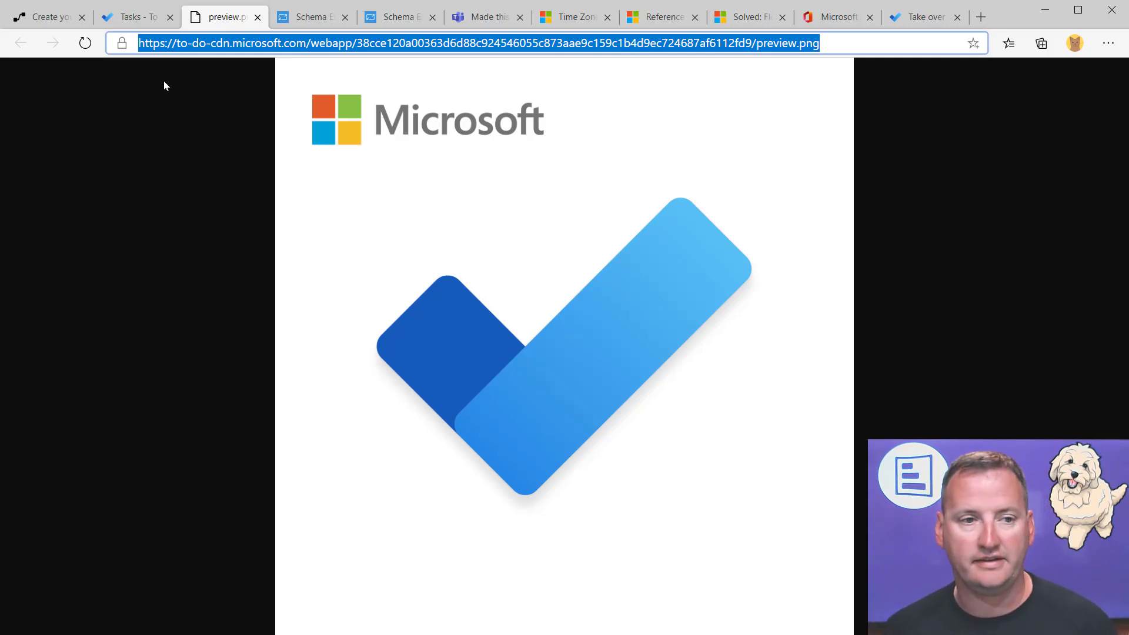
left_click(50, 18)
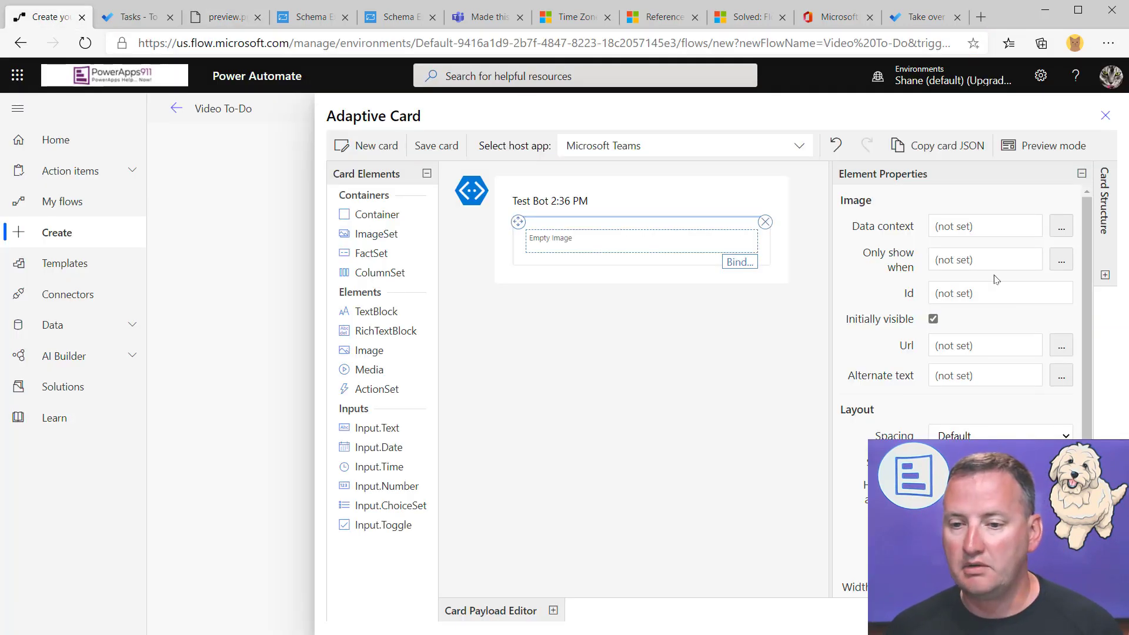
left_click(982, 348)
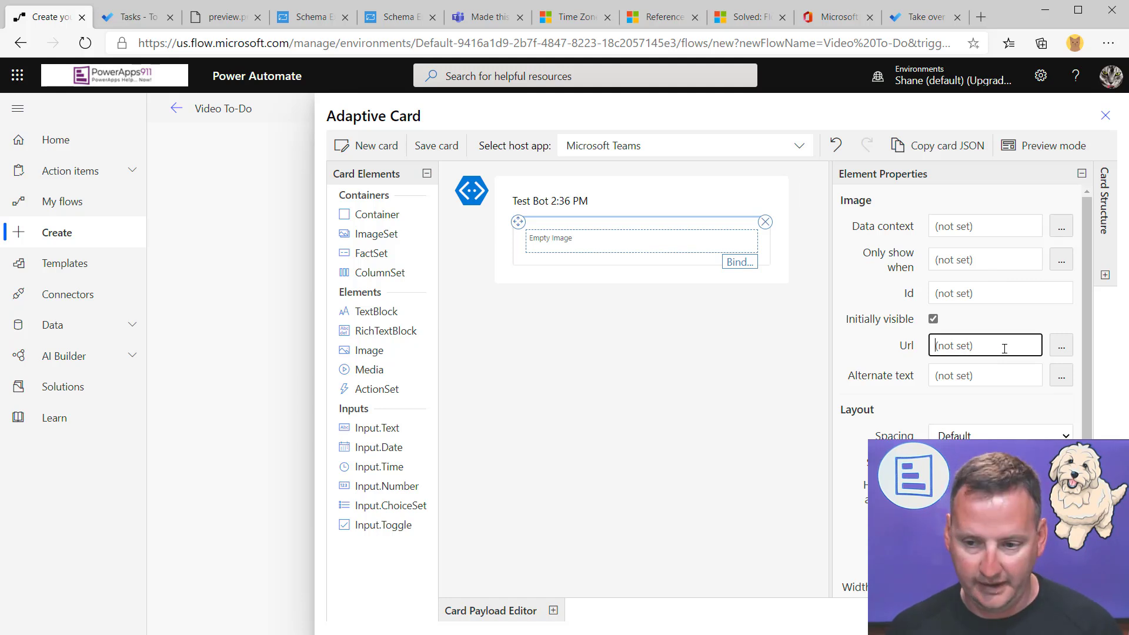
key("ctrl+v")
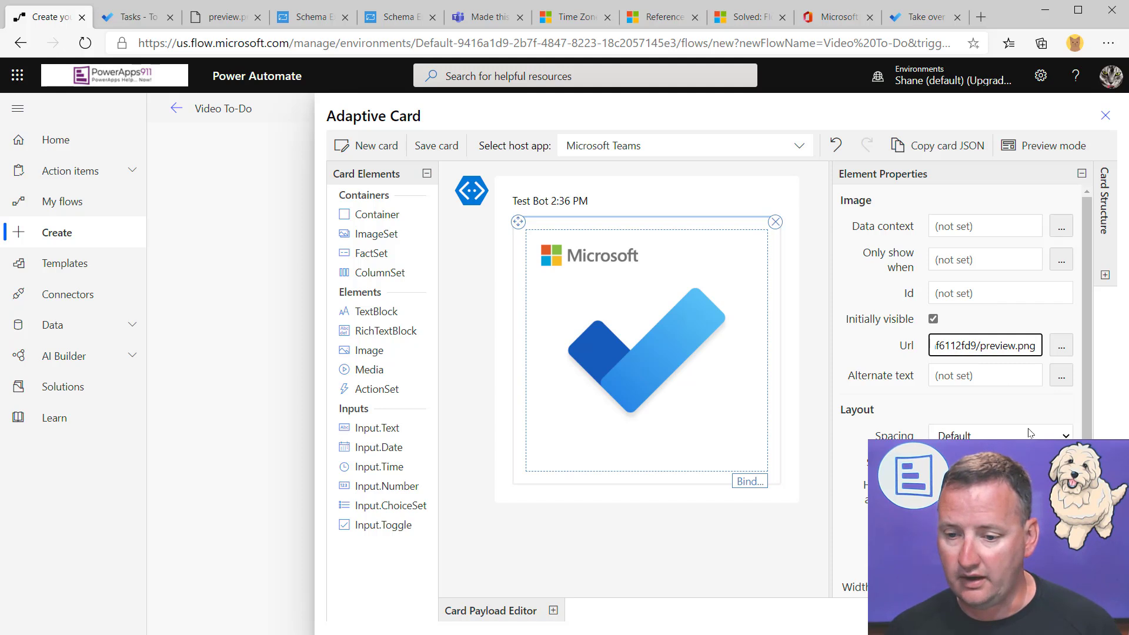
scroll(964, 383, "down", 1)
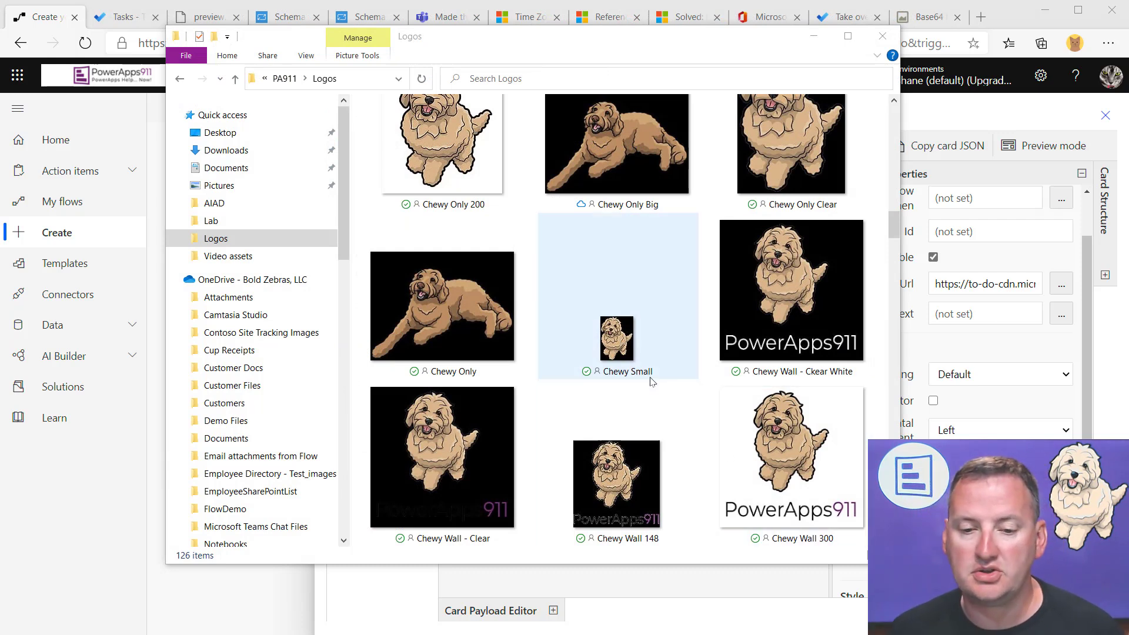
Step: Convert Chewy Small.png from the Logos folder to Base64 on base64-image.de and copy the encoded image
left_click(666, 360)
mouse_move(631, 343)
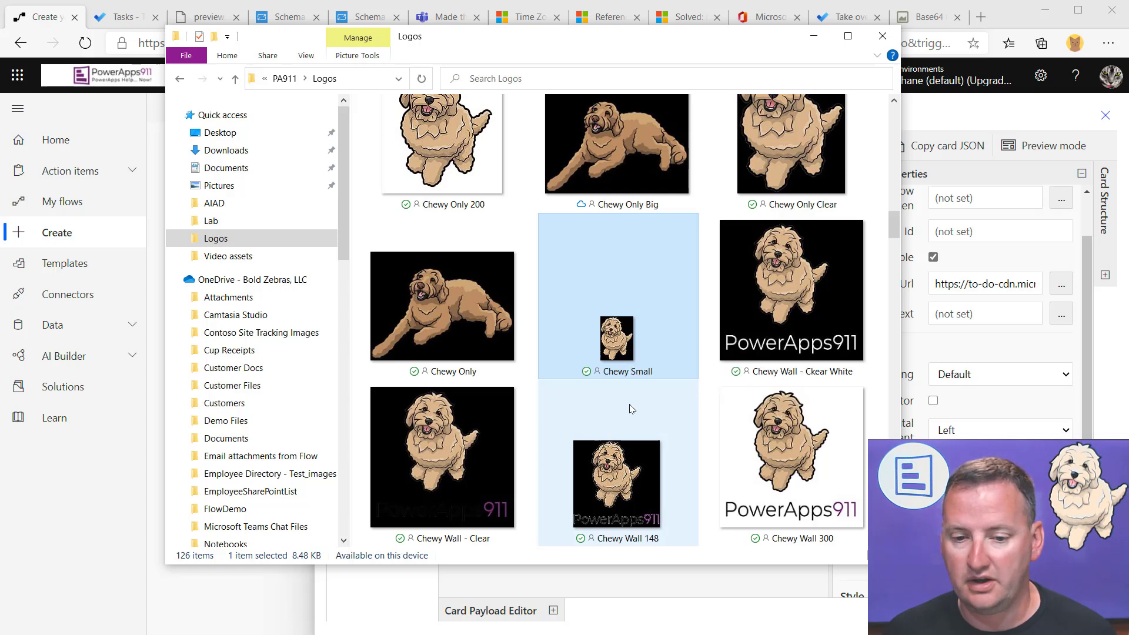
left_click(930, 19)
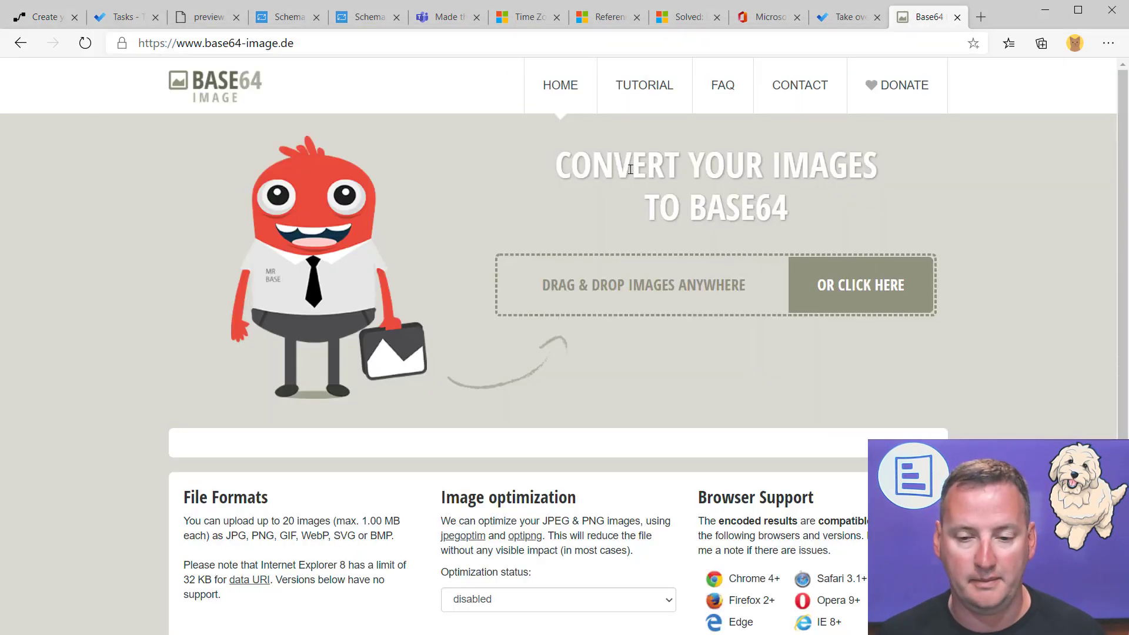
left_click(685, 289)
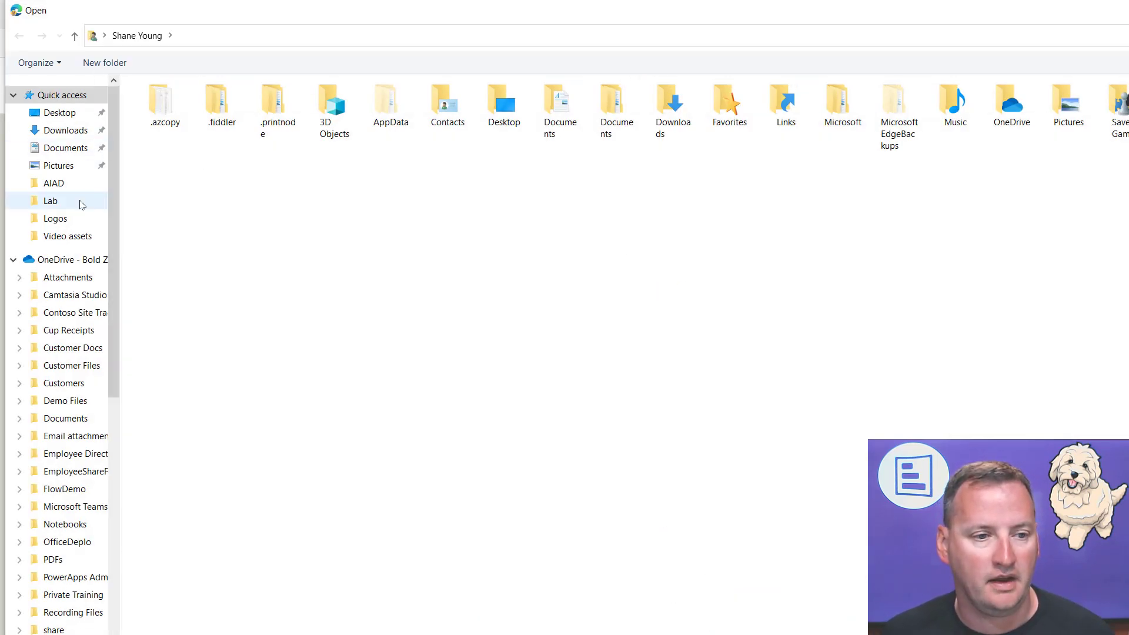
left_click(55, 218)
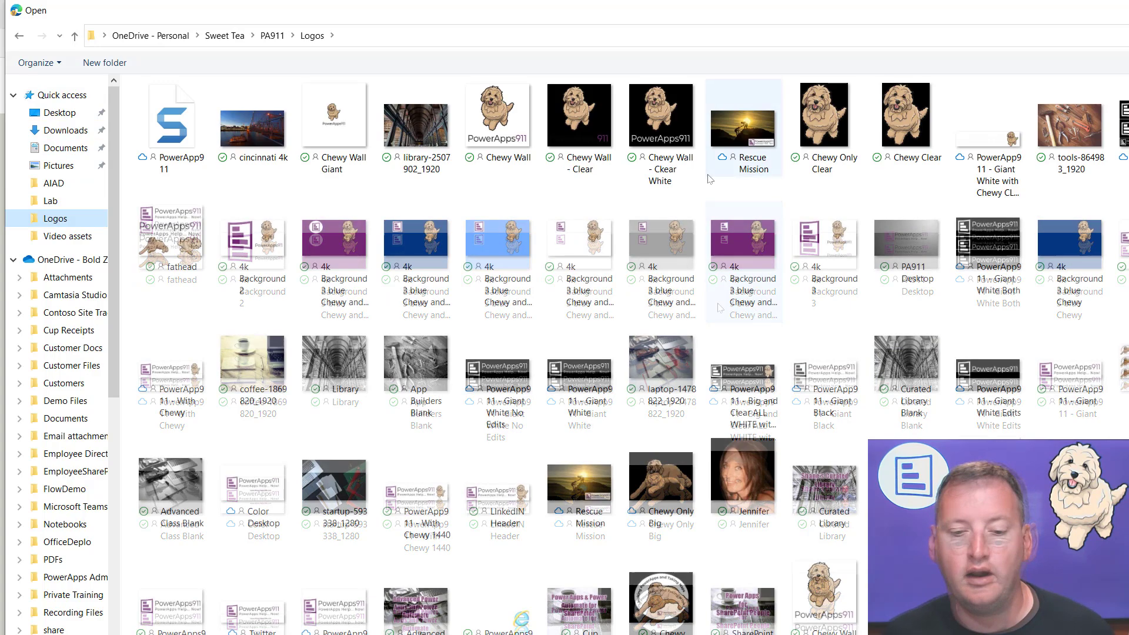
scroll(684, 194, "down", 5)
double_click(672, 511)
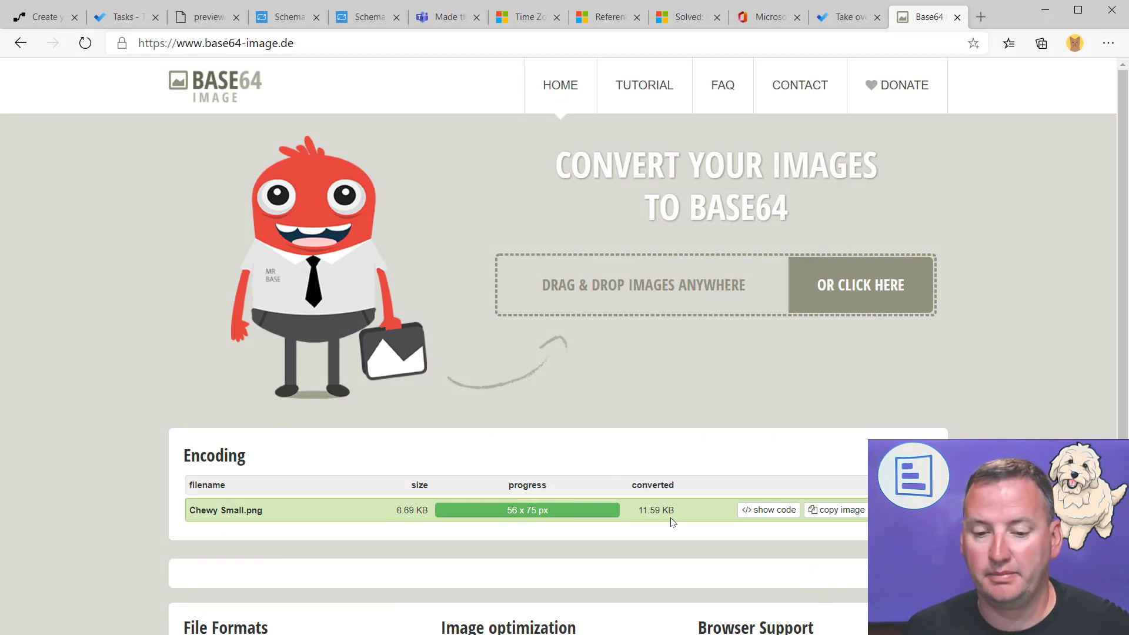
left_click(825, 511)
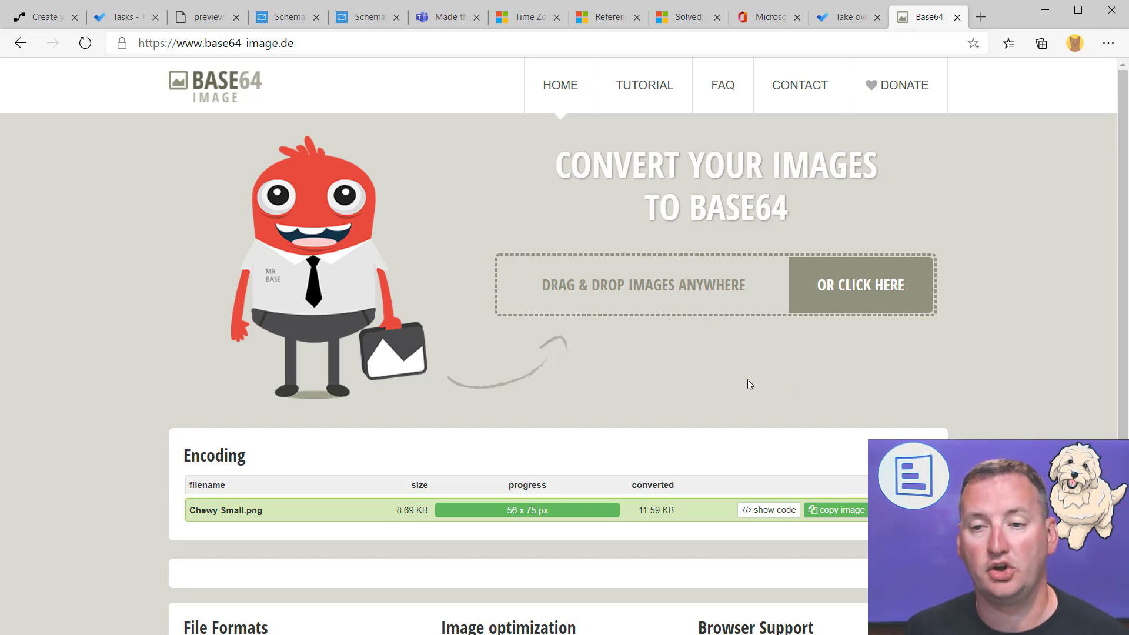
Step: Return to the Adaptive Card editor in Power Automate and replace the image's Url with the copied Base64 image data
left_click(130, 27)
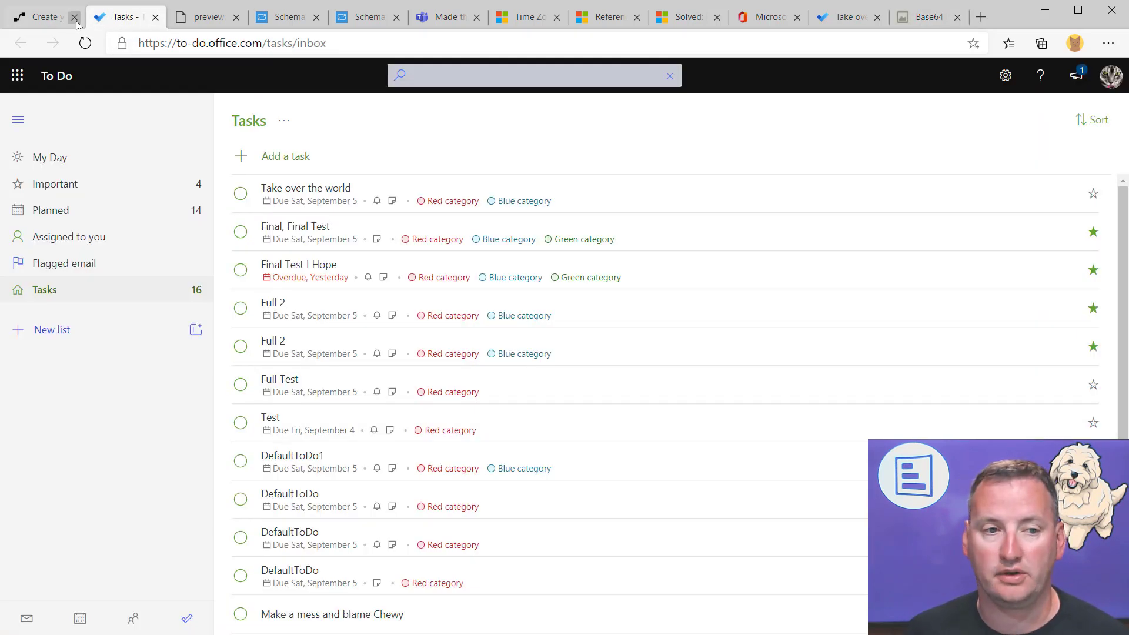
left_click(59, 22)
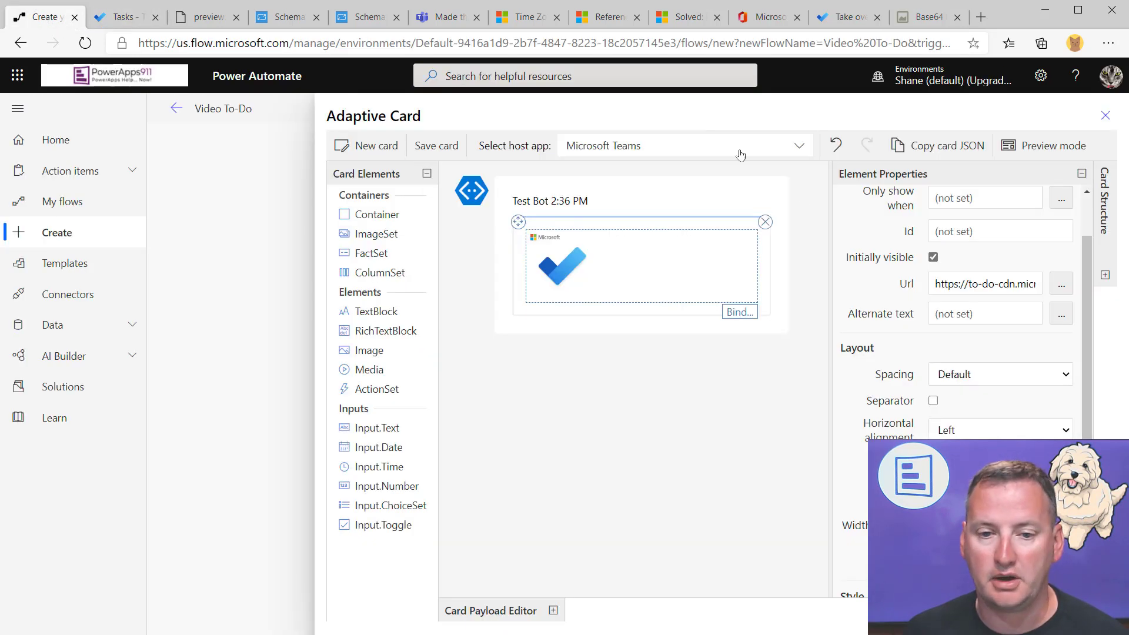
triple_click(969, 288)
key("BackSpace")
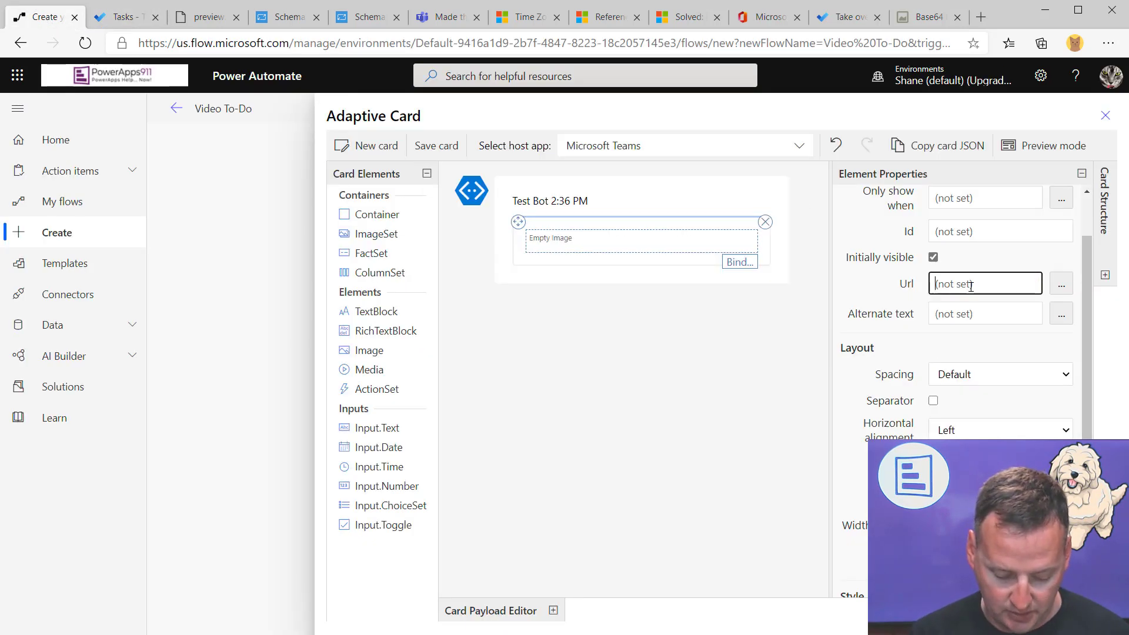
key("ctrl+v")
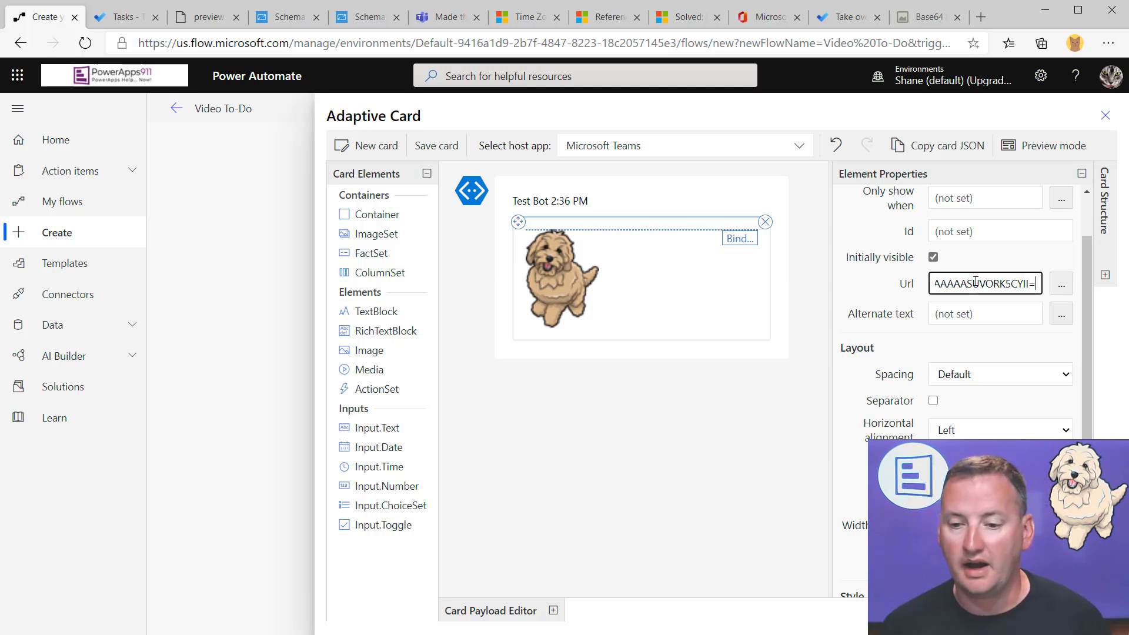
key("Tab")
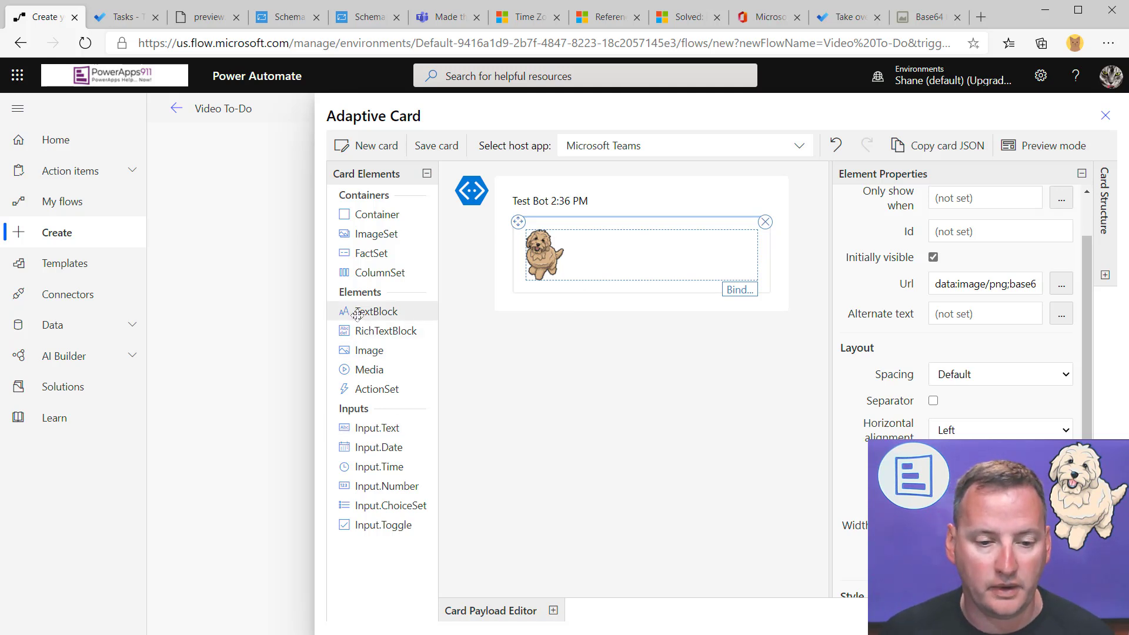
Step: Add a TextBlock below the dog image and set its text to Subject
left_click_drag(372, 313, 541, 287)
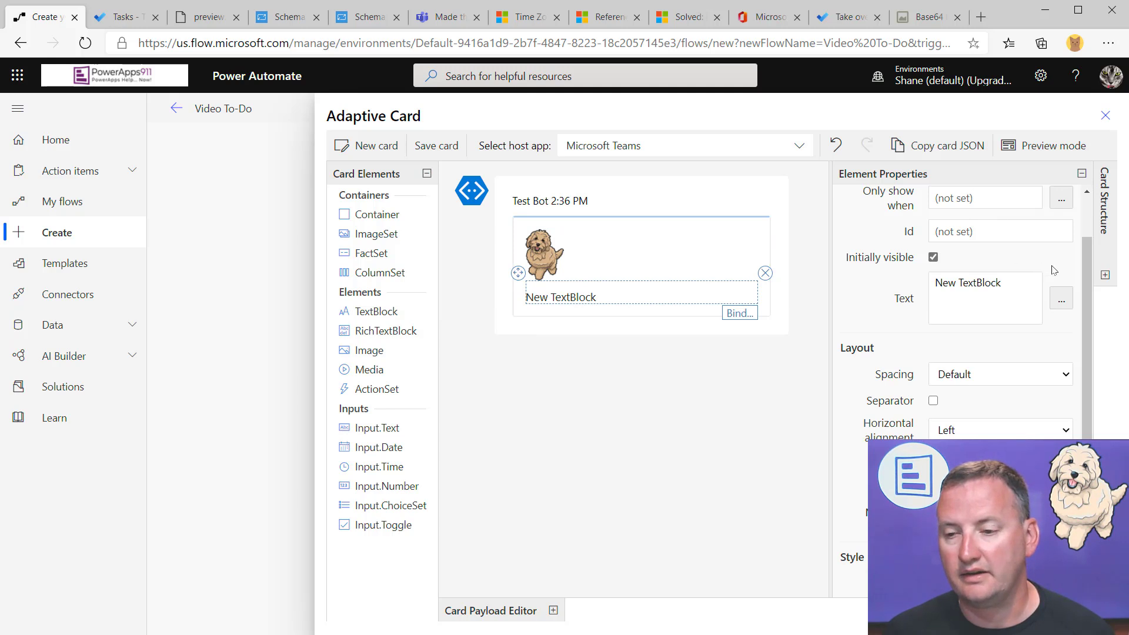
scroll(1009, 224, "up", 1)
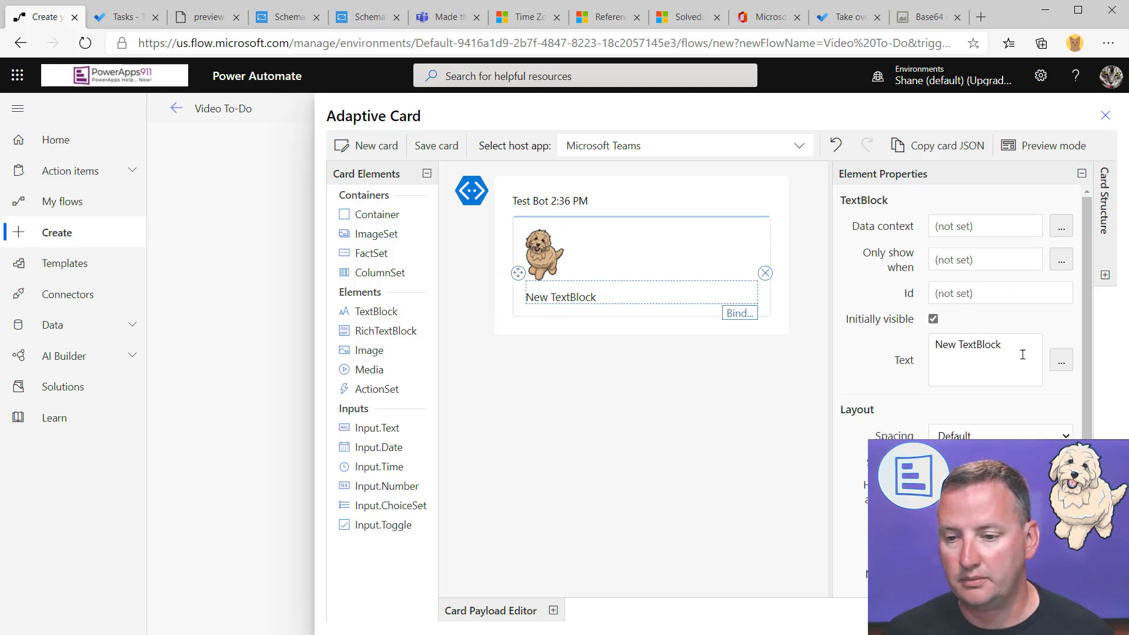
triple_click(994, 348)
type("Subject")
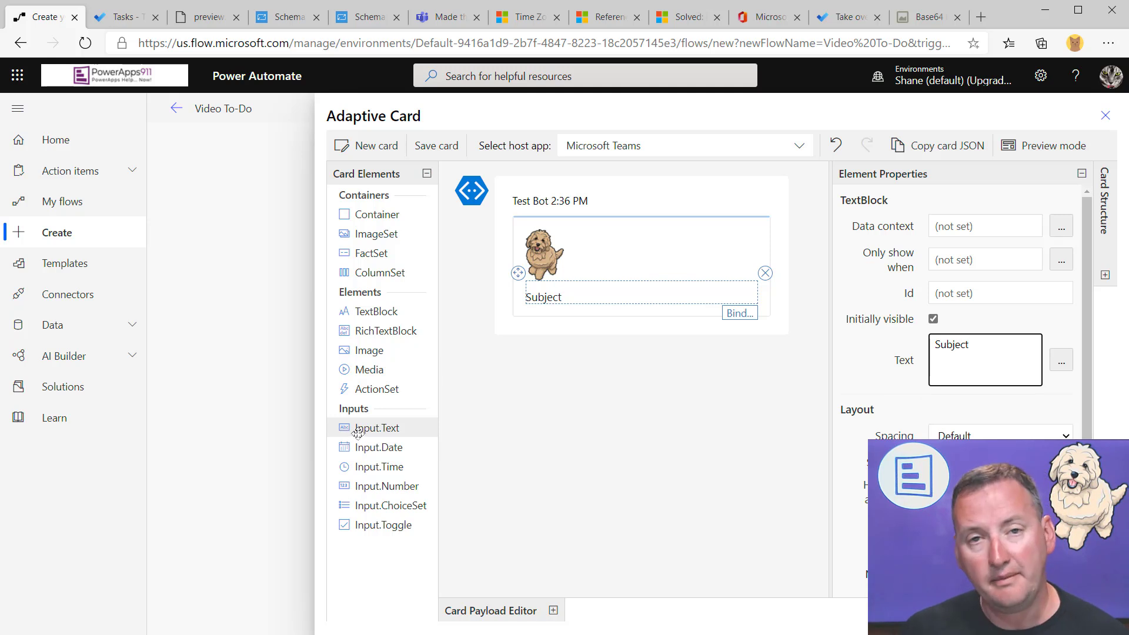
Step: Add an Input.Text below the Subject label, set its Id to inpSubject and clear its placeholder text
left_click_drag(373, 429, 558, 317)
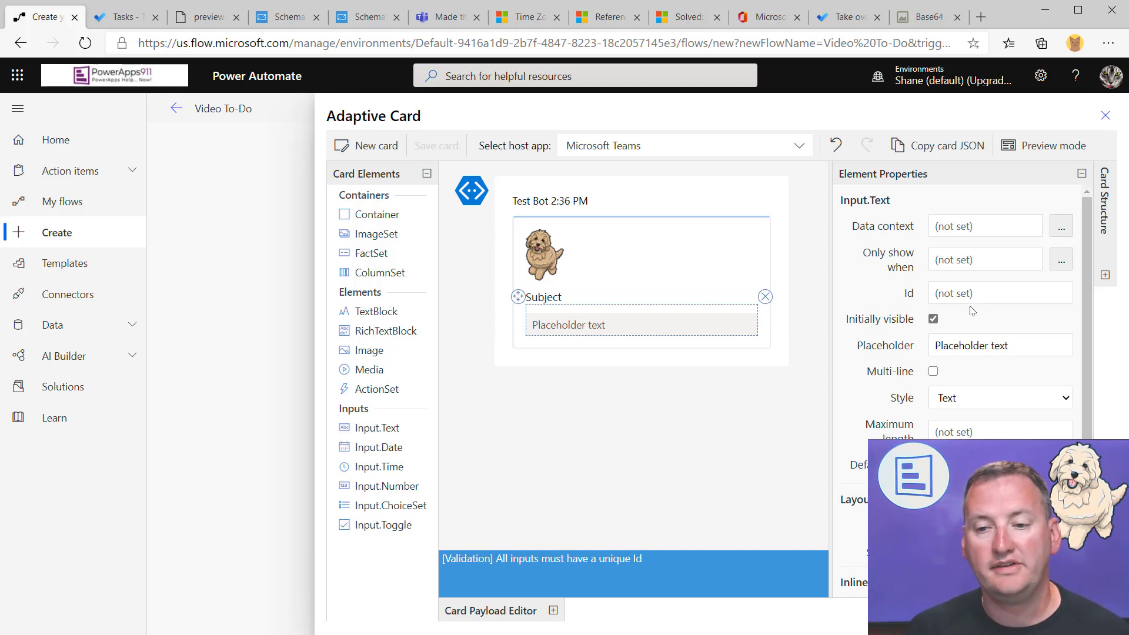
left_click(979, 289)
type("inp")
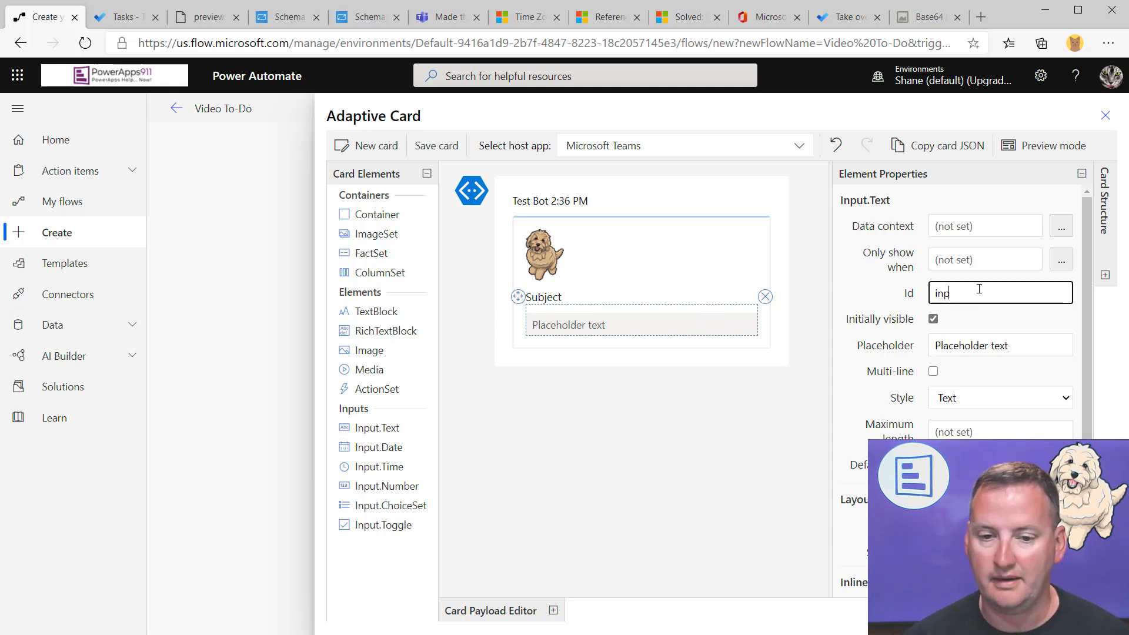
type("Subject")
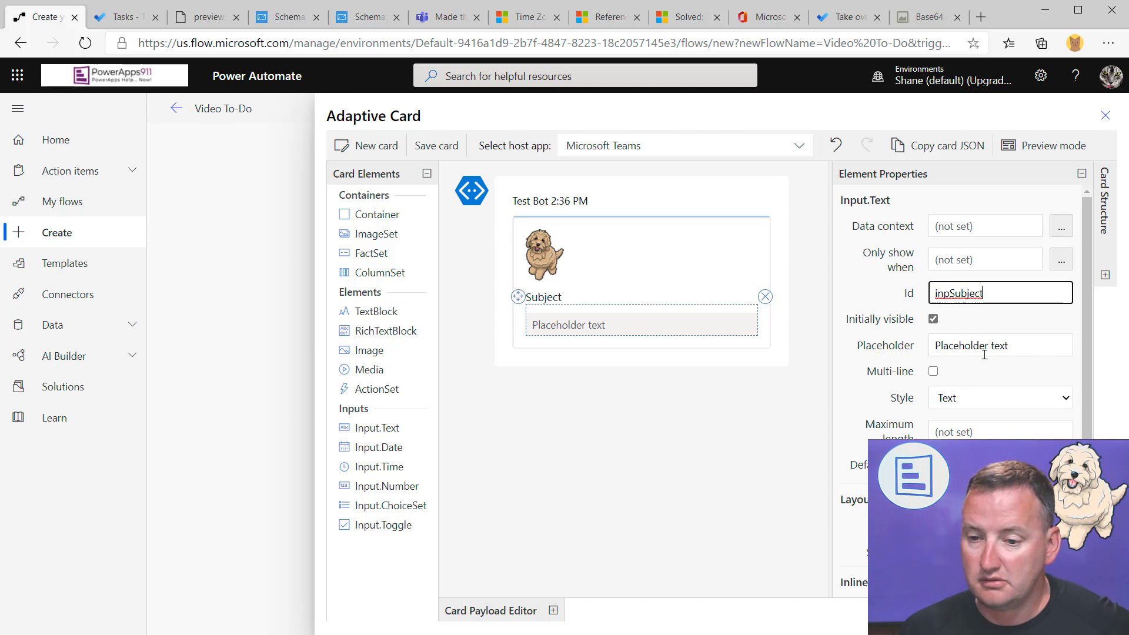
left_click_drag(1047, 351, 857, 350)
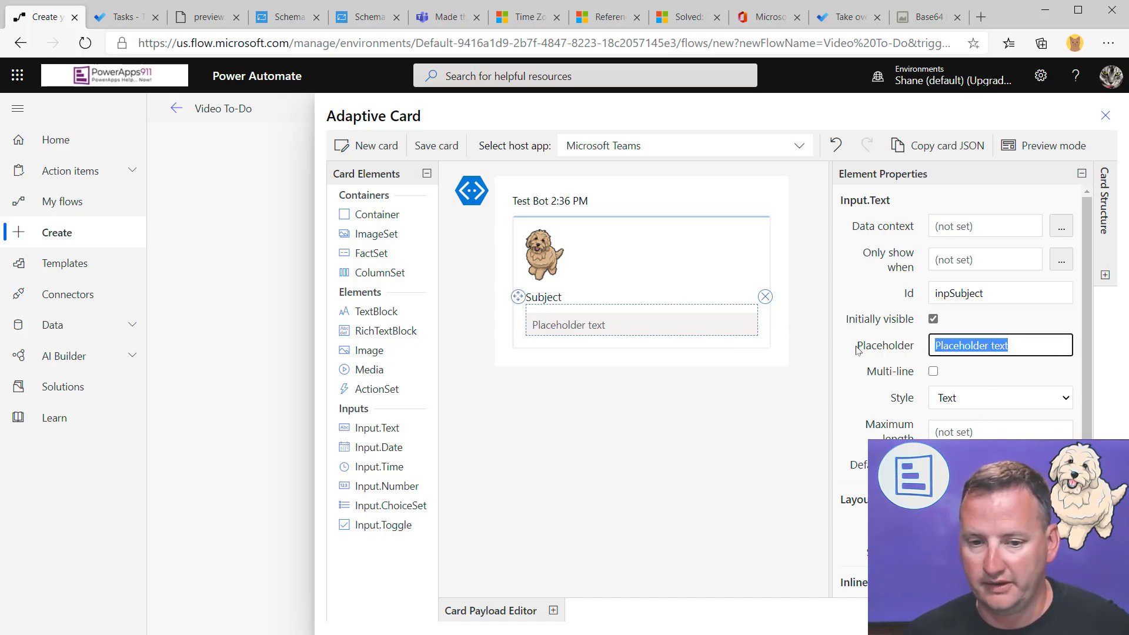
key("BackSpace")
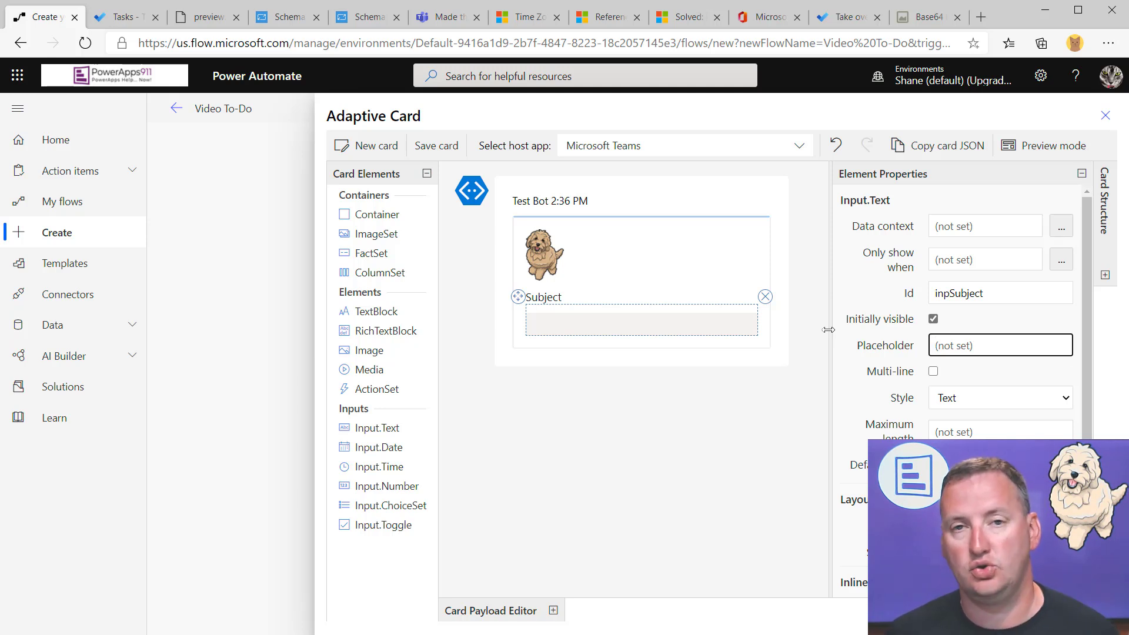
Step: Switch to To Do, open the Take over the world task and check which categories it offers
left_click(118, 18)
left_click(283, 156)
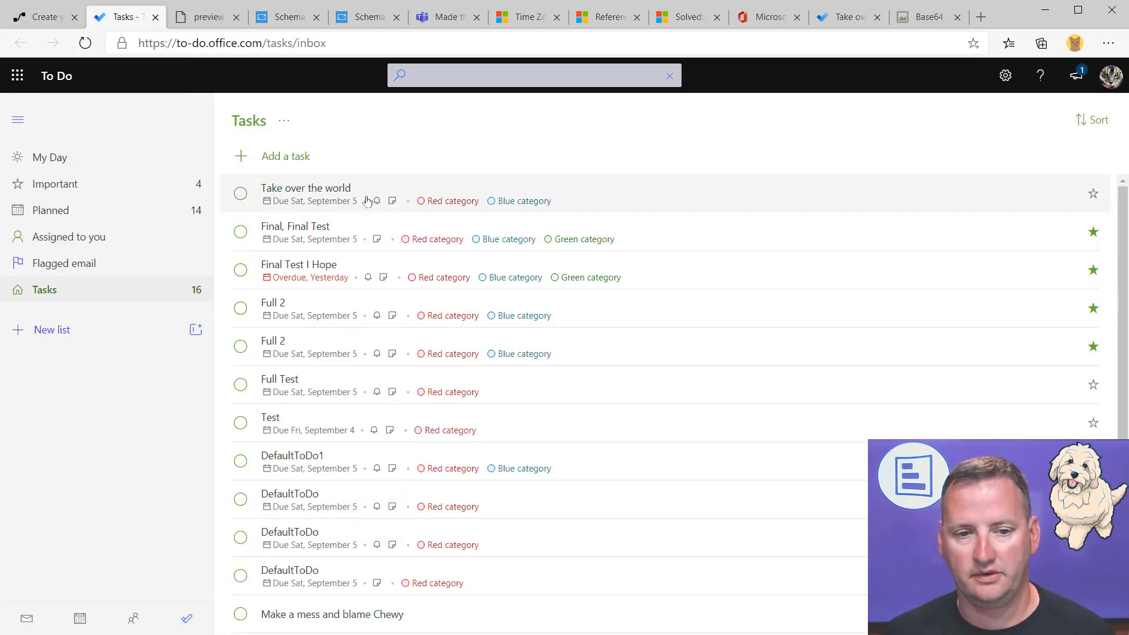
left_click(323, 196)
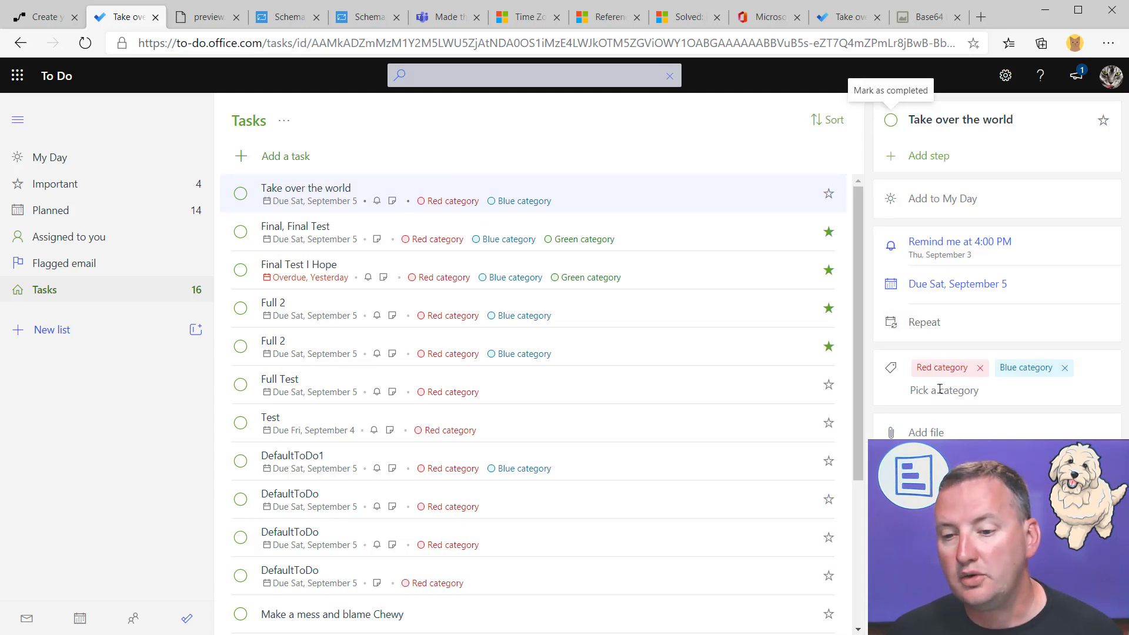
left_click(959, 389)
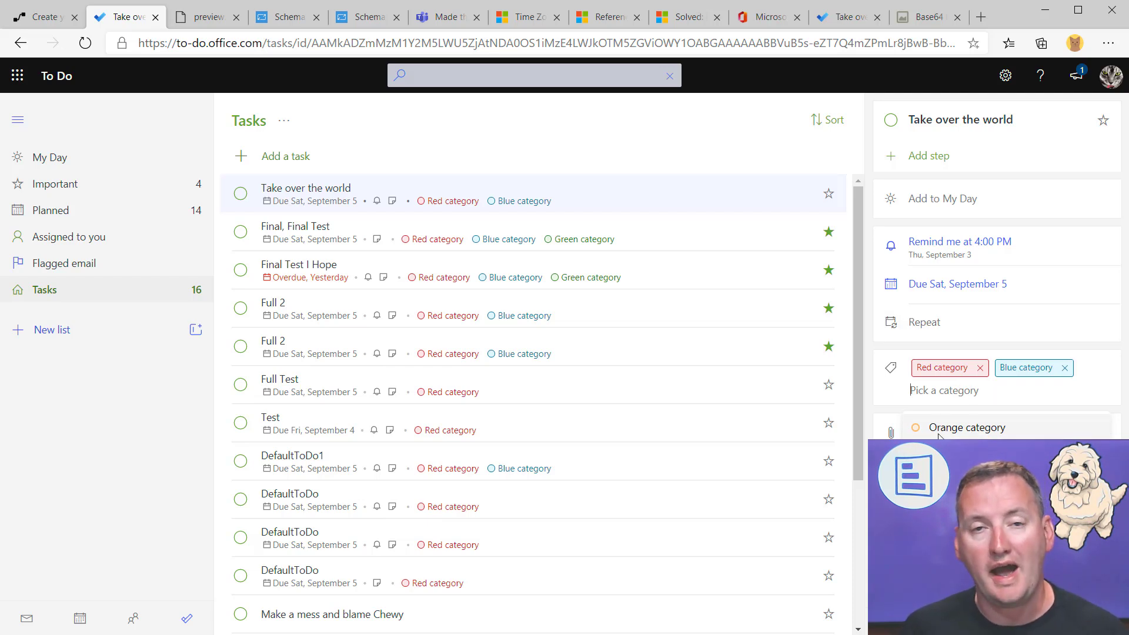
Step: Return to the Adaptive Card editor in Power Automate and add a TextBlock reading Category below the subject input
left_click(46, 21)
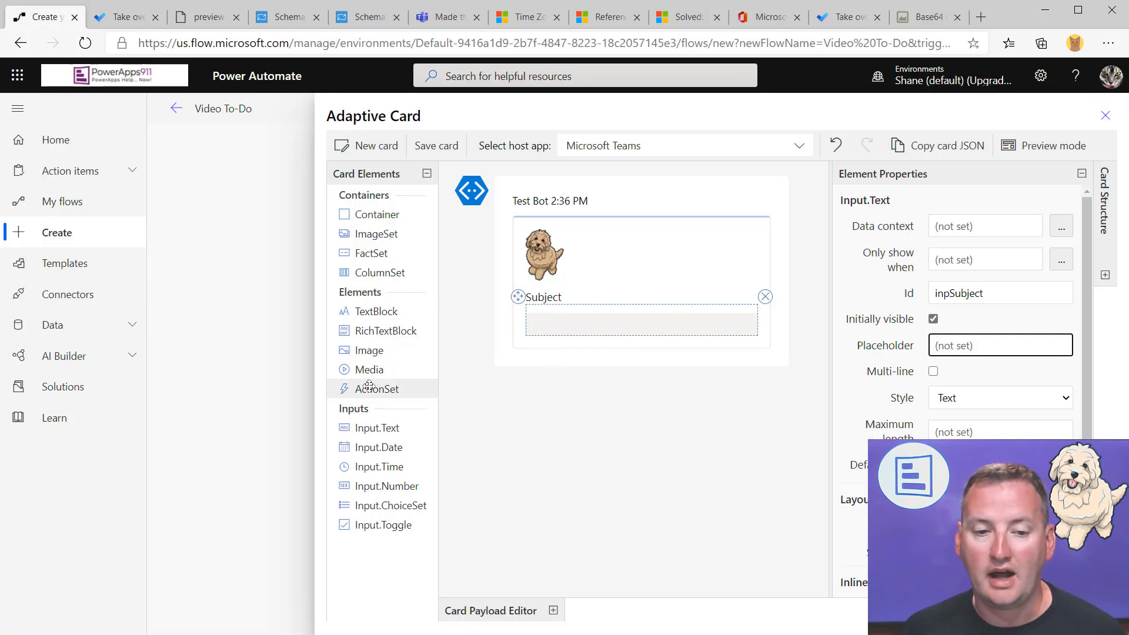
left_click_drag(375, 316, 588, 347)
left_click_drag(1005, 343, 934, 345)
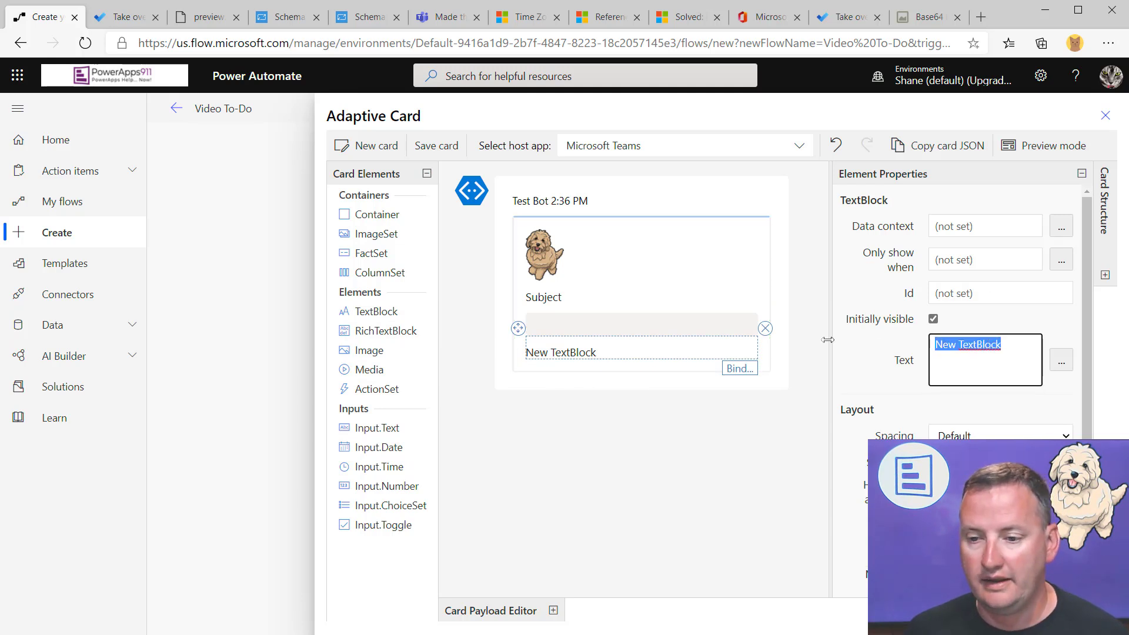
type("Category")
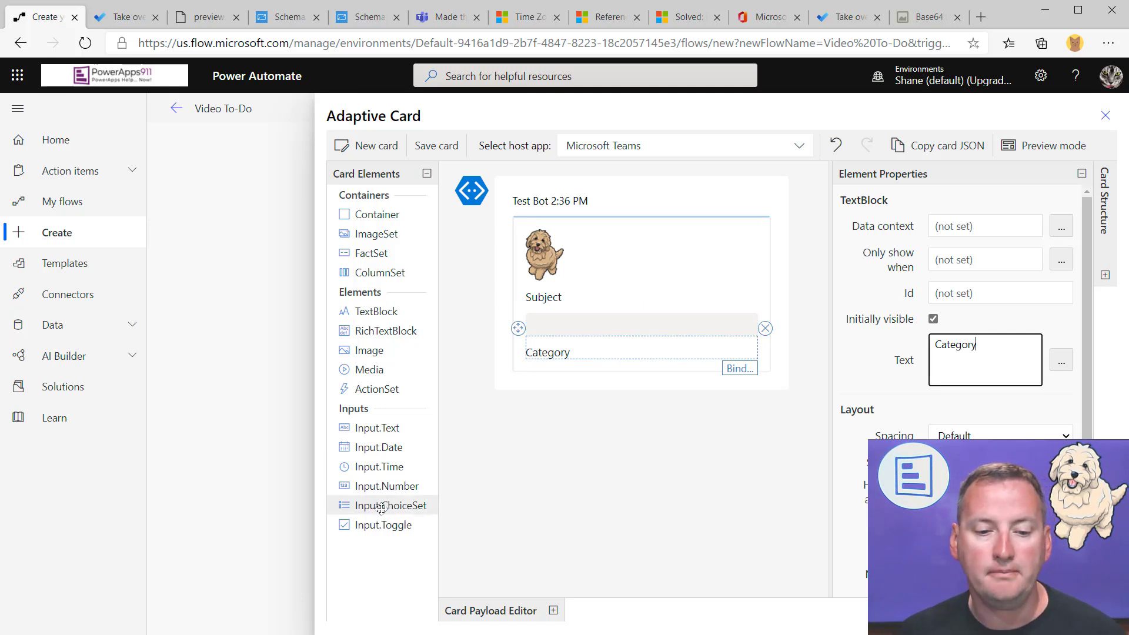
Step: Add an Input.ChoiceSet below the Category label with Id ddCategory, no placeholder text and multi selection allowed
left_click_drag(375, 511, 544, 369)
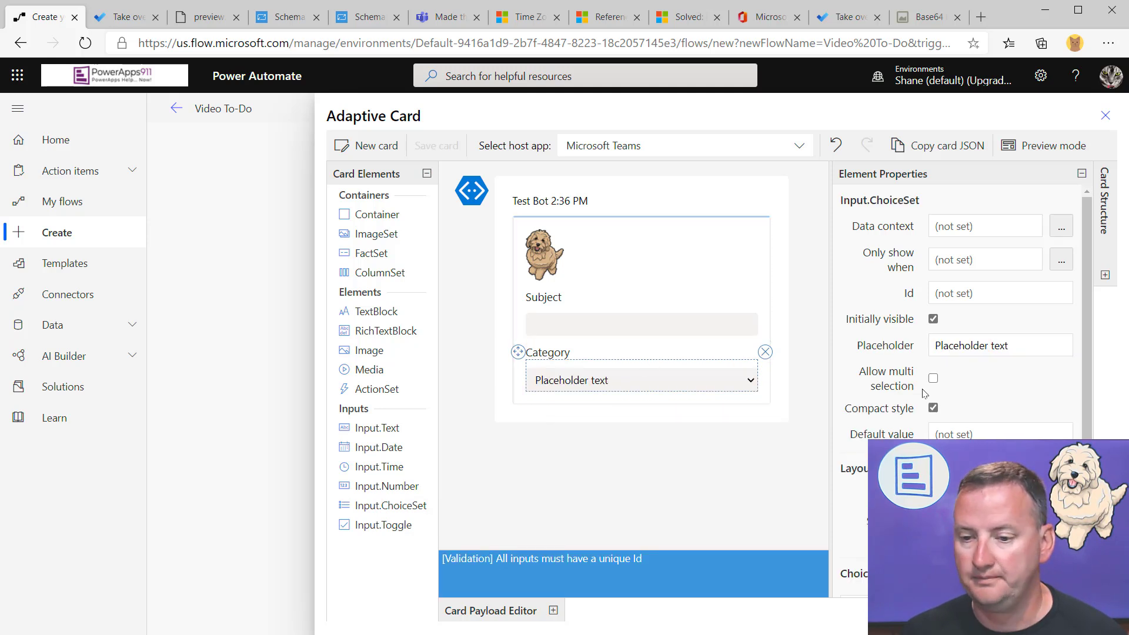
left_click(1003, 297)
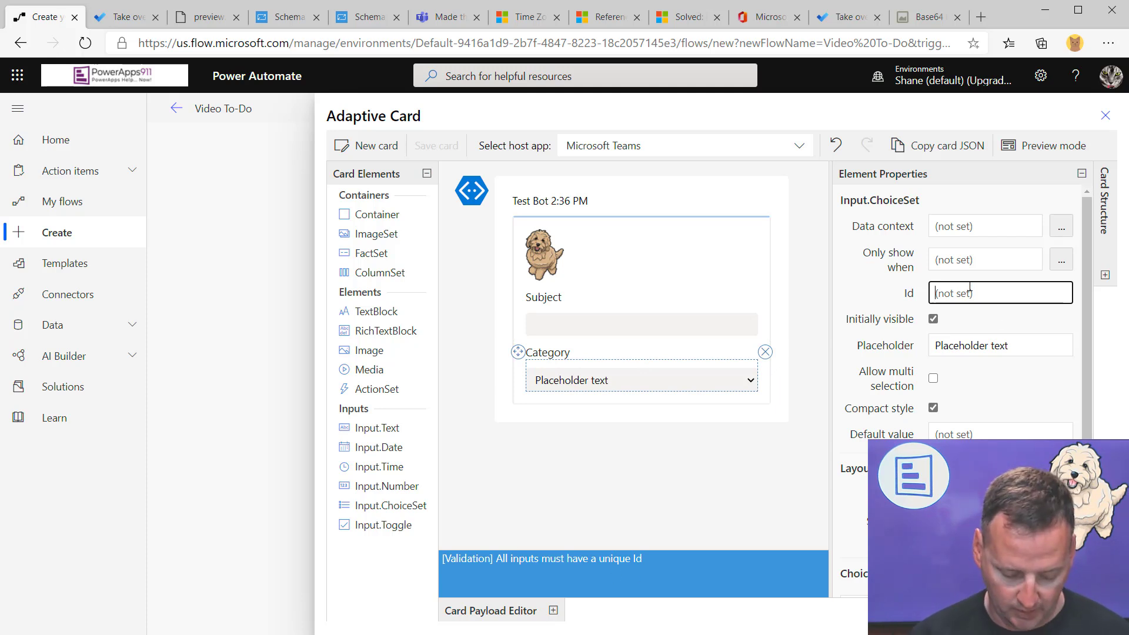
type("dd")
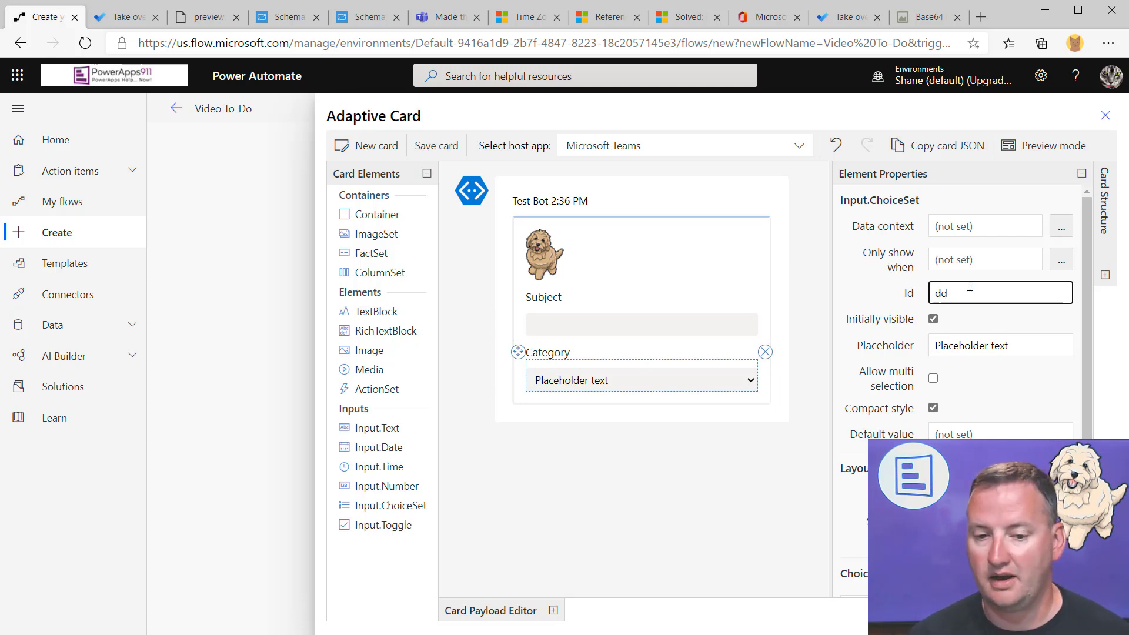
type("Categor")
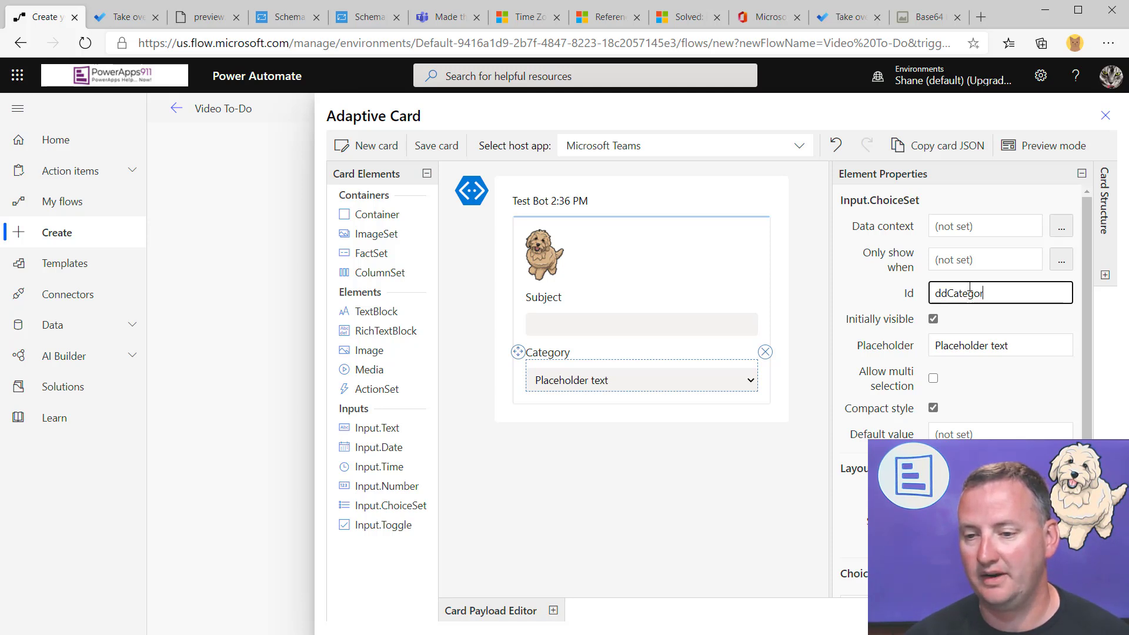
double_click(970, 292)
left_click_drag(1023, 346, 913, 360)
key("BackSpace")
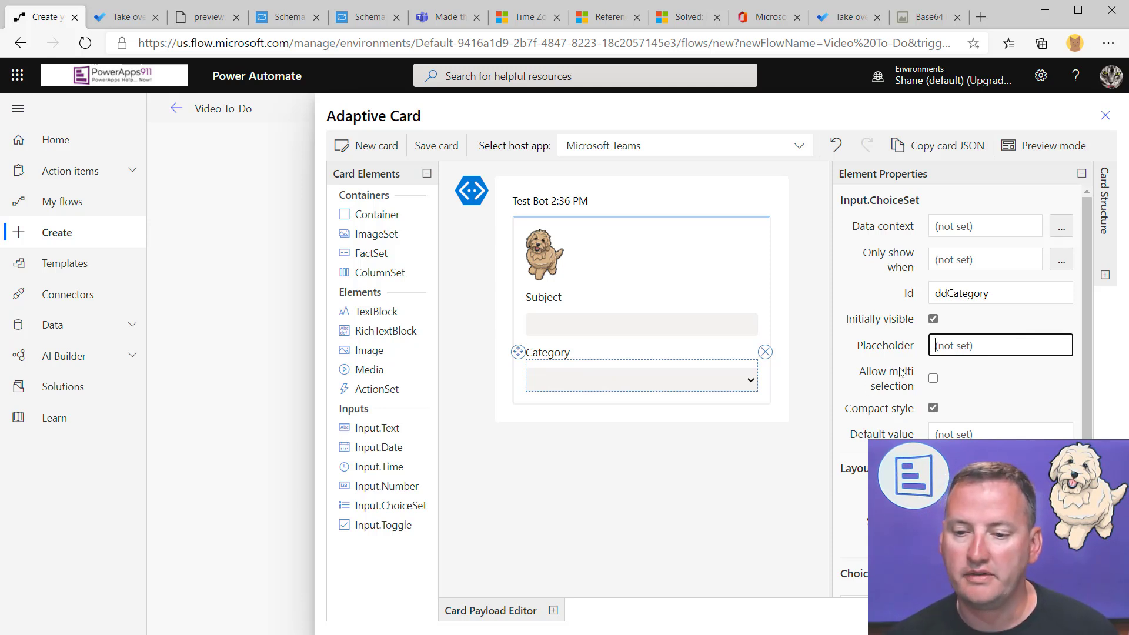
left_click(934, 379)
Step: Set the choice set's first two choices to Red with value Red category and Blue with value Blue category
scroll(936, 383, "down", 2)
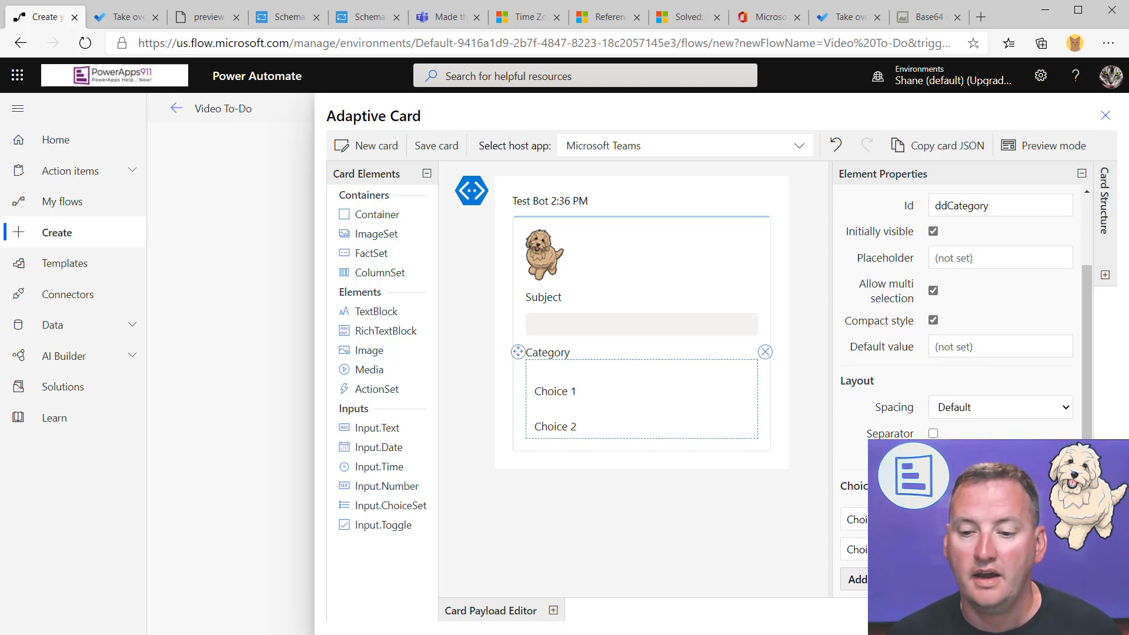
left_click(882, 520)
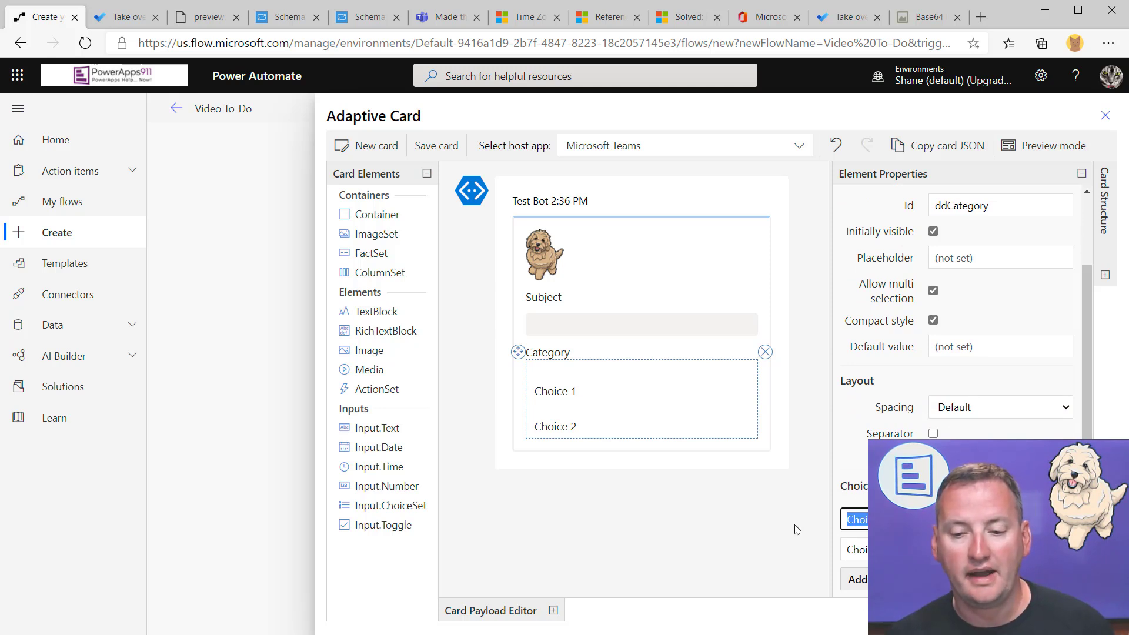
type("Re")
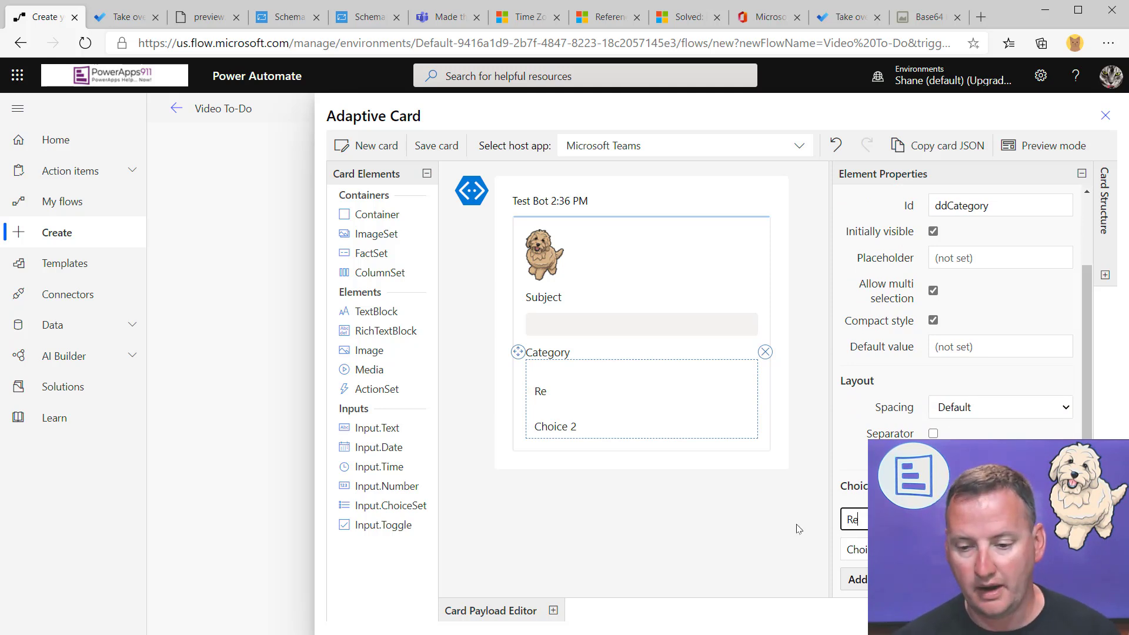
type("d")
key("Tab")
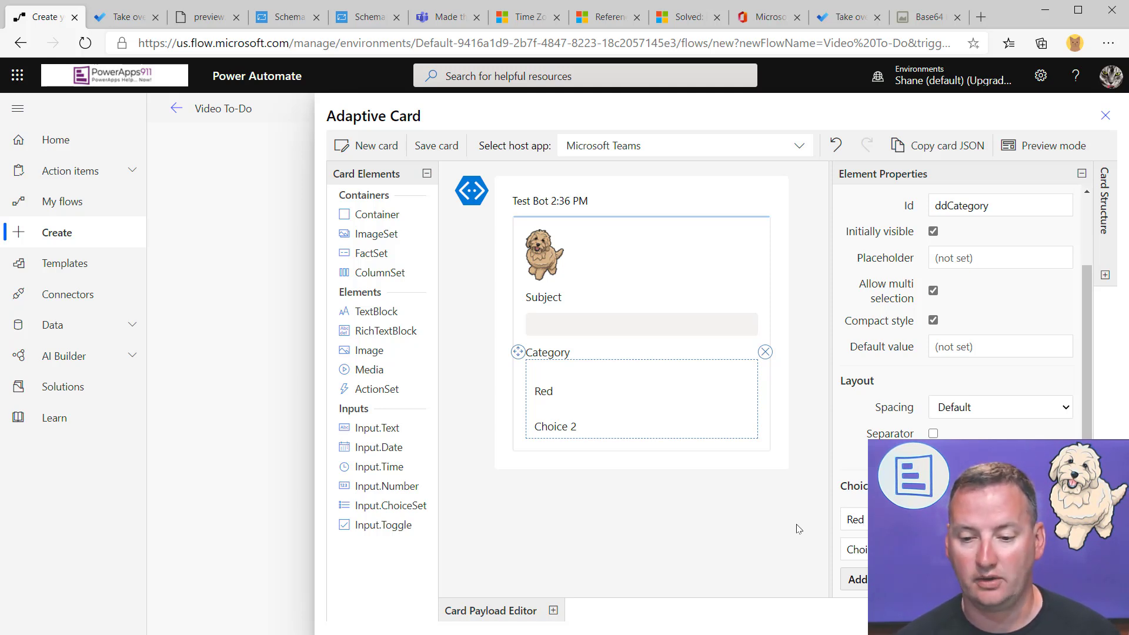
key("Tab")
type("Blue")
key("Tab")
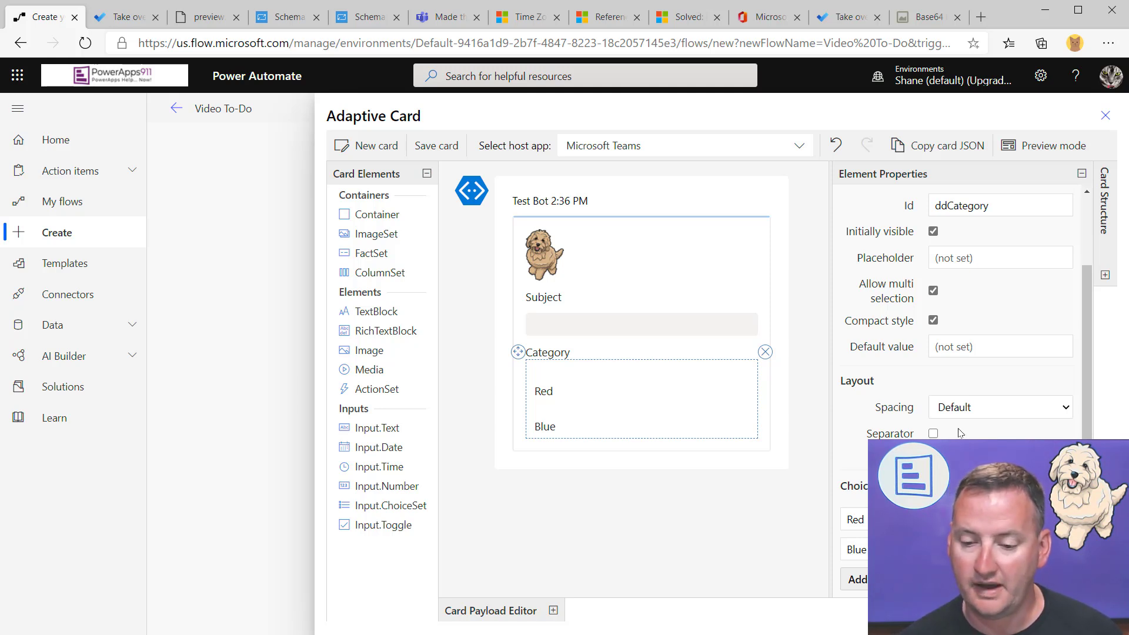
Step: Add two more category choices: Green with value Green category and Yellow with value Yellow category
left_click(856, 579)
scroll(856, 579, "down", 1)
left_click(856, 579)
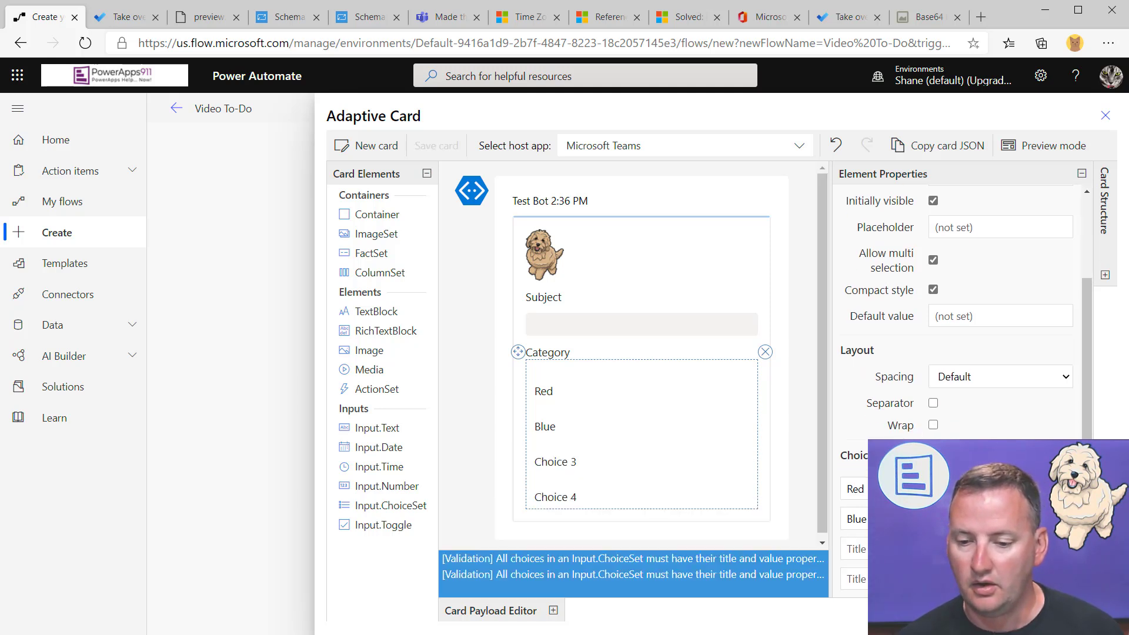
scroll(856, 580, "down", 1)
left_click(855, 519)
type("G")
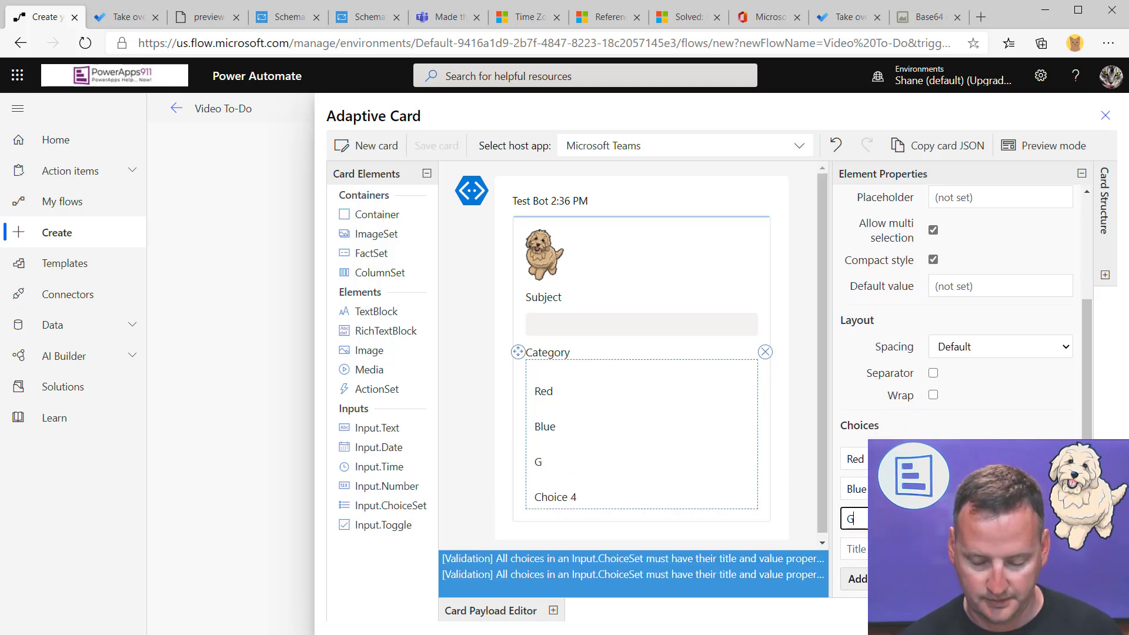
type("reen")
key("Tab")
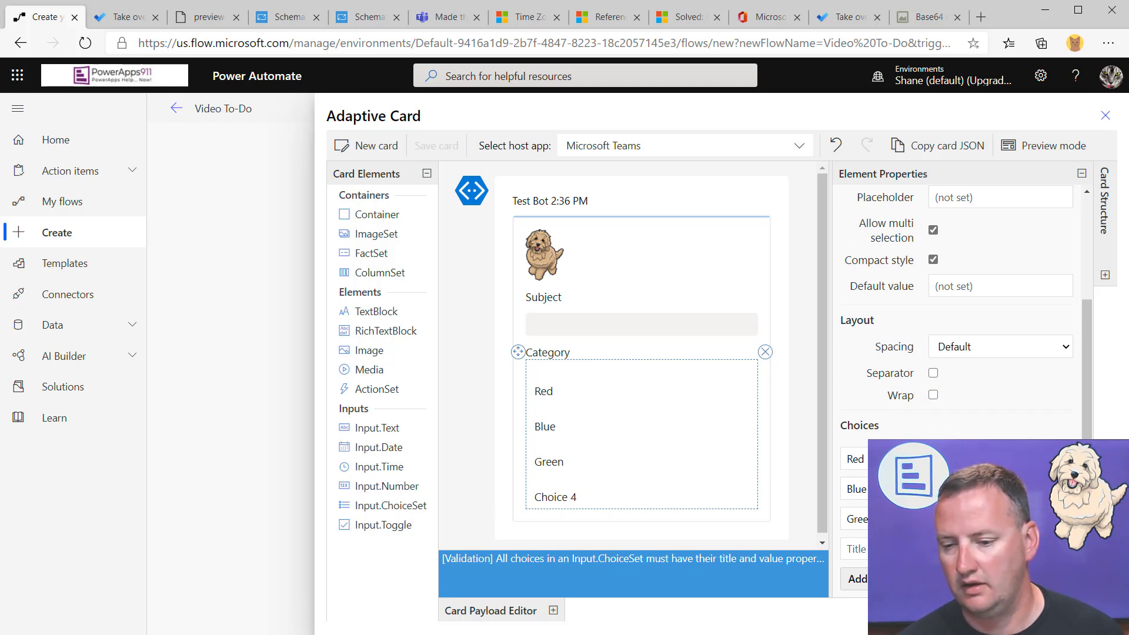
key("Tab")
type("Yelloe")
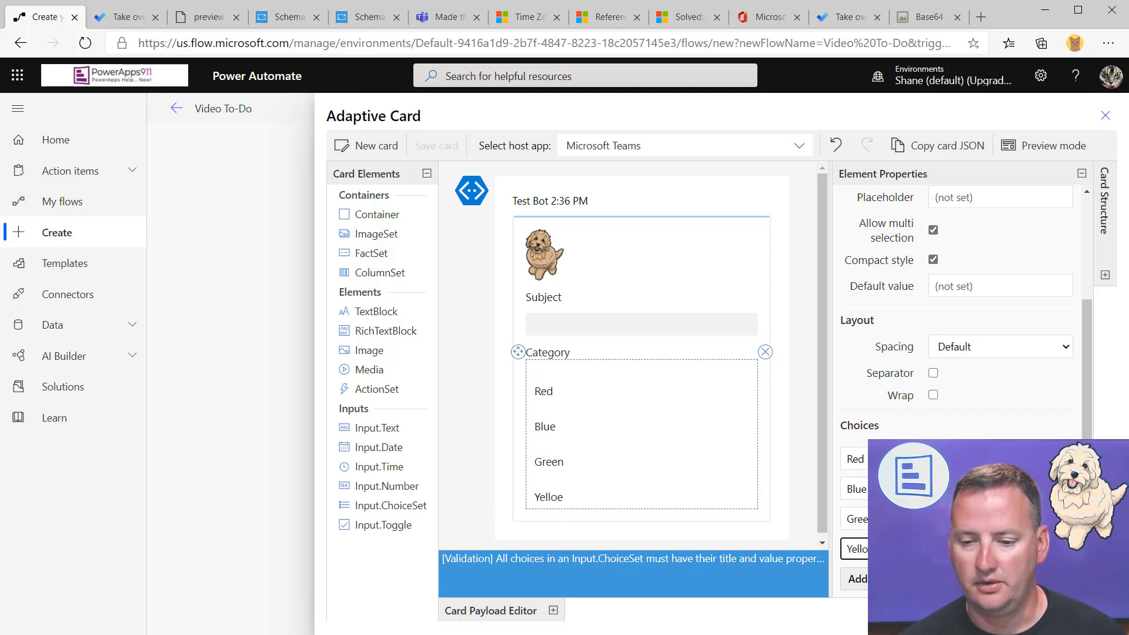
key("BackSpace")
type("w")
key("Tab")
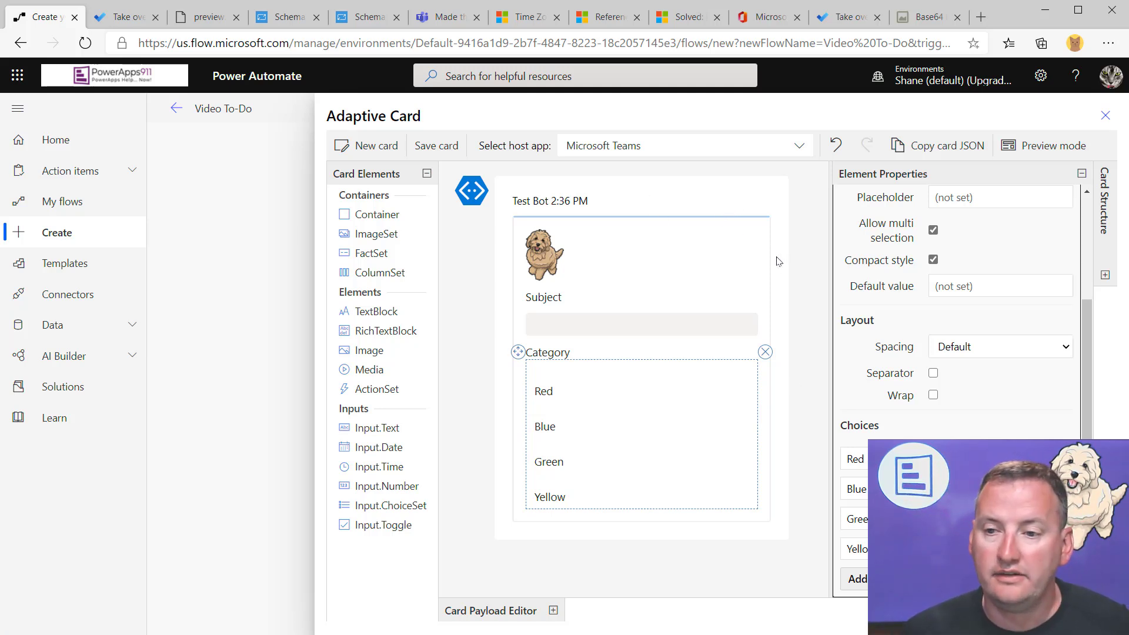
Step: Check the card in preview mode, then reselect the category choice set and review its properties
left_click(1064, 144)
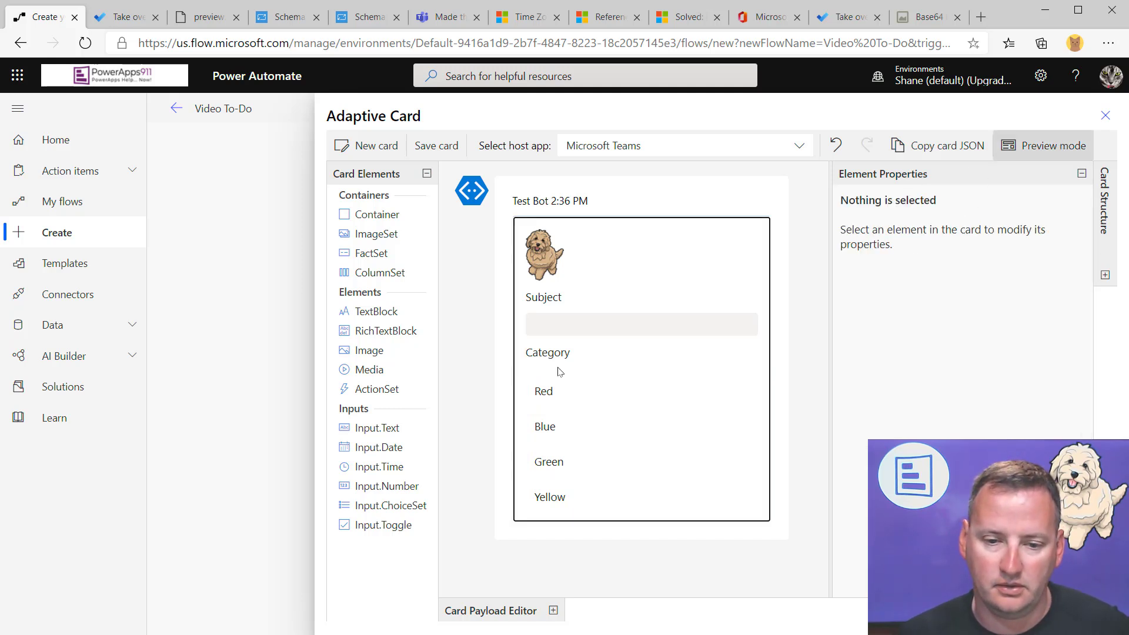
left_click(1035, 133)
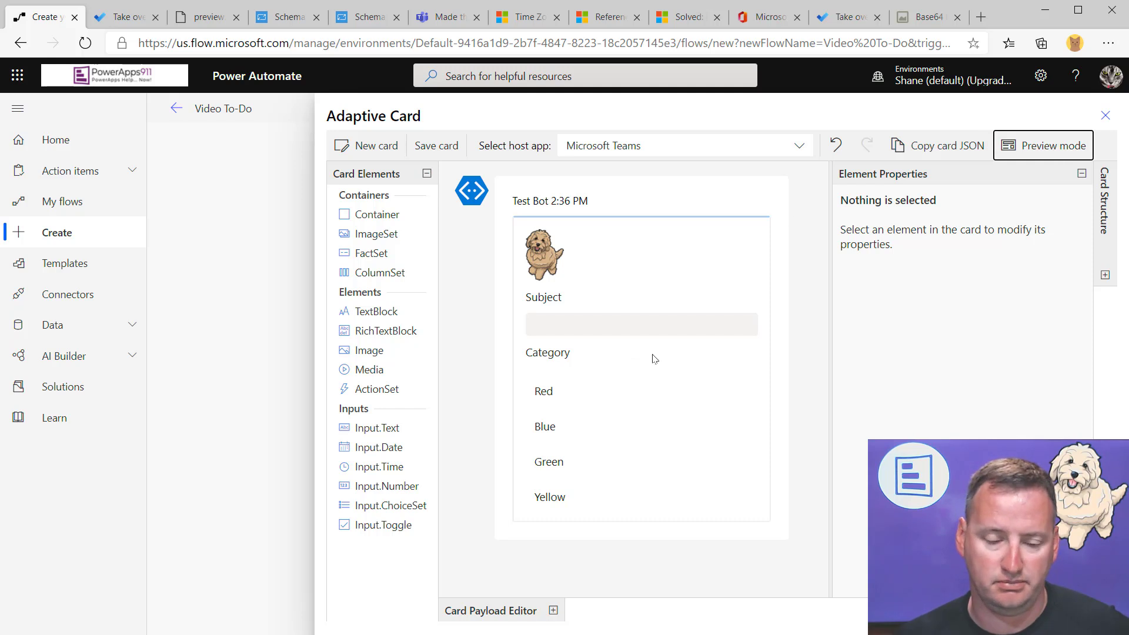
left_click(678, 439)
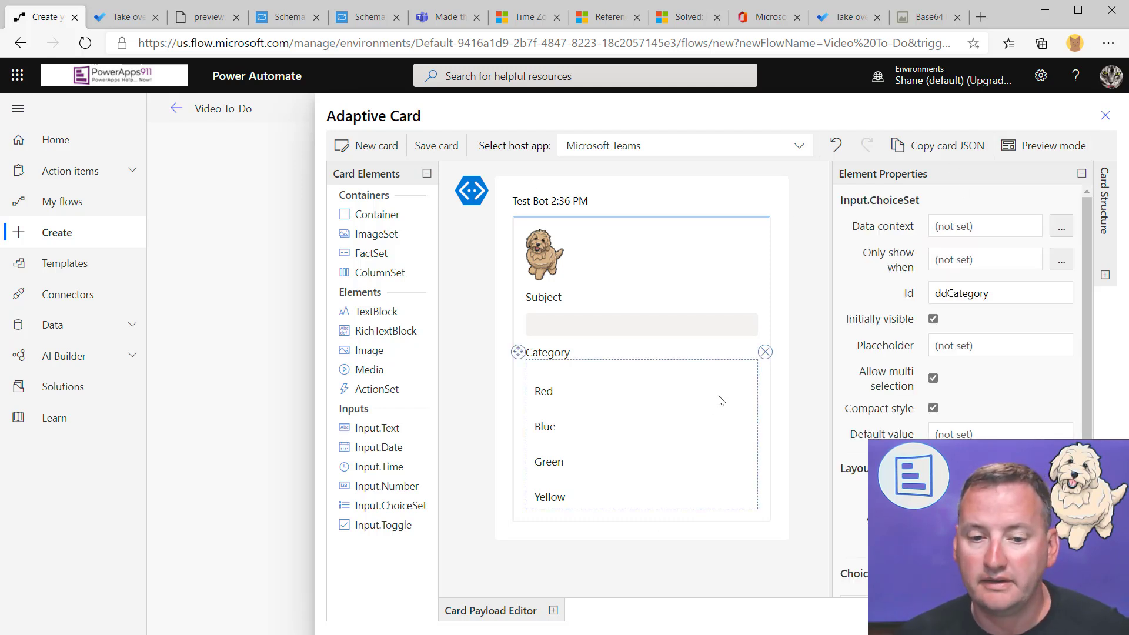
scroll(891, 418, "down", 3)
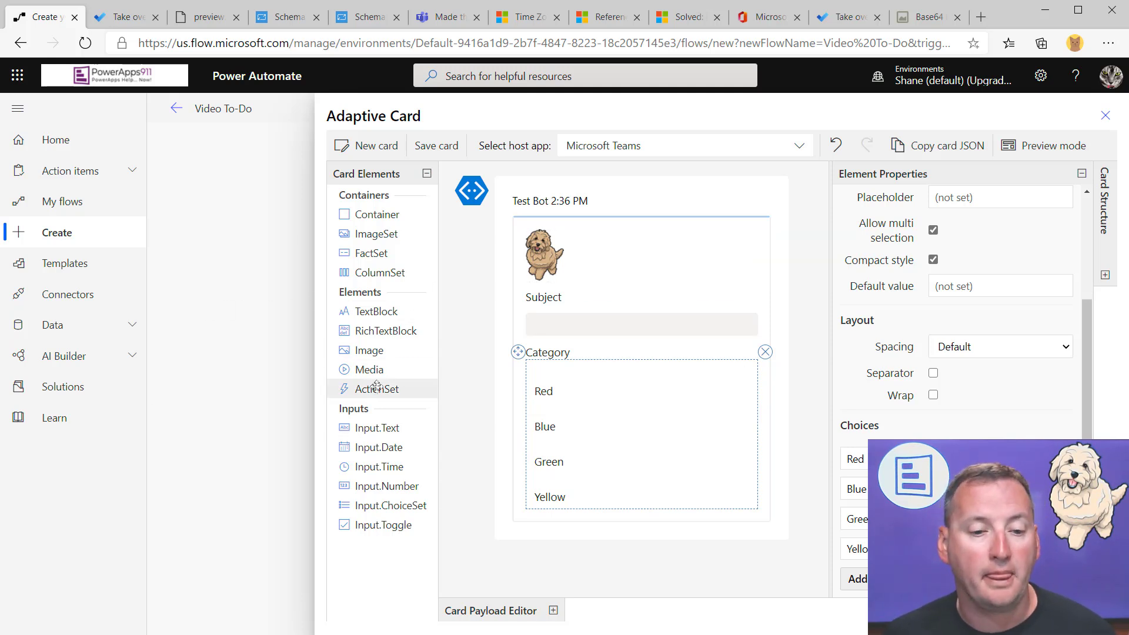
Step: Add an ActionSet below the category choices and give it an Action.ToggleVisibility action
left_click_drag(371, 391, 555, 516)
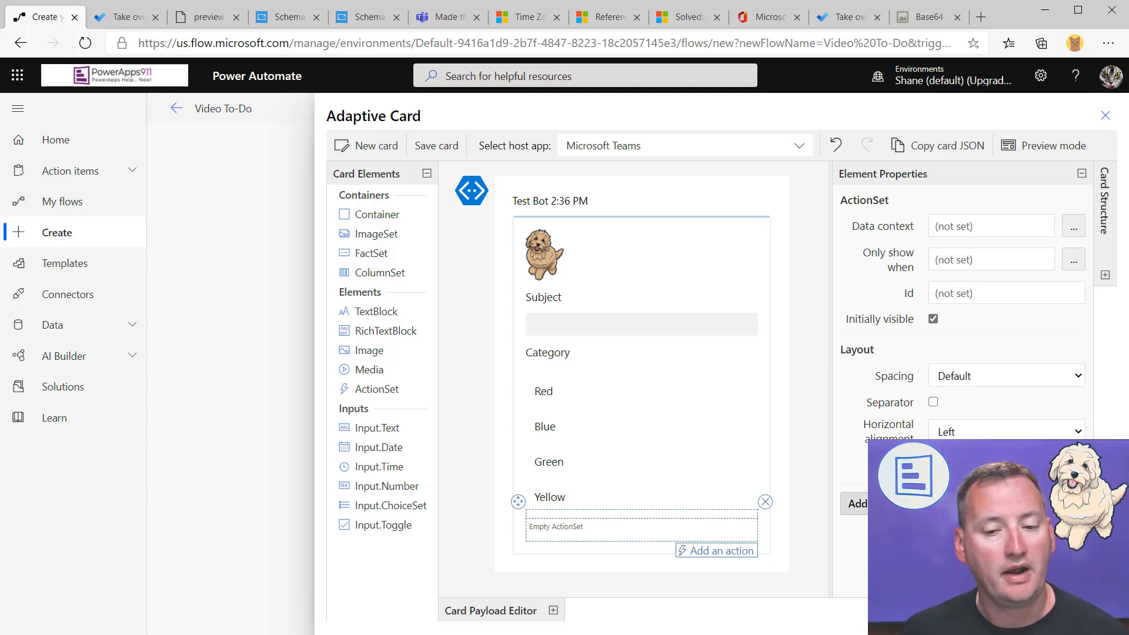
left_click(858, 503)
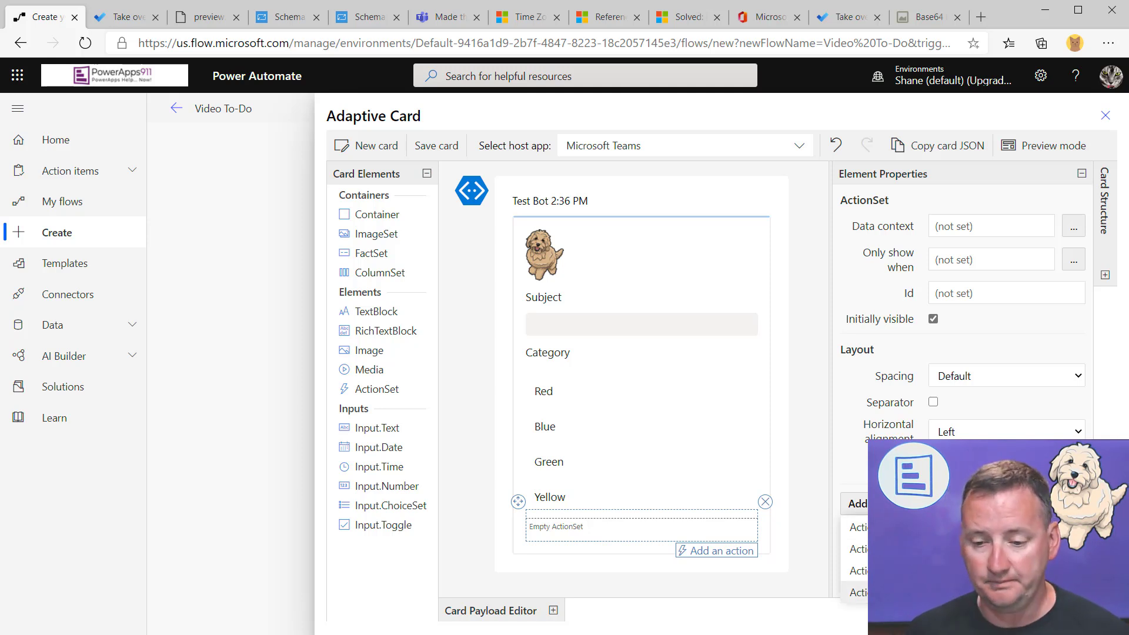
left_click(856, 592)
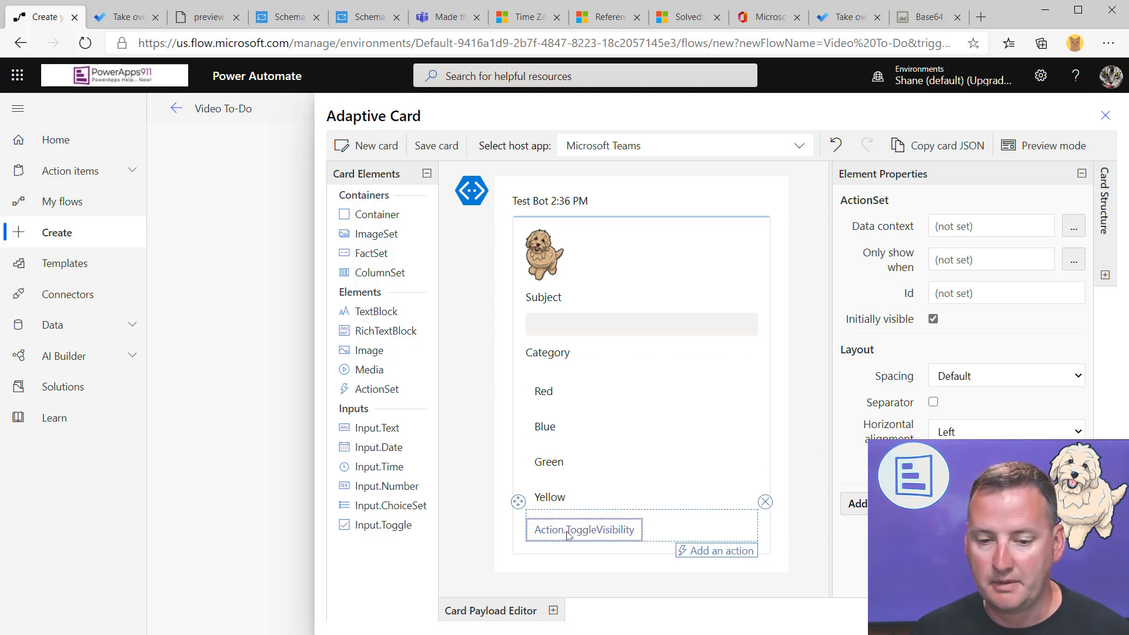
Step: Set the title of the toggle visibility action to Get Reminder
left_click(568, 536)
left_click_drag(1049, 262, 778, 264)
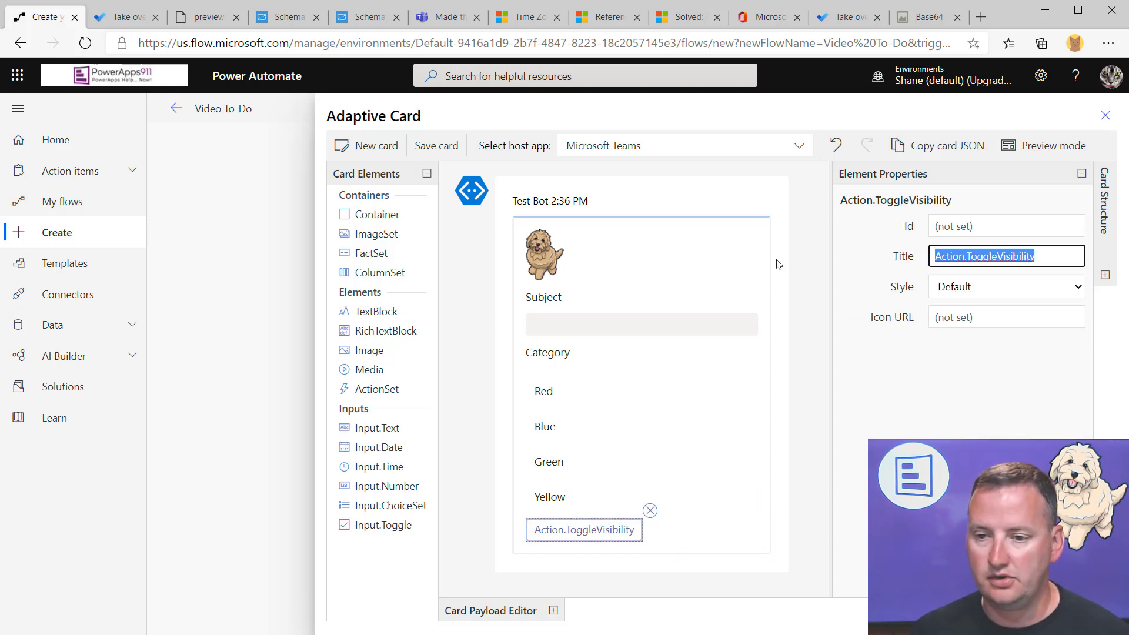
type("Get R")
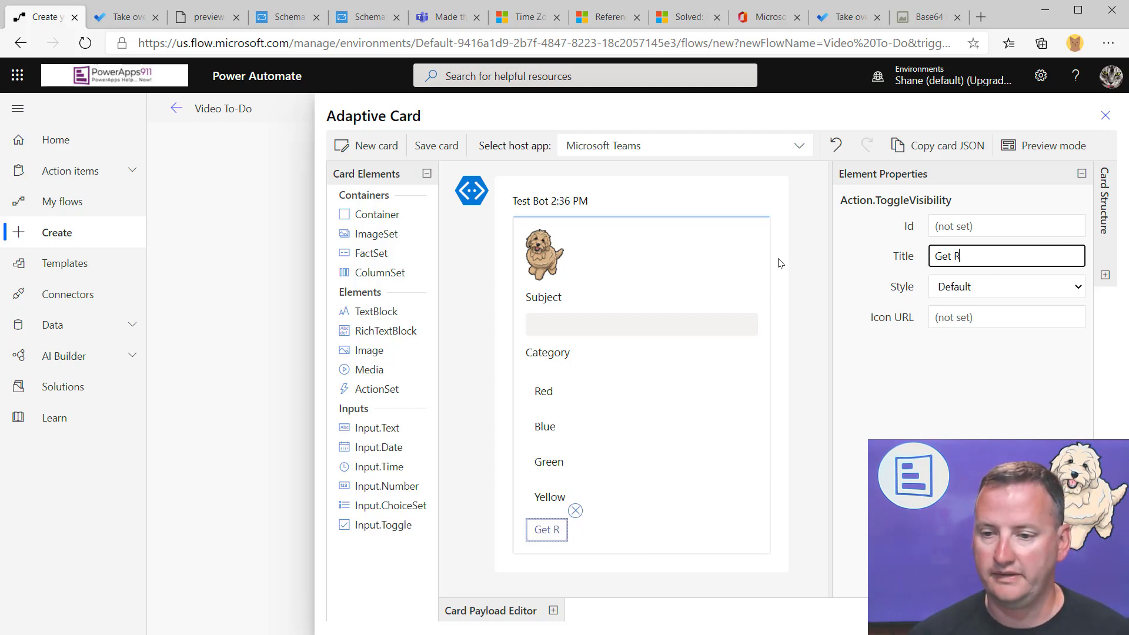
type("eminder")
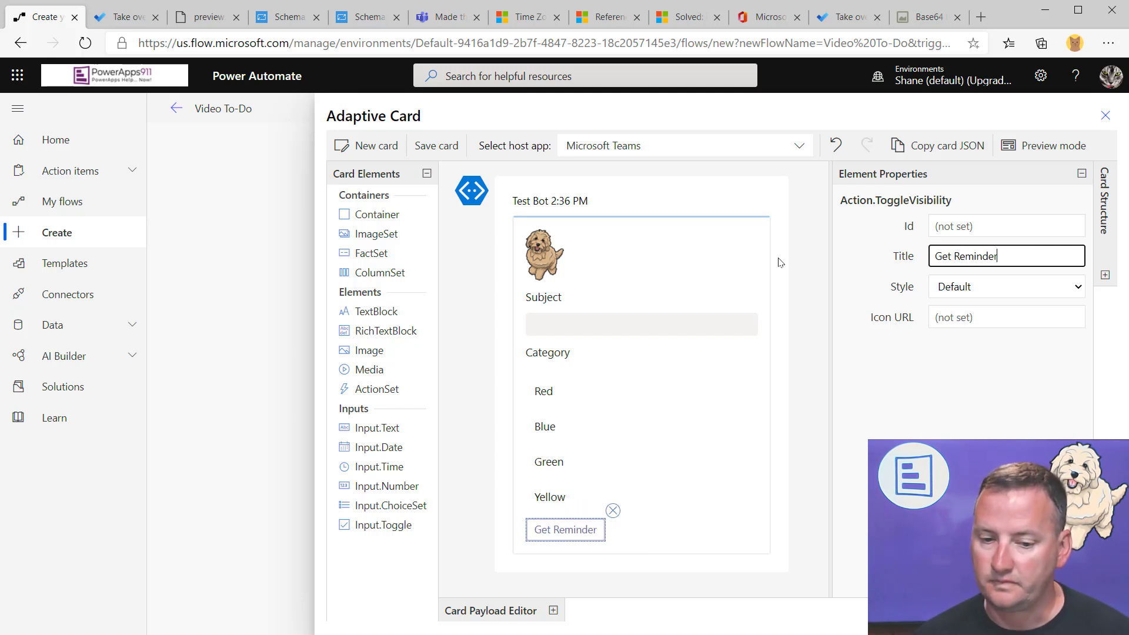
left_click(697, 536)
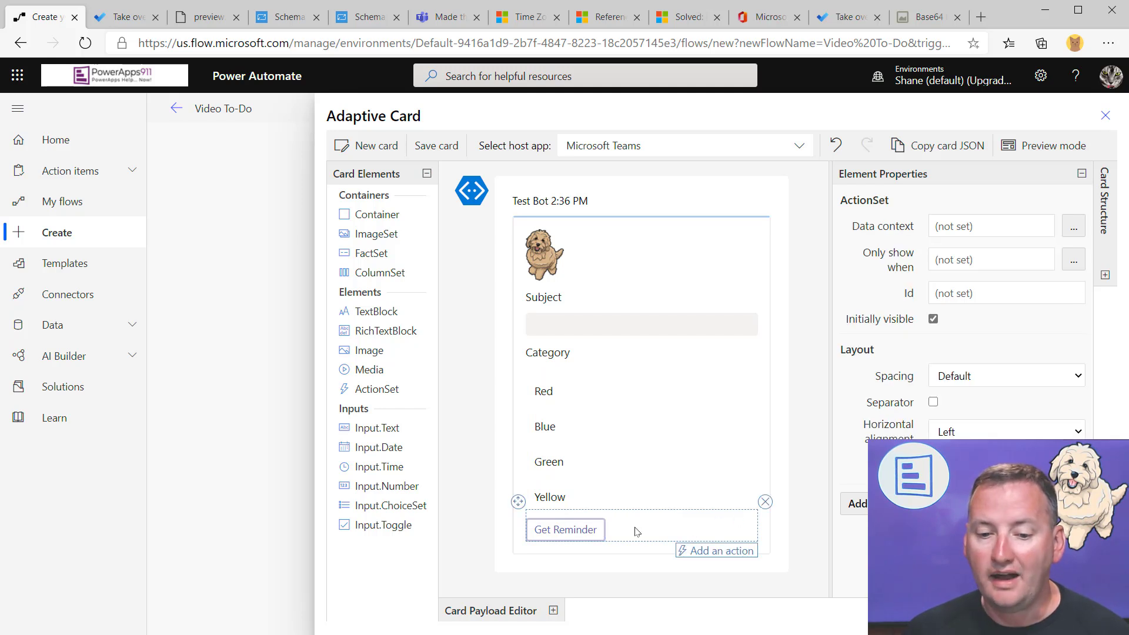
left_click(554, 529)
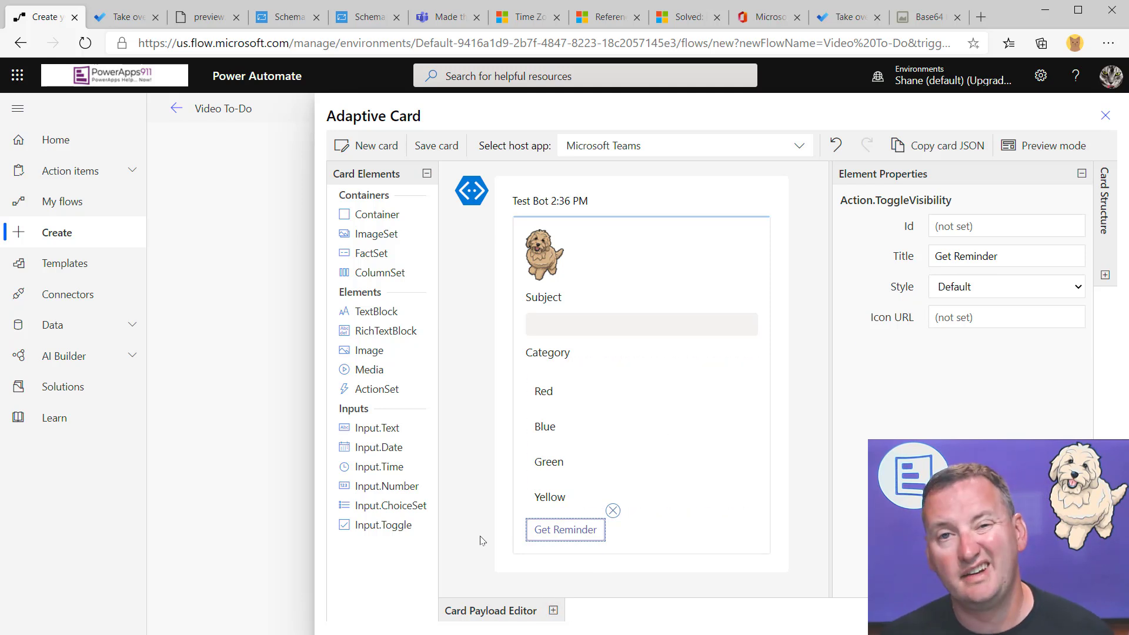
Step: Open the card's JSON payload and examine the category choices and the Get Reminder action definition
left_click(554, 612)
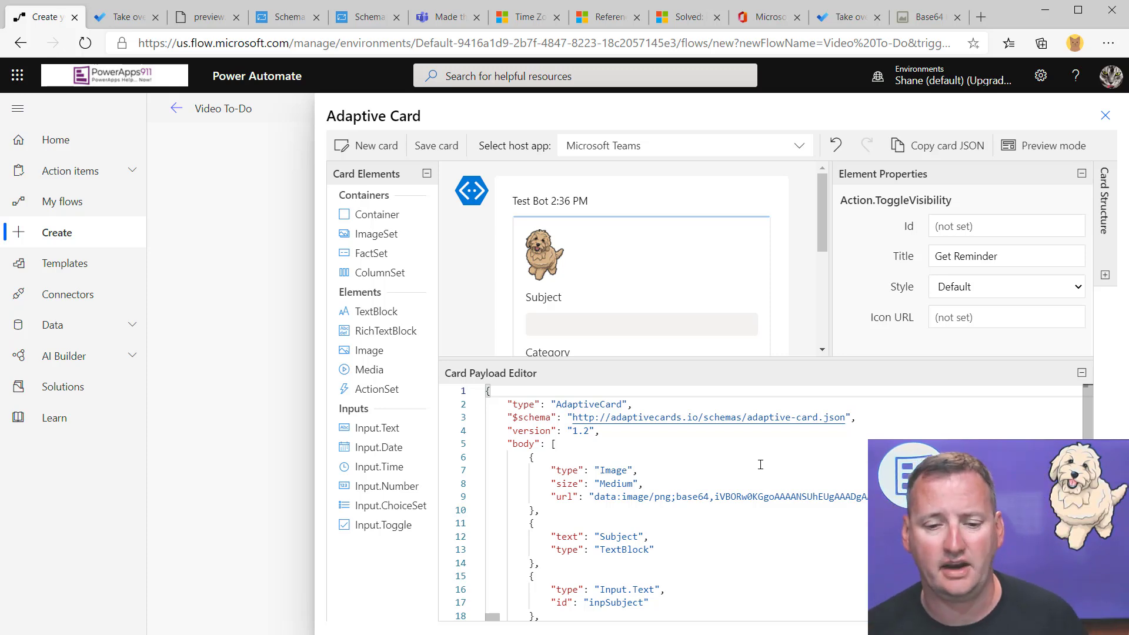
scroll(753, 462, "down", 2)
scroll(737, 463, "down", 3)
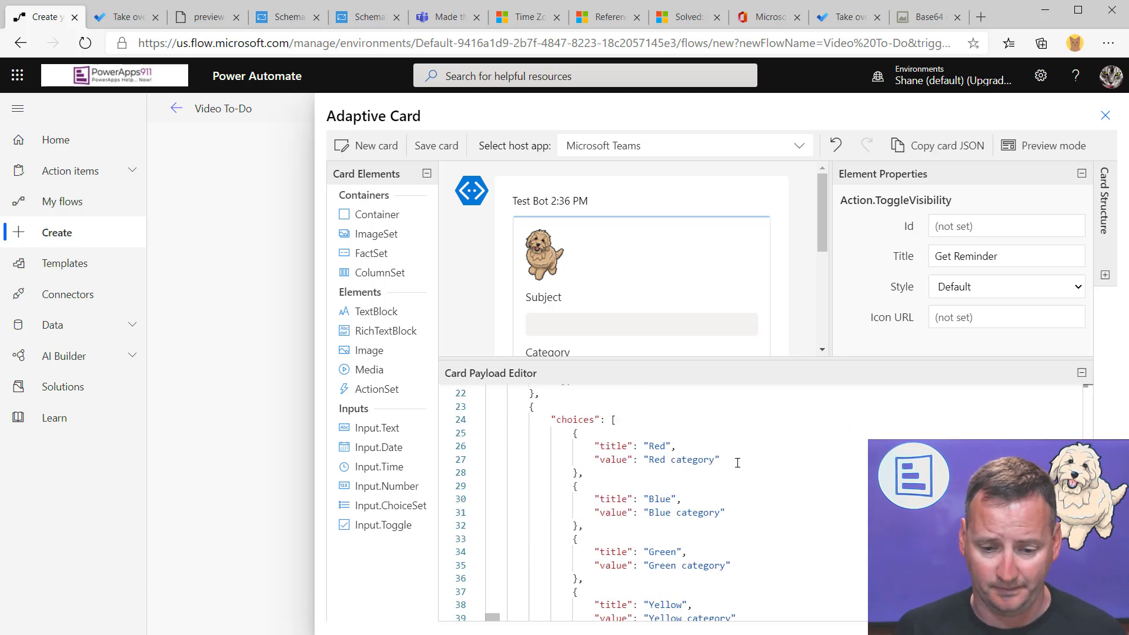
scroll(694, 461, "up", 2)
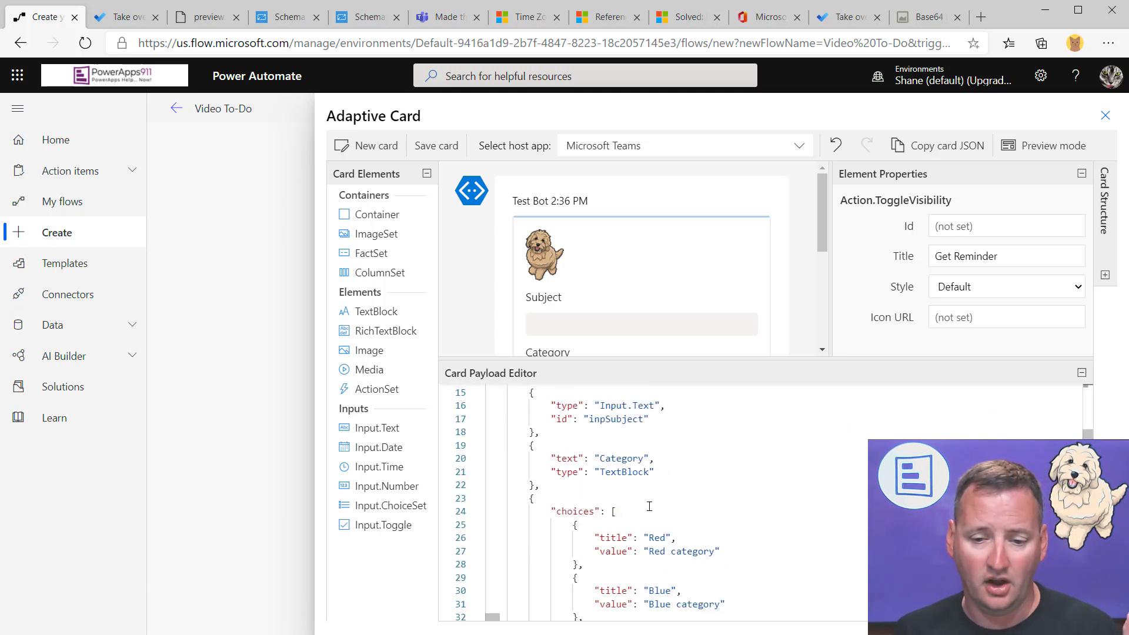
scroll(665, 500, "down", 3)
scroll(680, 488, "down", 2)
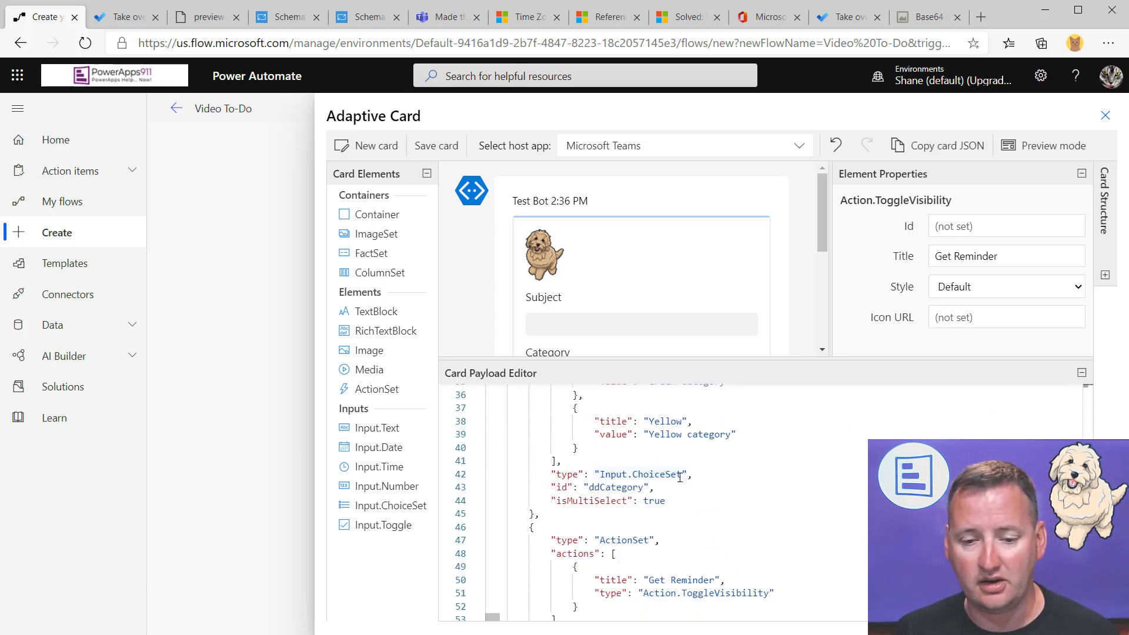
scroll(680, 478, "down", 2)
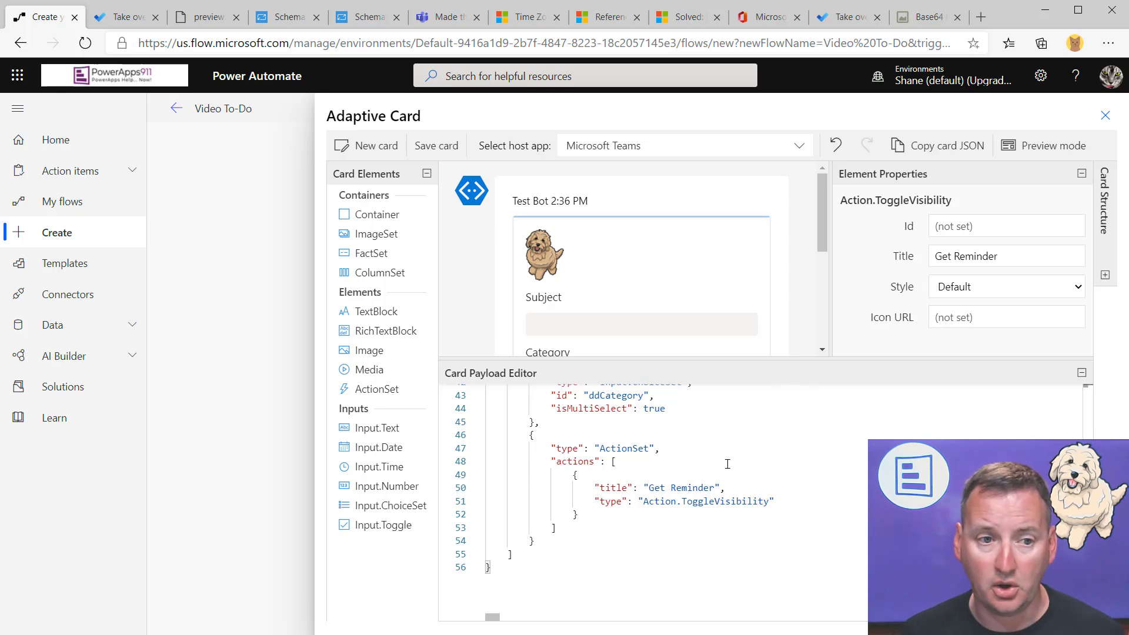
Step: Switch to the Adaptive Cards Schema Explorer and look up the properties of Action.ToggleVisibility
left_click(294, 19)
scroll(100, 432, "down", 2)
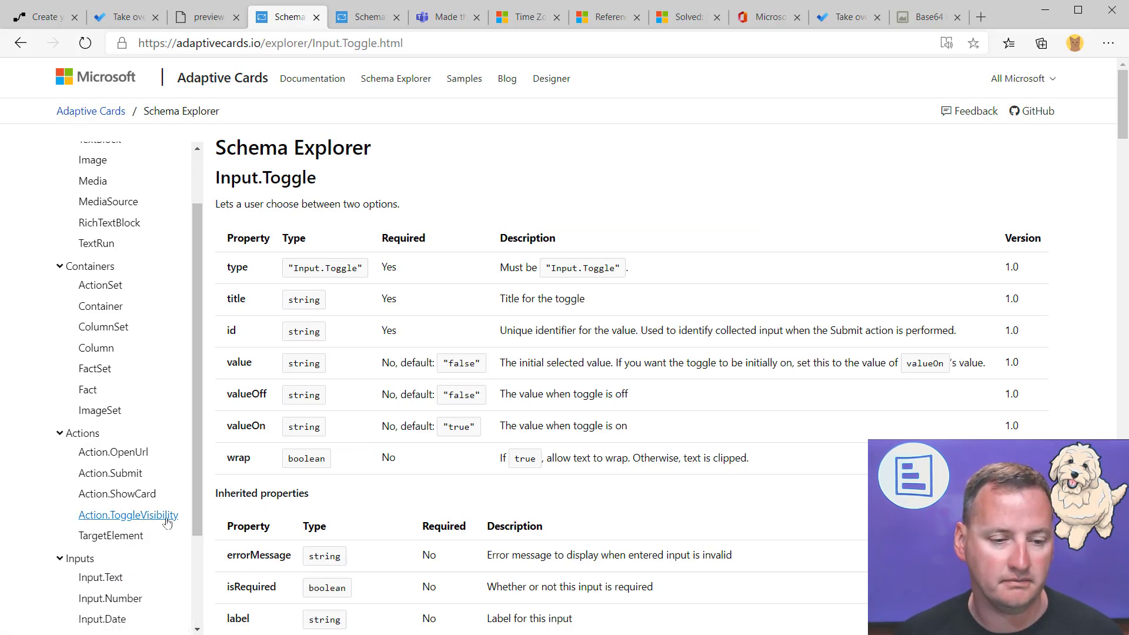
left_click(138, 516)
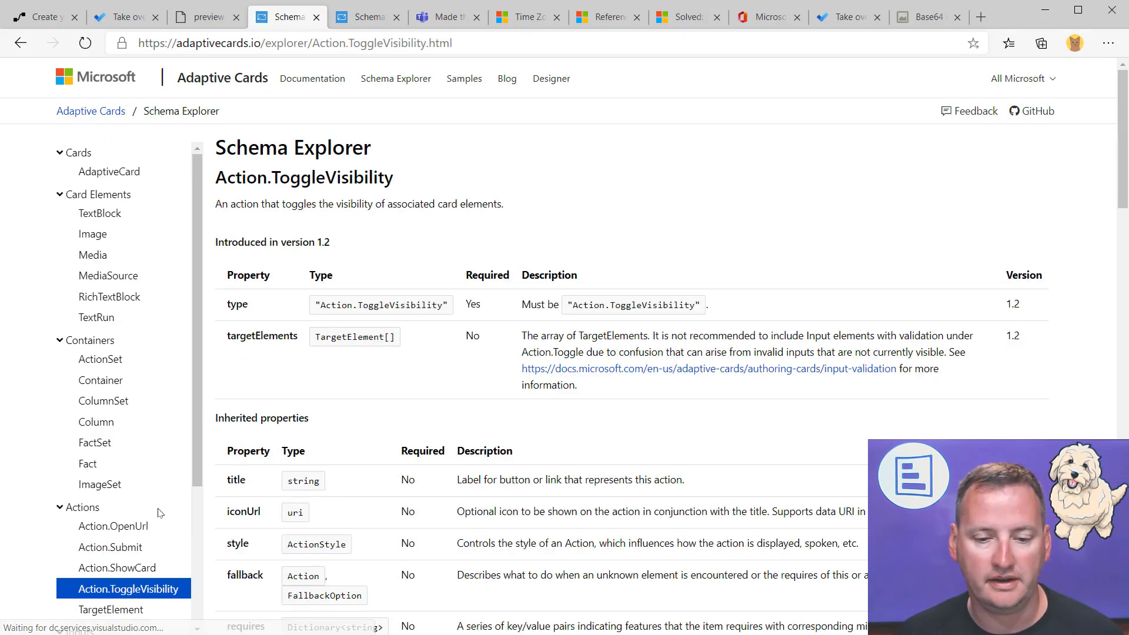
scroll(268, 428, "down", 3)
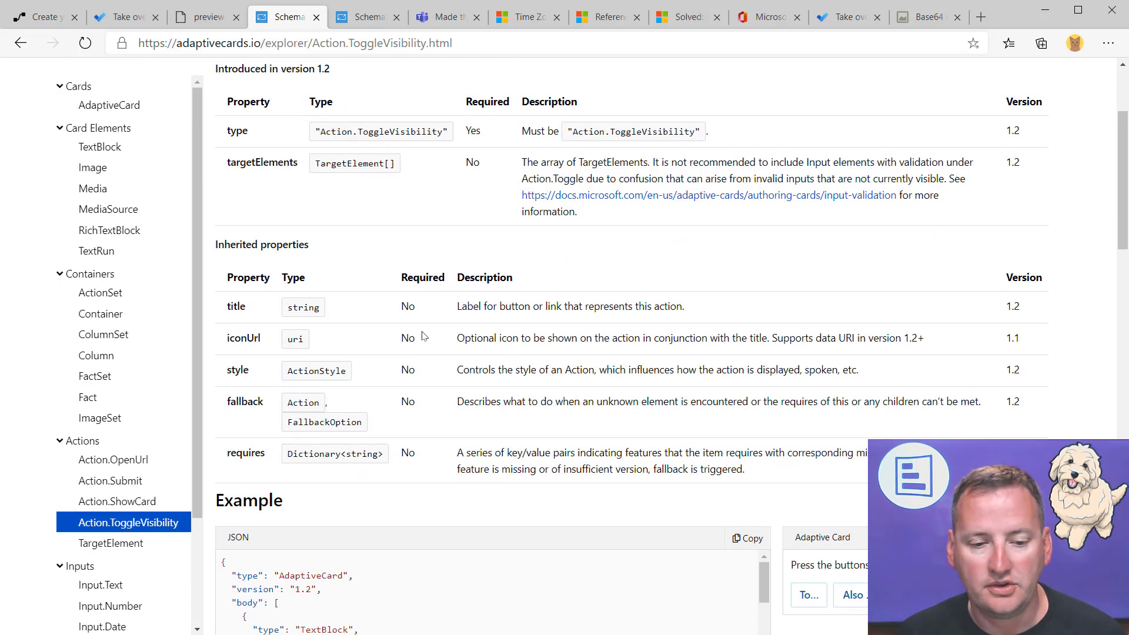
Step: Review the Action.ToggleVisibility reference, try the example card's first toggle button, and open the example in the card designer
scroll(877, 344, "up", 2)
scroll(877, 345, "up", 1)
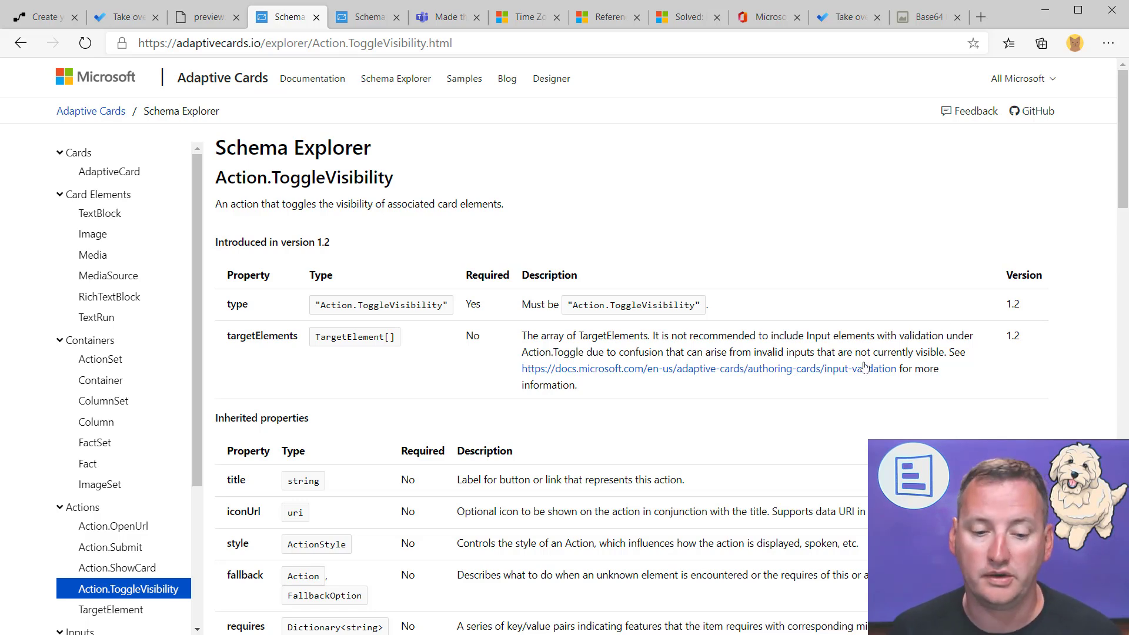
scroll(867, 358, "down", 6)
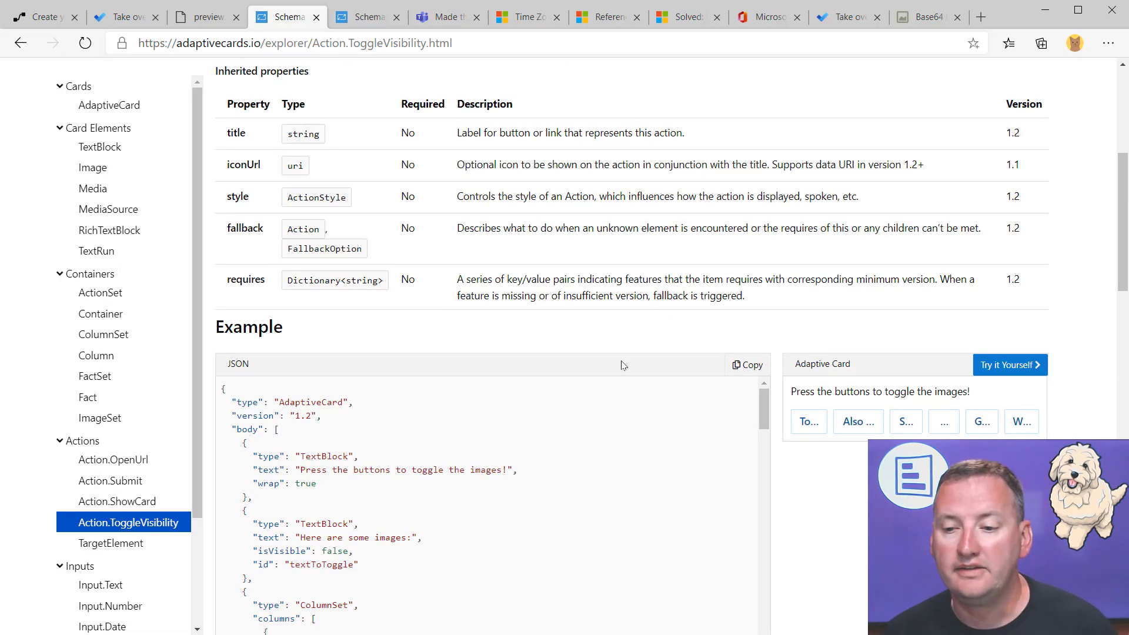
scroll(472, 377, "down", 2)
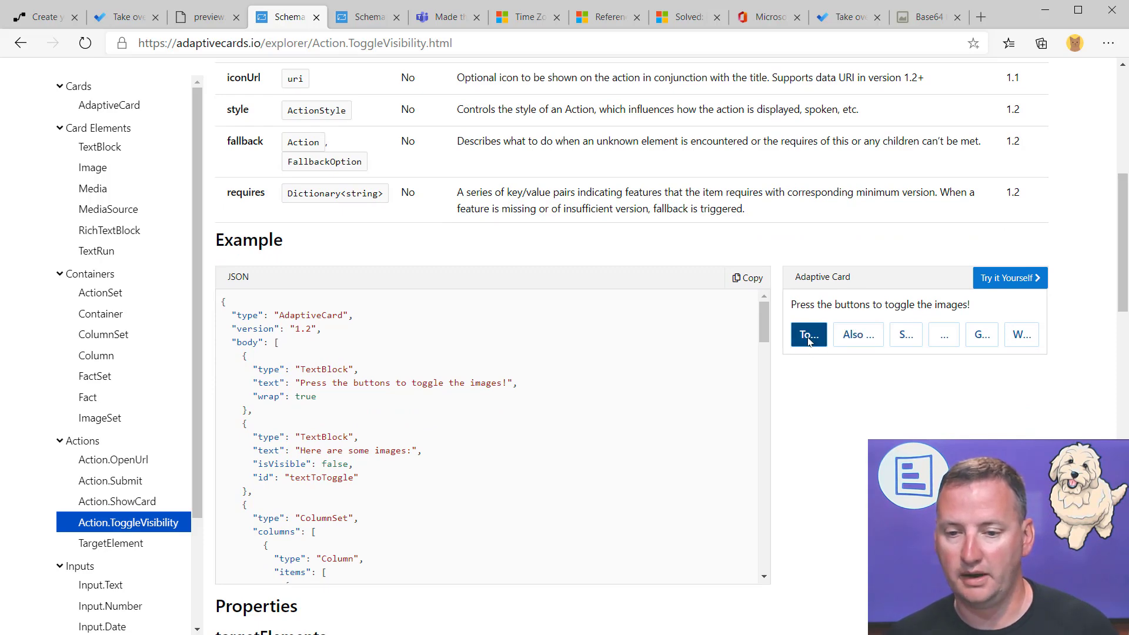
left_click(809, 340)
left_click(809, 340)
left_click(1000, 284)
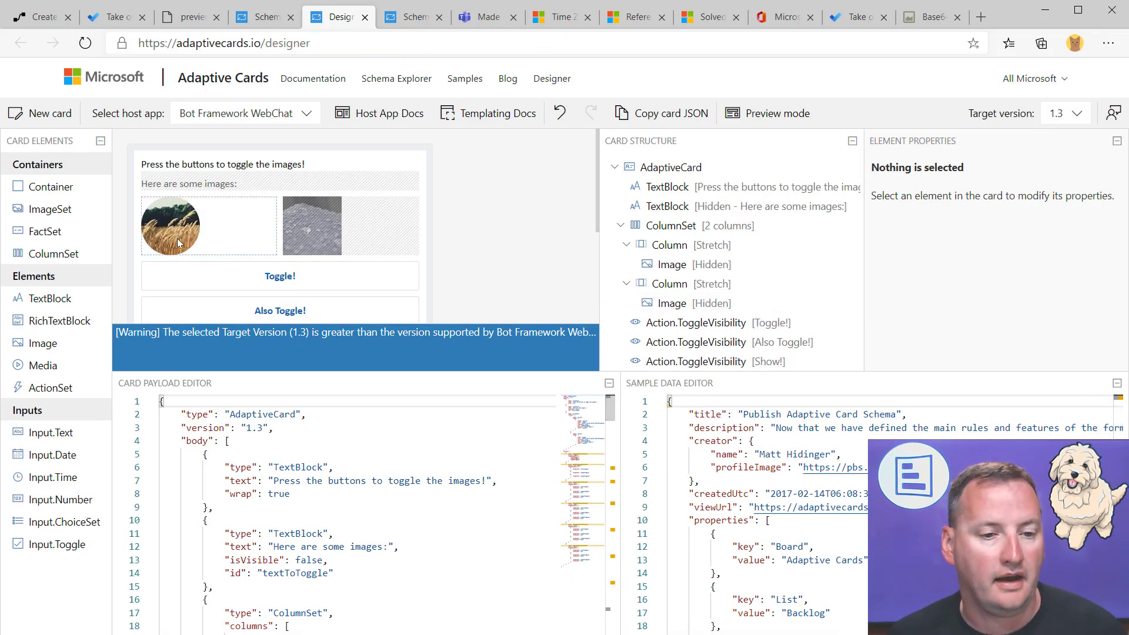
Step: Set the sample card's target version to 1.2 and collapse the element properties and card structure panes
left_click(1082, 118)
left_click(1058, 179)
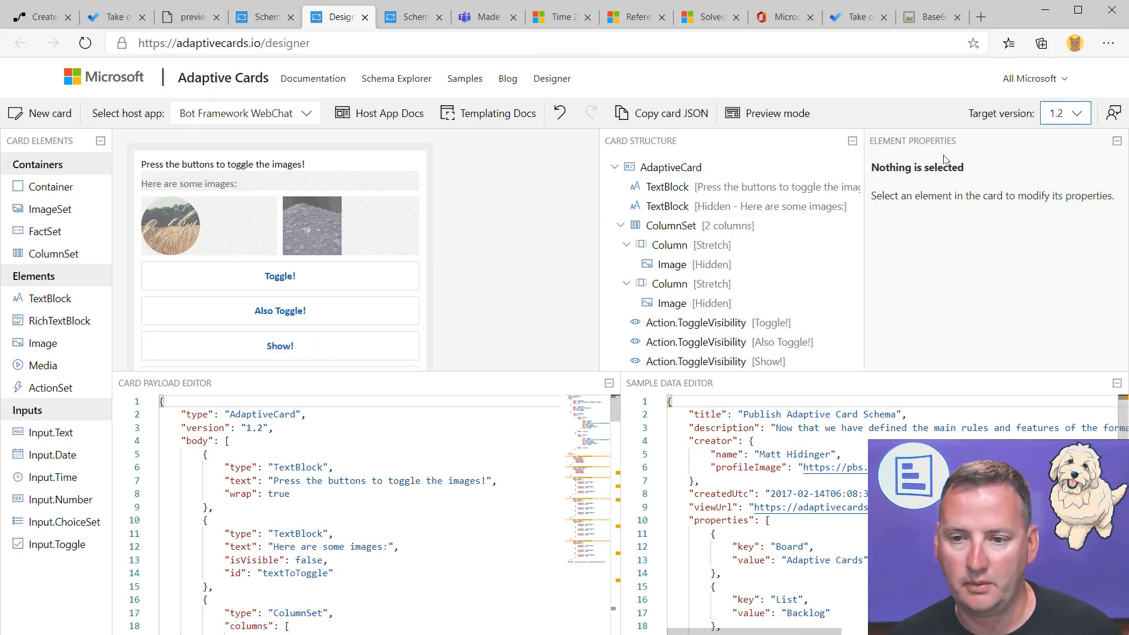
left_click(1116, 143)
left_click(1094, 143)
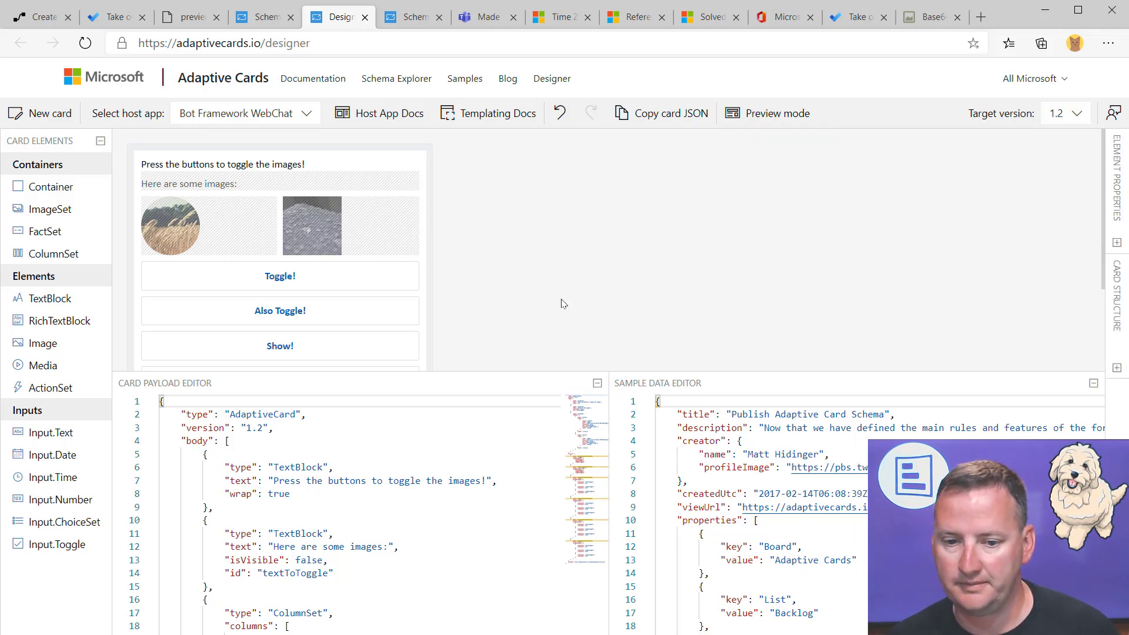
Step: Preview the sample card, test how Toggle! shows and hides the text and images, and leave the preview
scroll(384, 465, "down", 2)
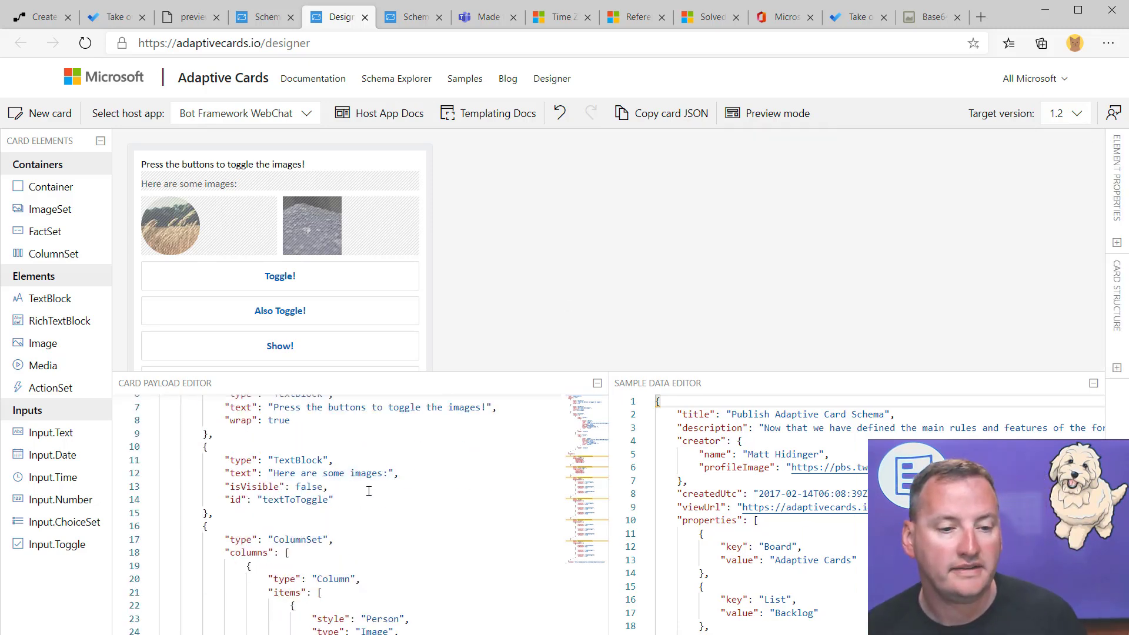
scroll(368, 488, "up", 1)
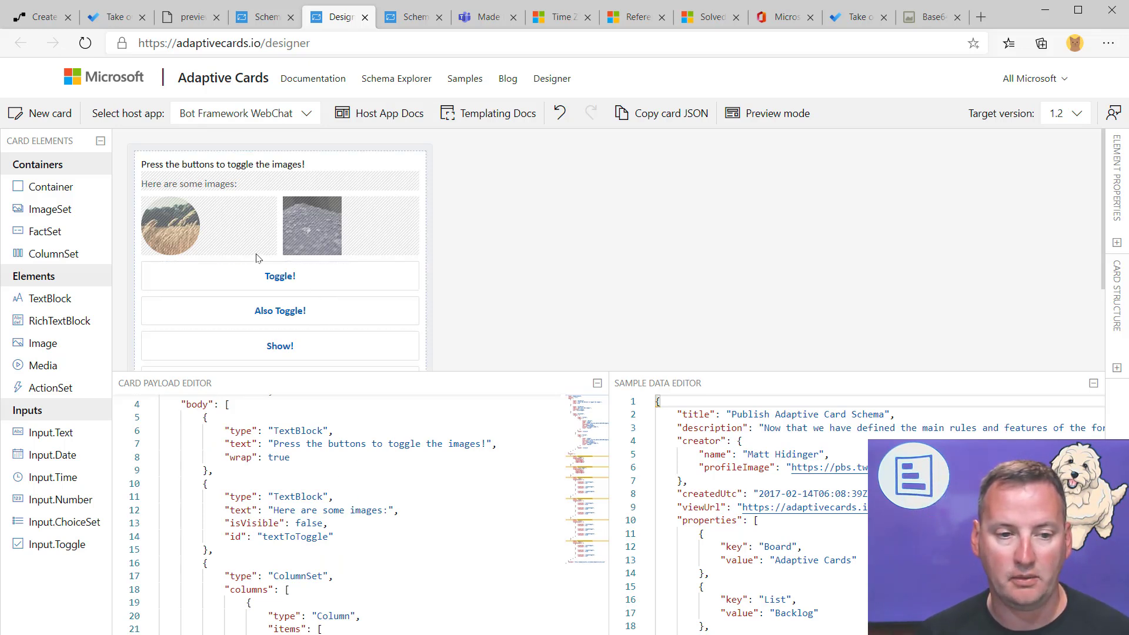
left_click(765, 114)
left_click(303, 201)
left_click(301, 280)
left_click(284, 201)
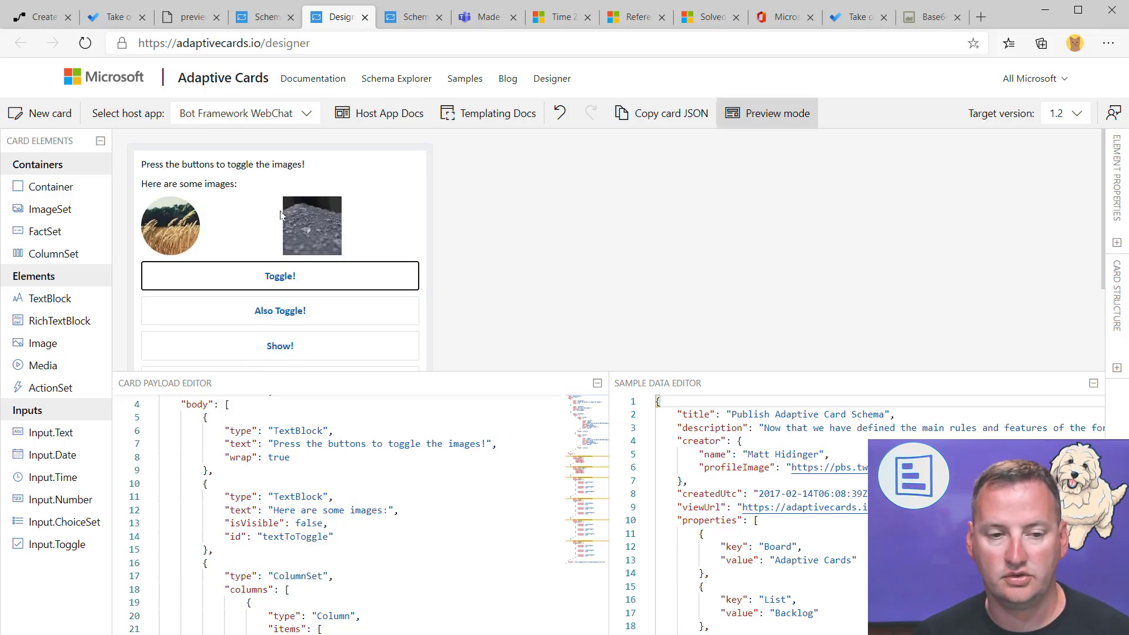
left_click(273, 278)
left_click(769, 117)
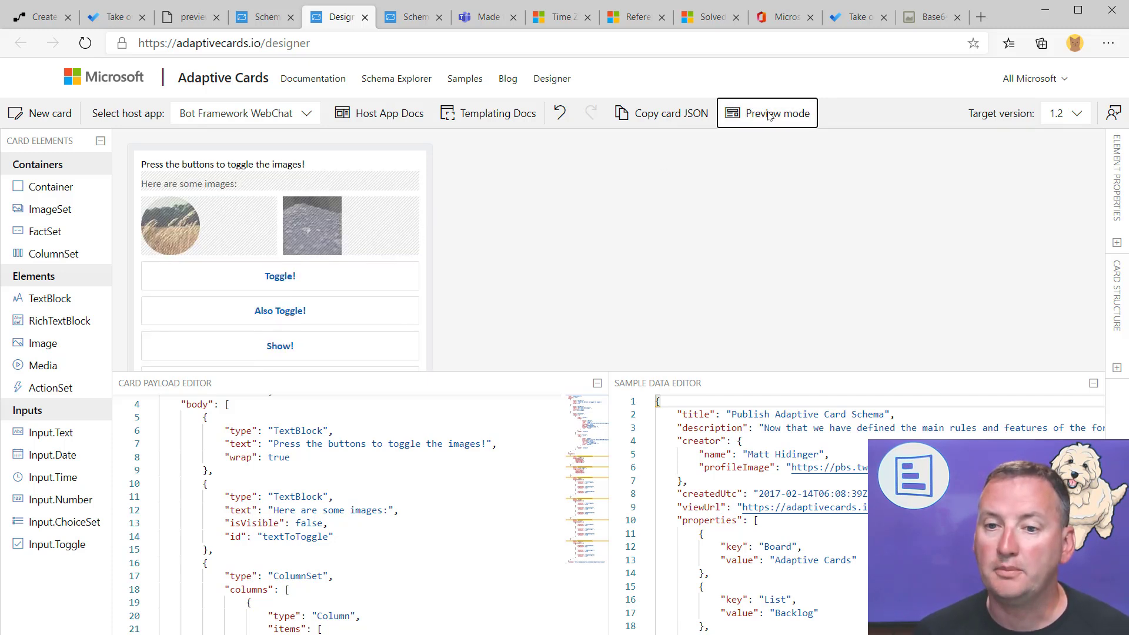
Step: Find the Toggle! action in the sample card's JSON and copy its targetElements array
scroll(368, 505, "down", 1)
scroll(348, 503, "down", 13)
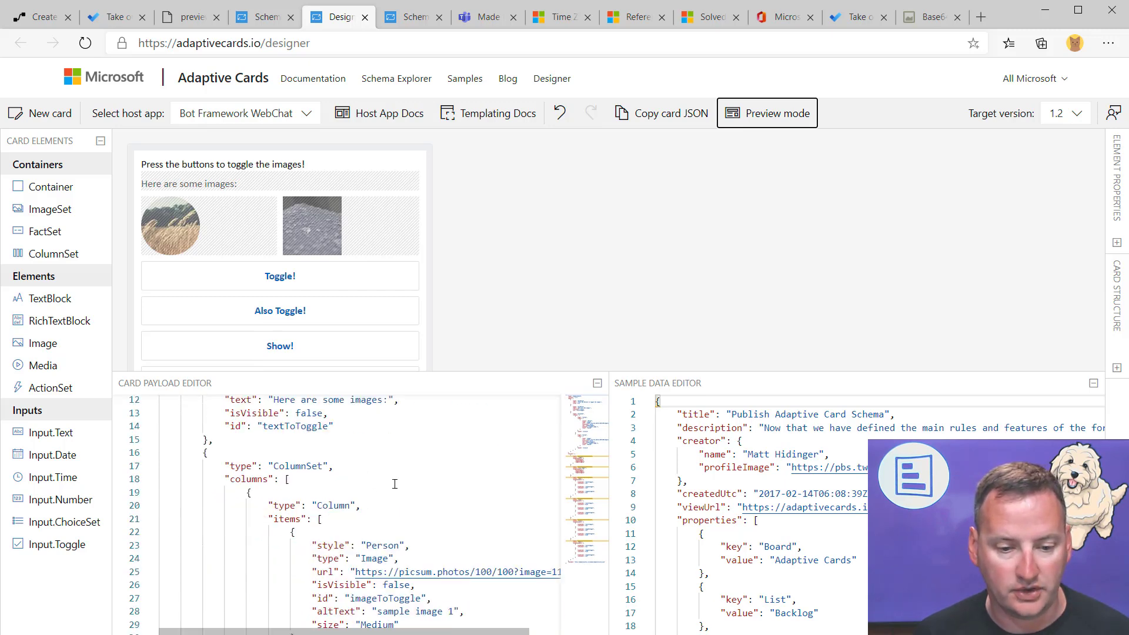
scroll(331, 468, "down", 1)
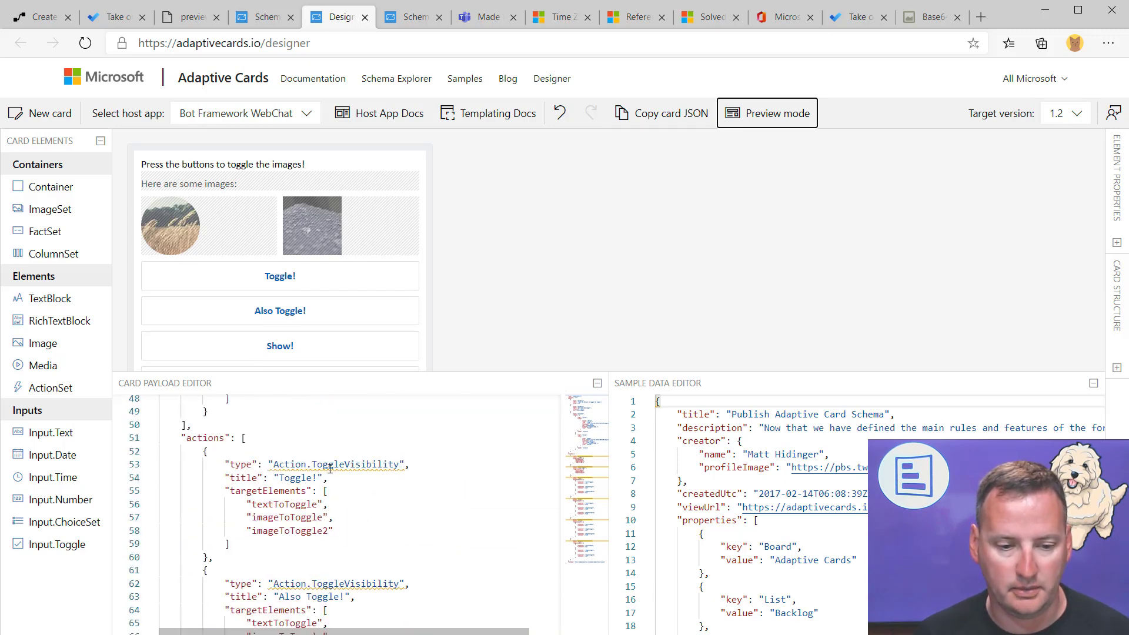
scroll(303, 482, "down", 1)
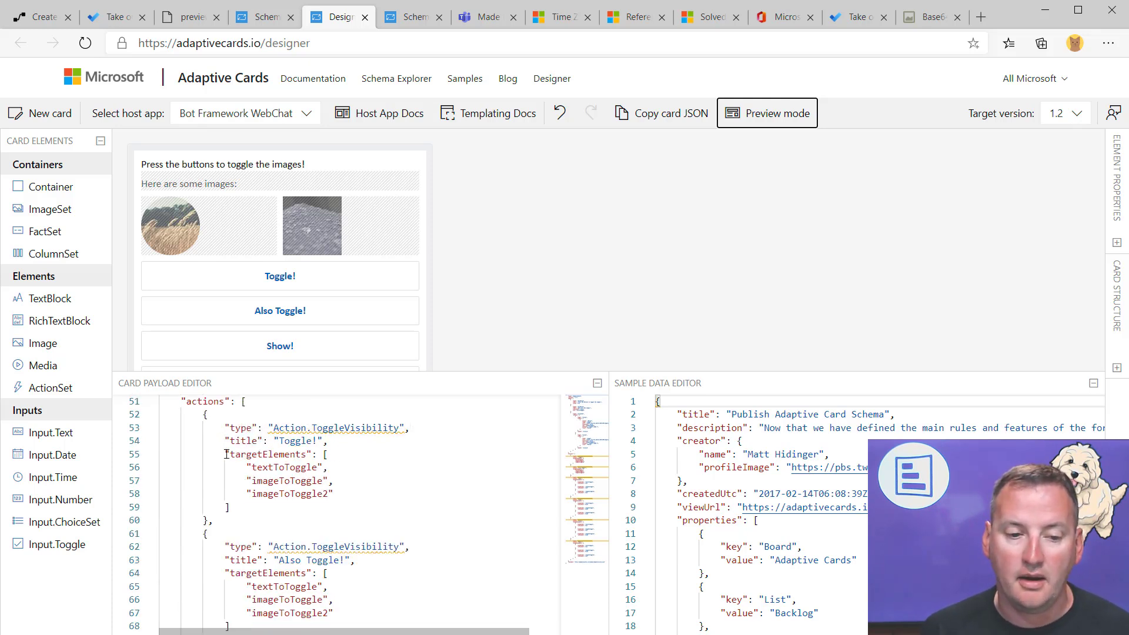
left_click_drag(324, 442, 264, 507)
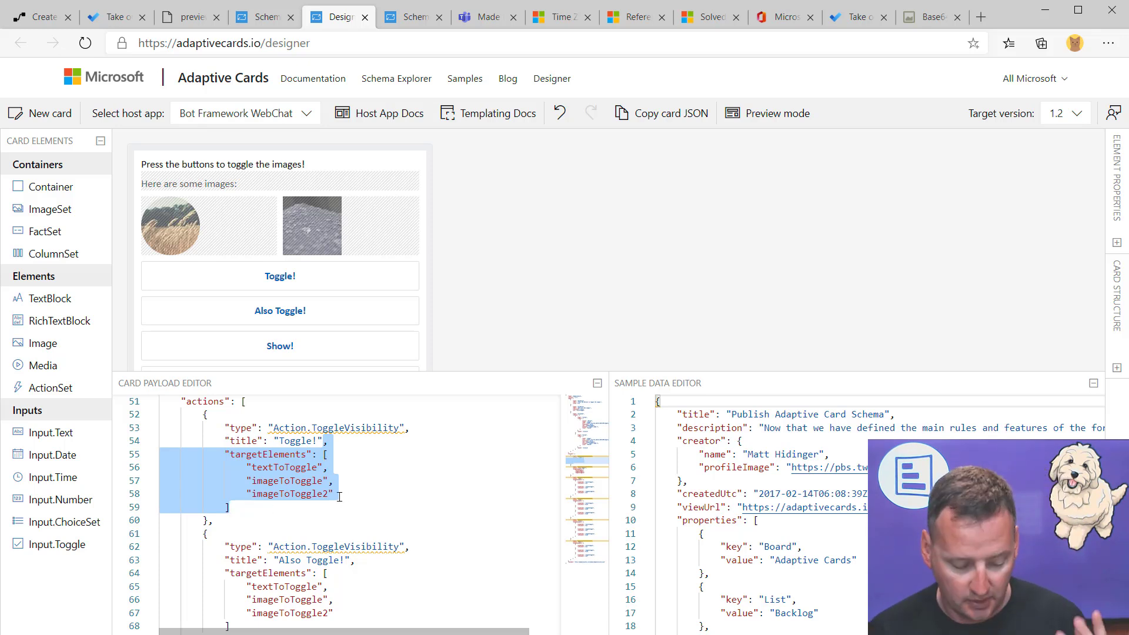
Step: Switch back to the Power Automate card and insert the copied targetElements array after the Get Reminder action's type, separated by a comma
left_click(41, 18)
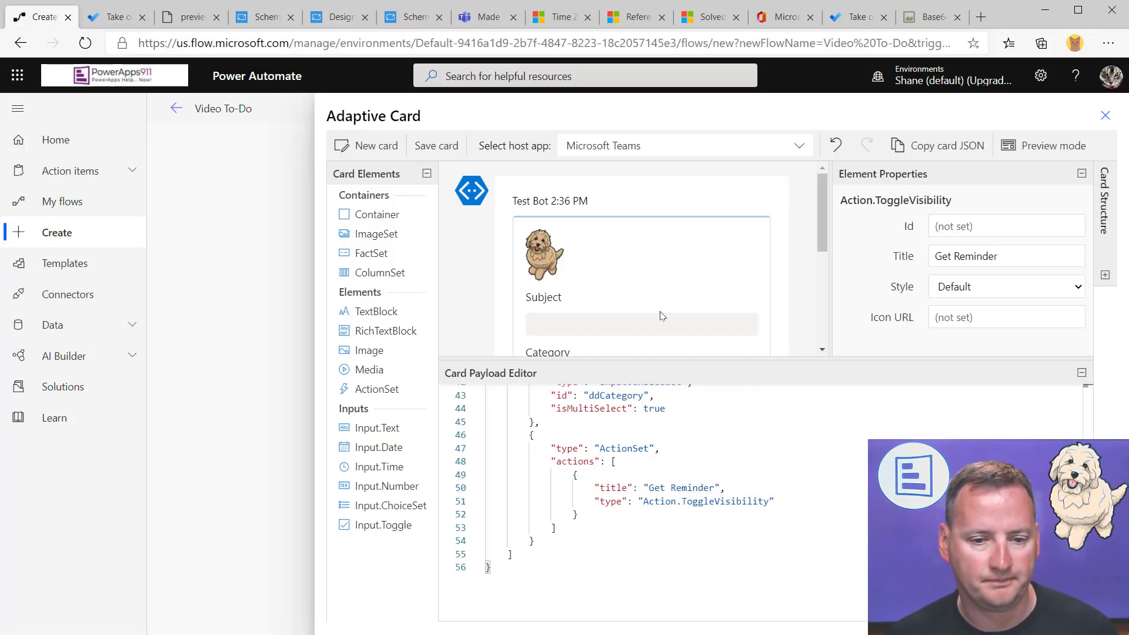
left_click(791, 502)
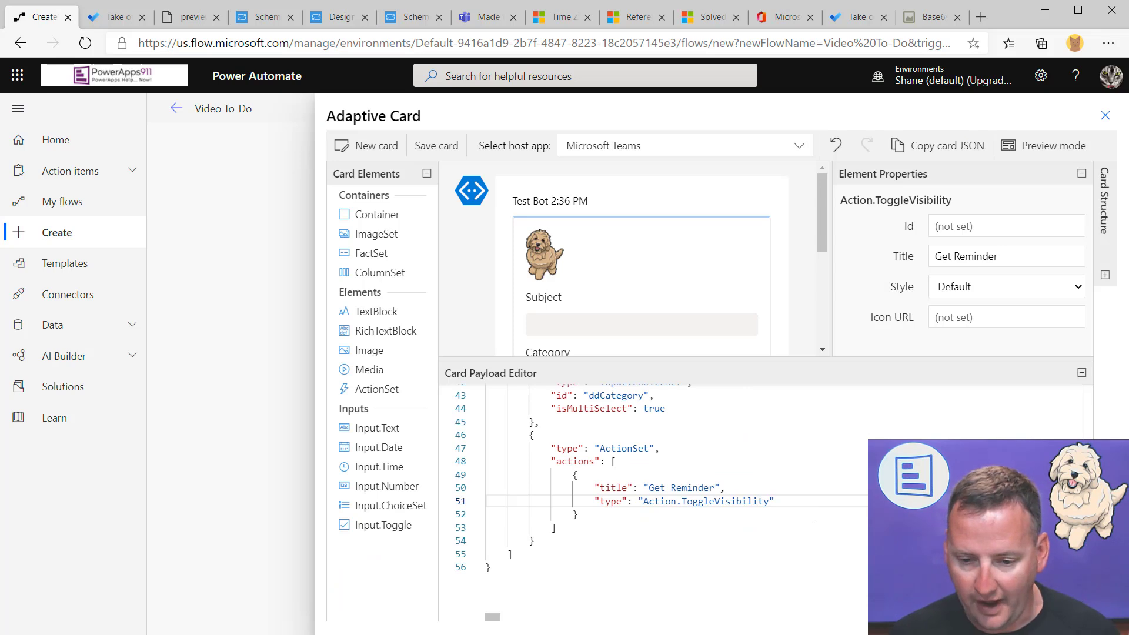
type(", \"targetElements\": [ \"textToToggle\", \"imageToToggle\", \"imageToToggle2\" ]")
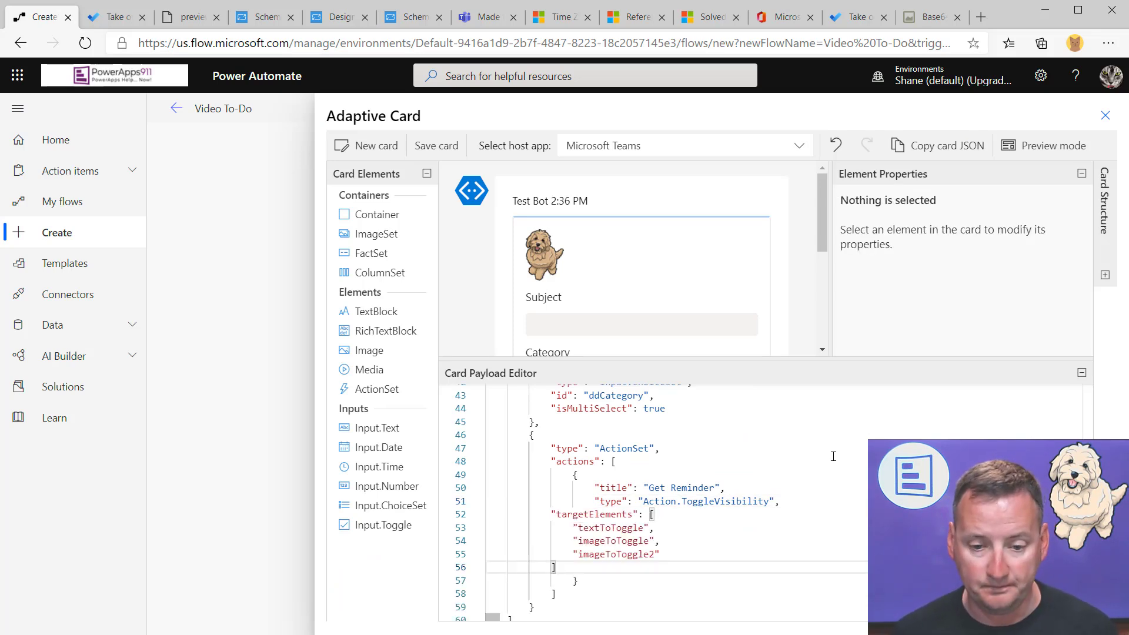
scroll(625, 524, "down", 3)
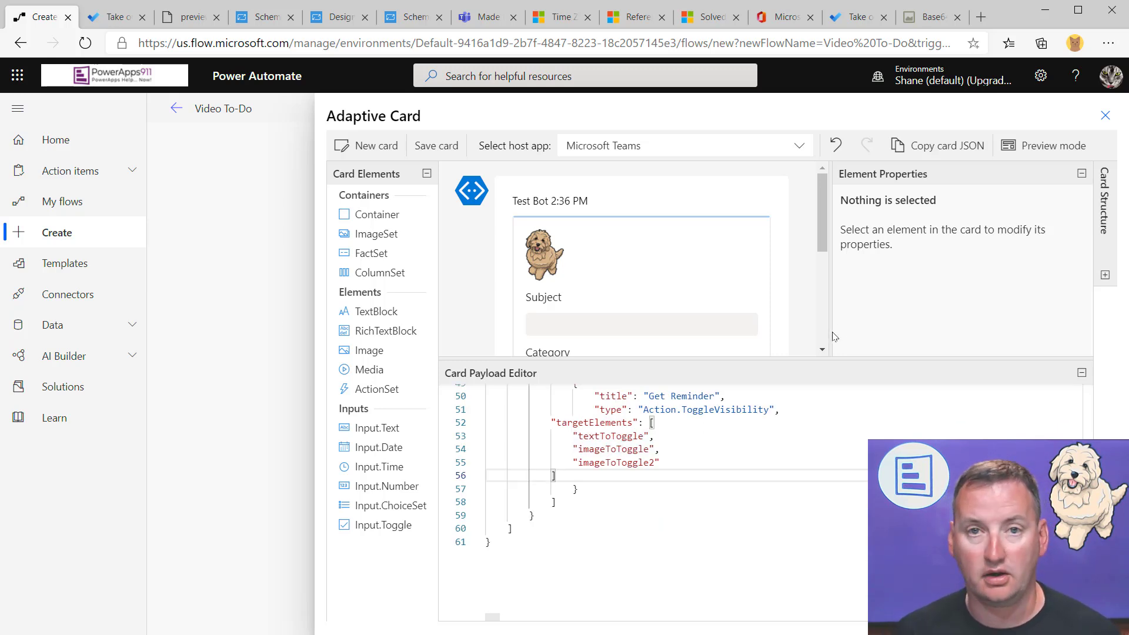
Step: Add an Input.Date below the Get Reminder button with the id inpRemindDate and make it initially hidden
left_click(1082, 373)
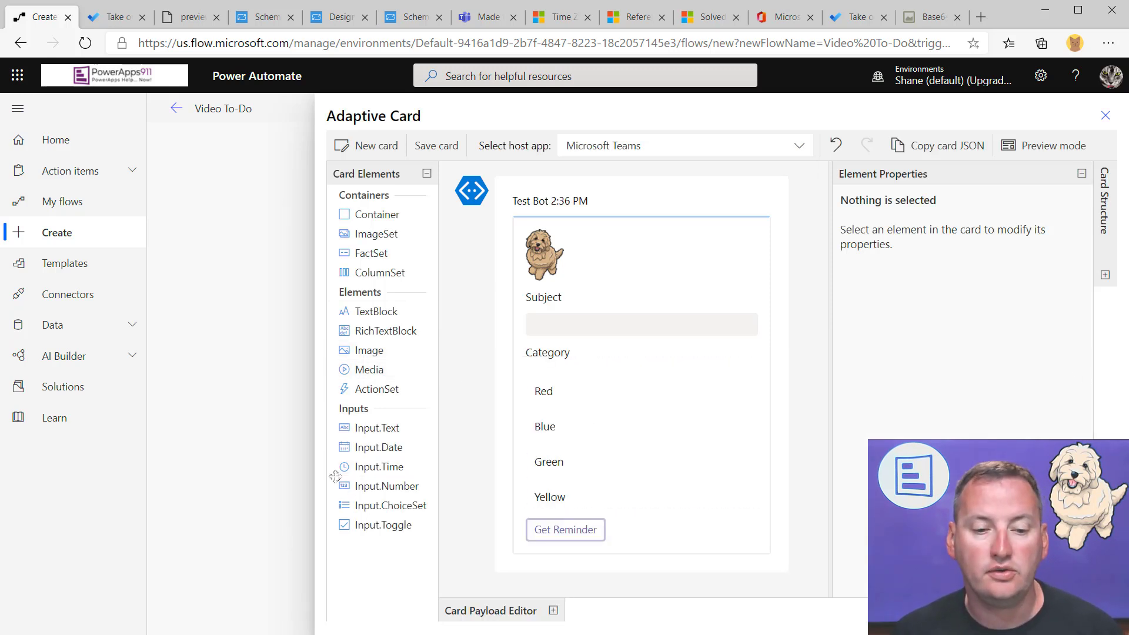
left_click_drag(353, 446, 552, 547)
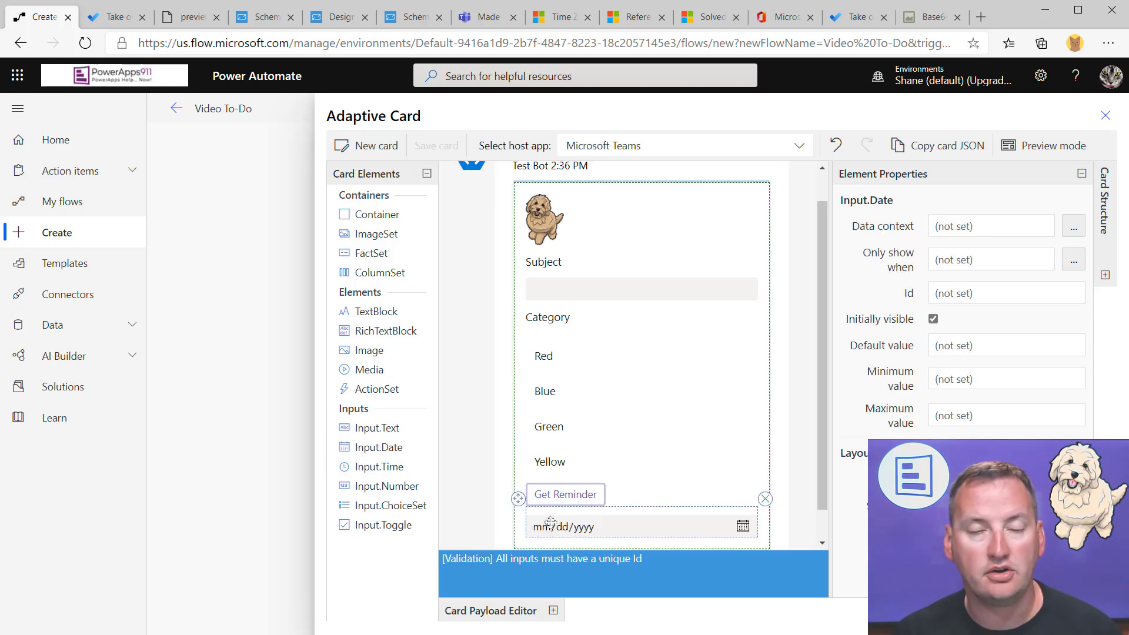
left_click(966, 291)
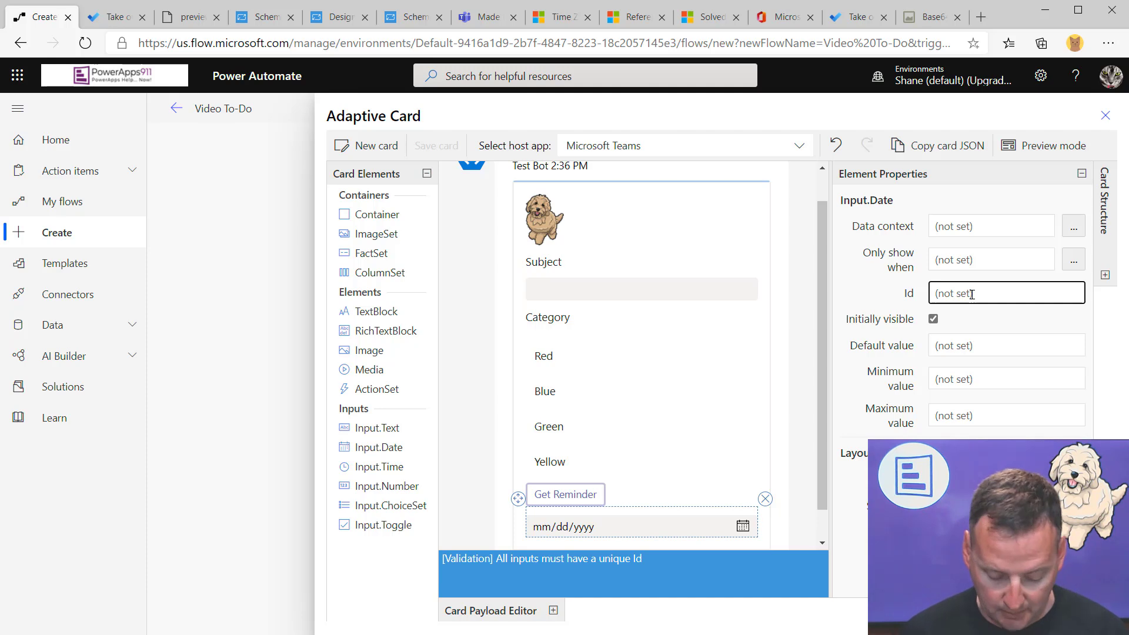
type("inpRemindDate")
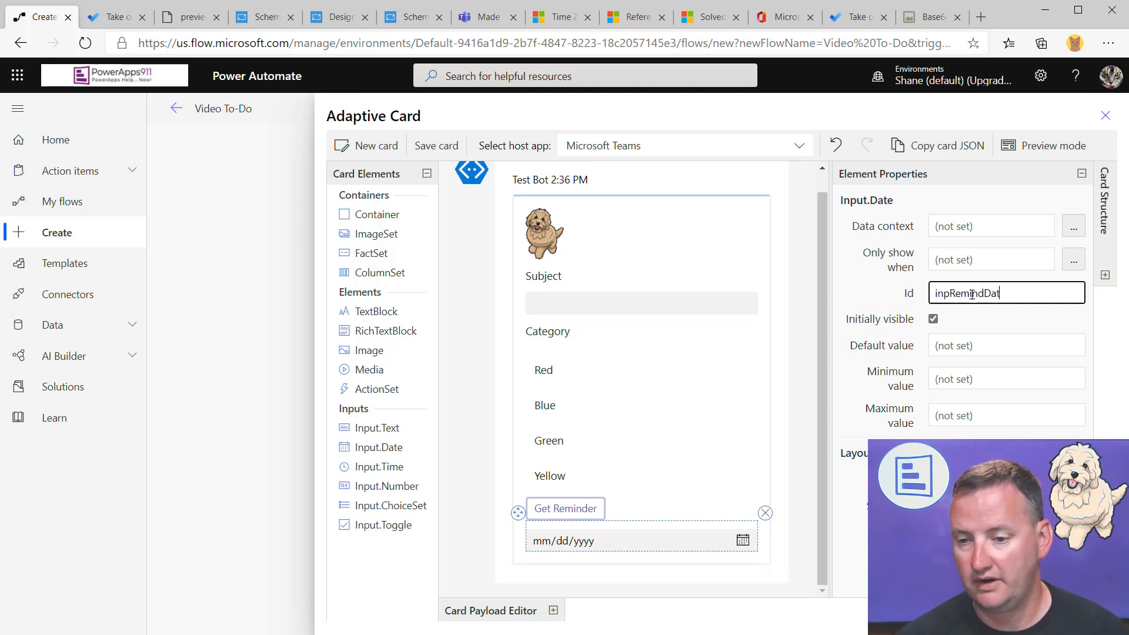
left_click(934, 319)
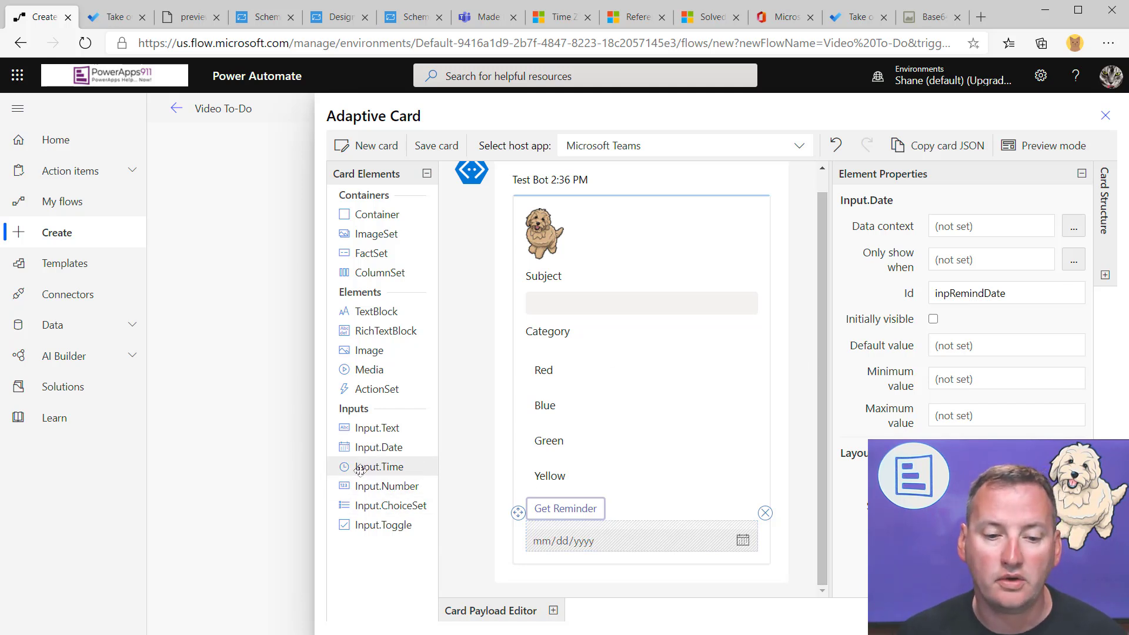
Step: Add an Input.Time below the date input with the id inpRemindTime and make it initially hidden
left_click_drag(365, 467, 571, 529)
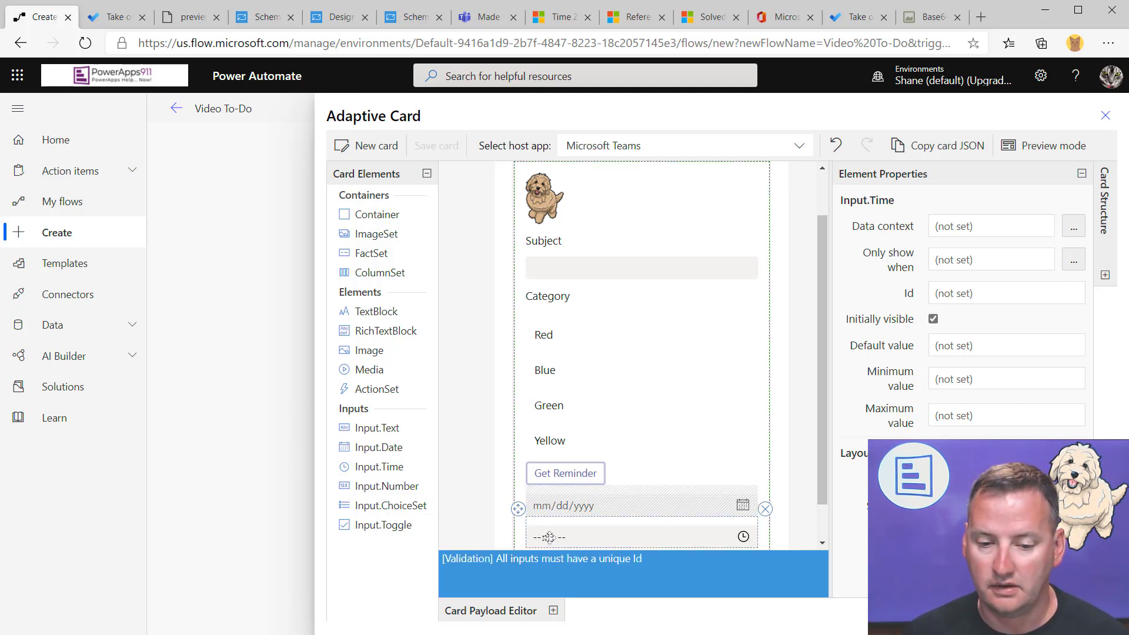
left_click(963, 291)
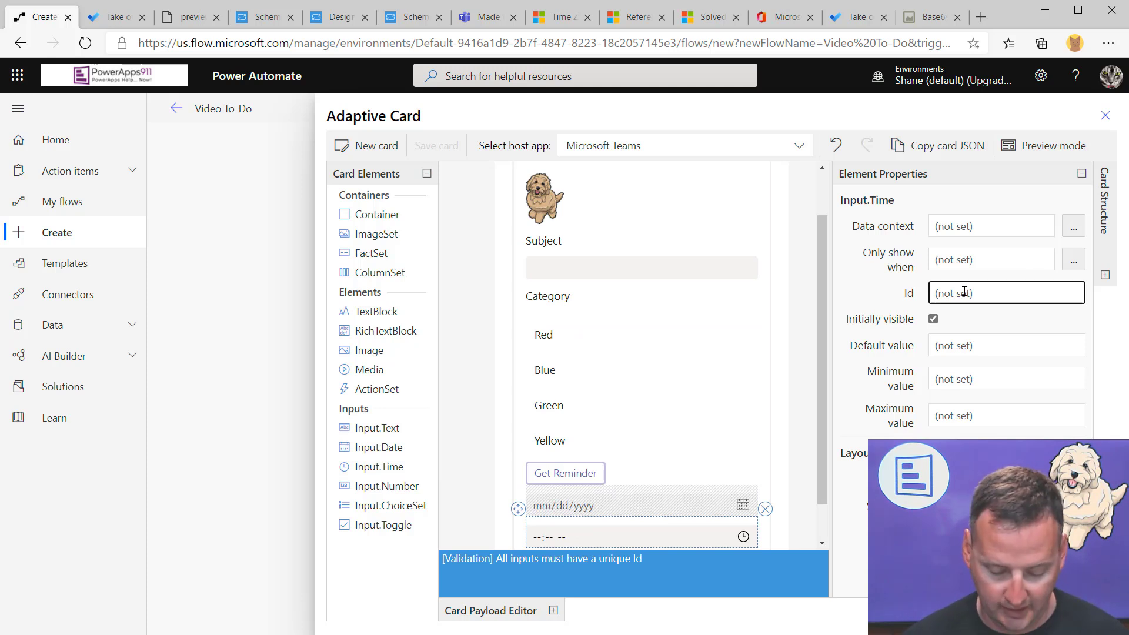
type("inpRemindTime")
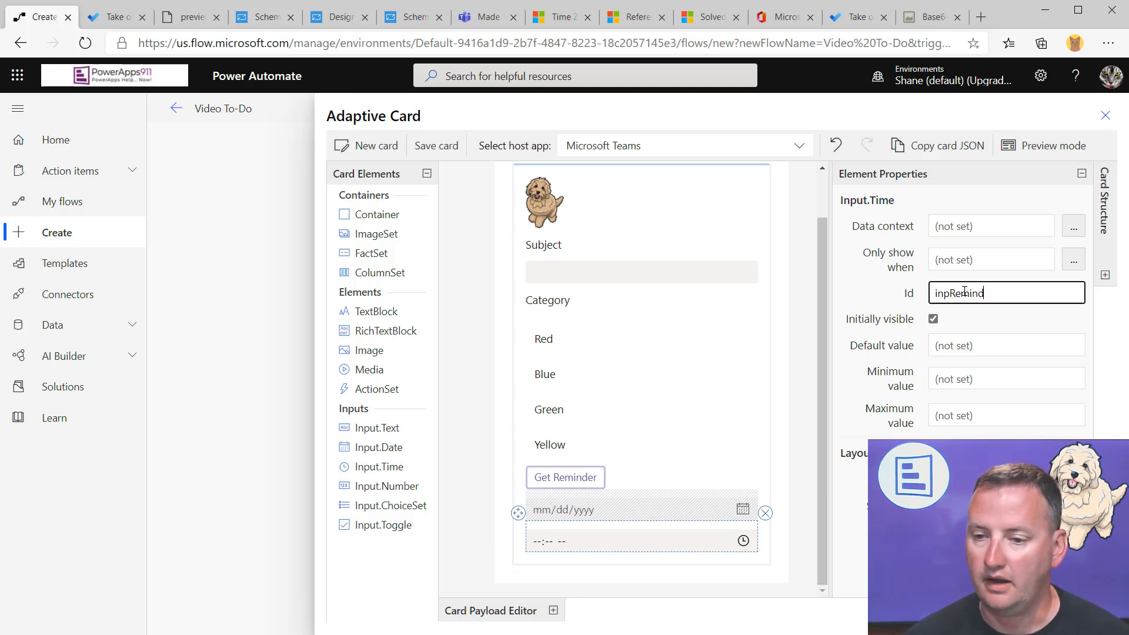
left_click(933, 320)
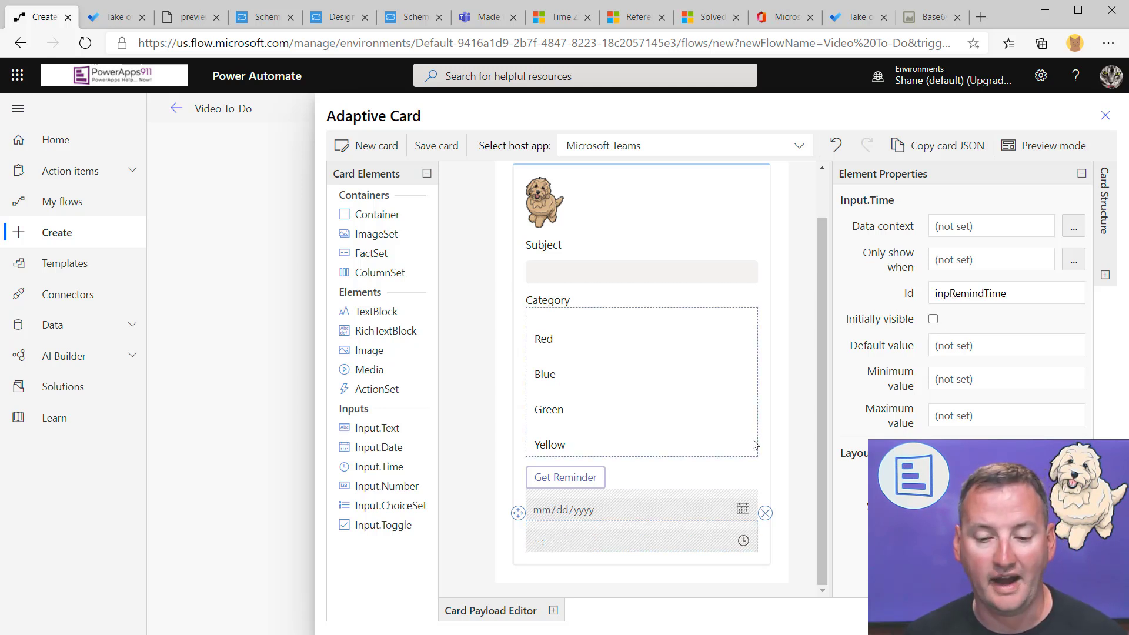
Step: Copy the time input's id and replace textToToggle with inpRemindTime in the Get Reminder action's targetElements
left_click(655, 511)
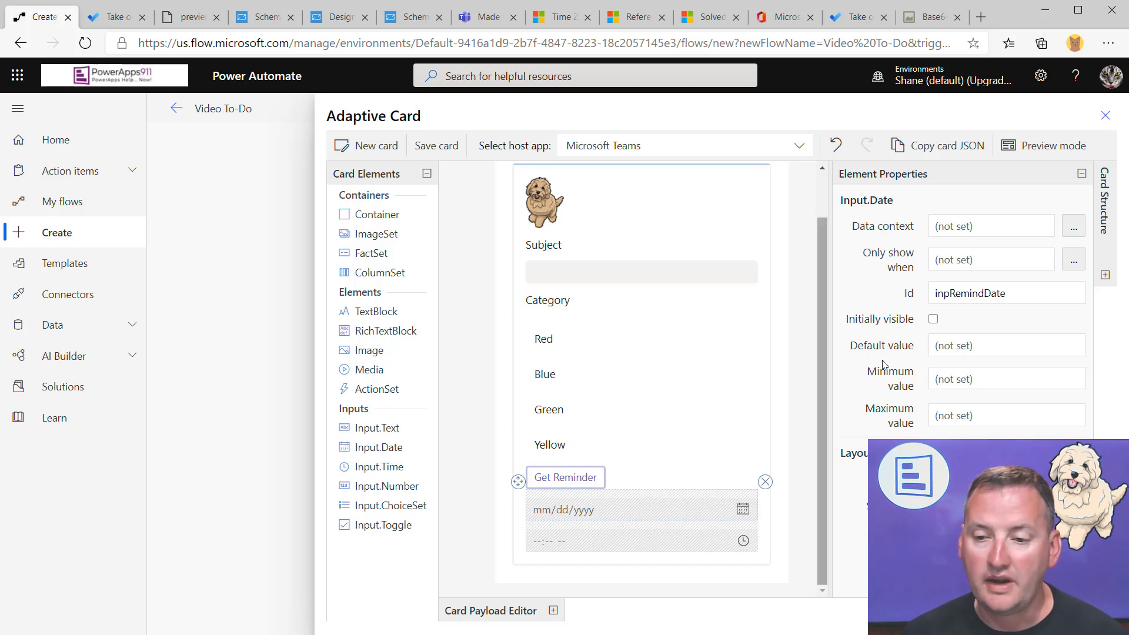
left_click(606, 551)
double_click(1037, 293)
key("ctrl+c")
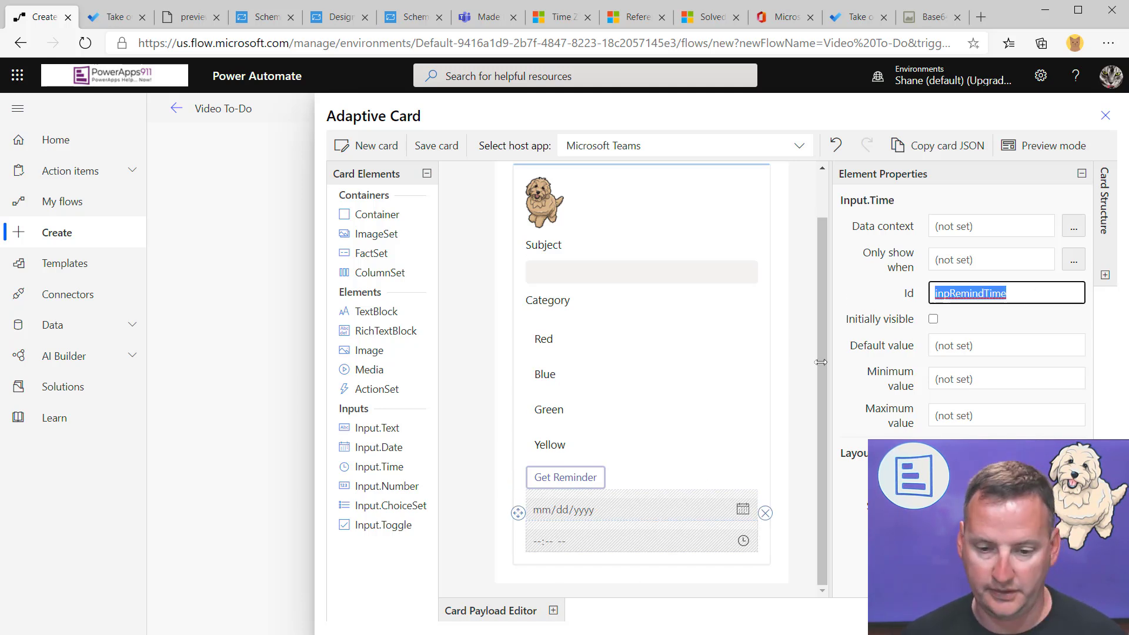
left_click(554, 614)
scroll(741, 454, "down", 5)
scroll(747, 457, "up", 4)
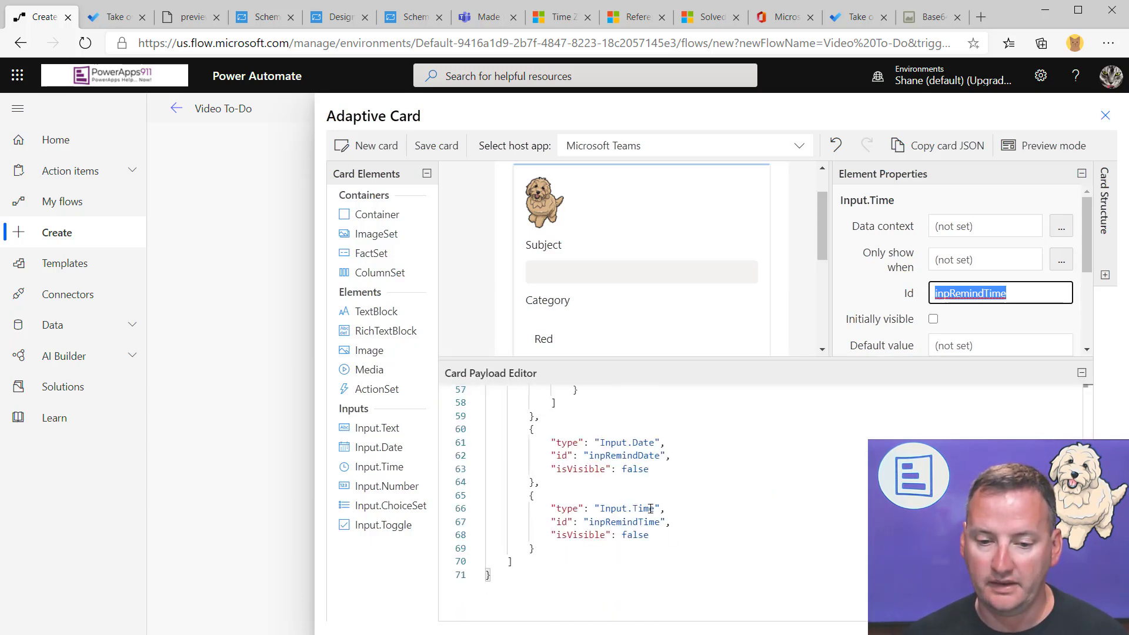
scroll(653, 509, "up", 4)
left_click_drag(622, 520, 687, 520)
key("ctrl+v")
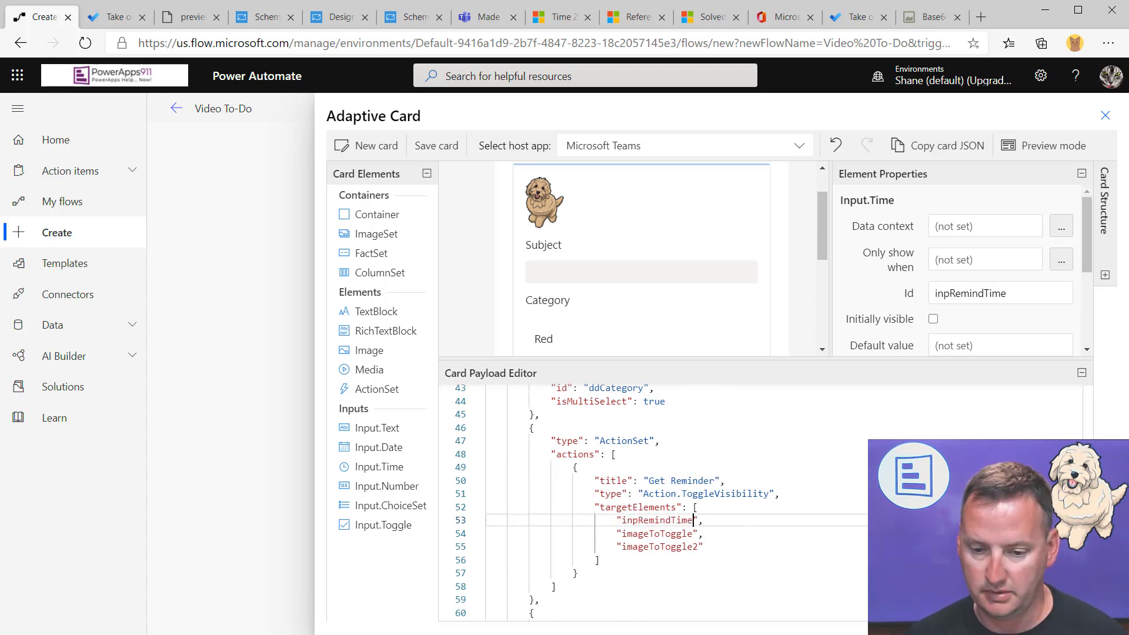
Step: Replace the imageToToggle target of the Get Reminder toggle action with inpRemindDate in the card payload
left_click_drag(623, 534, 694, 533)
key("ctrl+v")
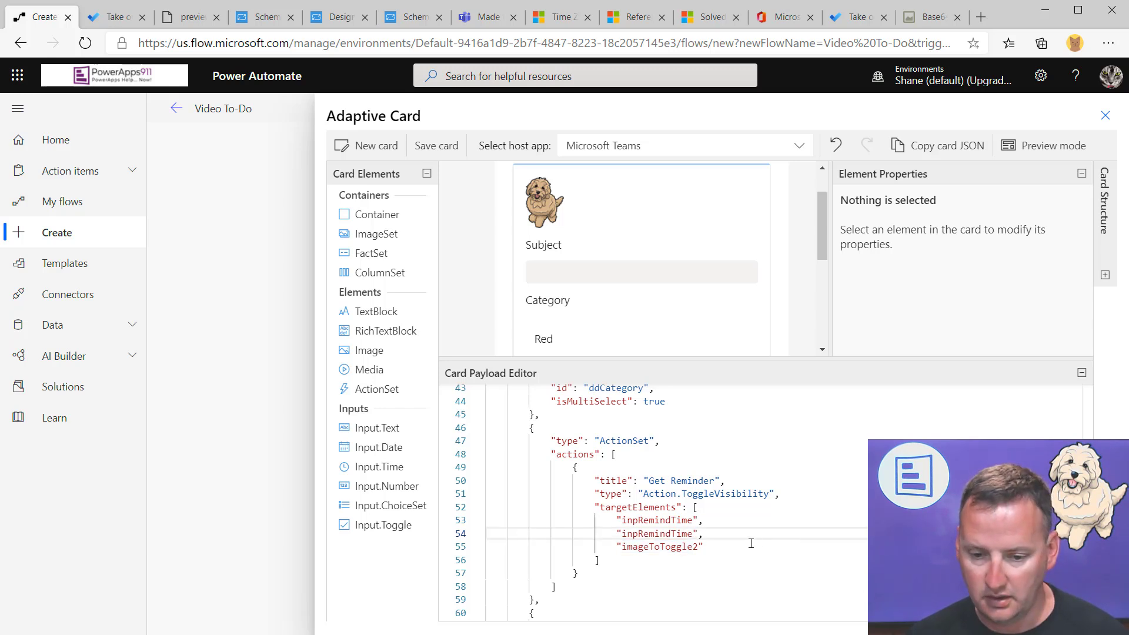
key("BackSpace")
key("BackSpace")
type("Date")
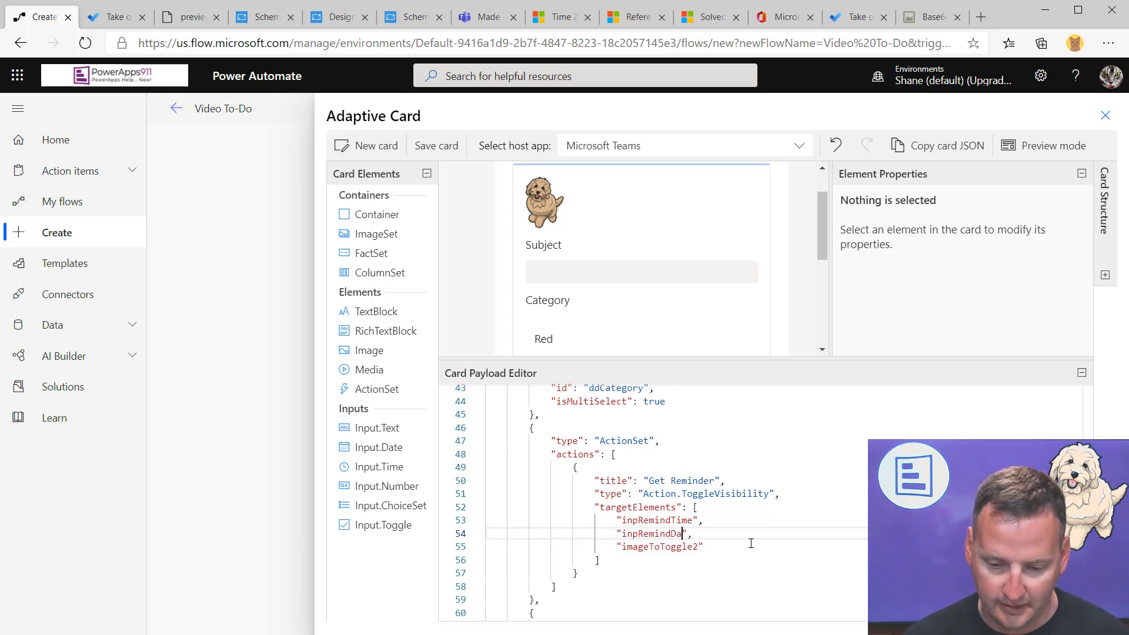
Step: Remove the imageToToggle2 target and its preceding comma from the Get Reminder action, and save the adaptive card
key("shift+End")
key("shift+Right")
key("shift+Down")
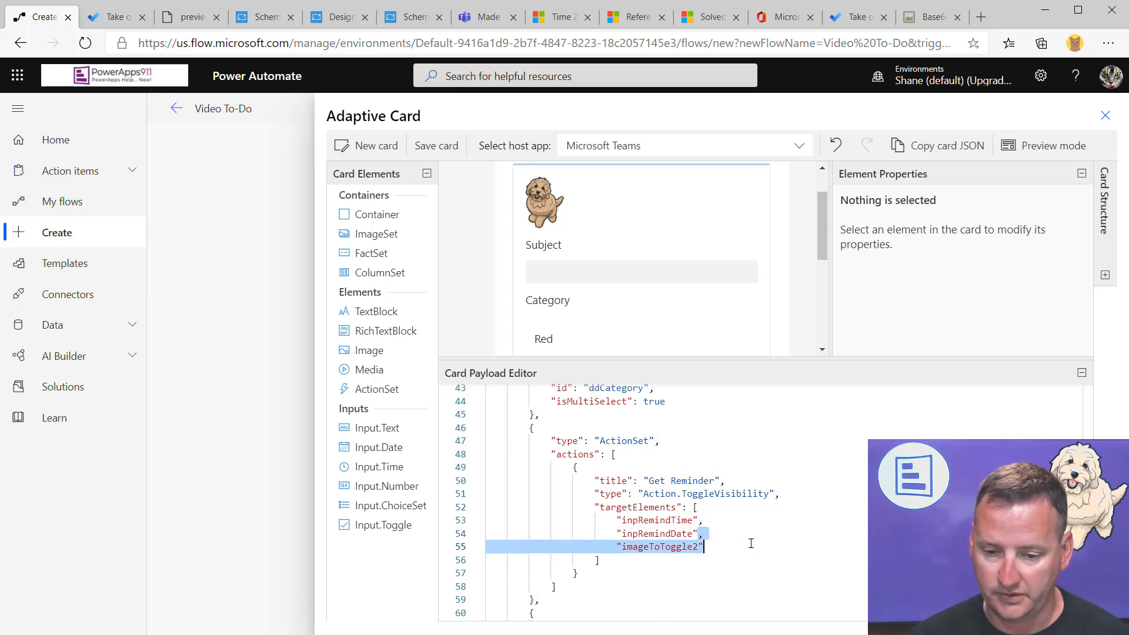
key("BackSpace")
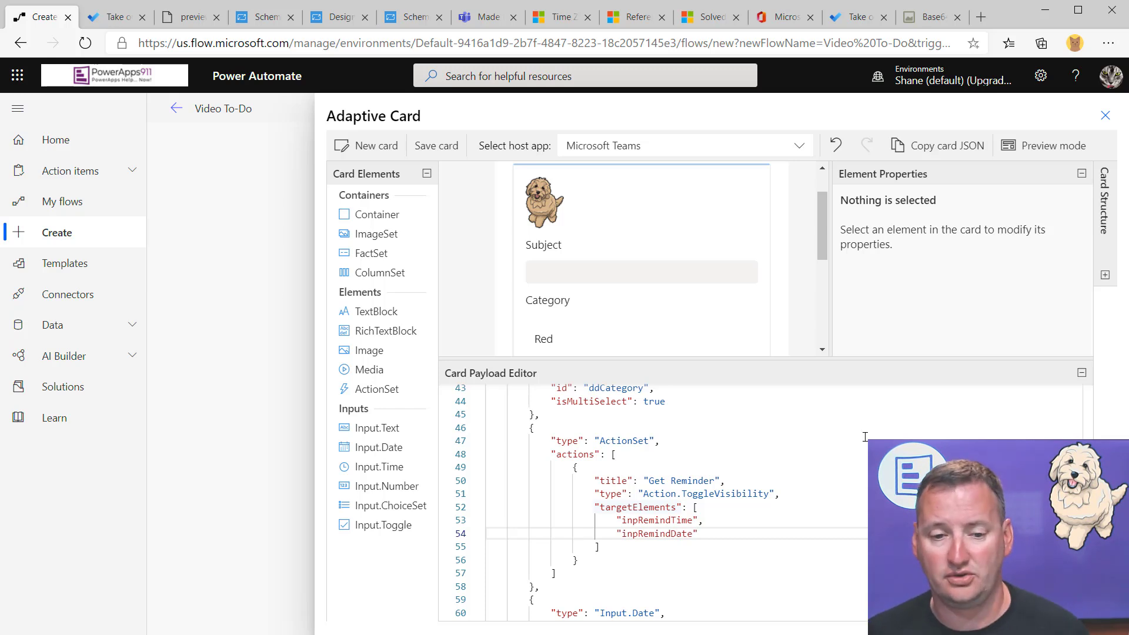
left_click(1081, 373)
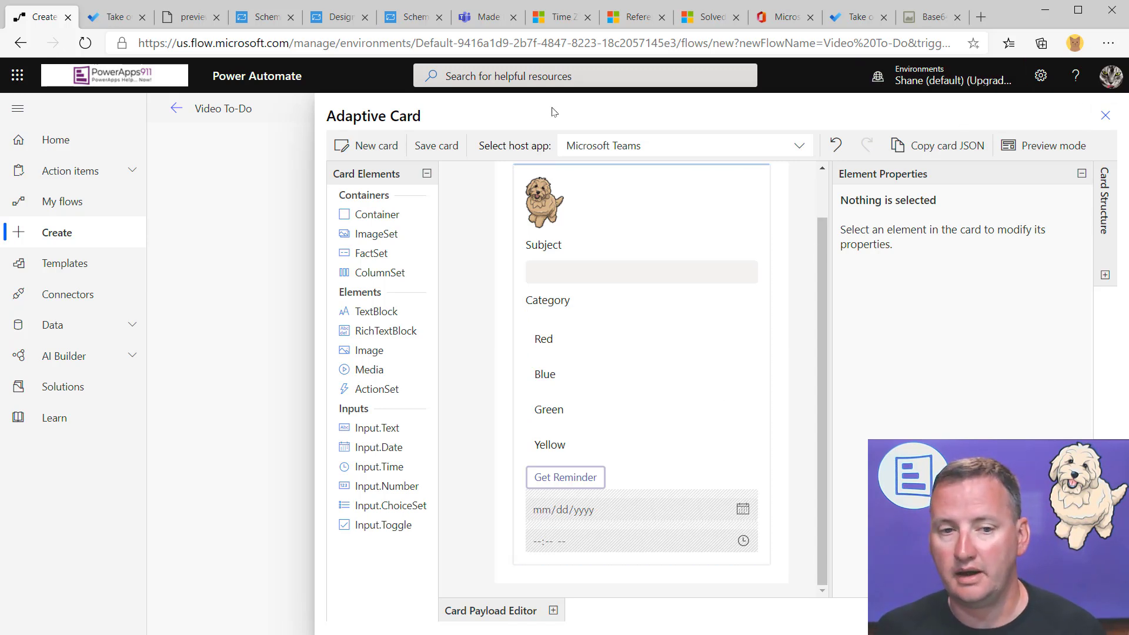
left_click(442, 151)
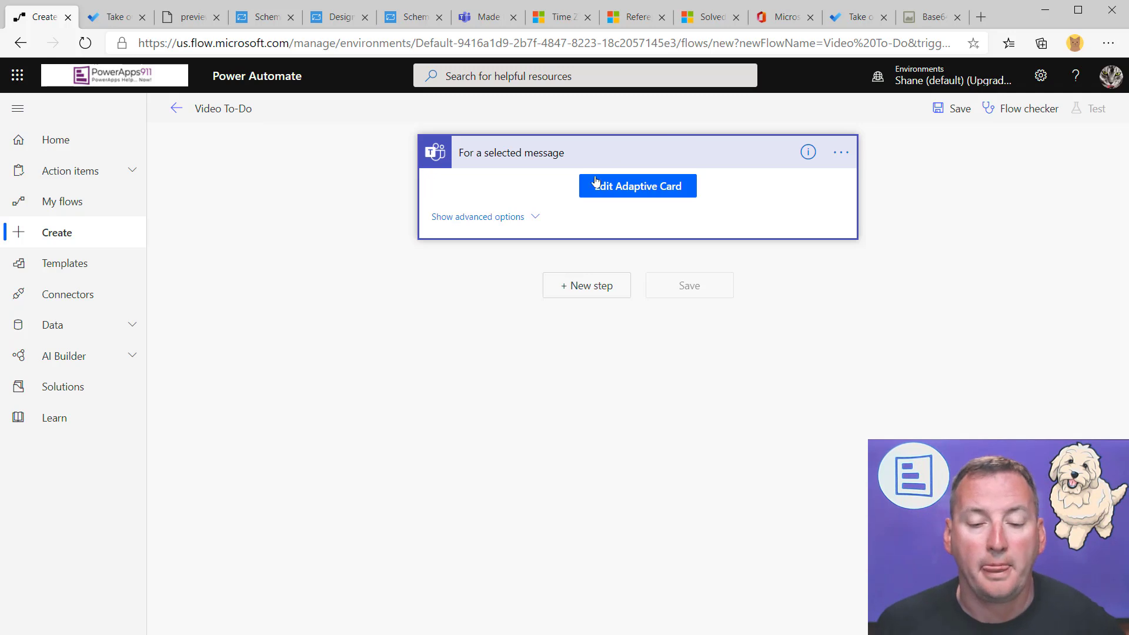
Step: Add a Compose action after the selected-message trigger
left_click(596, 285)
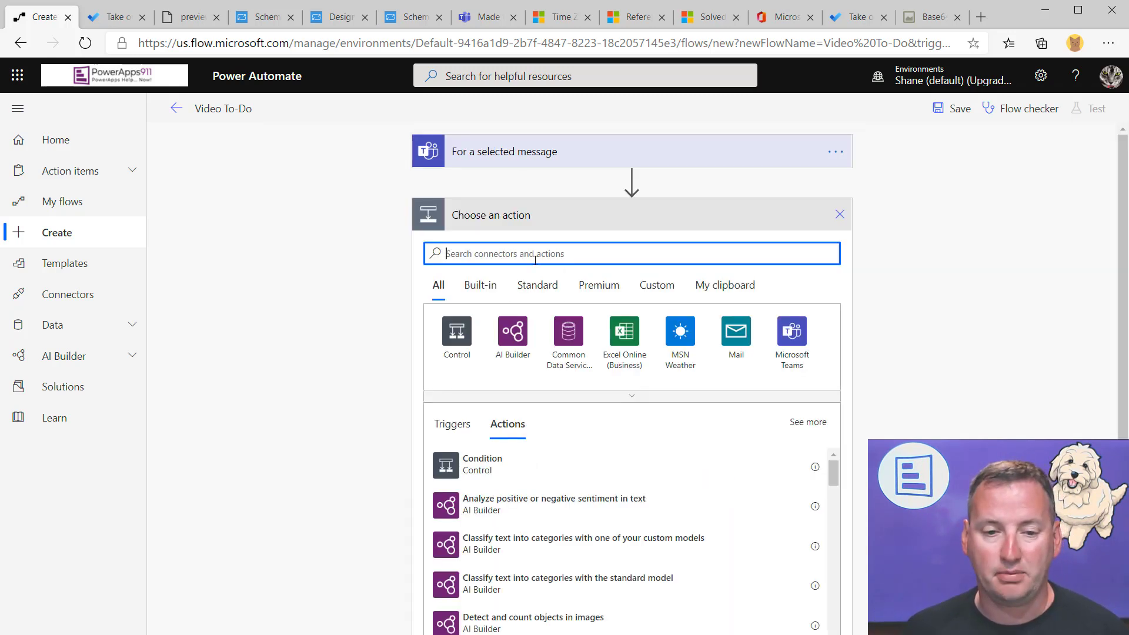
type("compose")
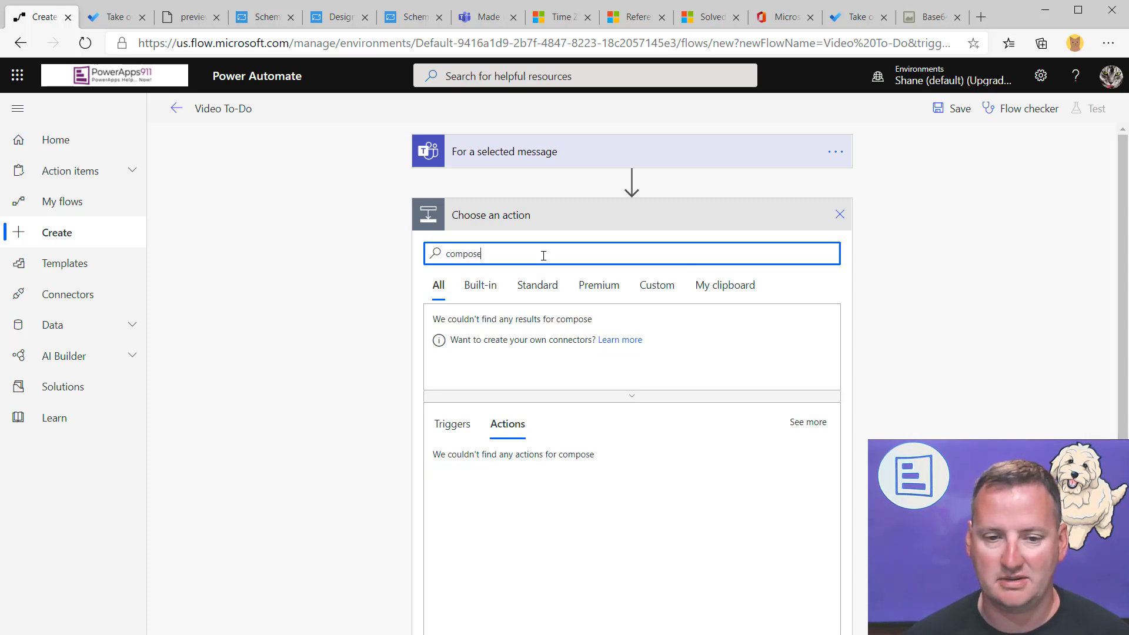
left_click(450, 456)
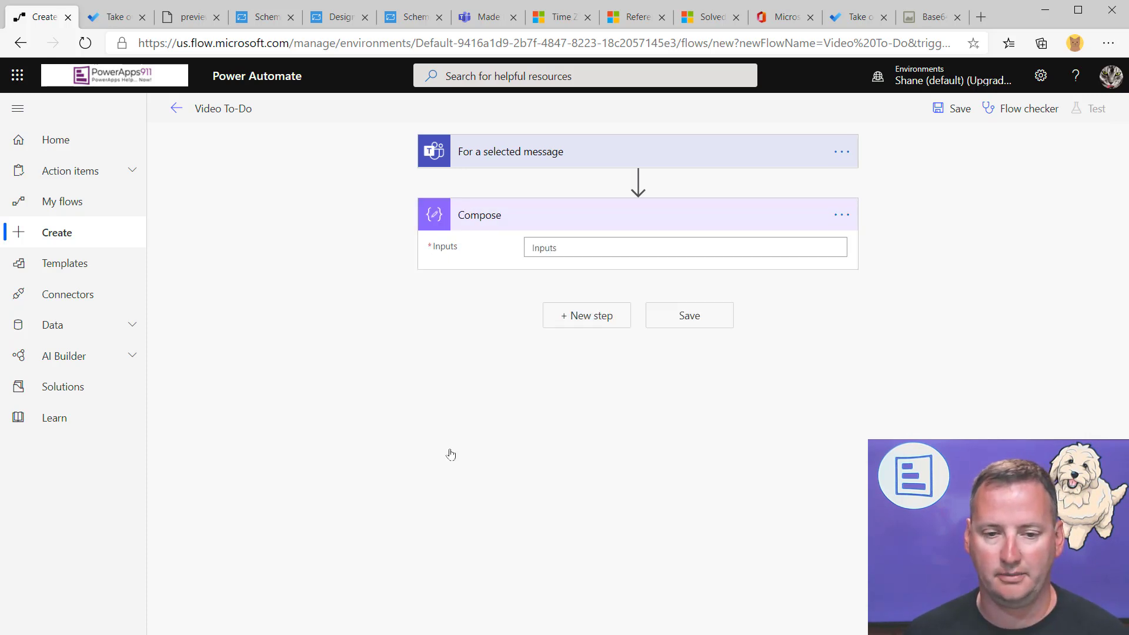
Step: Set the Compose inputs to the ddCategory dynamic content from the trigger and save the flow
left_click(562, 243)
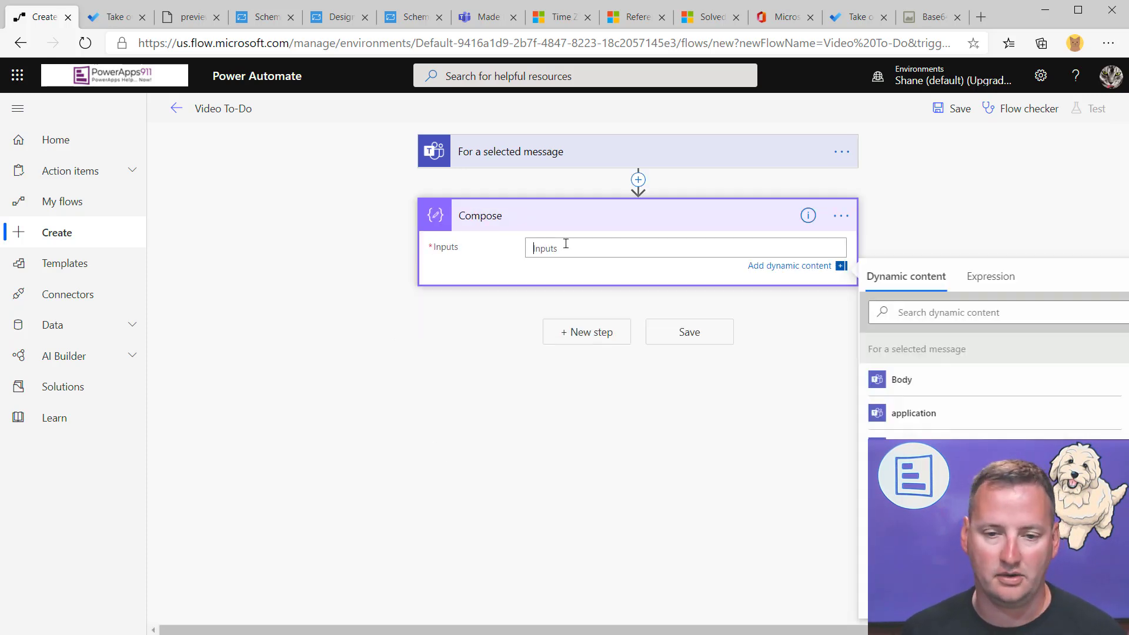
scroll(1044, 412, "down", 3)
scroll(961, 415, "down", 6)
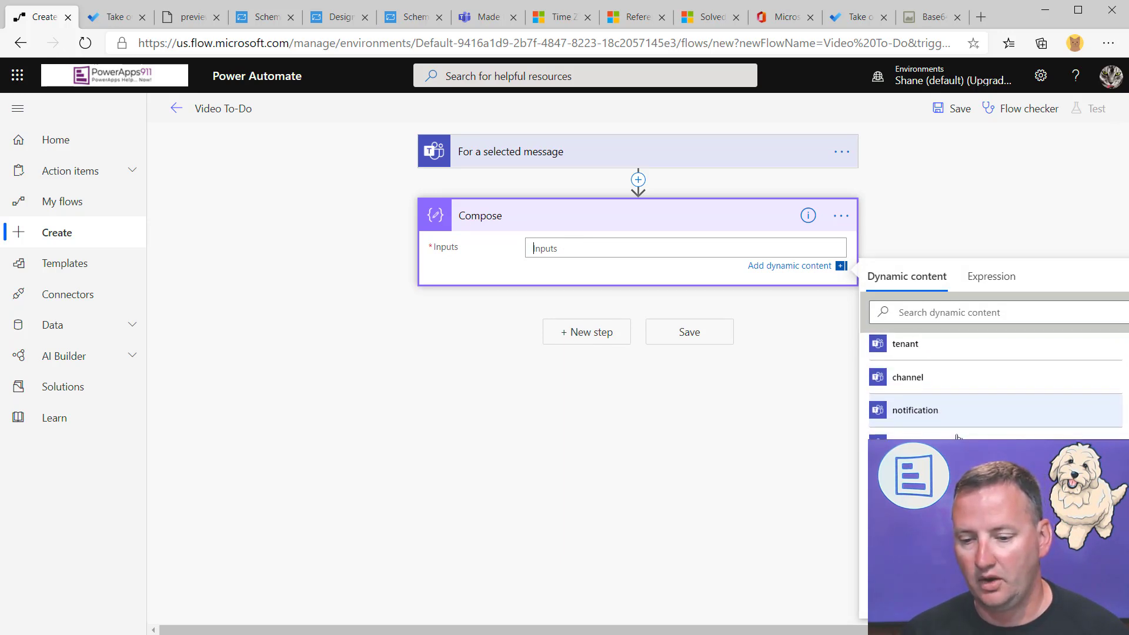
left_click(977, 314)
type("dd")
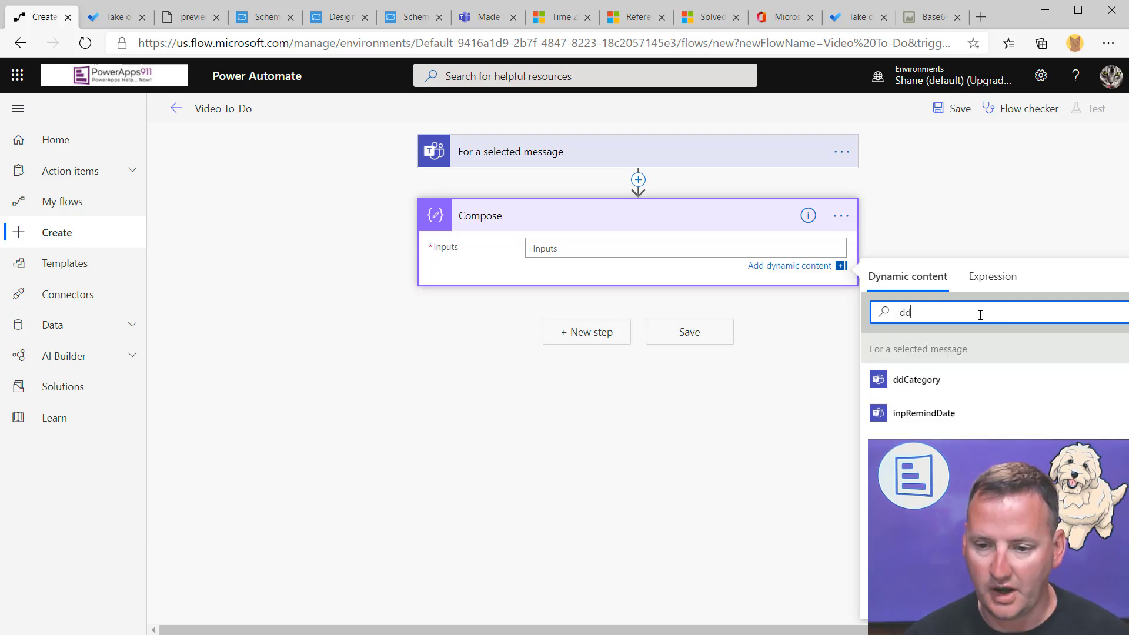
left_click(915, 380)
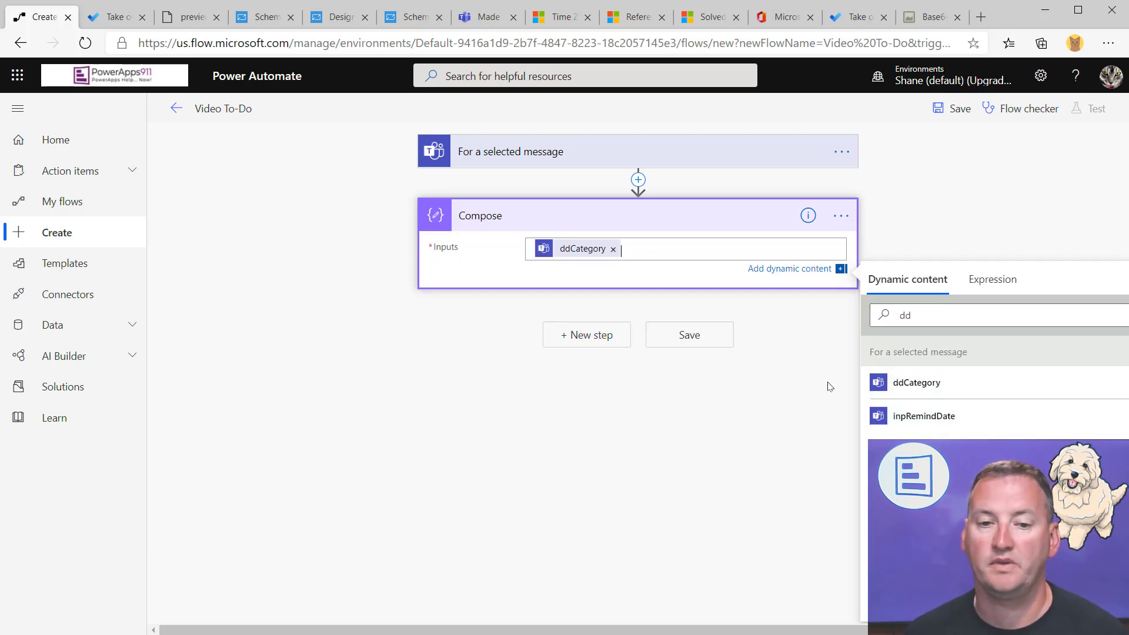
left_click(803, 391)
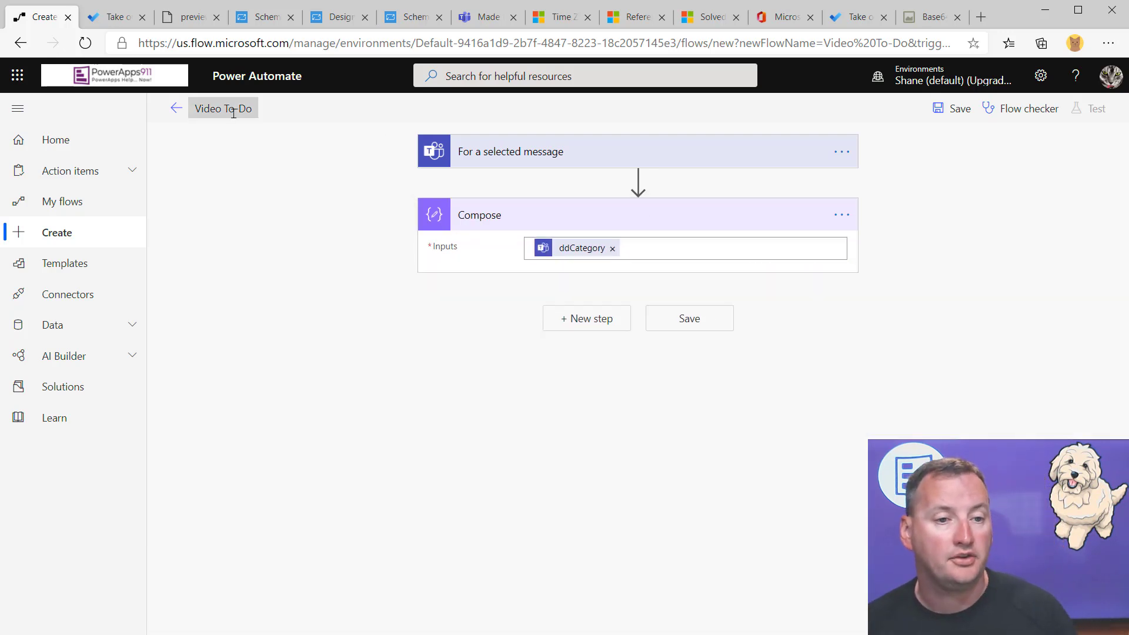
left_click(953, 117)
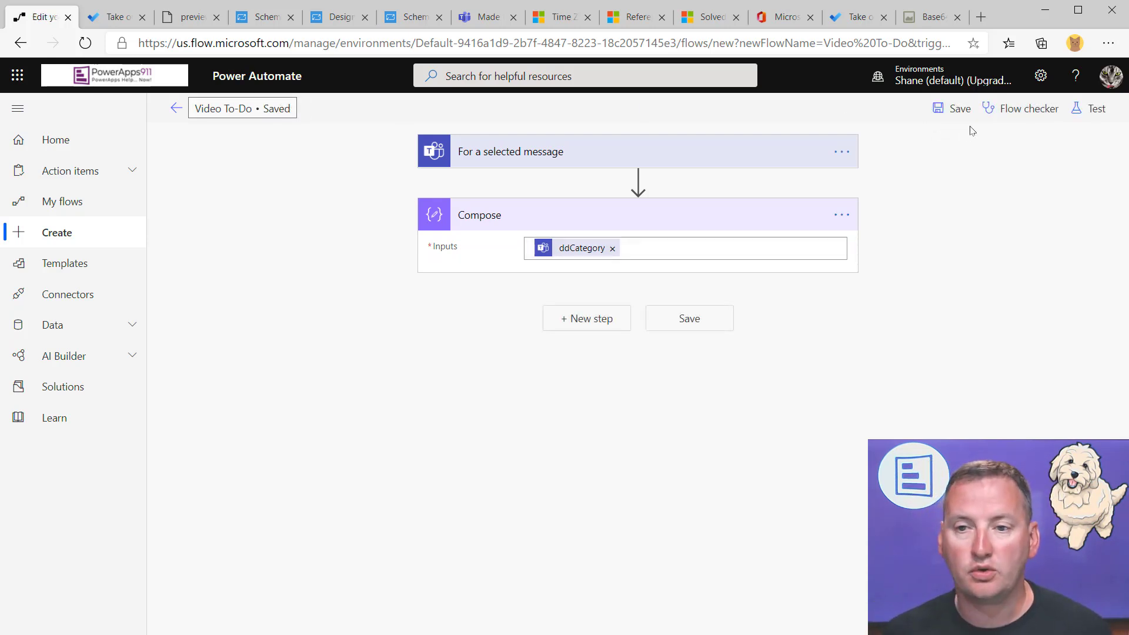
Step: Switch to Microsoft Teams, close the open reminder card, and run the Video To-Do flow on today's message about Chewy
left_click(480, 17)
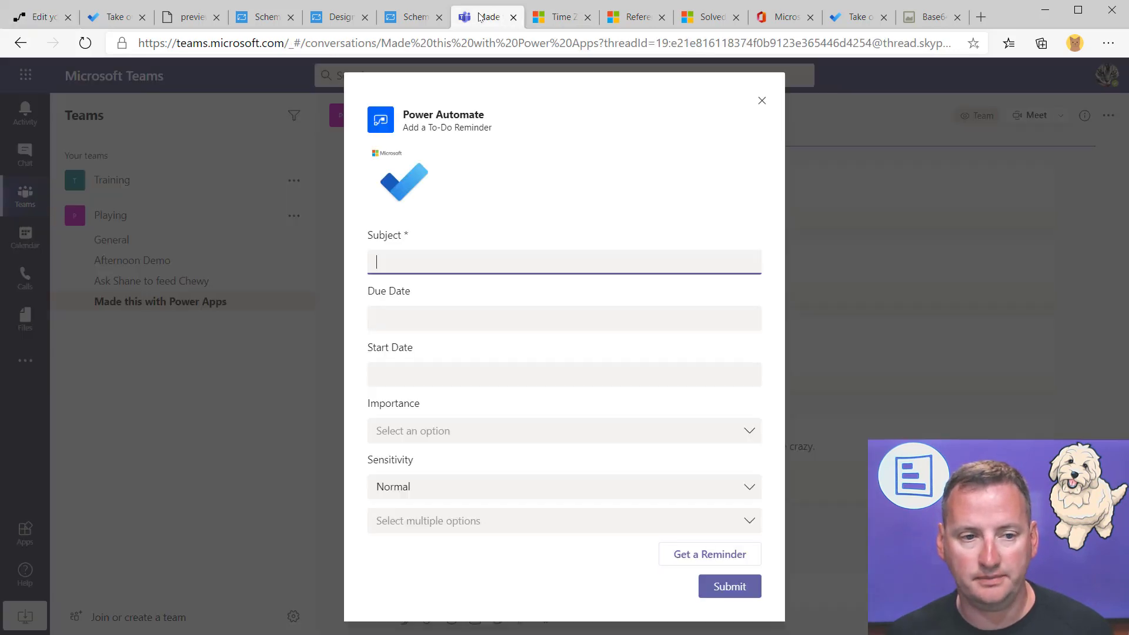
left_click(762, 100)
mouse_move(913, 271)
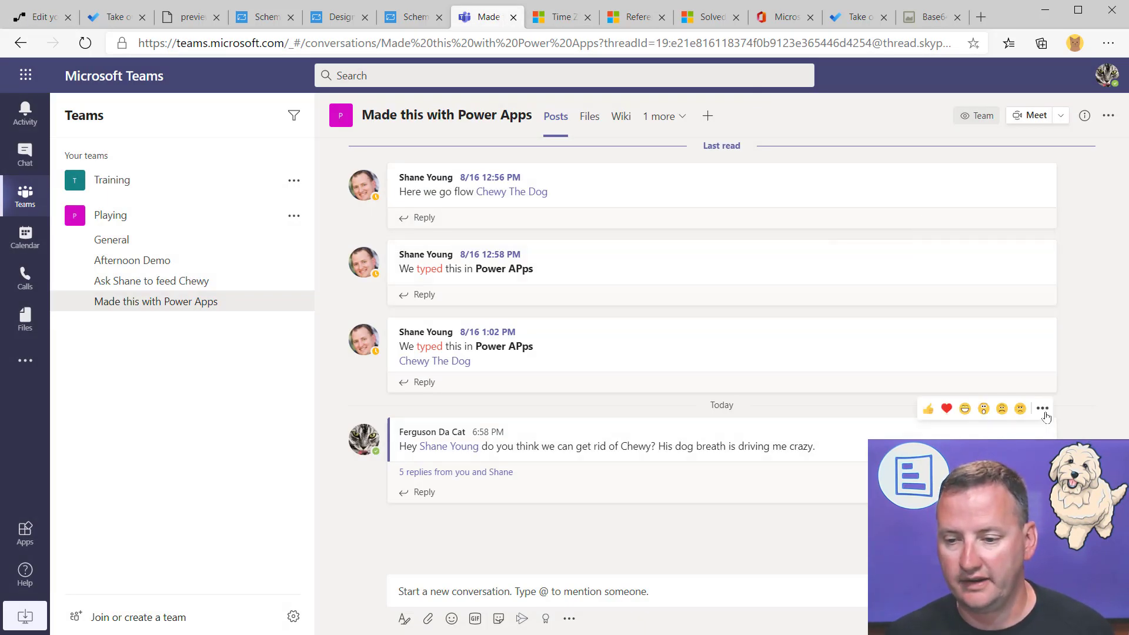
left_click(1044, 412)
mouse_move(1041, 582)
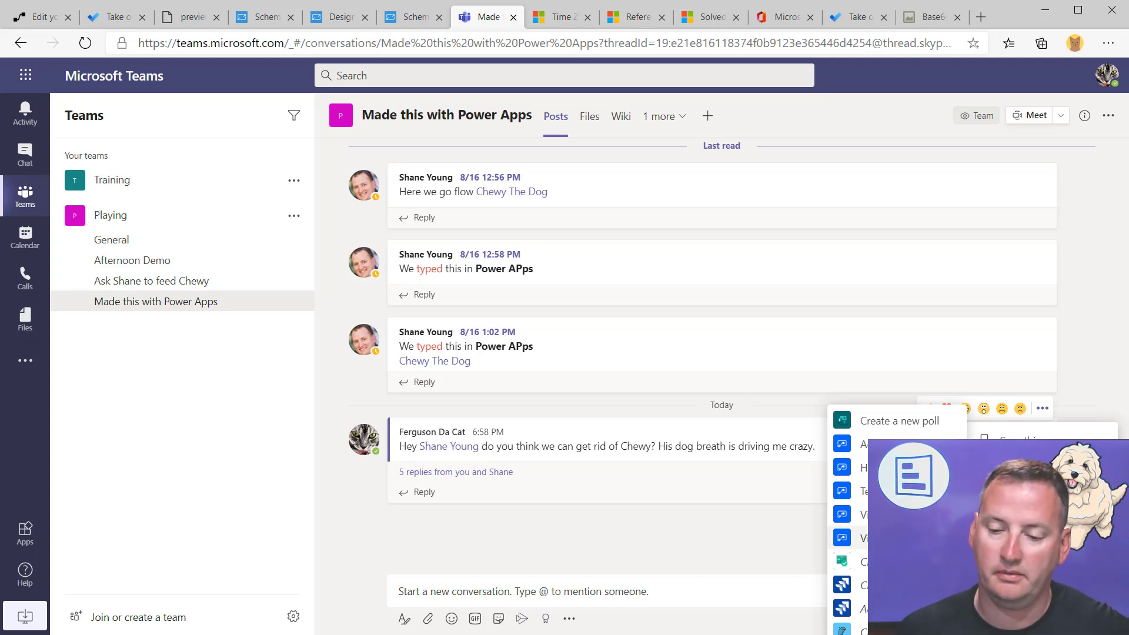
left_click(853, 537)
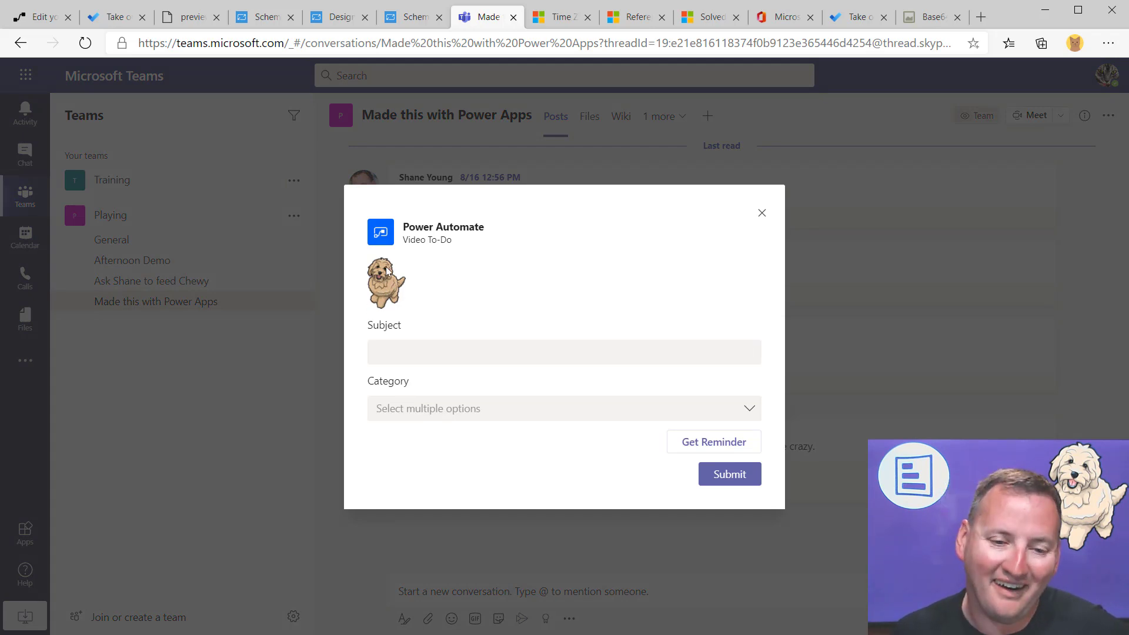
Step: Fill in the card with the subject "Subject goese here" and the categories Green and Yellow
left_click(449, 353)
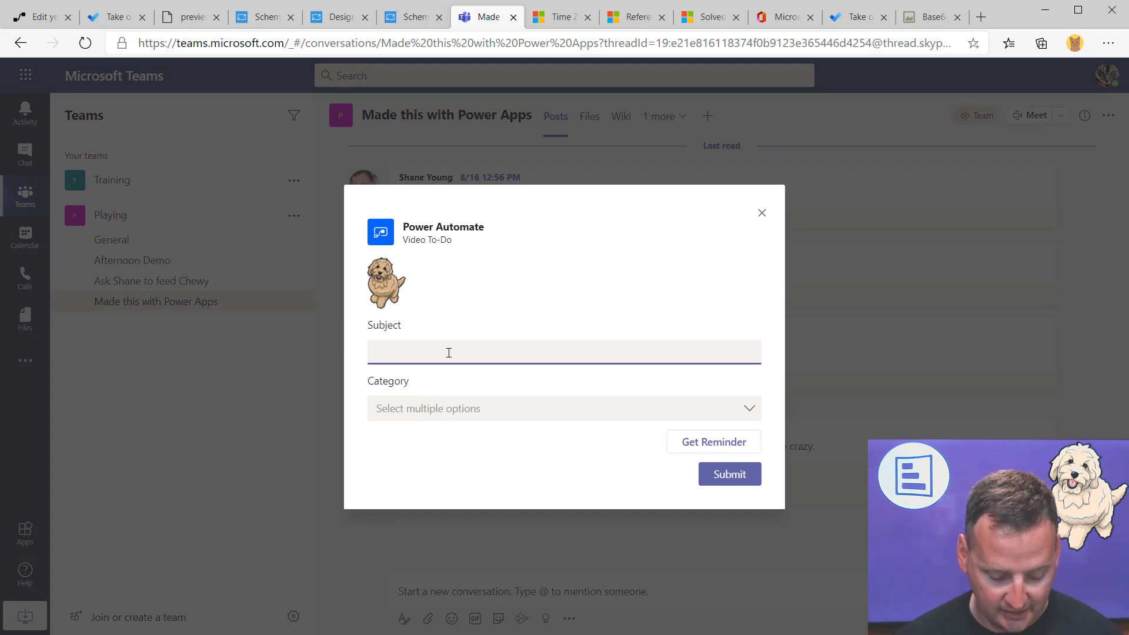
type("Subject goese here")
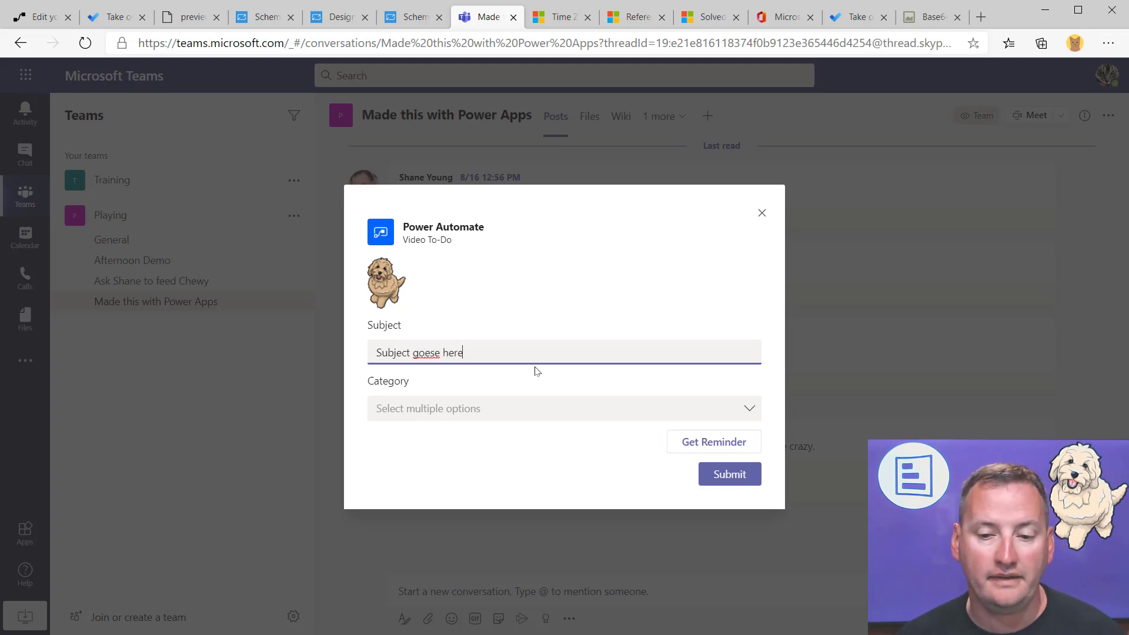
left_click(488, 408)
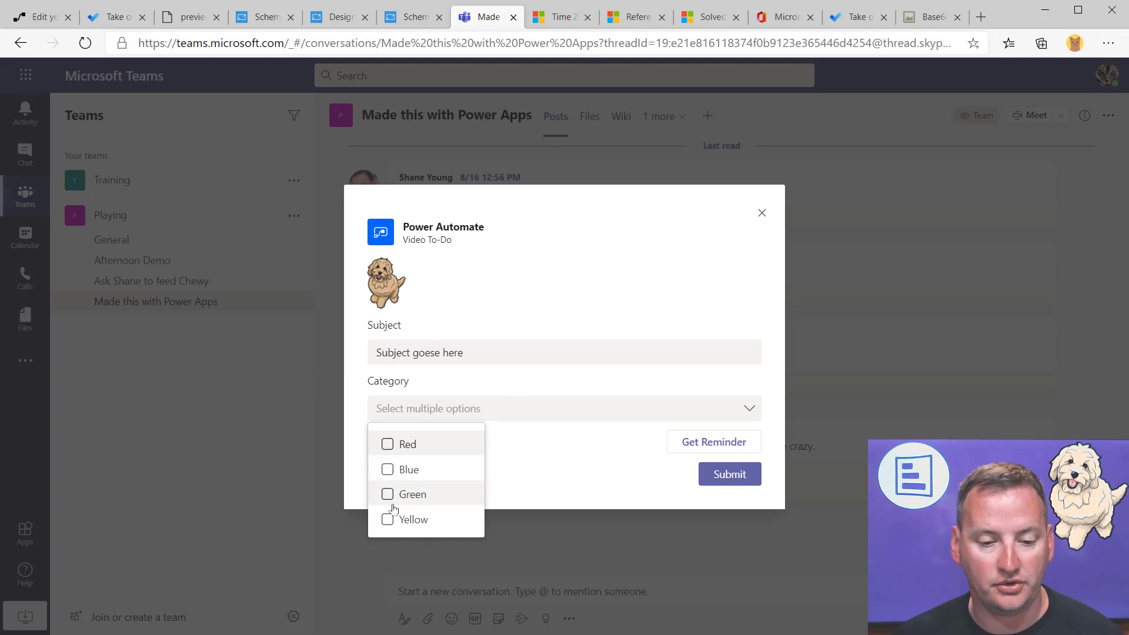
left_click(391, 502)
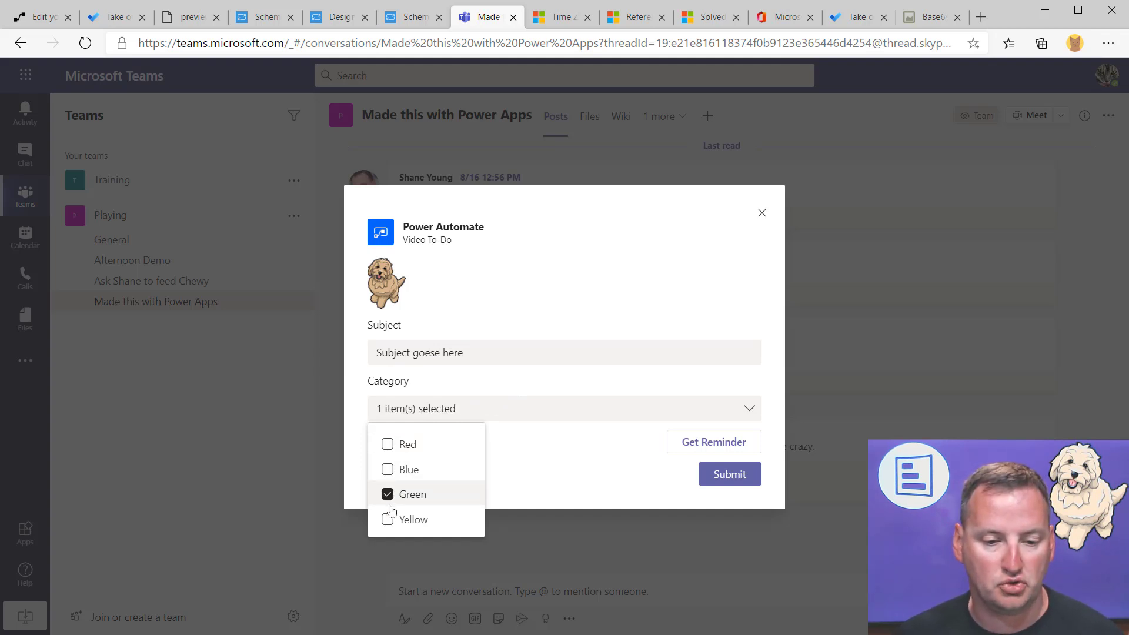
left_click(388, 520)
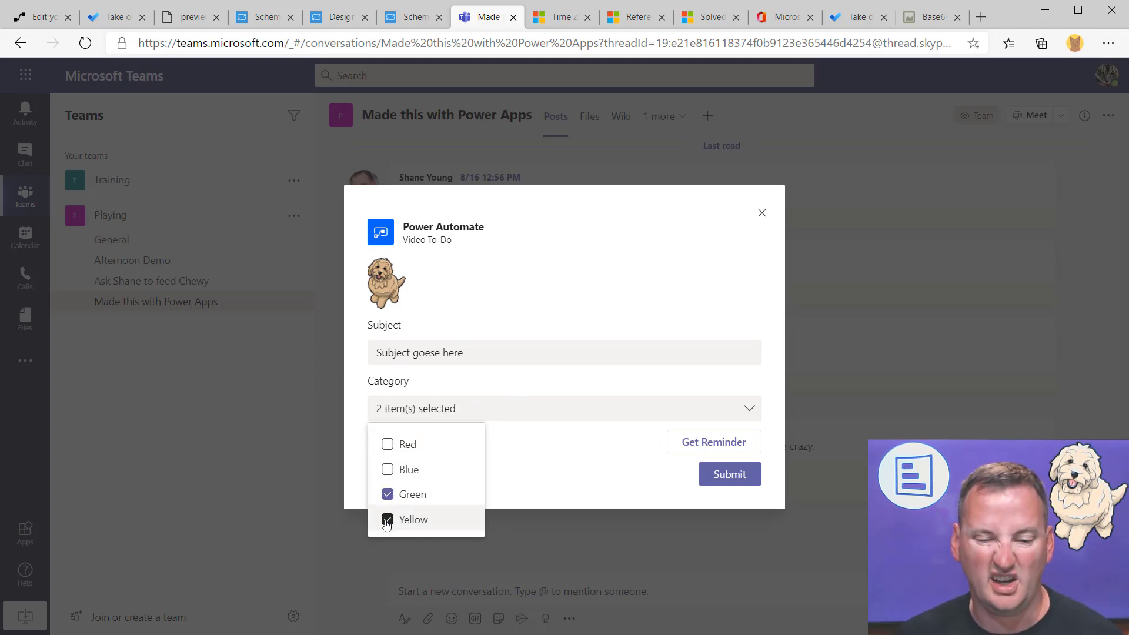
left_click(586, 443)
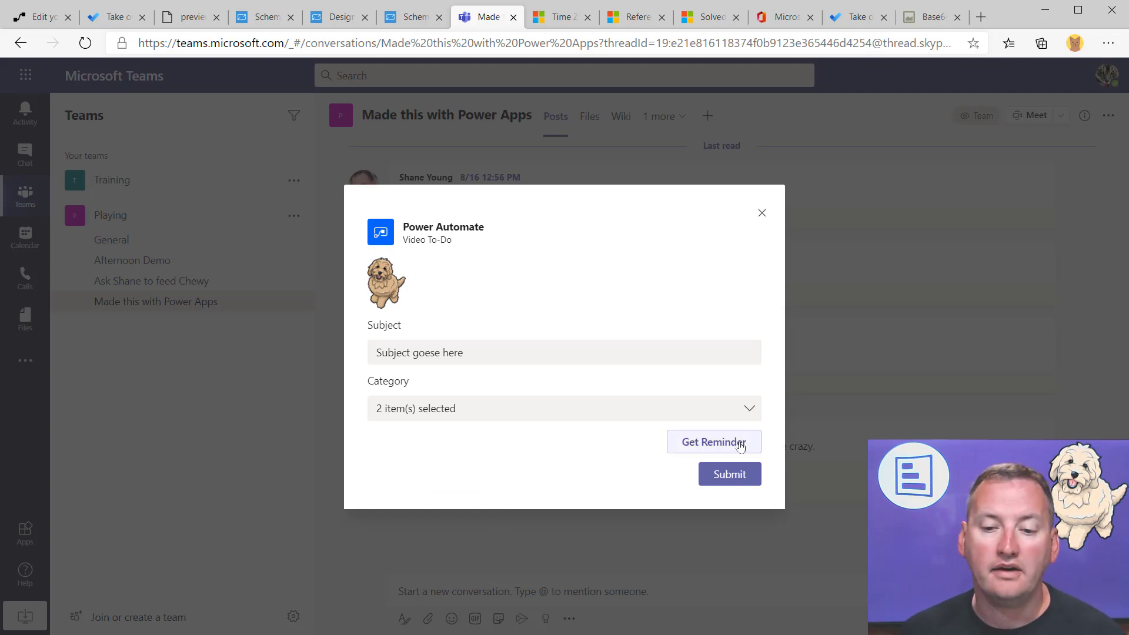
Step: Reveal the reminder fields, set the reminder to Sep 3, 2020 at 9:00 AM, and submit the card
left_click(739, 444)
left_click(471, 444)
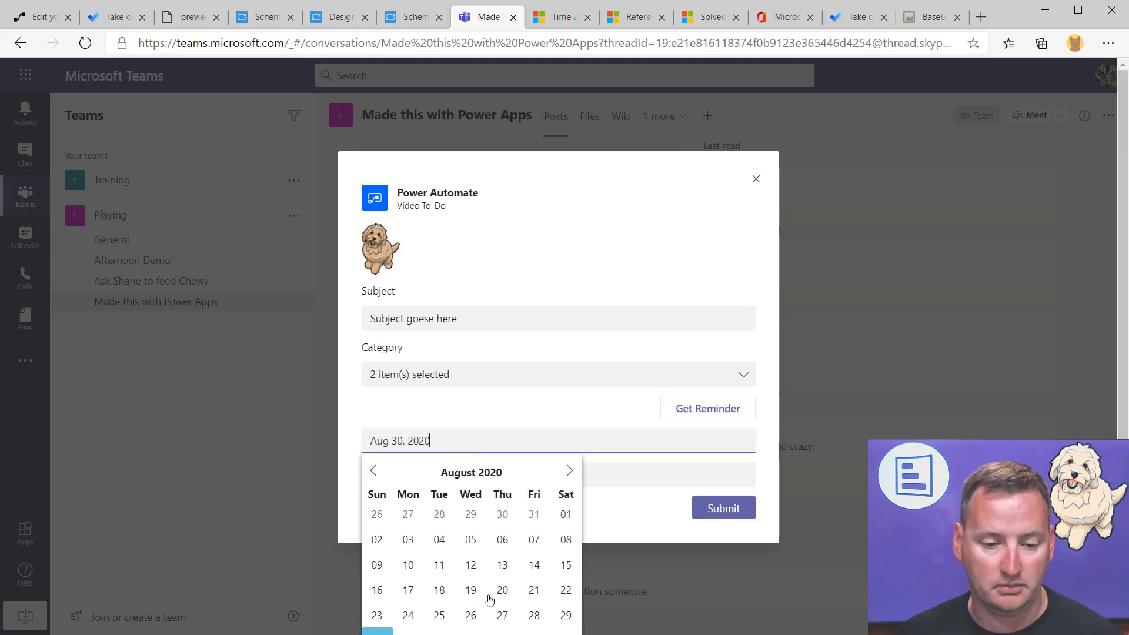
left_click(503, 618)
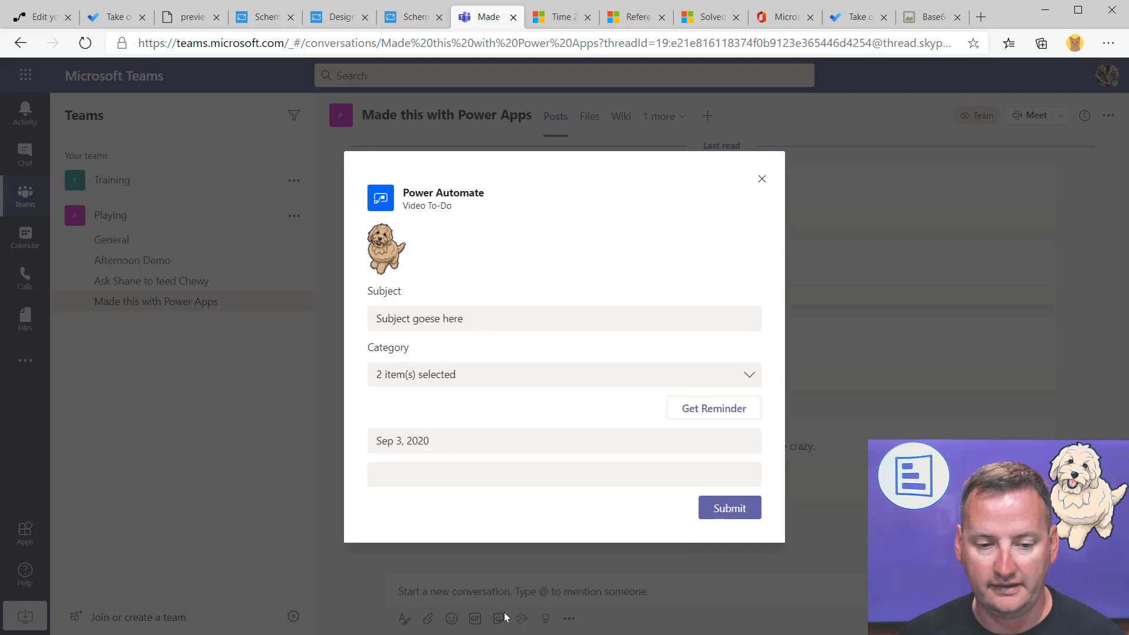
left_click(507, 474)
scroll(404, 550, "down", 3)
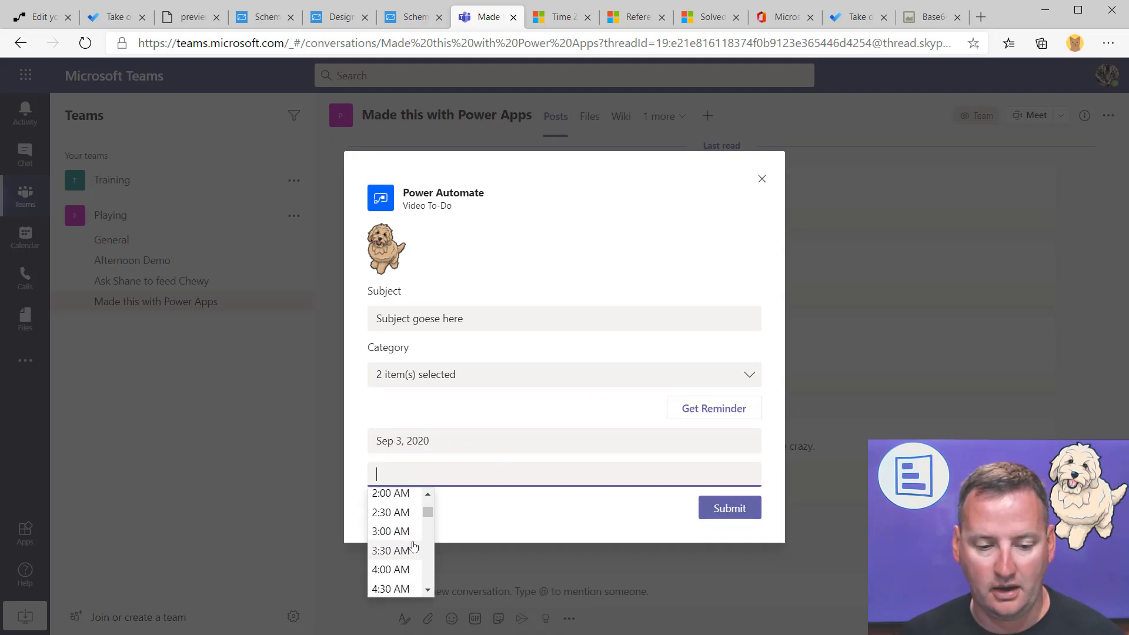
scroll(404, 543, "down", 2)
left_click(395, 538)
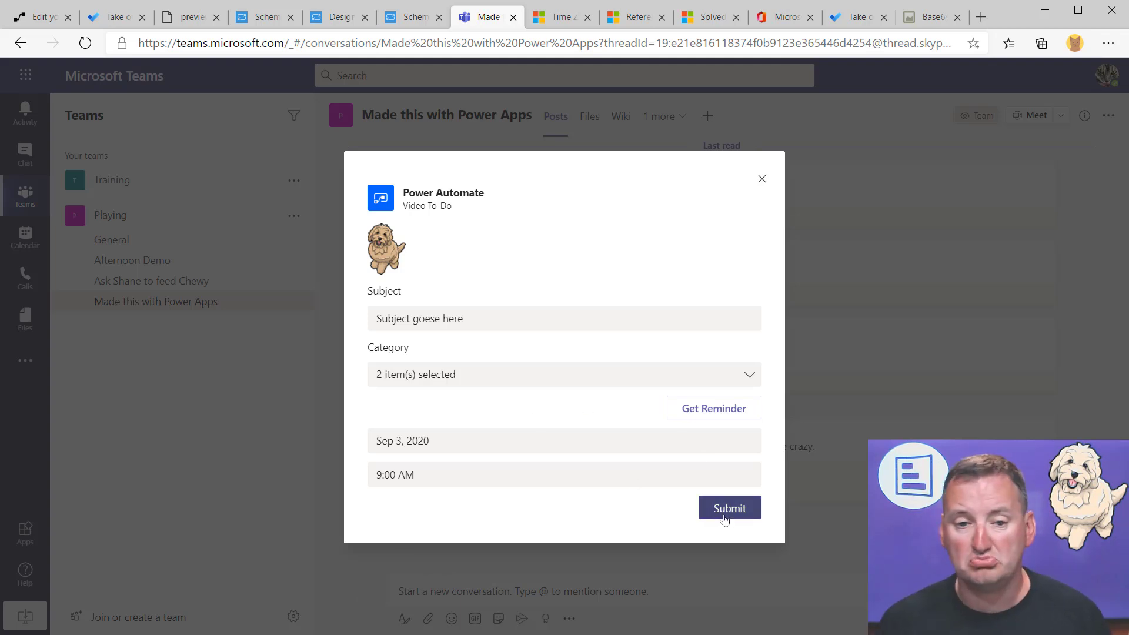
left_click(726, 519)
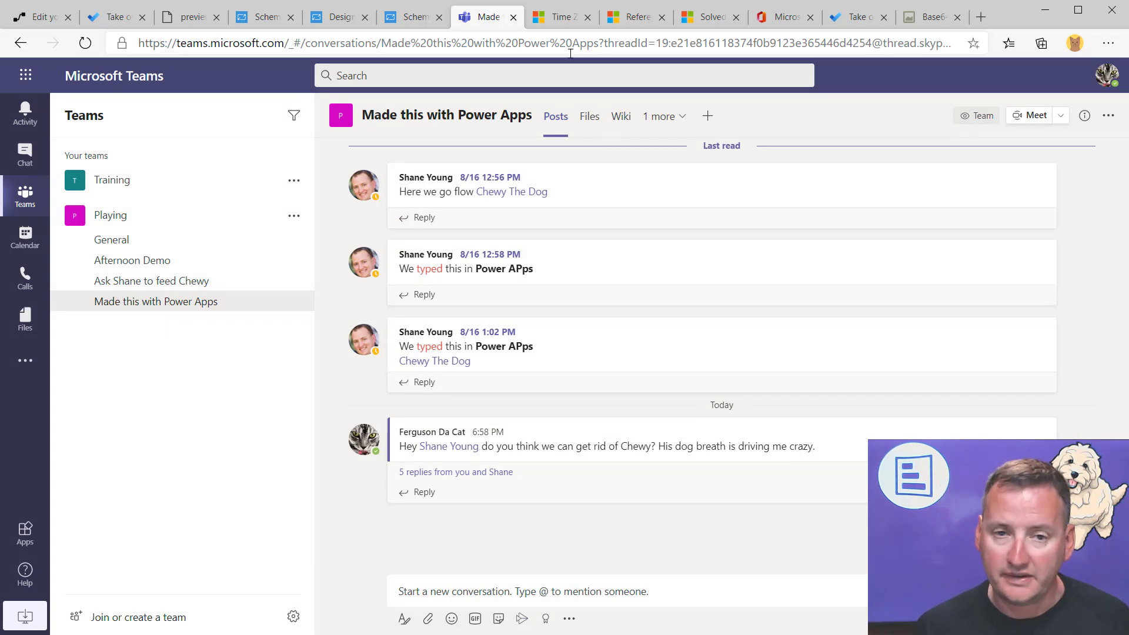
Step: Switch back to Power Automate, leave the flow editor, and open the latest run of Video To-Do
left_click(38, 16)
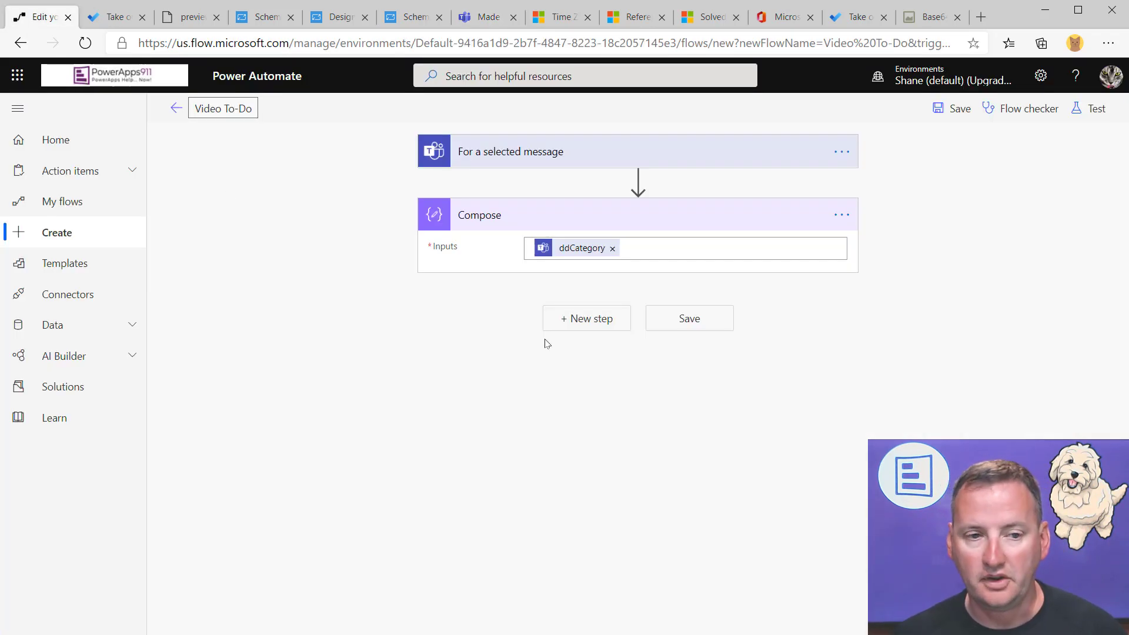
left_click(177, 108)
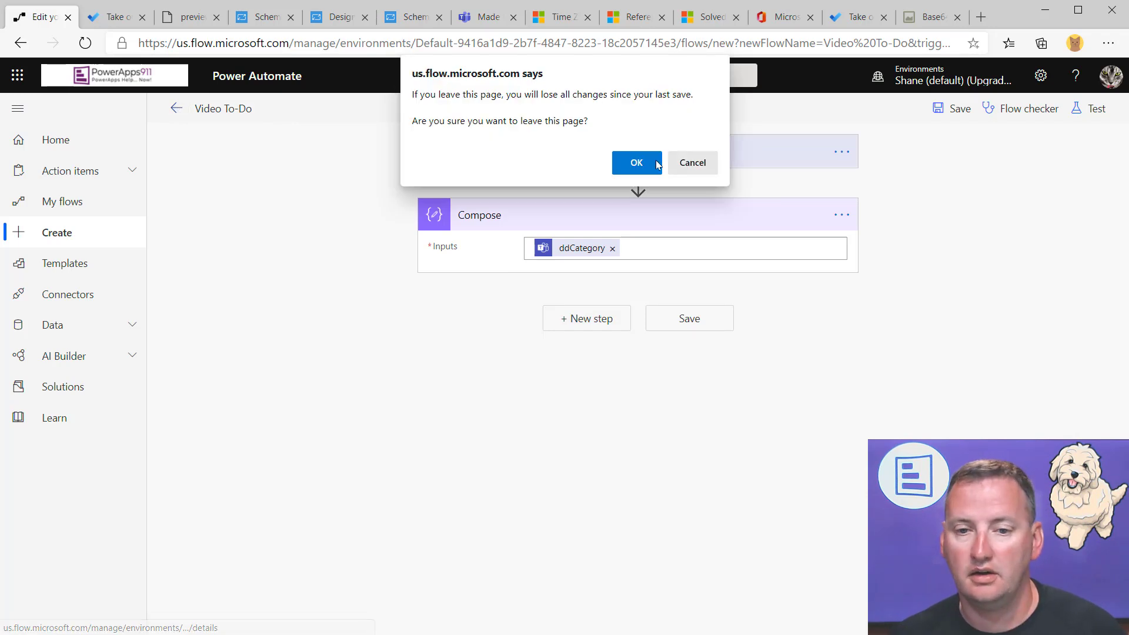
left_click(637, 160)
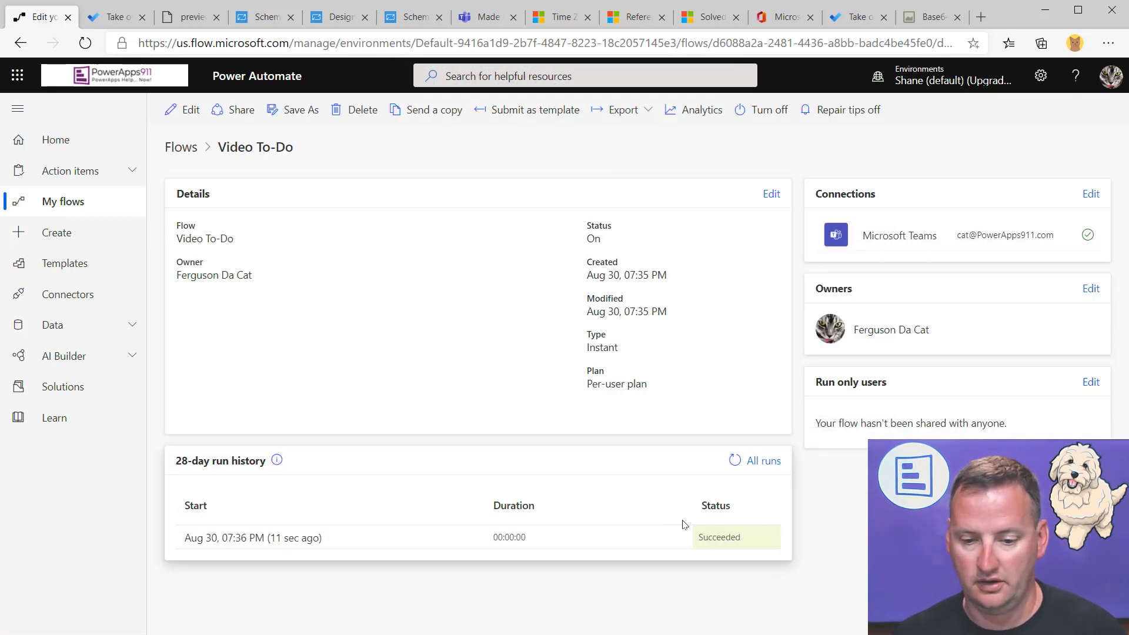
left_click(286, 543)
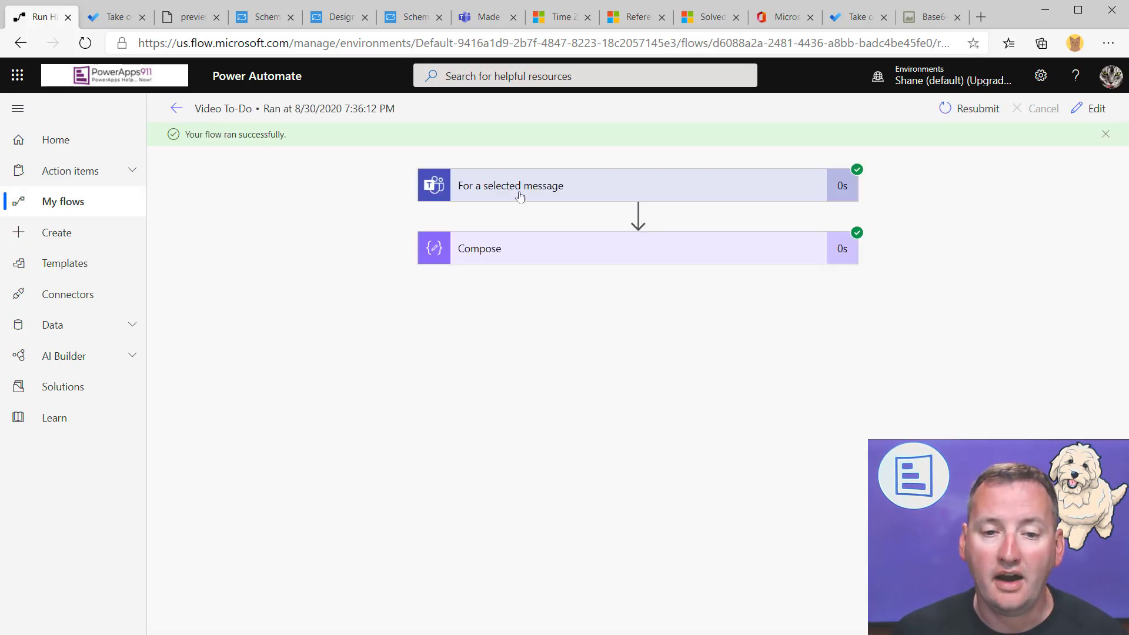
Step: Examine the card outputs in the body returned by the For a selected message trigger
left_click(610, 187)
scroll(688, 333, "down", 3)
scroll(624, 388, "down", 2)
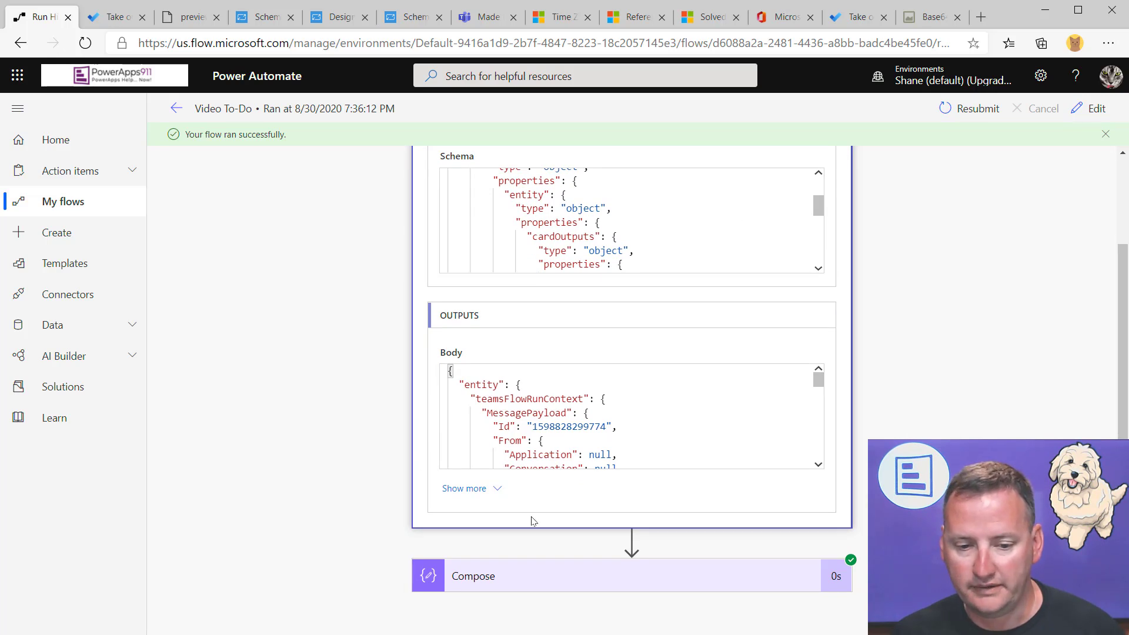
left_click(499, 489)
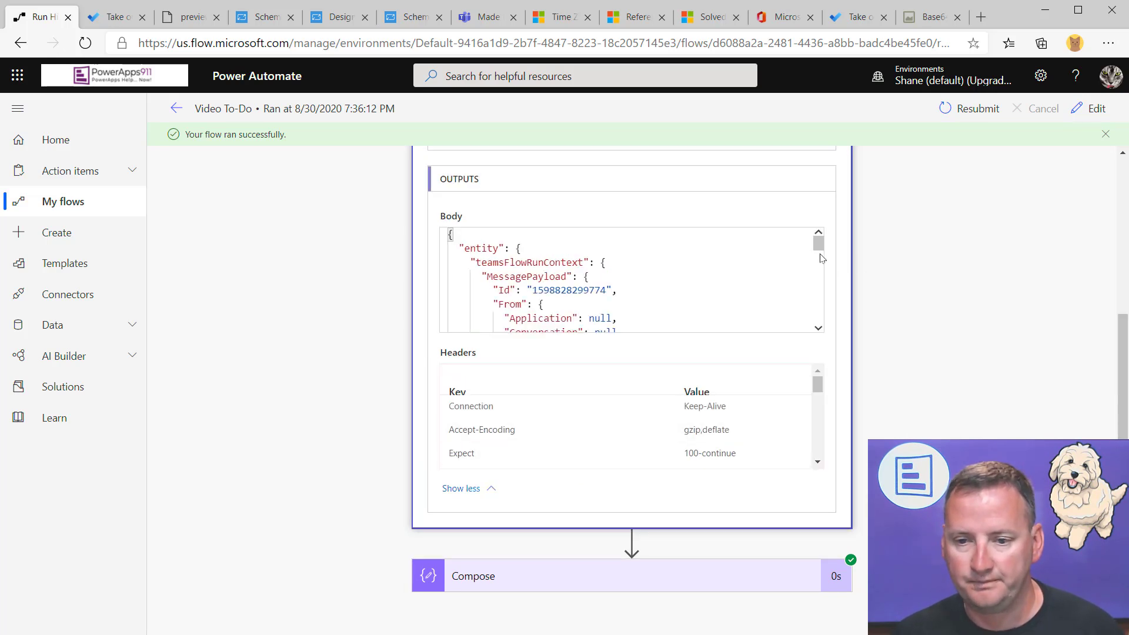
left_click_drag(818, 244, 809, 318)
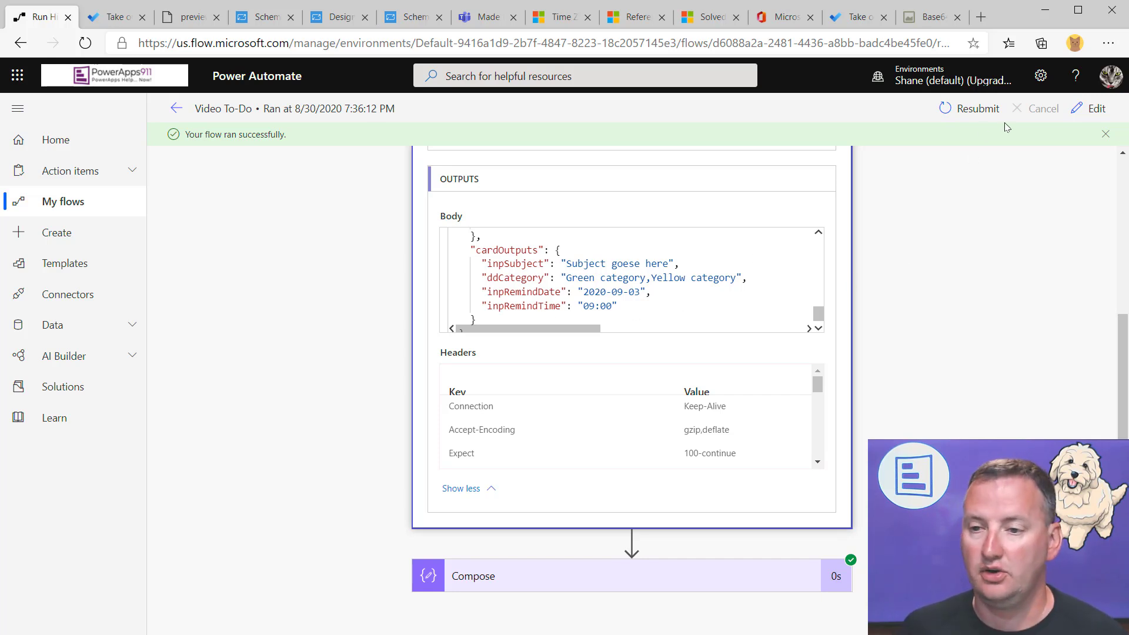
Step: Open the flow for editing and append the Microsoft To-Do (Business) action Add a to-do (V2)
left_click(1096, 110)
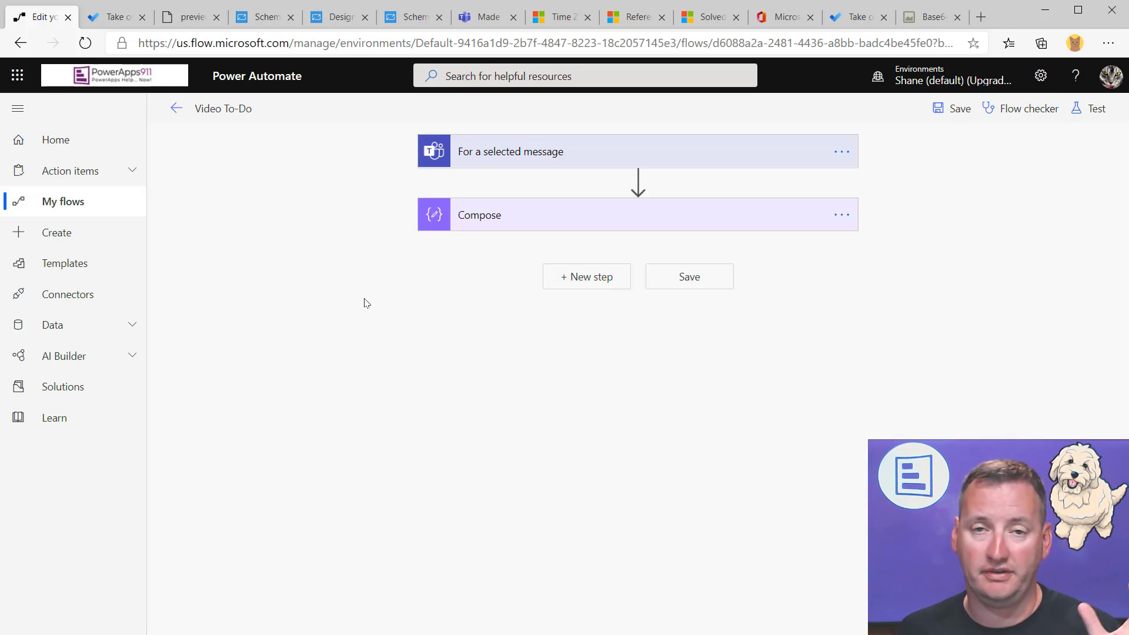
left_click(592, 277)
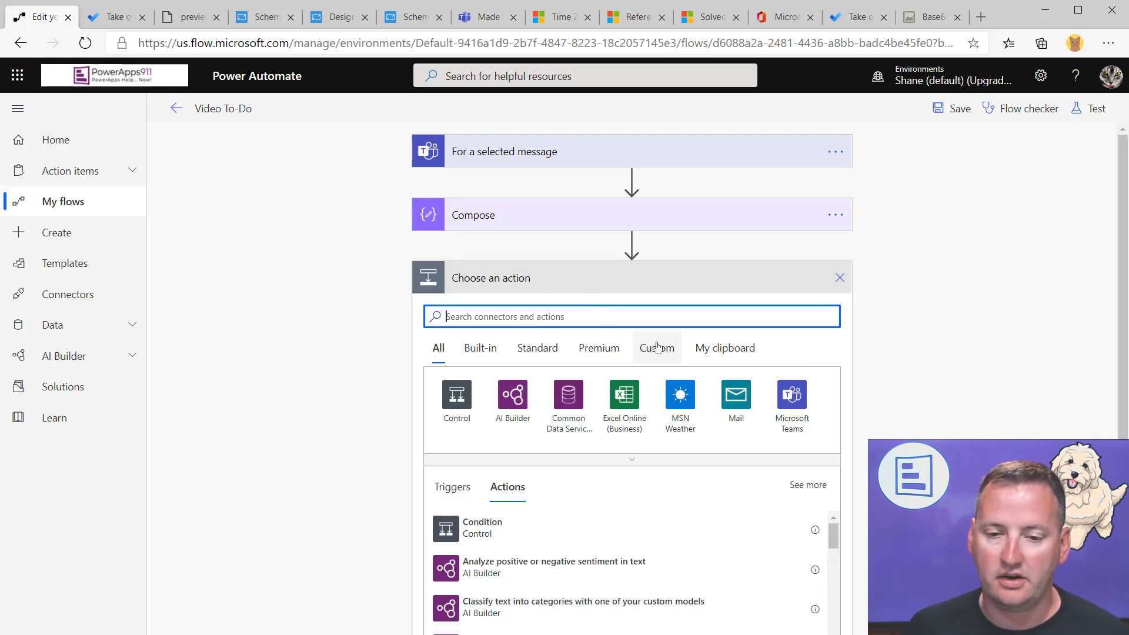
type("to do")
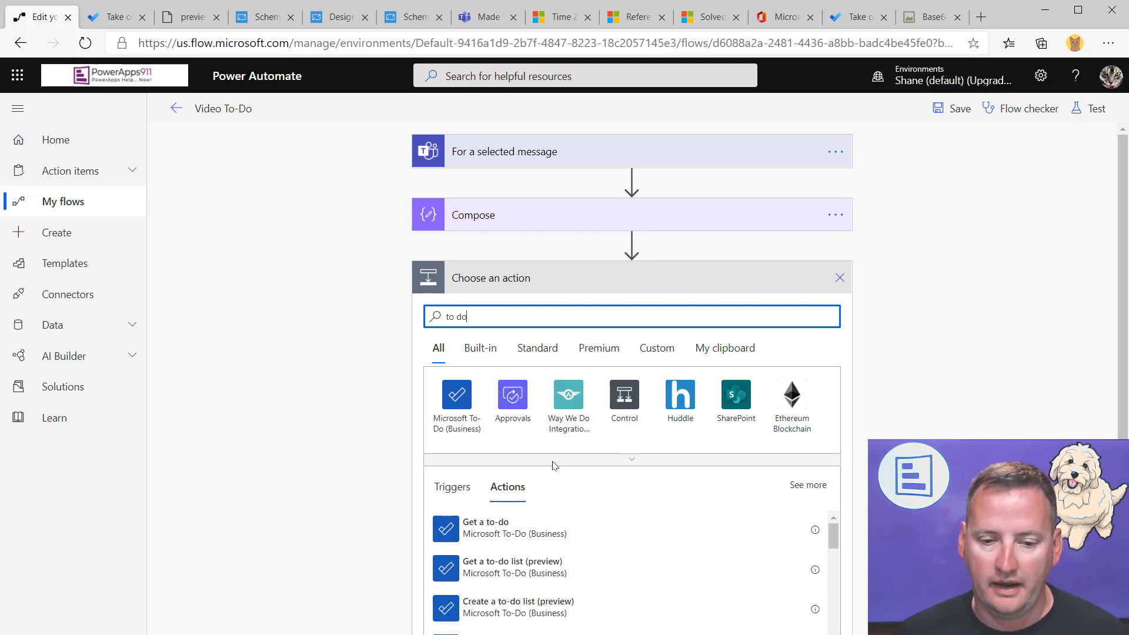
left_click(460, 400)
scroll(1112, 350, "down", 3)
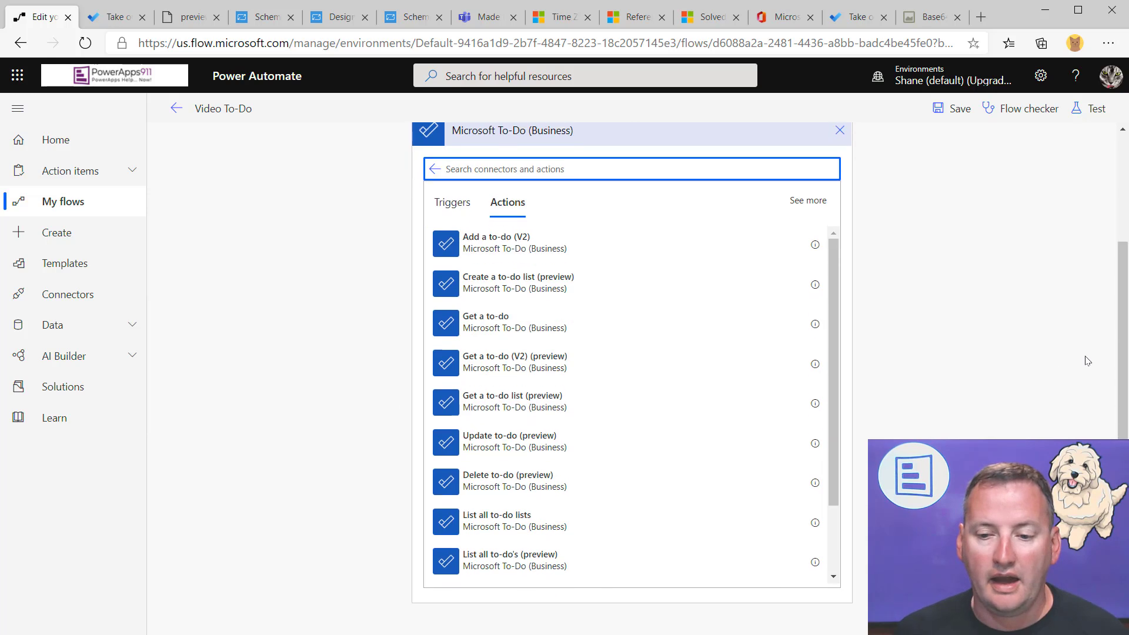
scroll(791, 367, "down", 3)
scroll(790, 370, "up", 3)
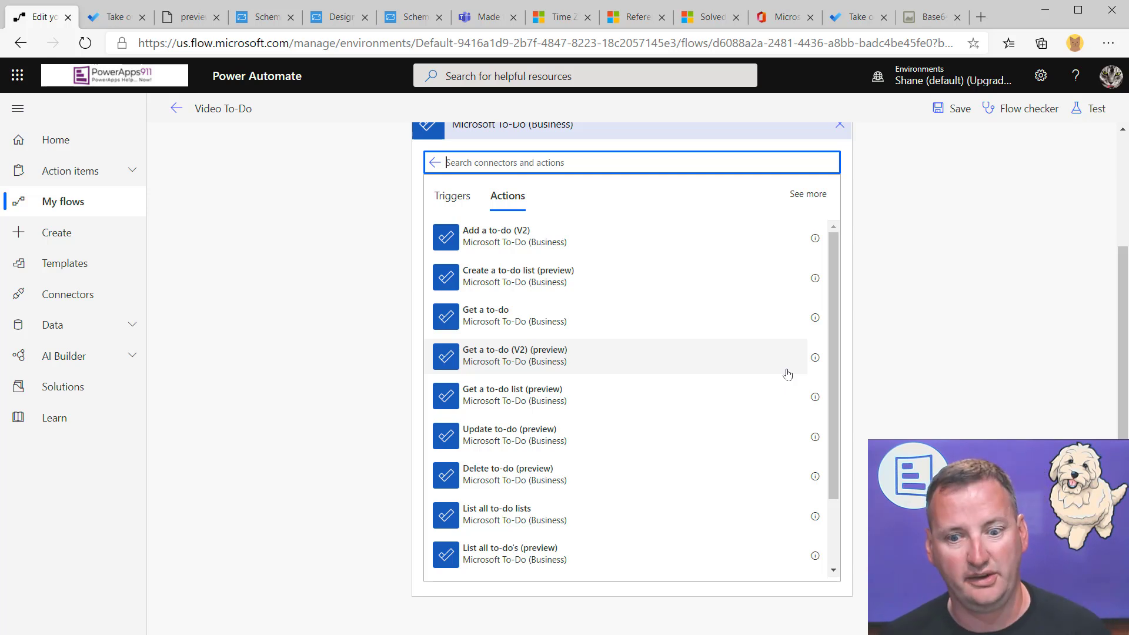
left_click(498, 244)
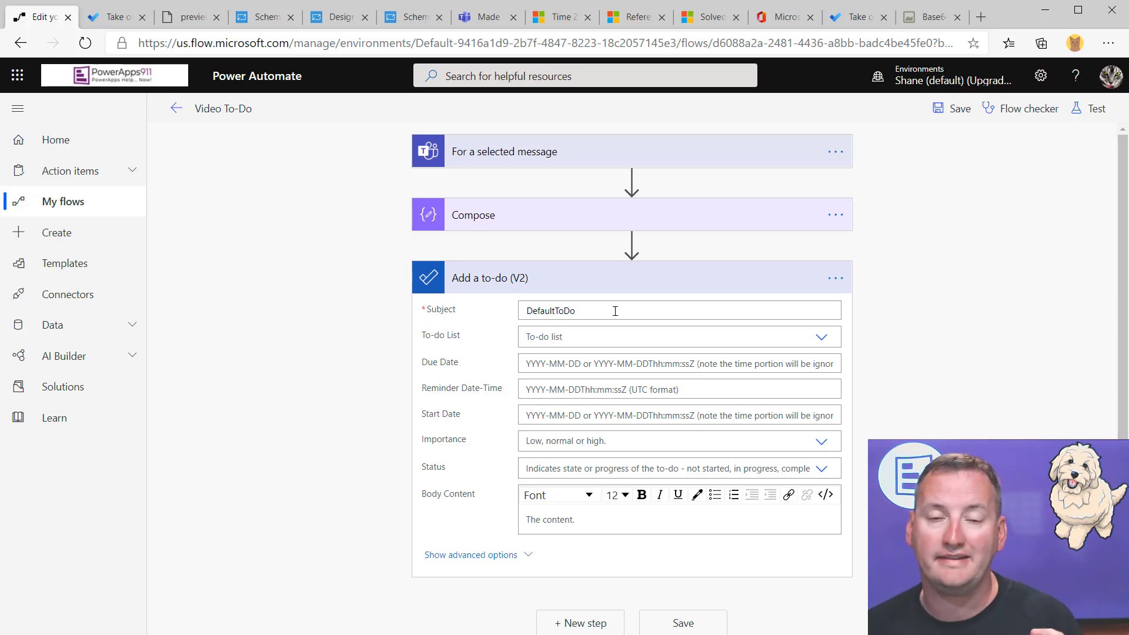
Step: Replace the to-do's default subject with the inpSubject dynamic value followed by "- Created by flow"
left_click_drag(611, 310, 459, 305)
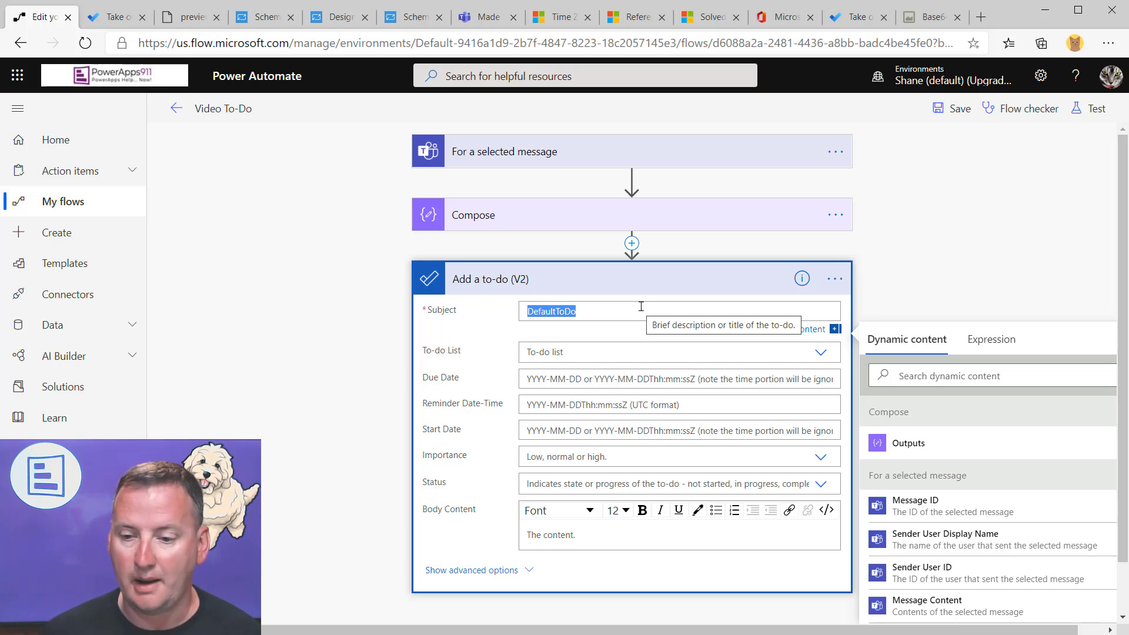
scroll(1006, 520, "down", 2)
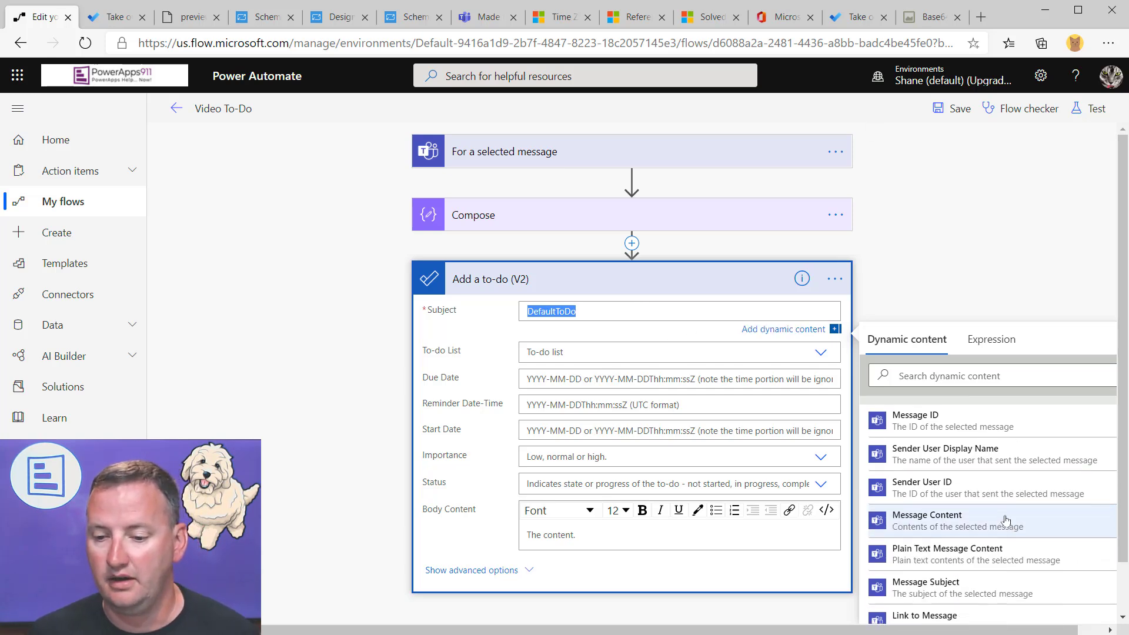
scroll(1005, 520, "down", 2)
scroll(944, 501, "down", 5)
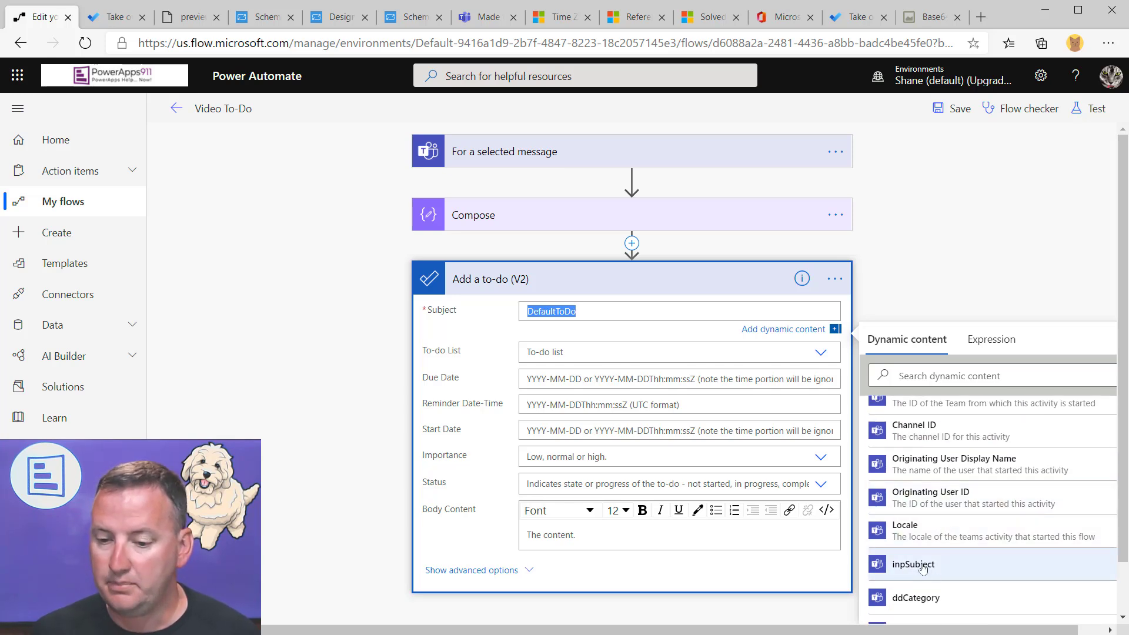
left_click(930, 566)
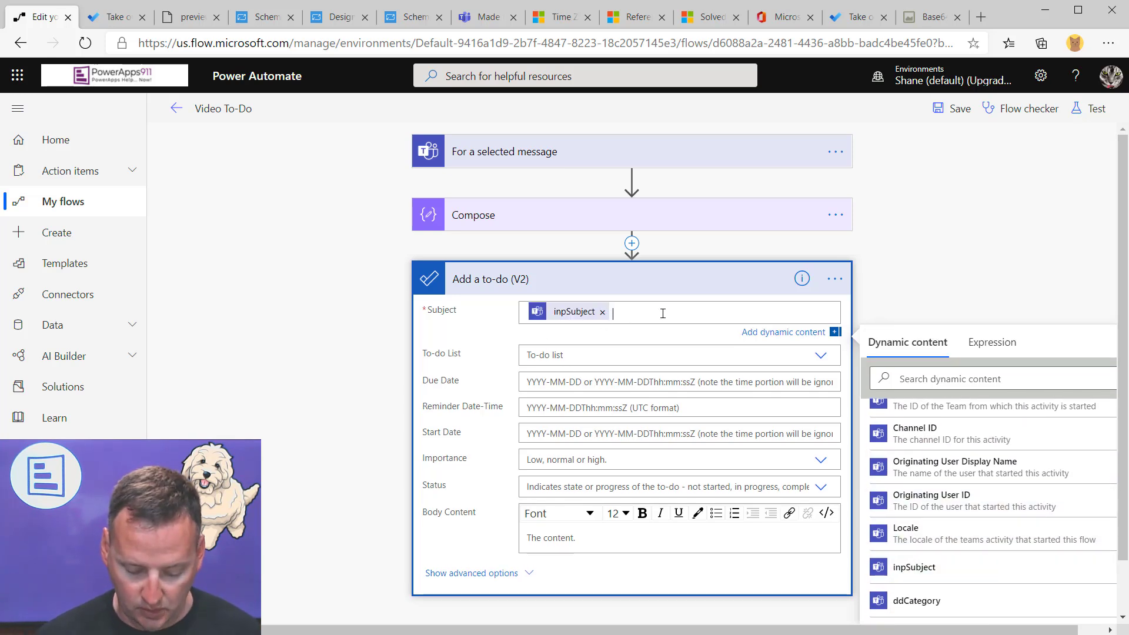
type("- Created by flow")
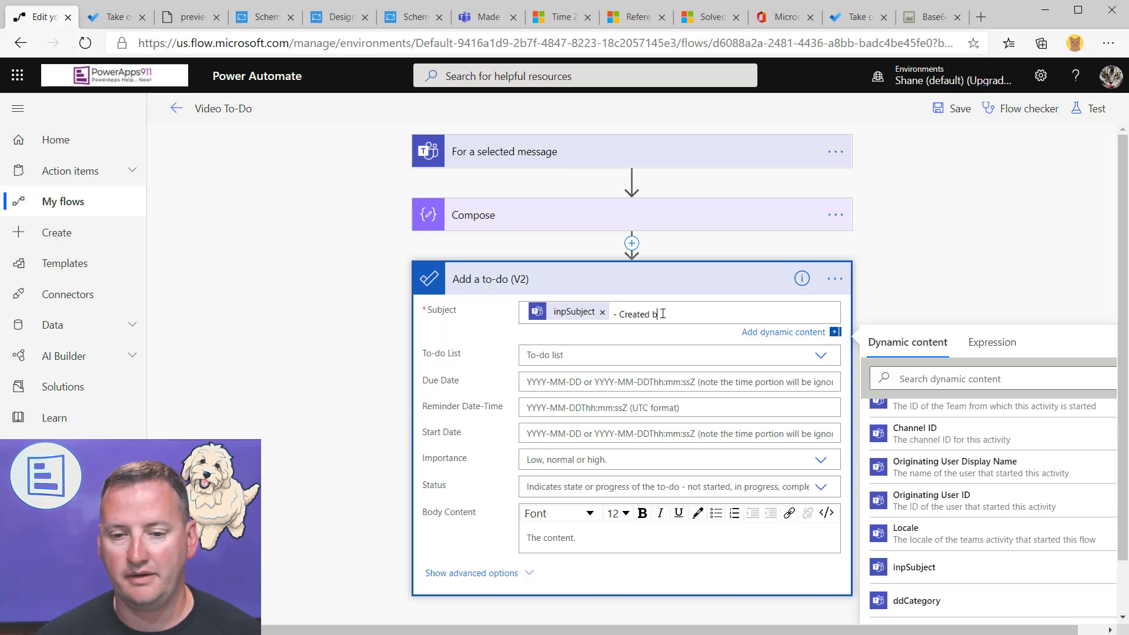
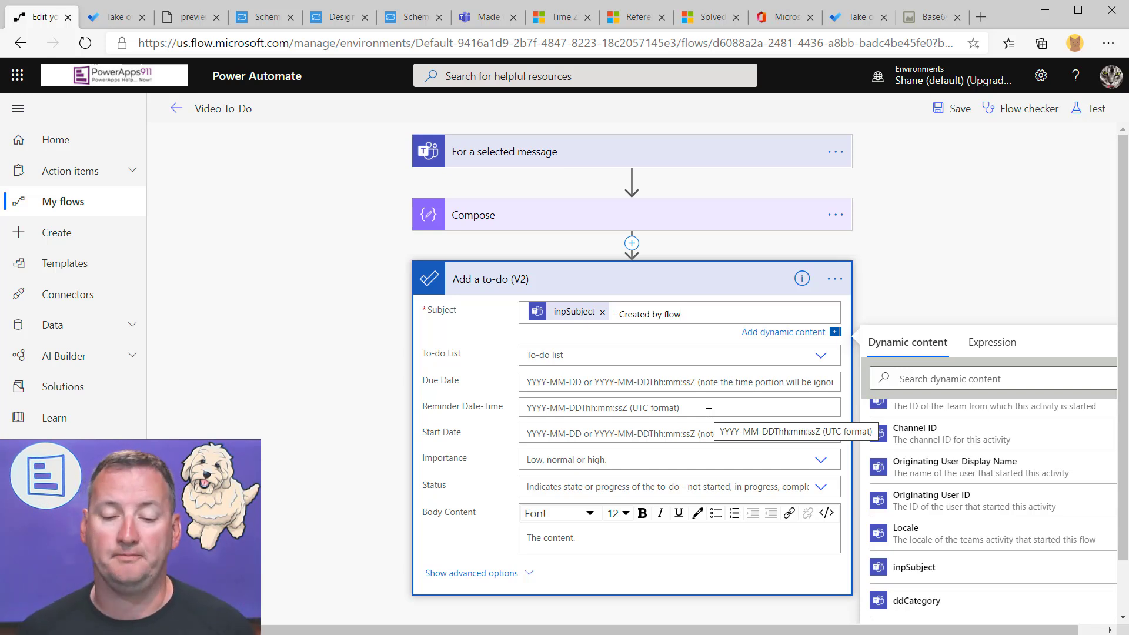
Step: Insert a second Compose action between the existing Compose and Add a to-do (V2)
left_click(640, 216)
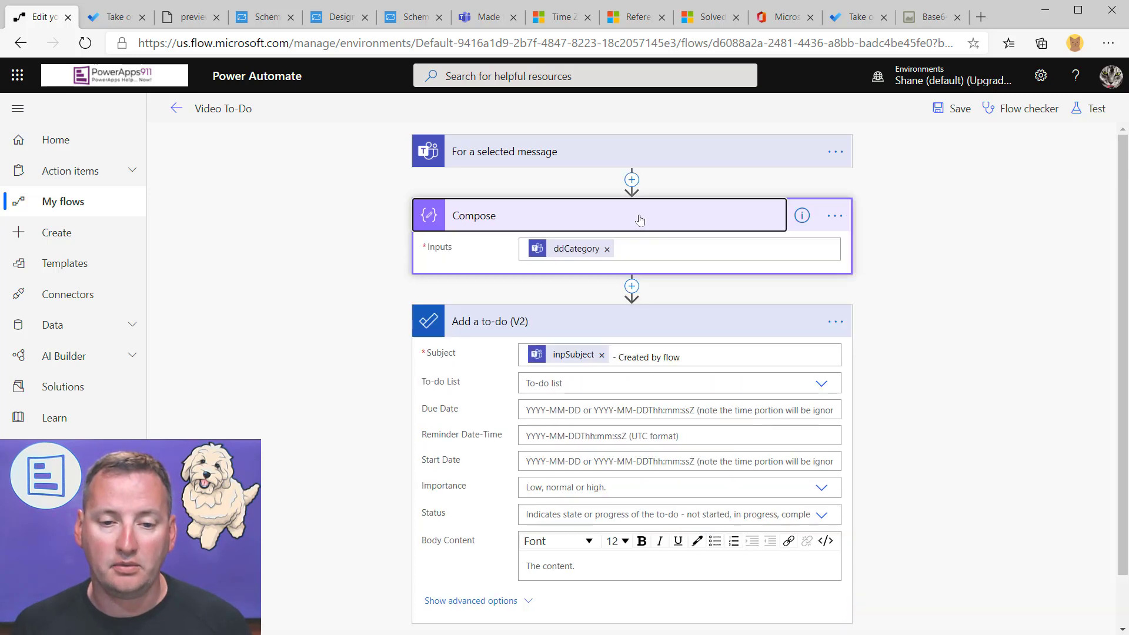
left_click(650, 220)
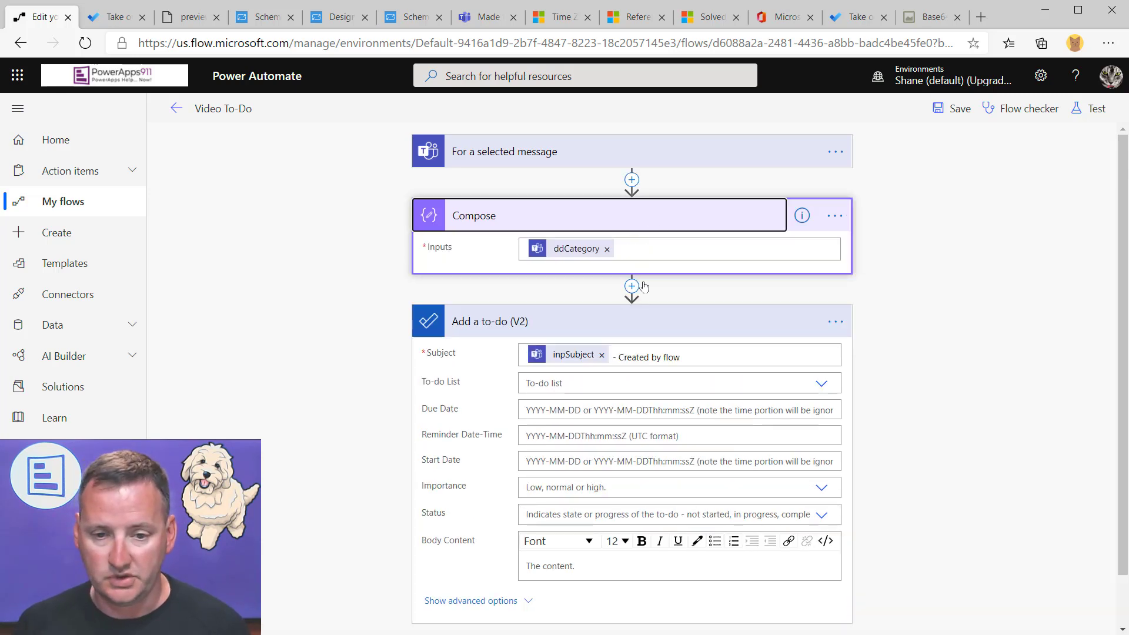
left_click(633, 244)
left_click(639, 263)
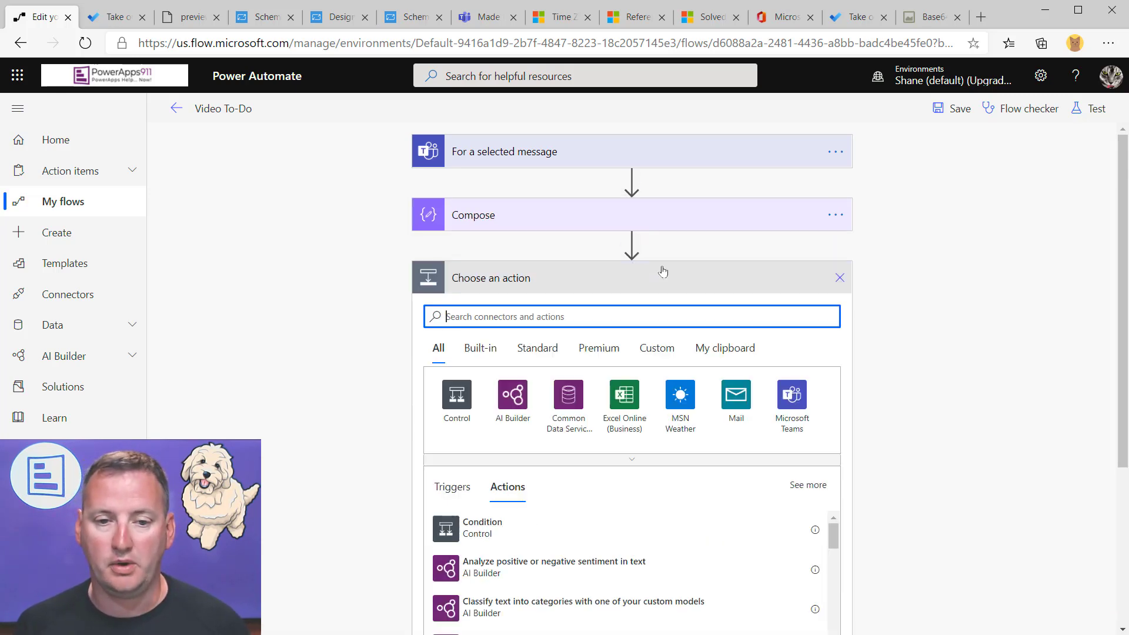
type("compose")
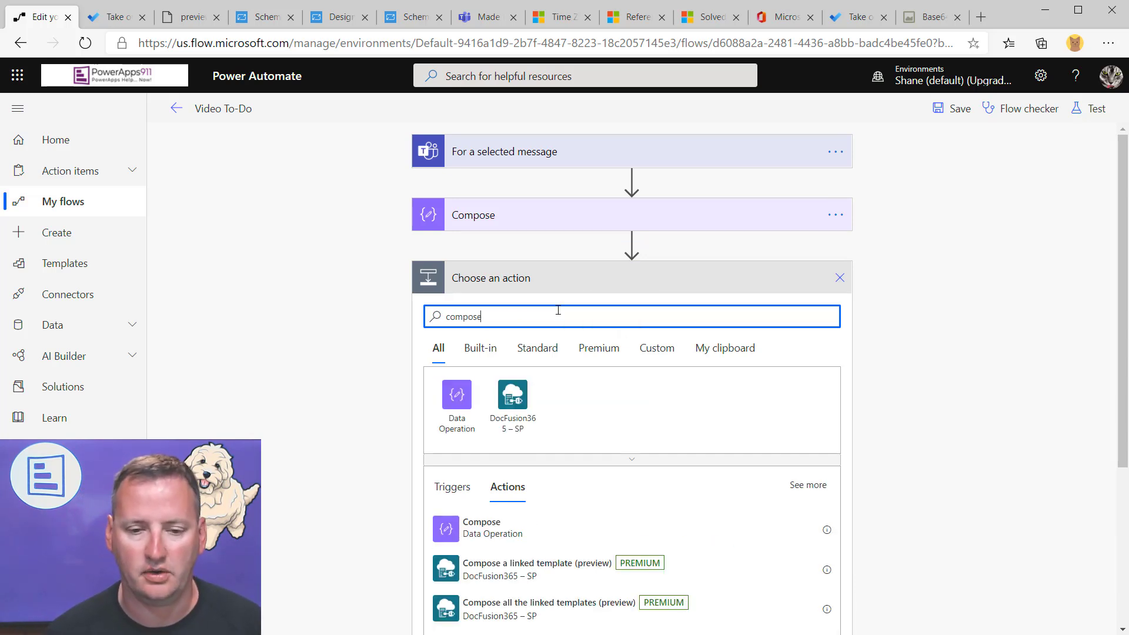
left_click(471, 531)
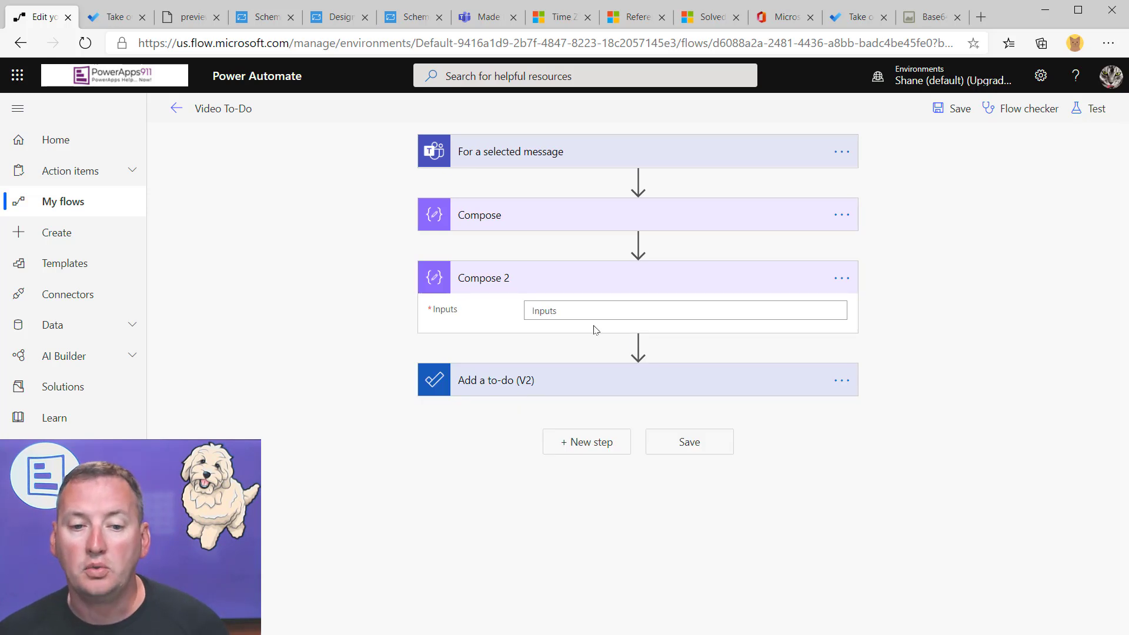
Step: Set the inputs of Compose 2 to the dynamic values inpRemindDate and inpRemindTime, in that order
left_click(617, 310)
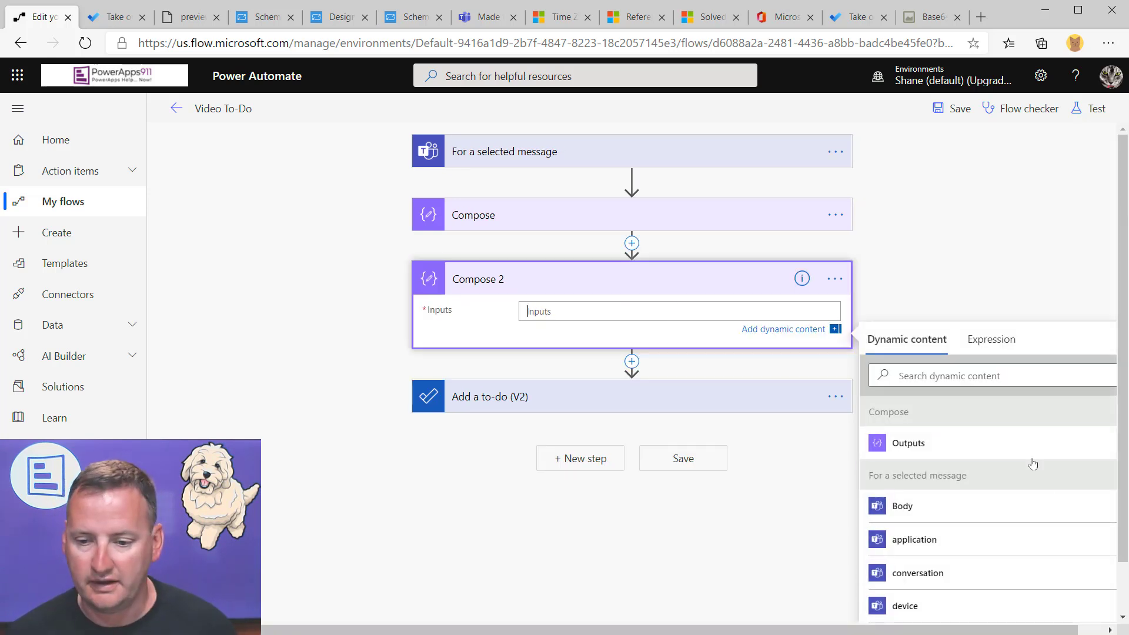
scroll(996, 416, "down", 2)
left_click(993, 377)
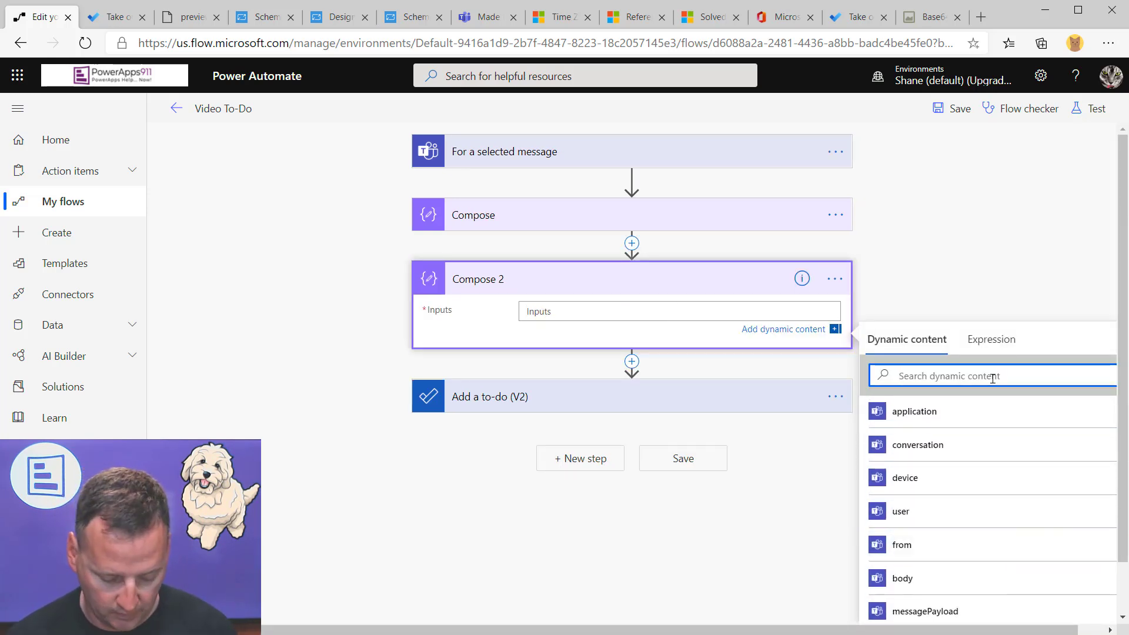
type("remin")
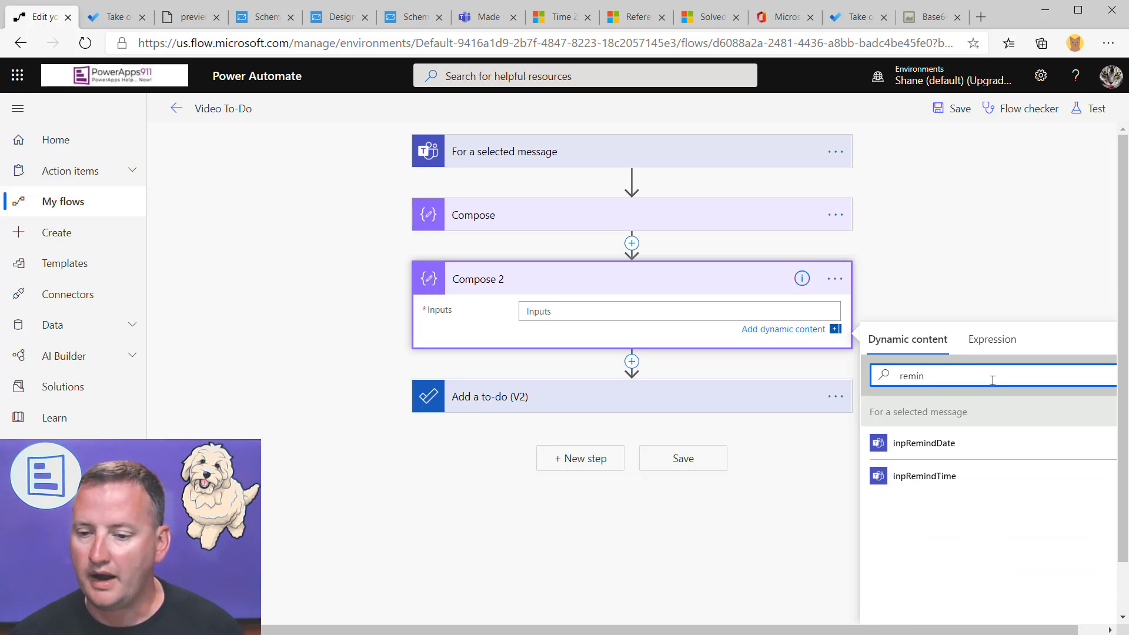
left_click(909, 446)
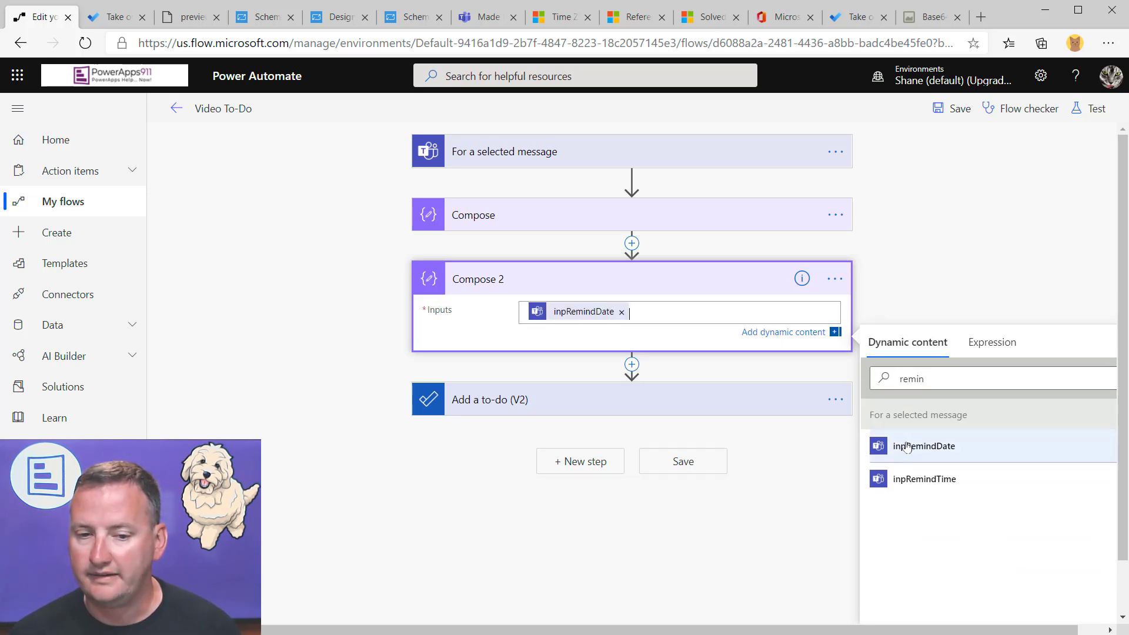
left_click(926, 478)
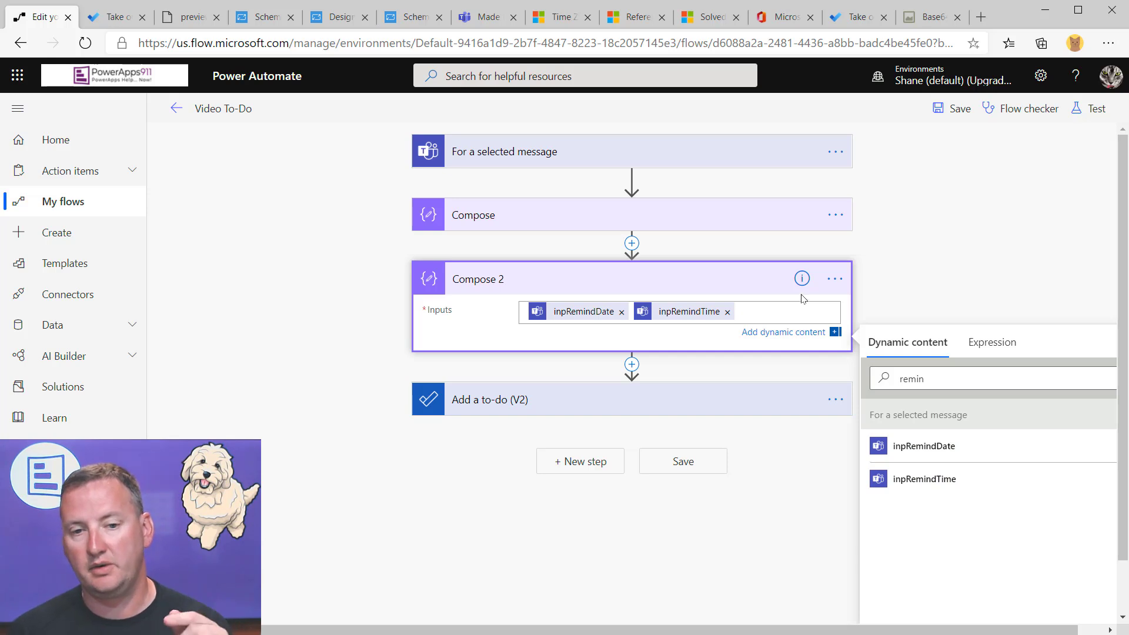
left_click(947, 274)
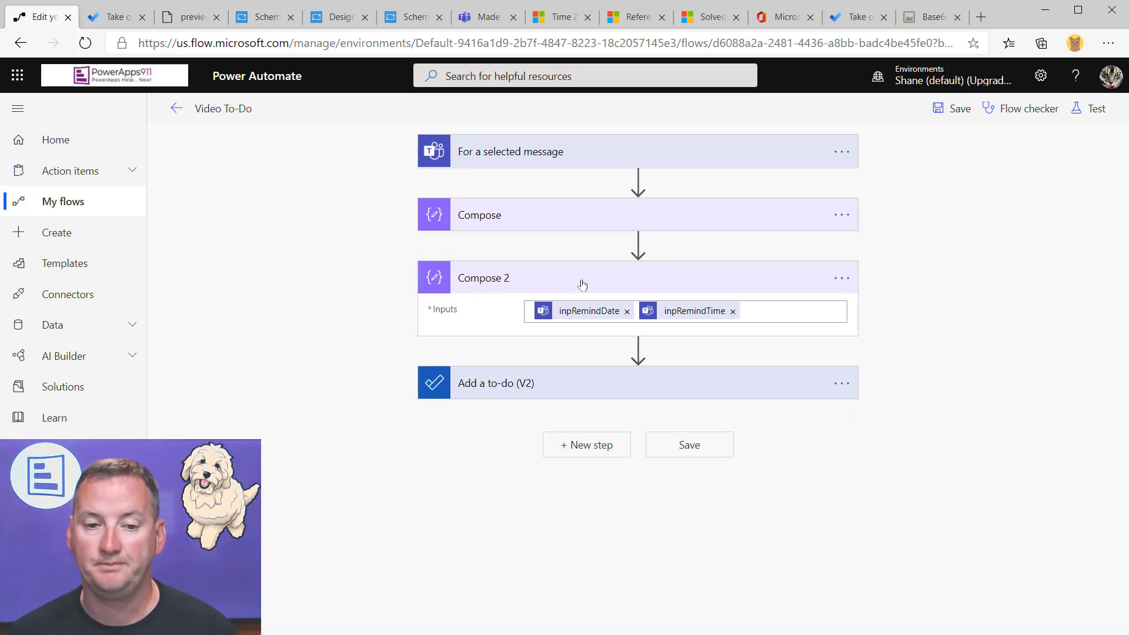
Step: Start a convertToUtc expression for the Reminder Date-Time of the Add a to-do (V2) action
left_click(647, 391)
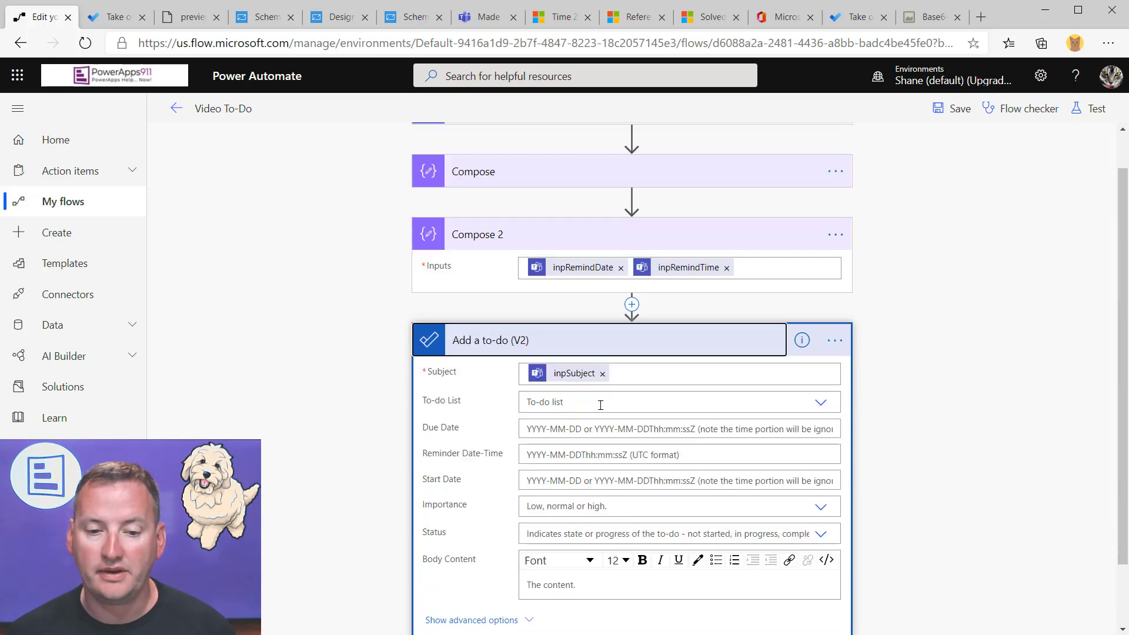
left_click(588, 421)
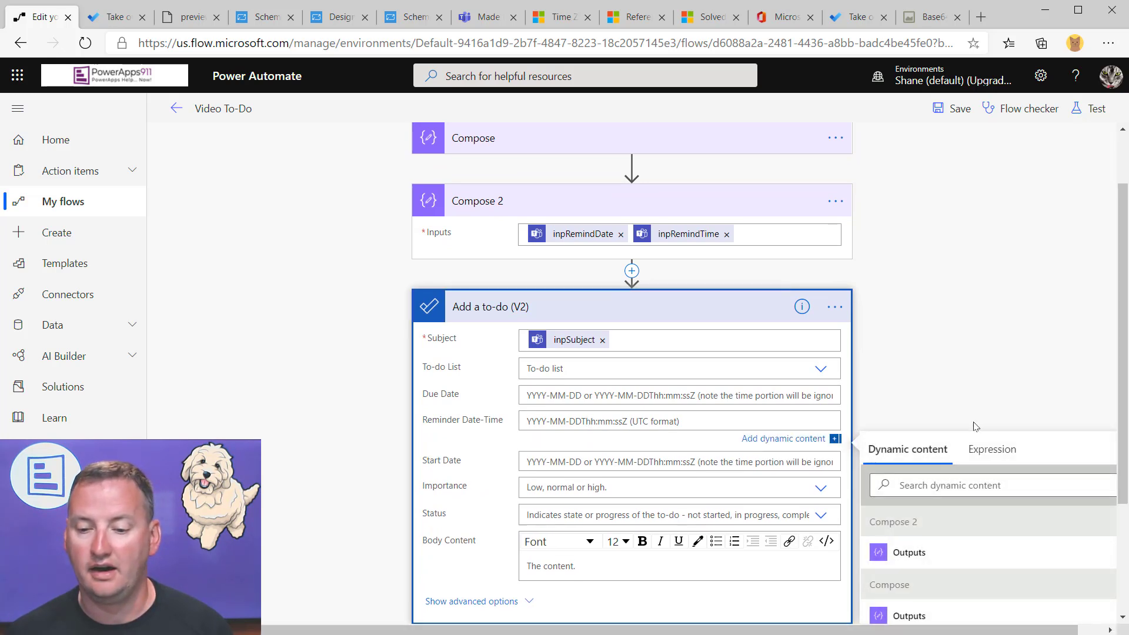
scroll(1125, 432, "down", 1)
scroll(1047, 506, "down", 2)
scroll(1043, 510, "up", 2)
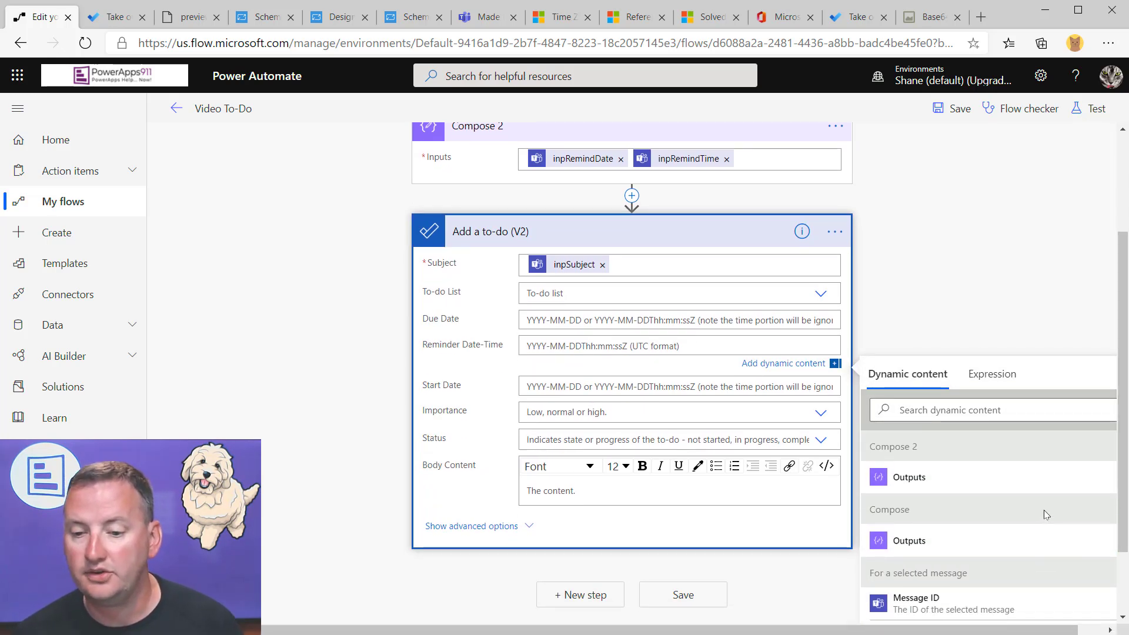
scroll(1051, 501, "down", 2)
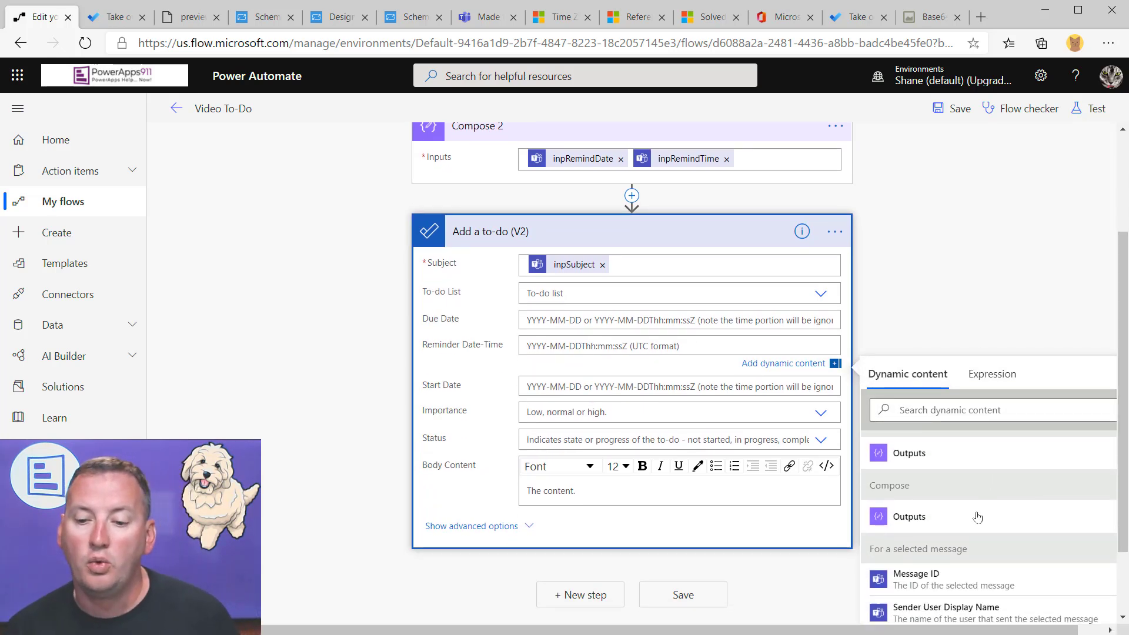
left_click(992, 374)
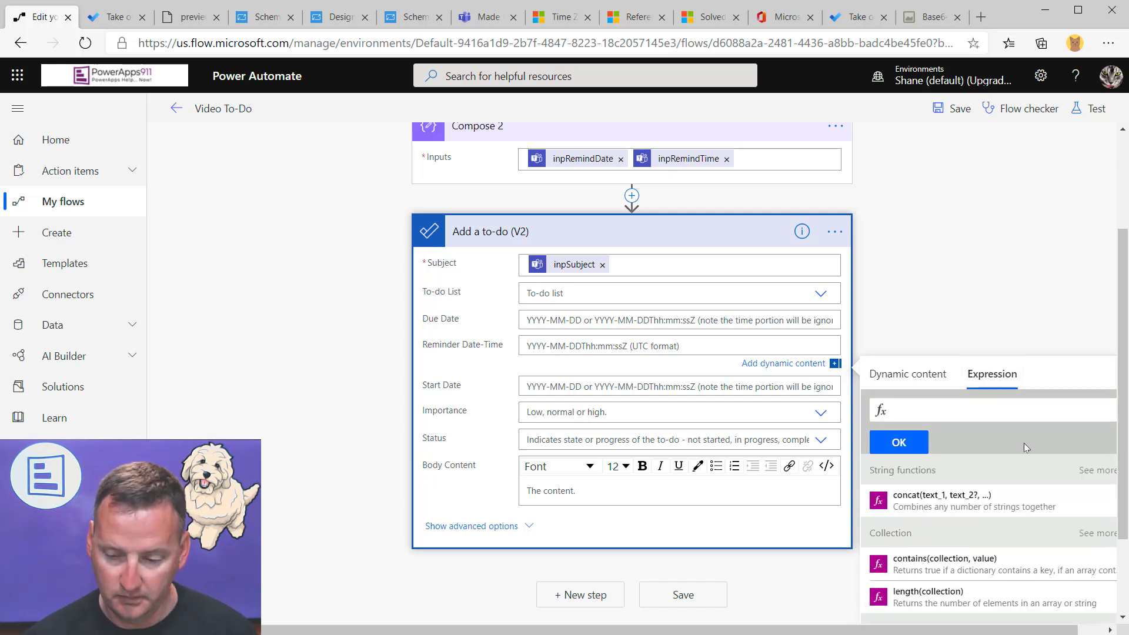
type("utc")
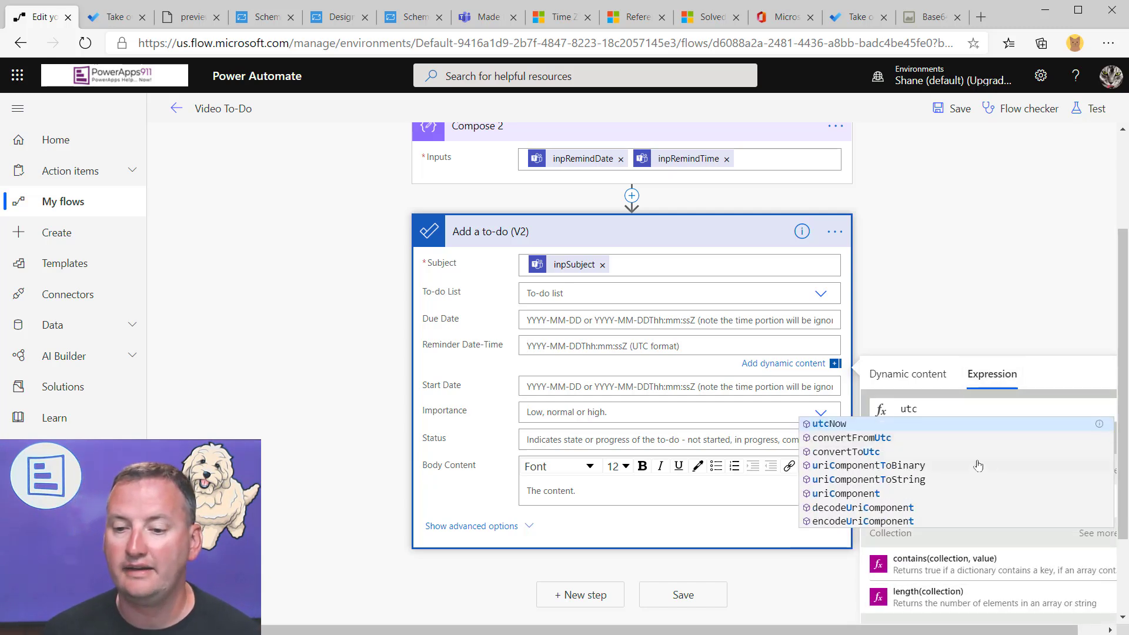
left_click(847, 453)
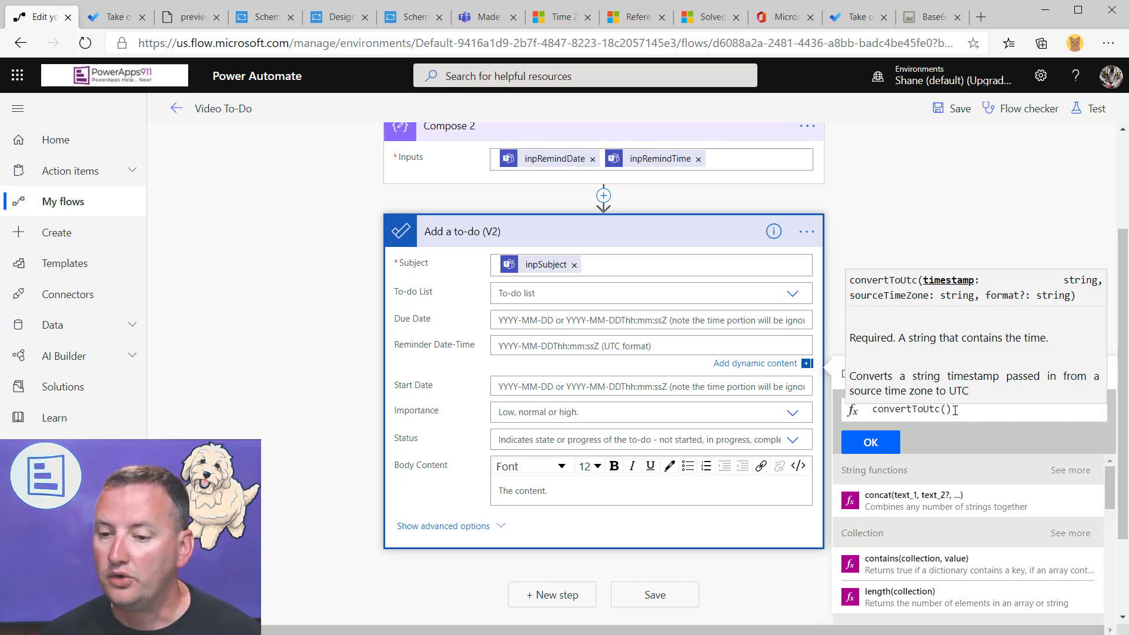
Step: Use the Compose 2 Outputs dynamic value as the convertToUtc timestamp and add a comma for the next argument
left_click(897, 374)
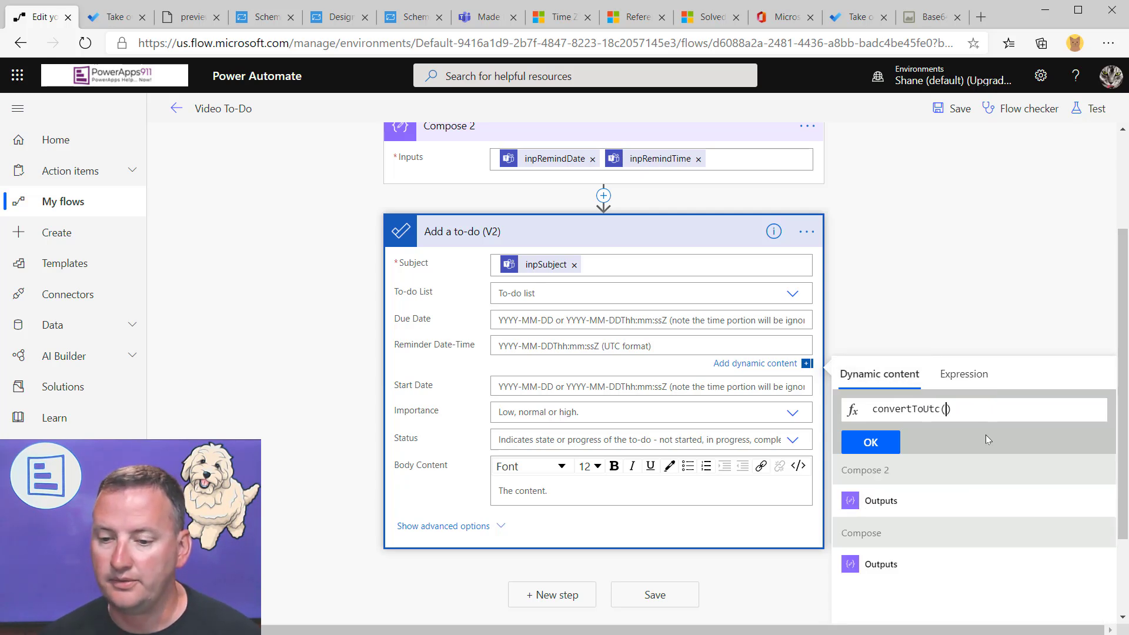
left_click(876, 503)
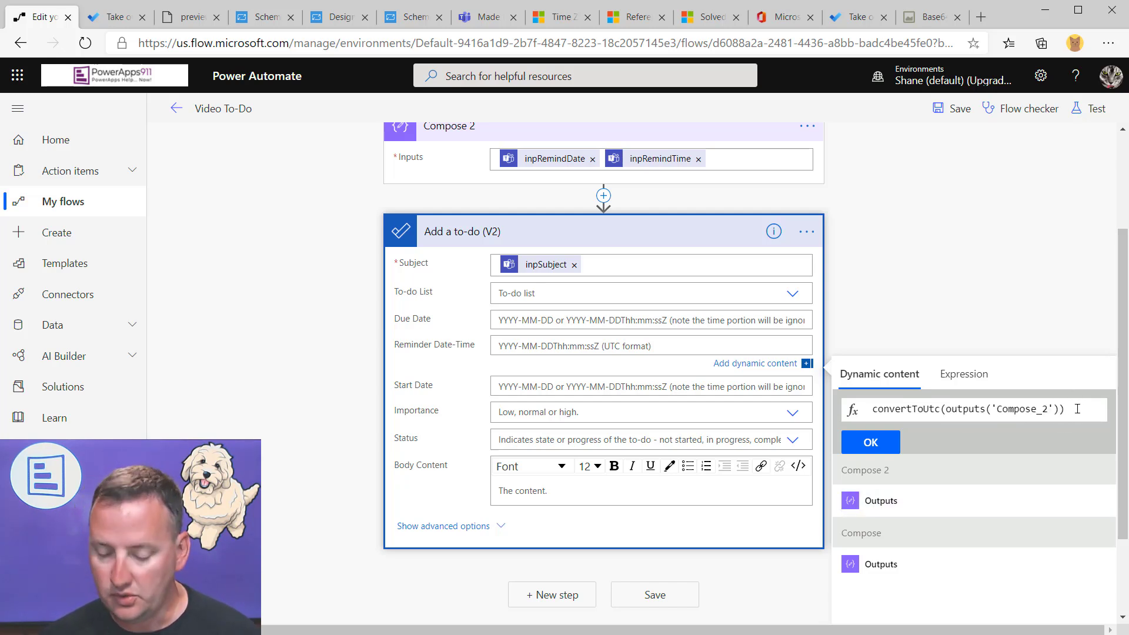
type(",")
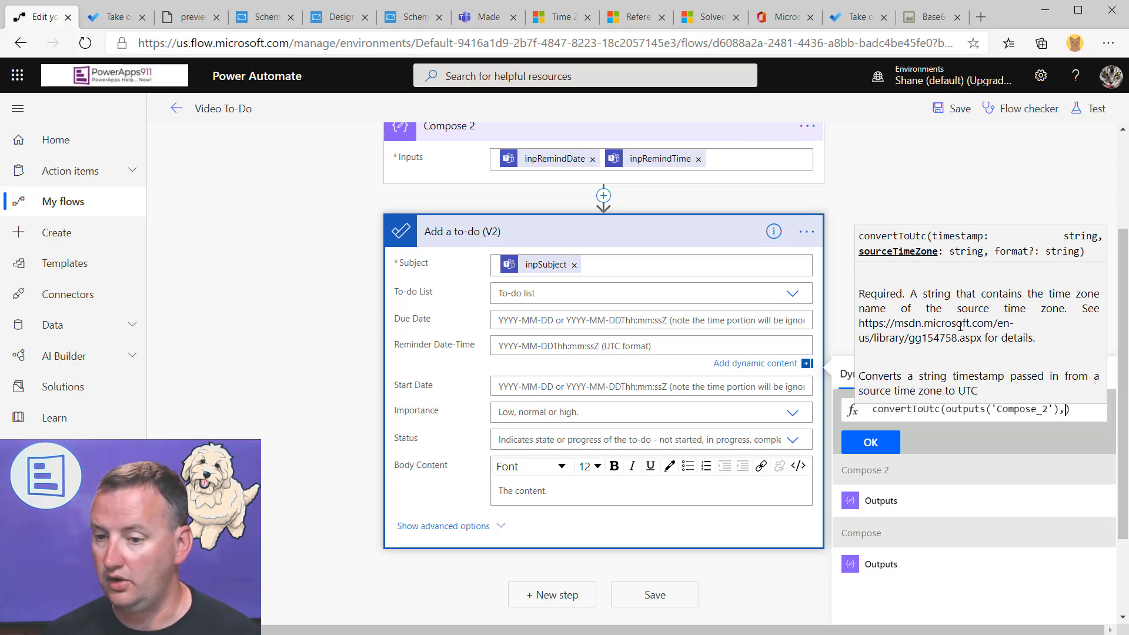
Step: Copy Eastern Standard Time from the open Time Zone IDs reference page and paste it as the expression's source time zone
left_click(562, 18)
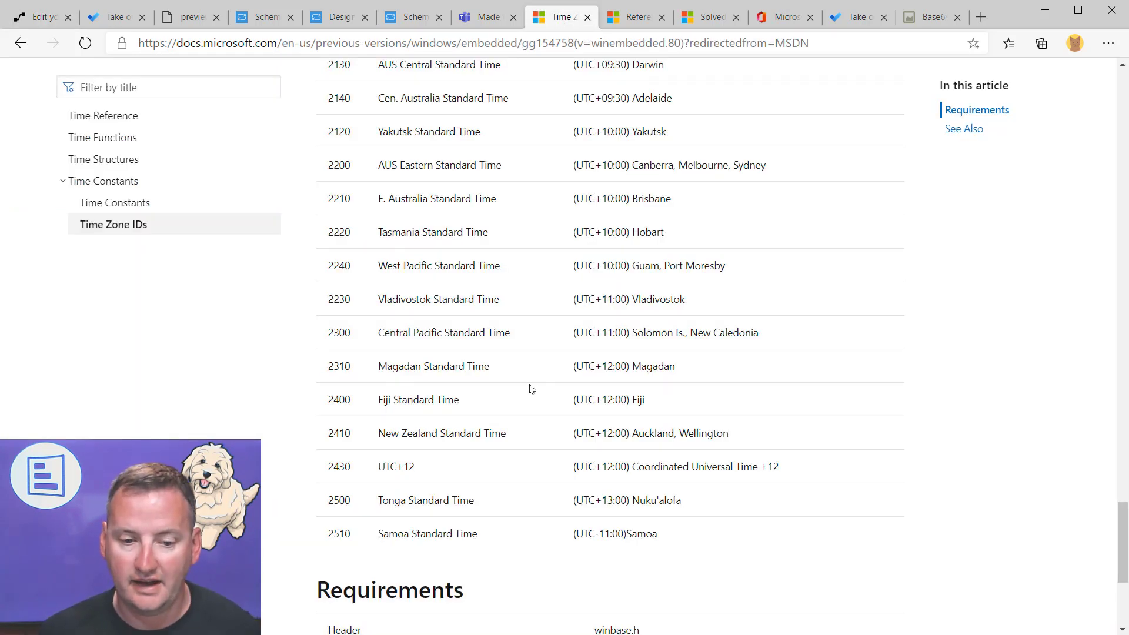
scroll(539, 387, "up", 4)
scroll(539, 388, "up", 20)
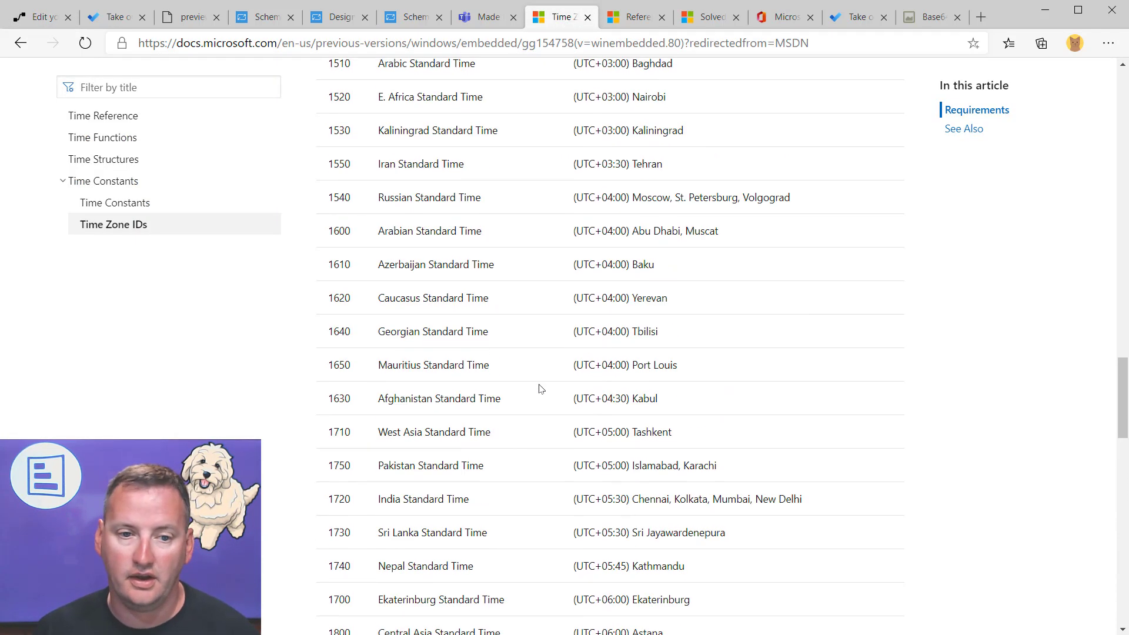
scroll(539, 388, "up", 10)
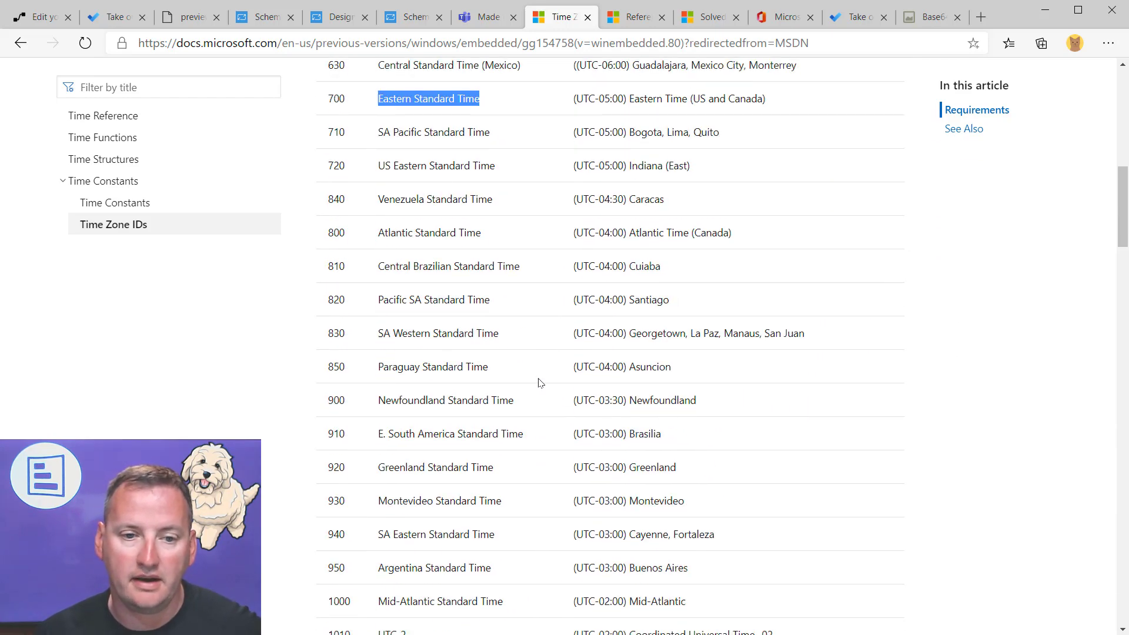
scroll(532, 140, "up", 1)
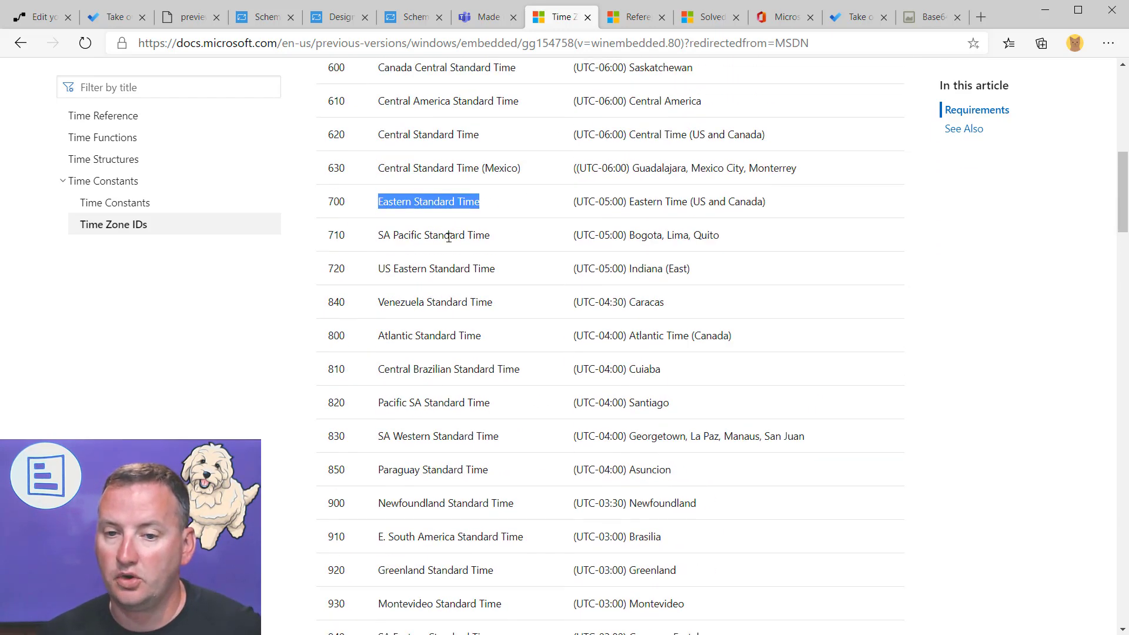
right_click(450, 204)
left_click(488, 216)
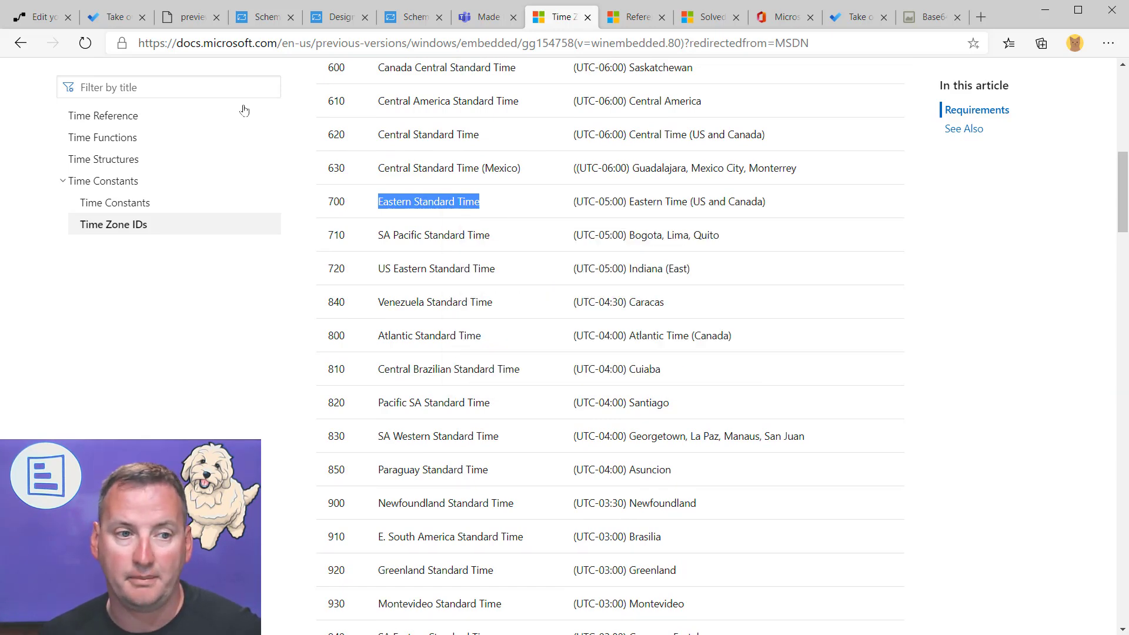
left_click(44, 17)
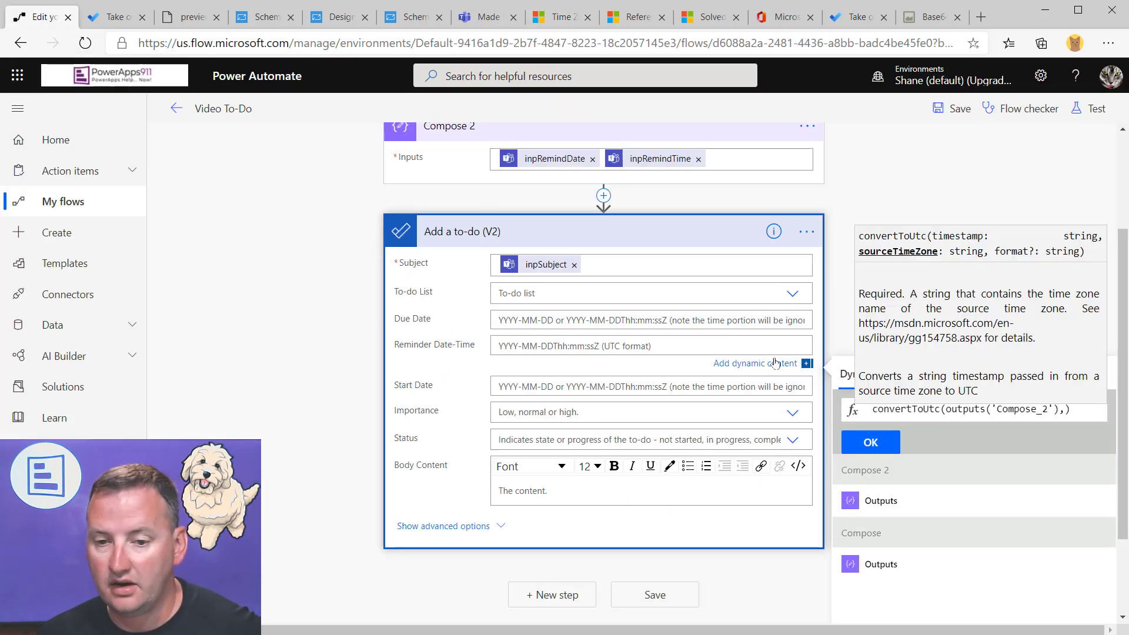
key("ctrl+v")
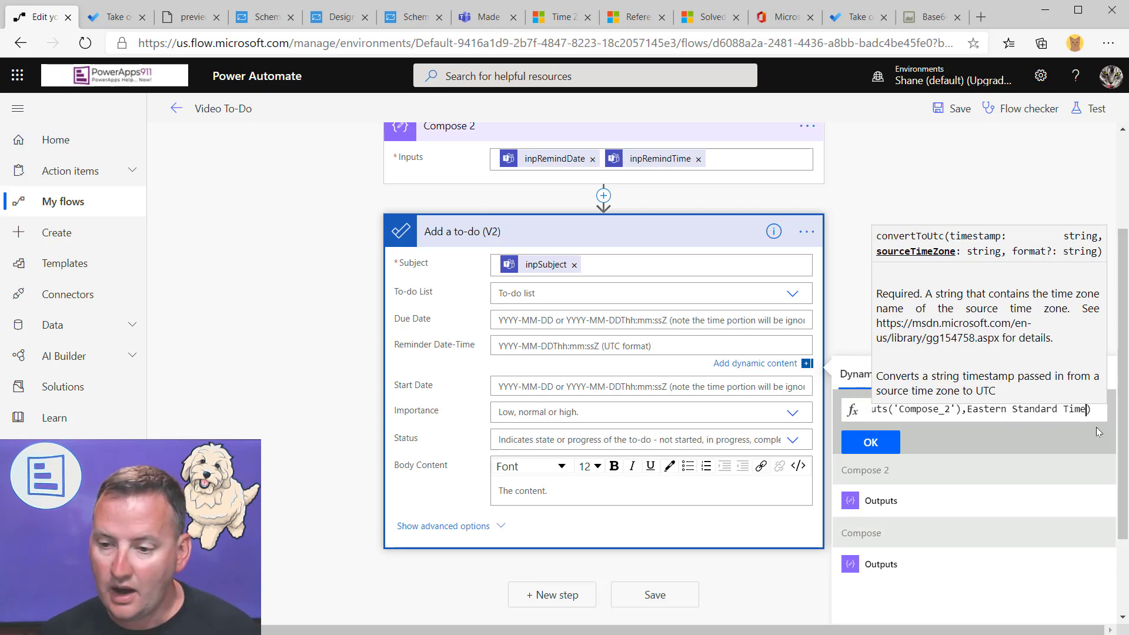
Step: Check the optional format argument in the expression help and the convertToUtc reference examples, leaving the argument out of the expression
type(",")
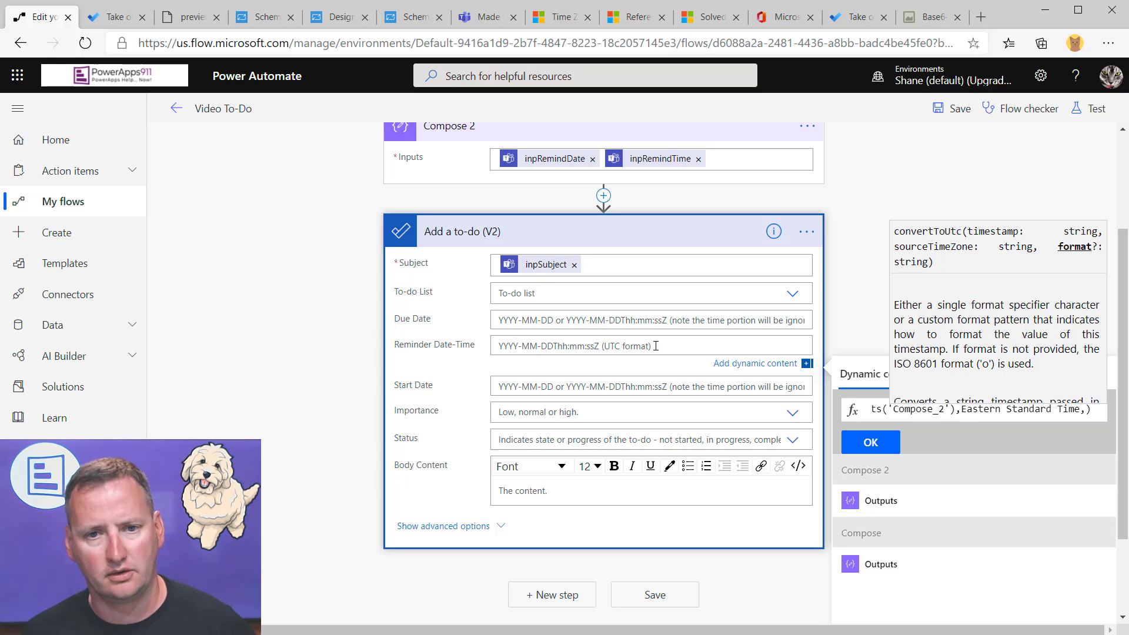
scroll(1040, 336, "down", 1)
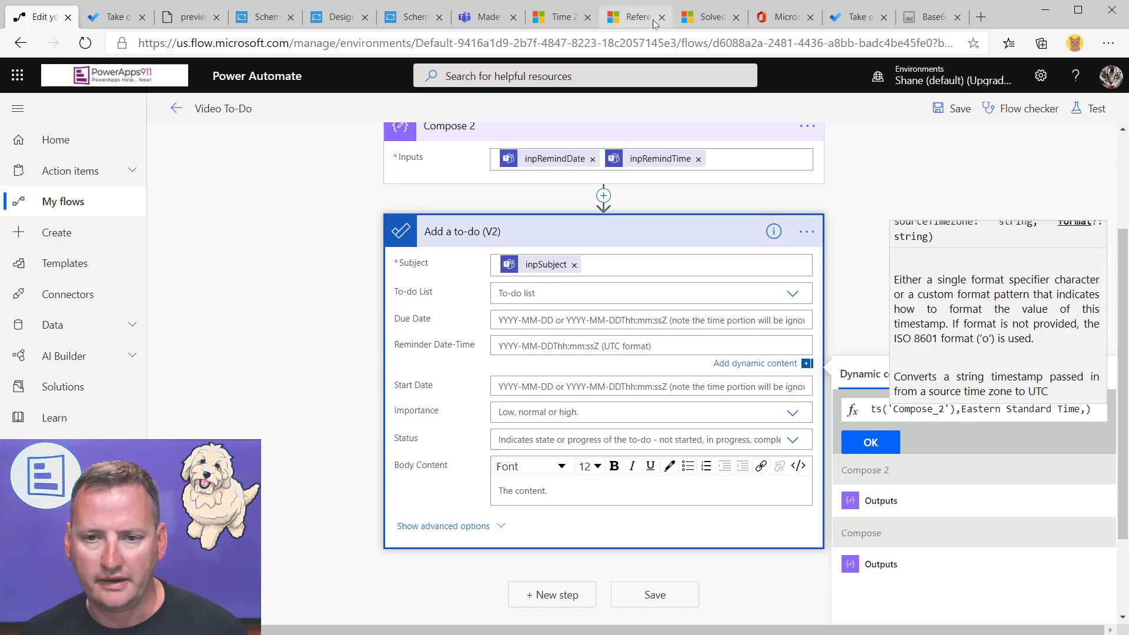
left_click(632, 19)
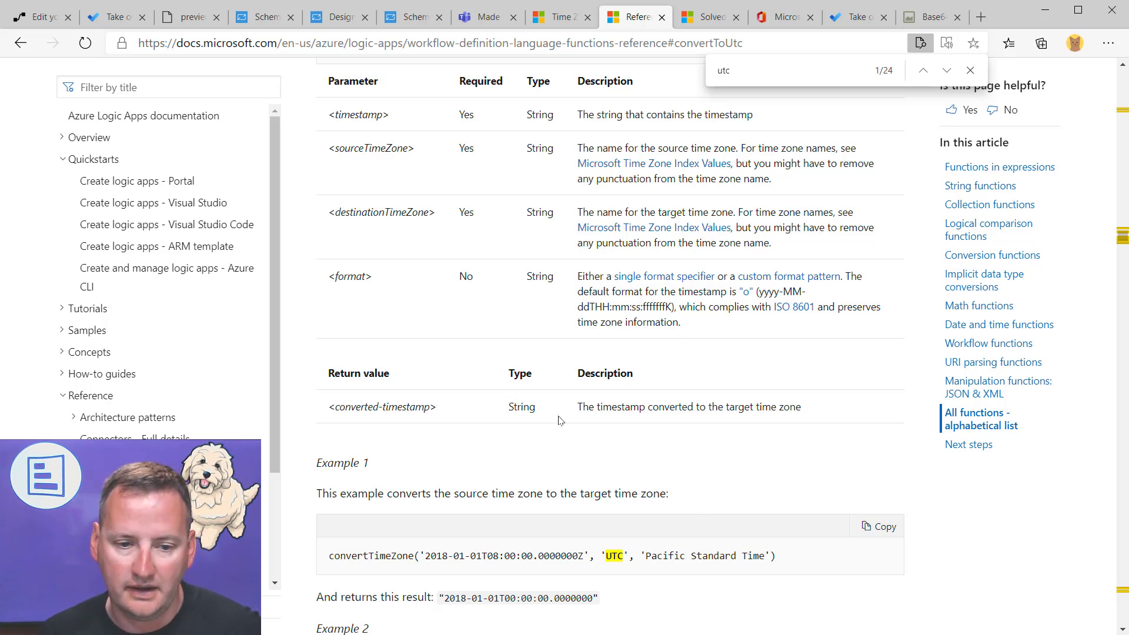
scroll(676, 431, "down", 1)
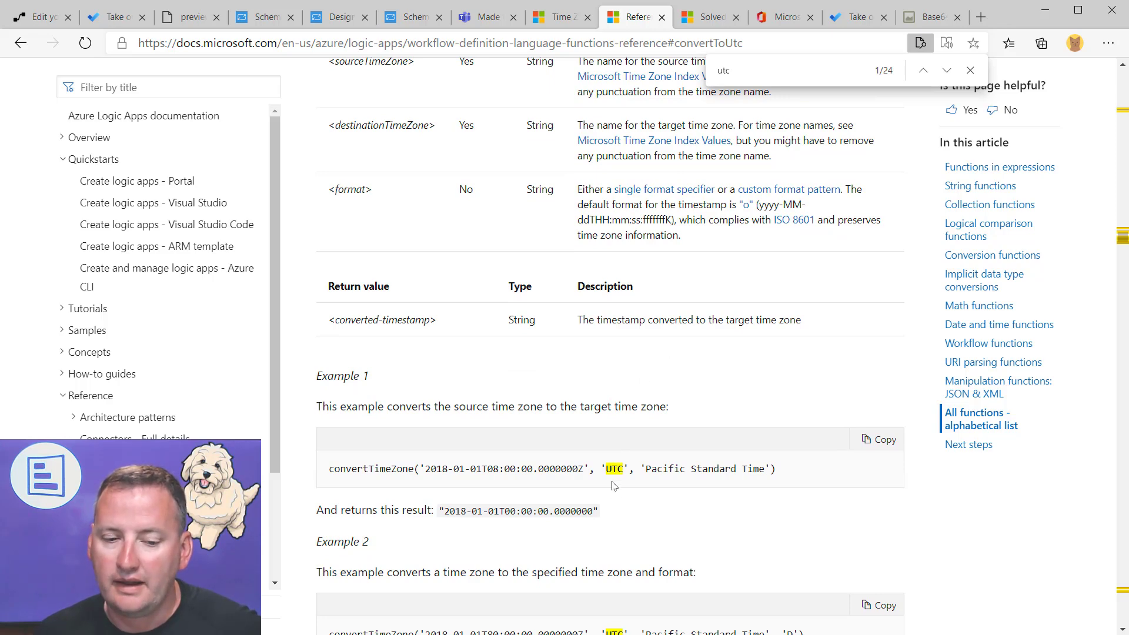
scroll(636, 479, "down", 1)
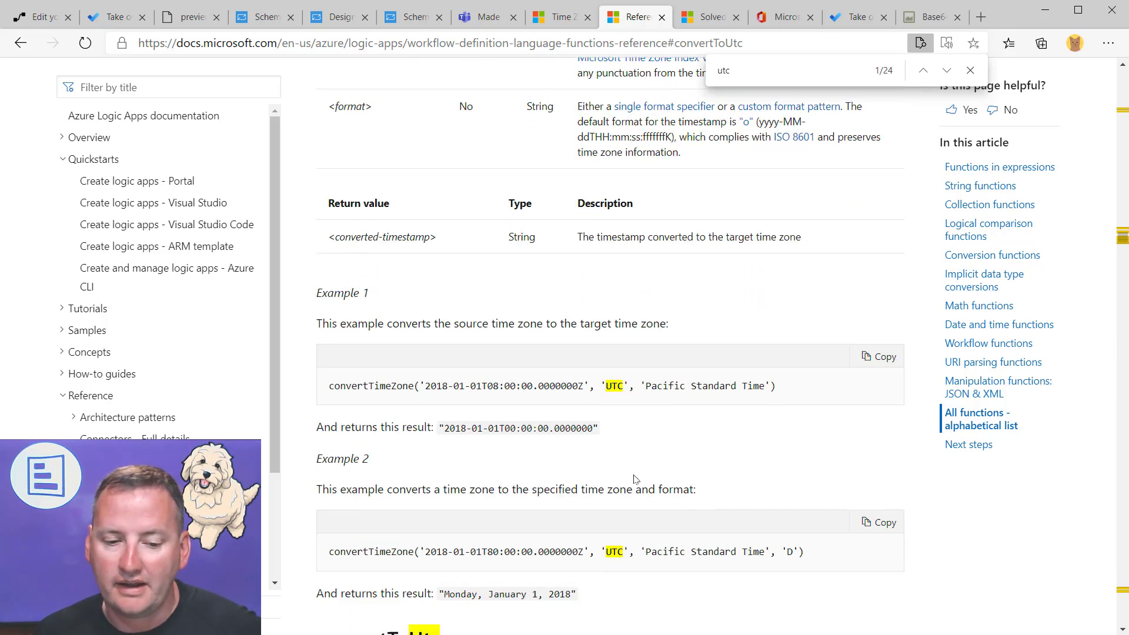
scroll(682, 450, "down", 1)
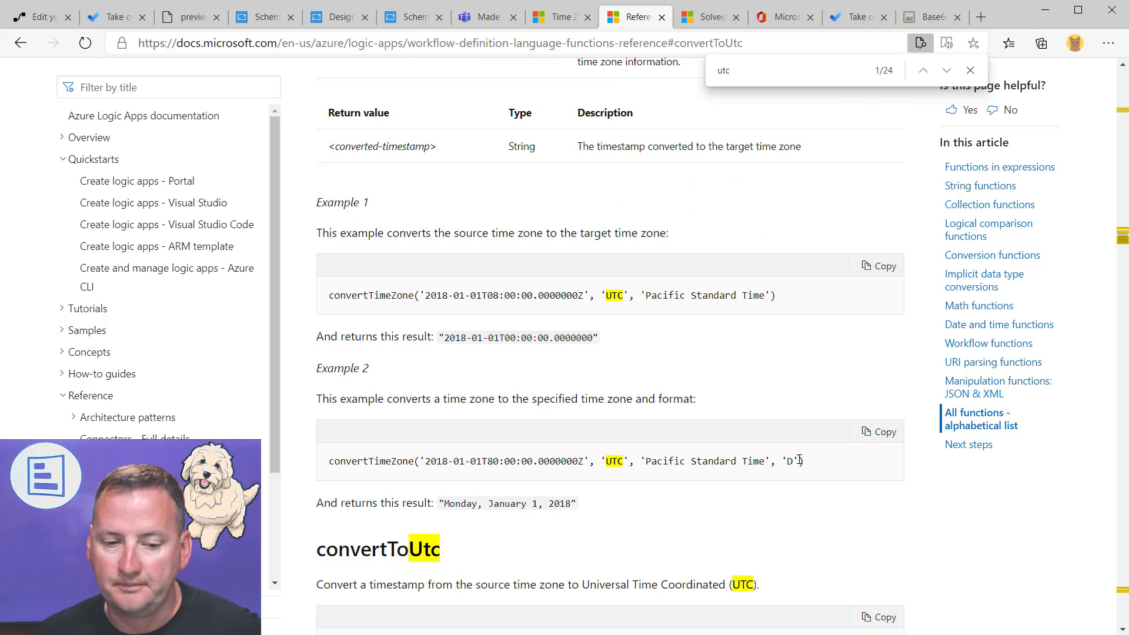
scroll(765, 458, "down", 1)
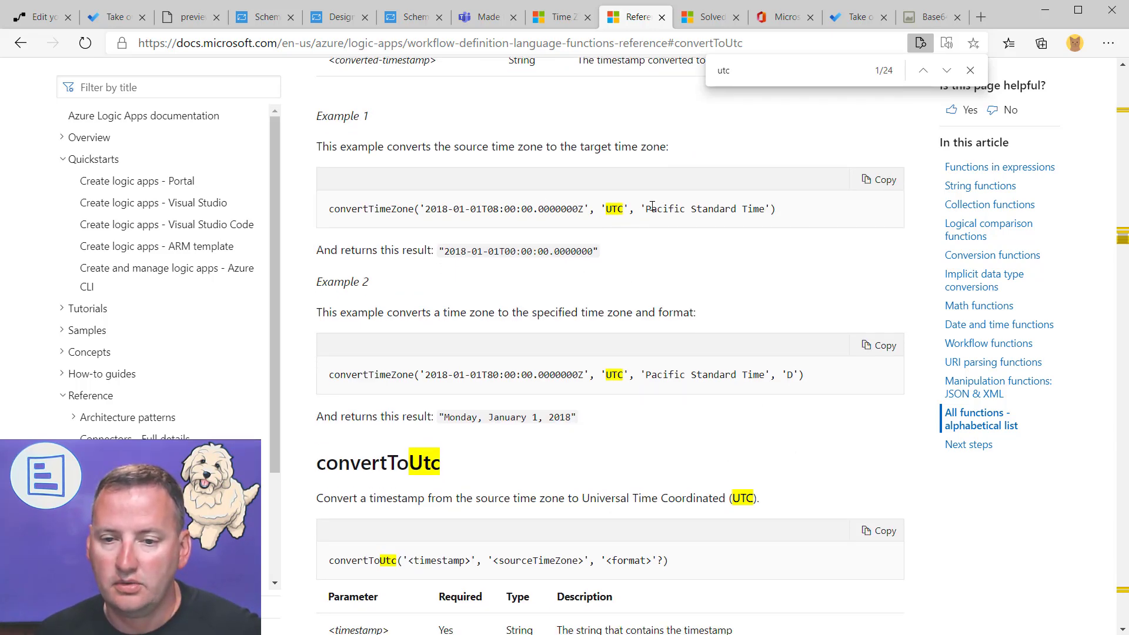
scroll(670, 265, "down", 4)
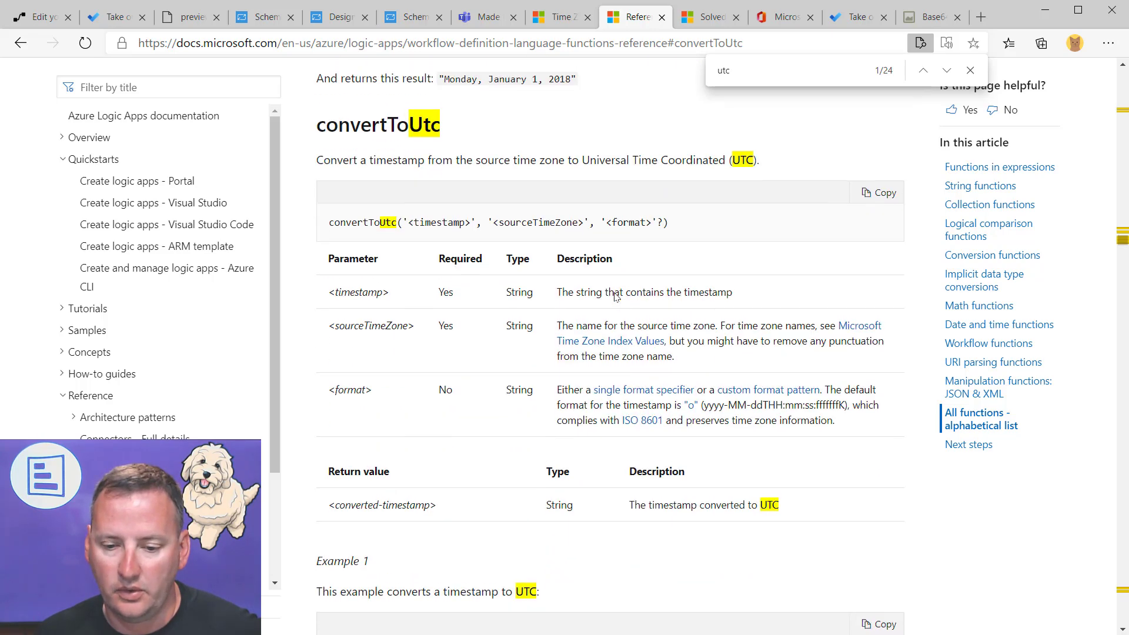
scroll(647, 297, "down", 6)
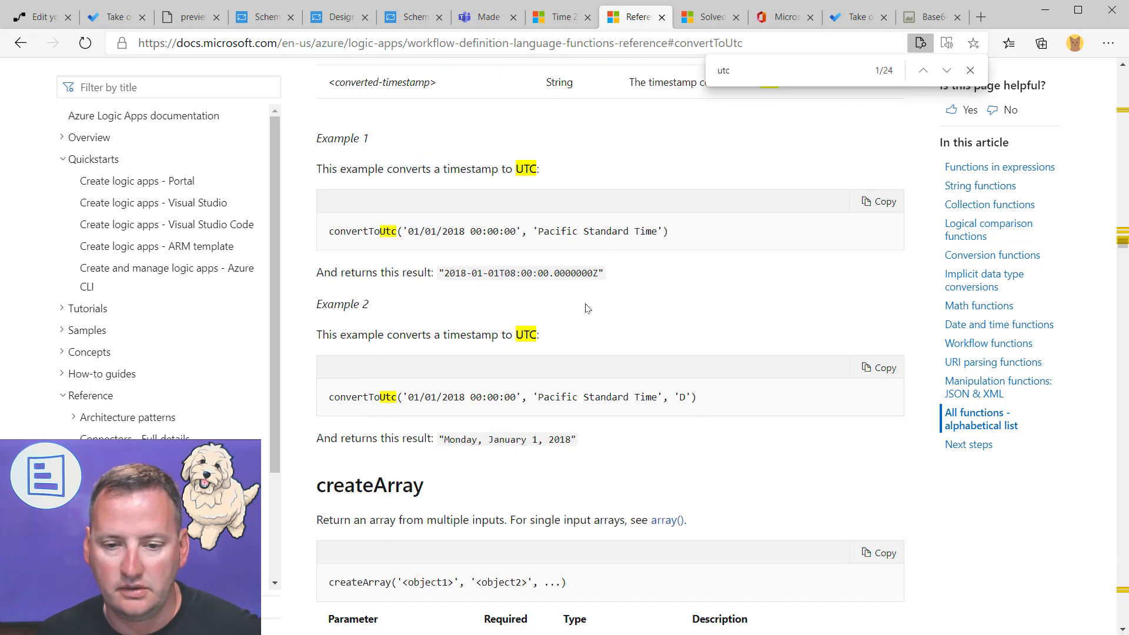
scroll(610, 305, "down", 1)
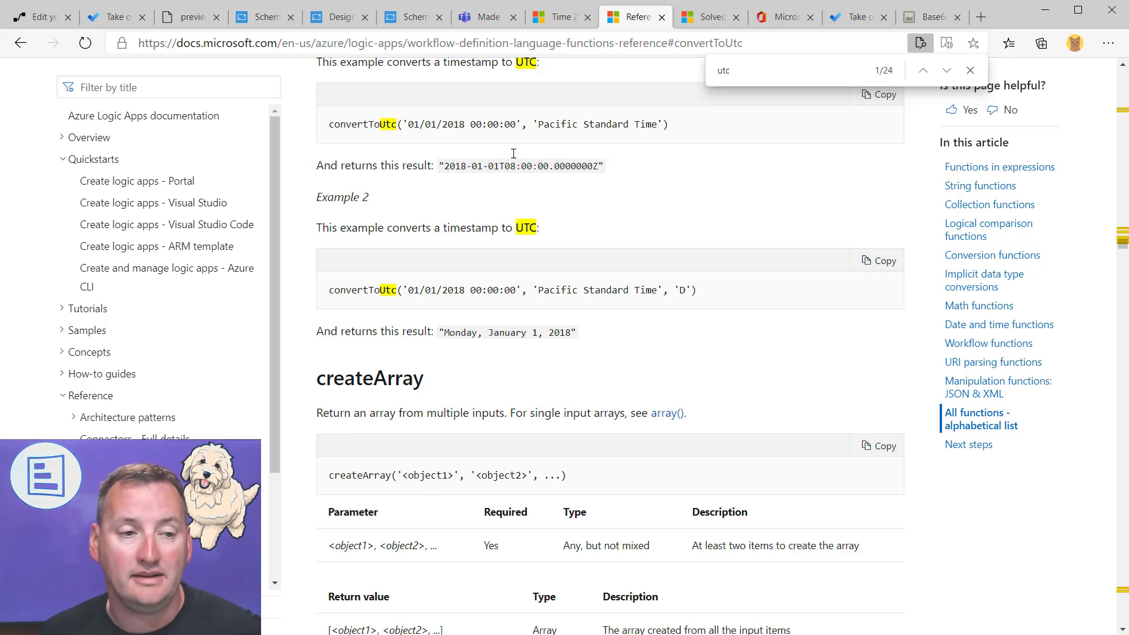
left_click(47, 18)
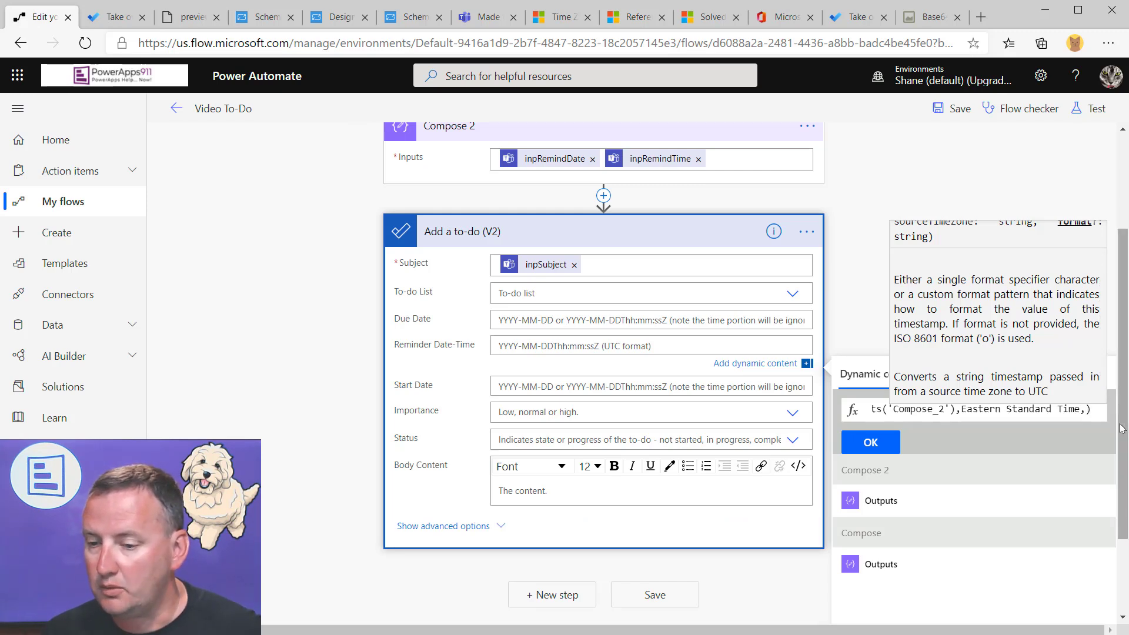
key("BackSpace")
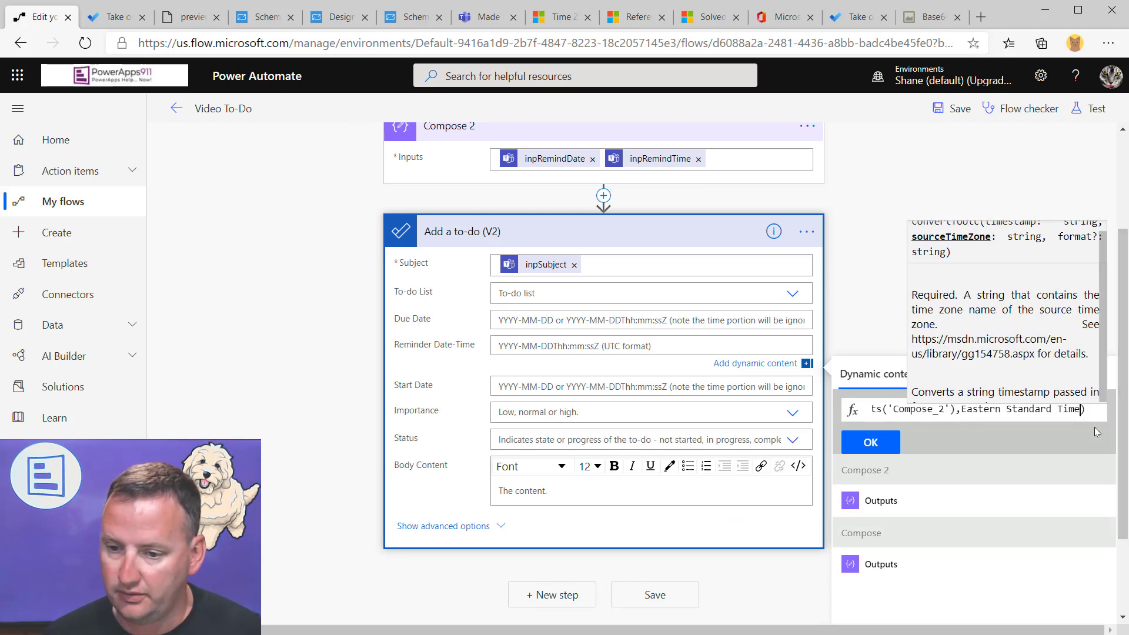
Step: Try to apply the convertToUtc expression to Reminder Date-Time with the time zone name unquoted
left_click_drag(1094, 410, 789, 407)
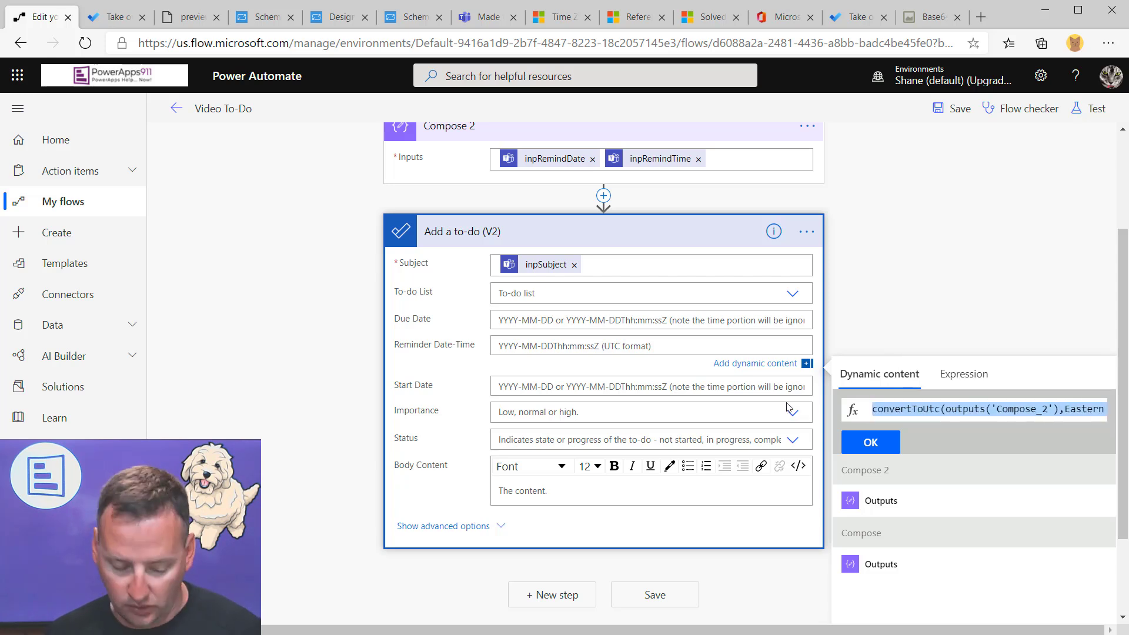
left_click(883, 443)
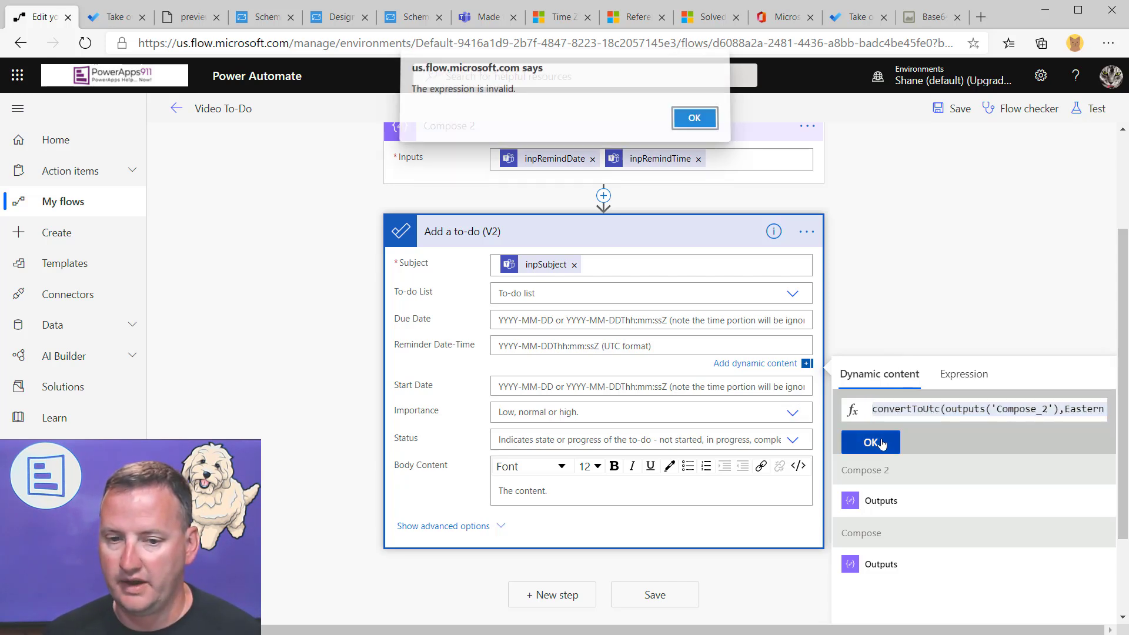
left_click(694, 119)
Step: Enclose Eastern Standard Time in single quotes in the convertToUtc expression and apply it to Reminder Date-Time
left_click(960, 409)
left_click(975, 410)
key("End")
type(",")
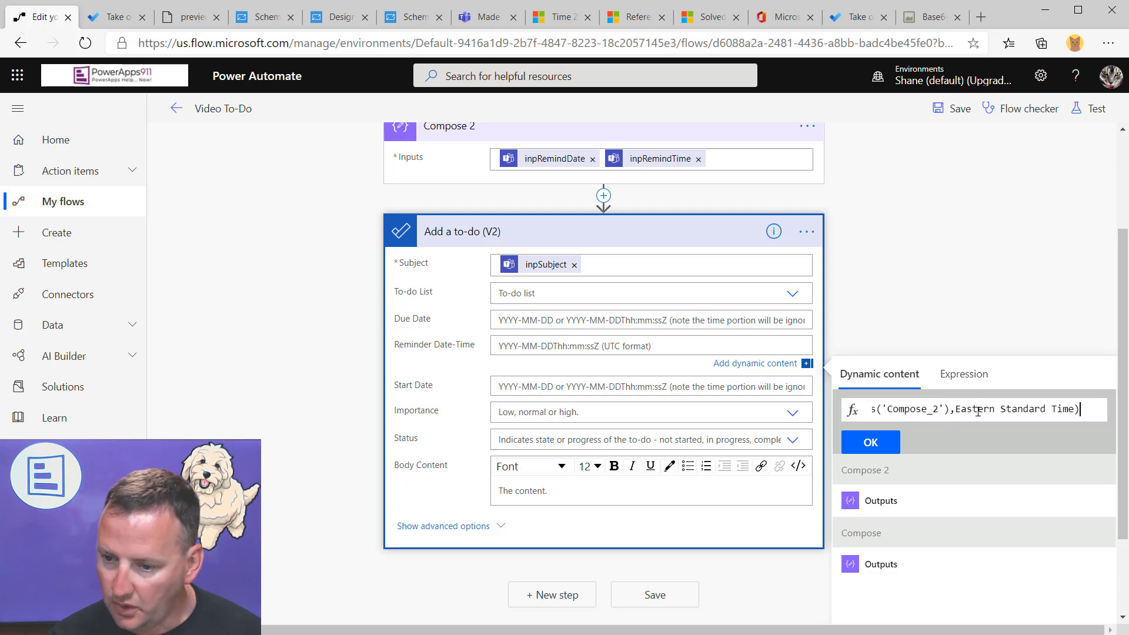
key("Left")
key("ctrl+Left")
key("ctrl+Left")
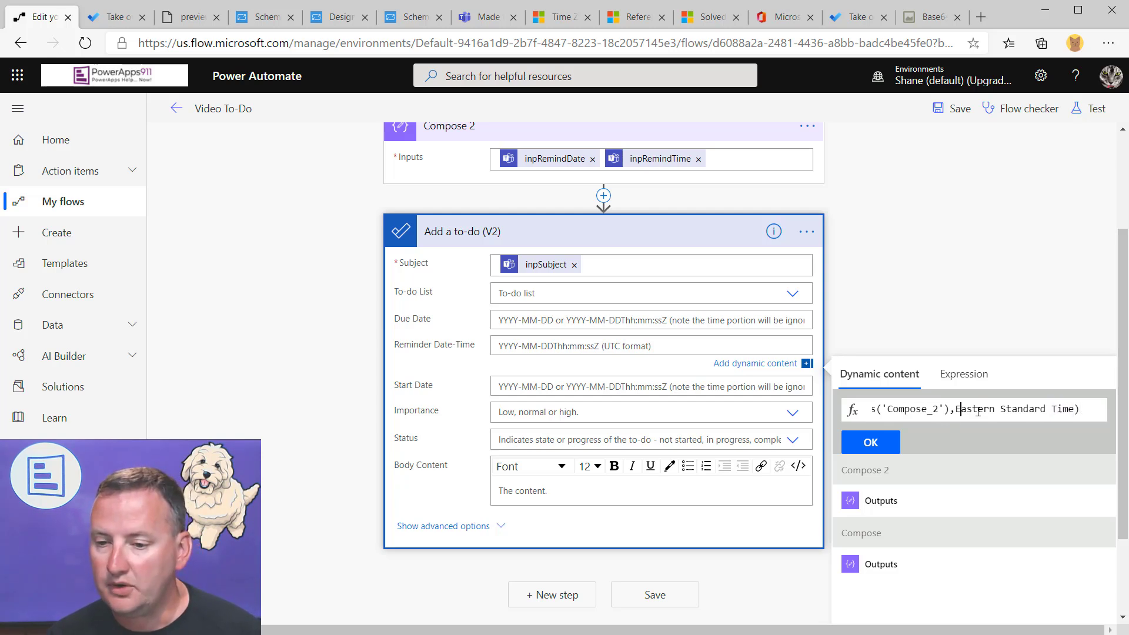
type("'")
key("Right")
key("Right")
key("Right")
key("Right")
key("Right")
key("Right")
key("Right")
key("Right")
key("Right")
key("Right")
key("Right")
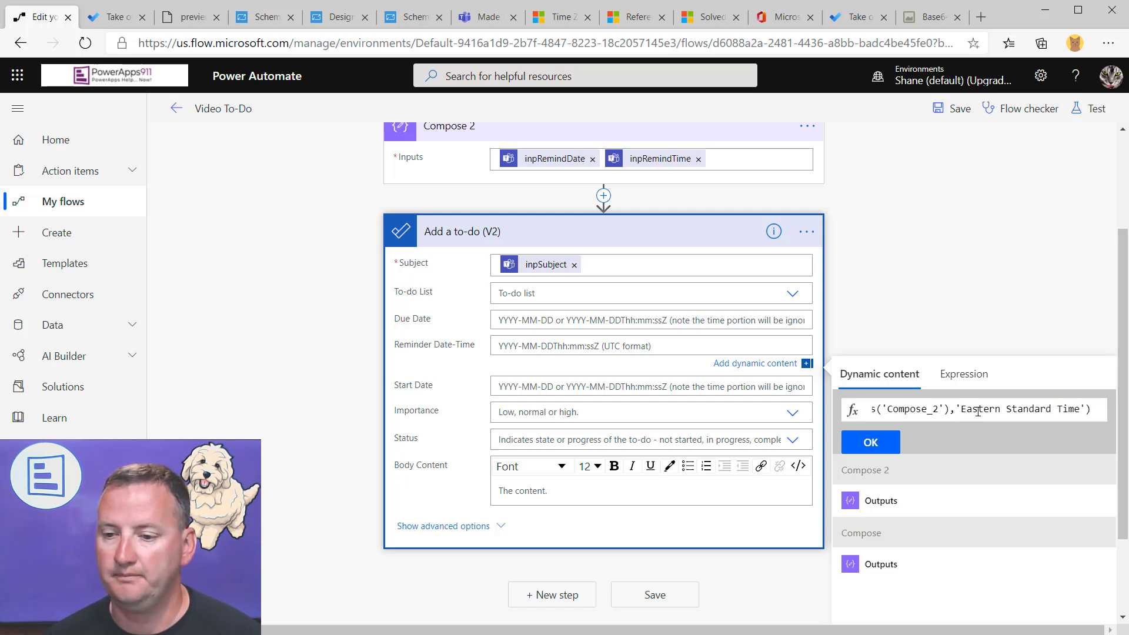
key("ctrl+a")
left_click(871, 443)
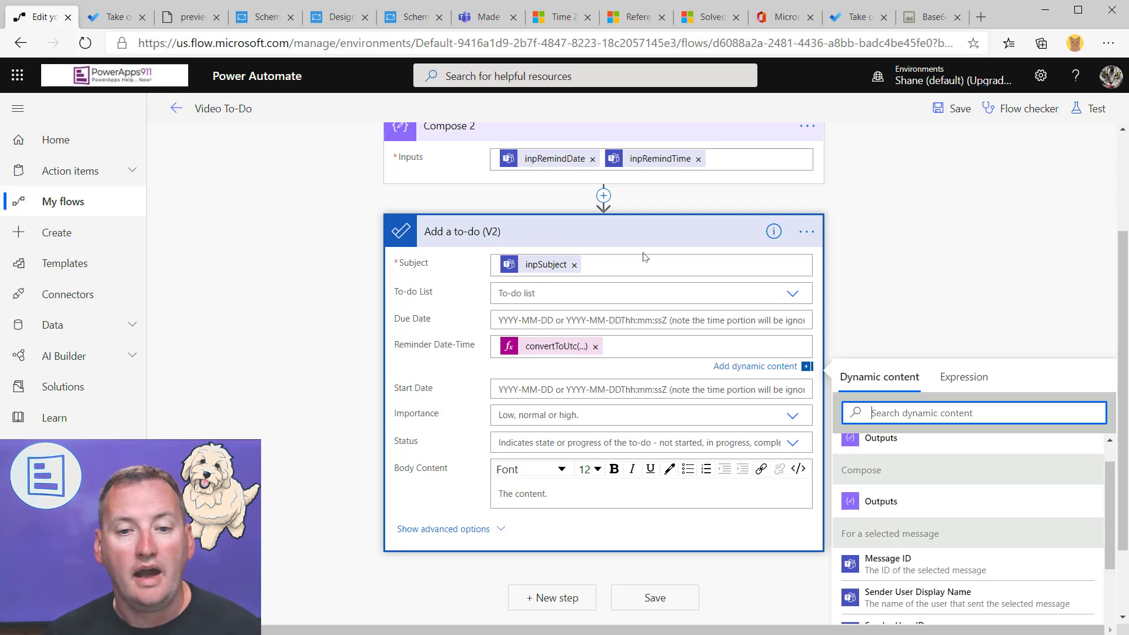
Step: Add the comment convertToUtc(outputs('Compose_2'),'Eastern Standard Time') to the Add a to-do (V2) action
left_click(807, 232)
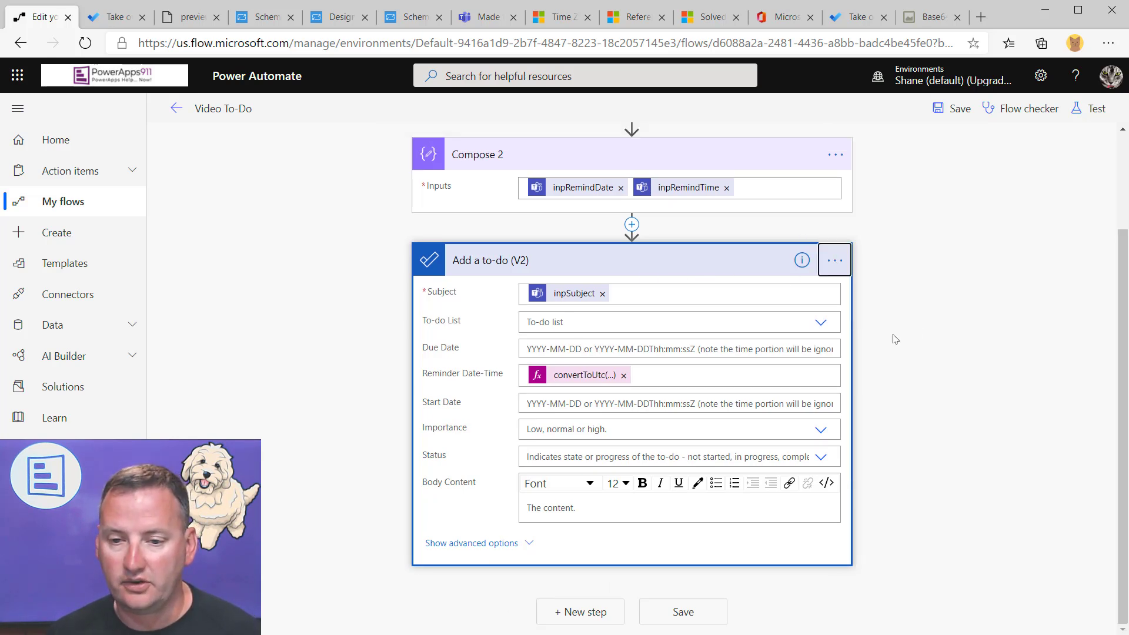
left_click(835, 266)
left_click(918, 311)
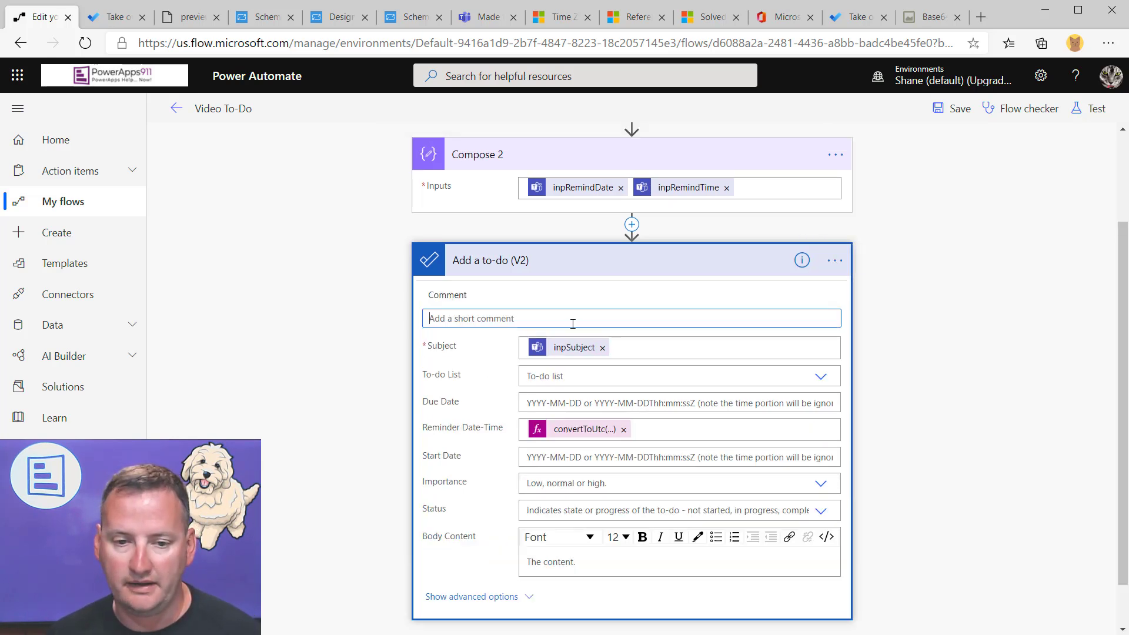
key("ctrl+v")
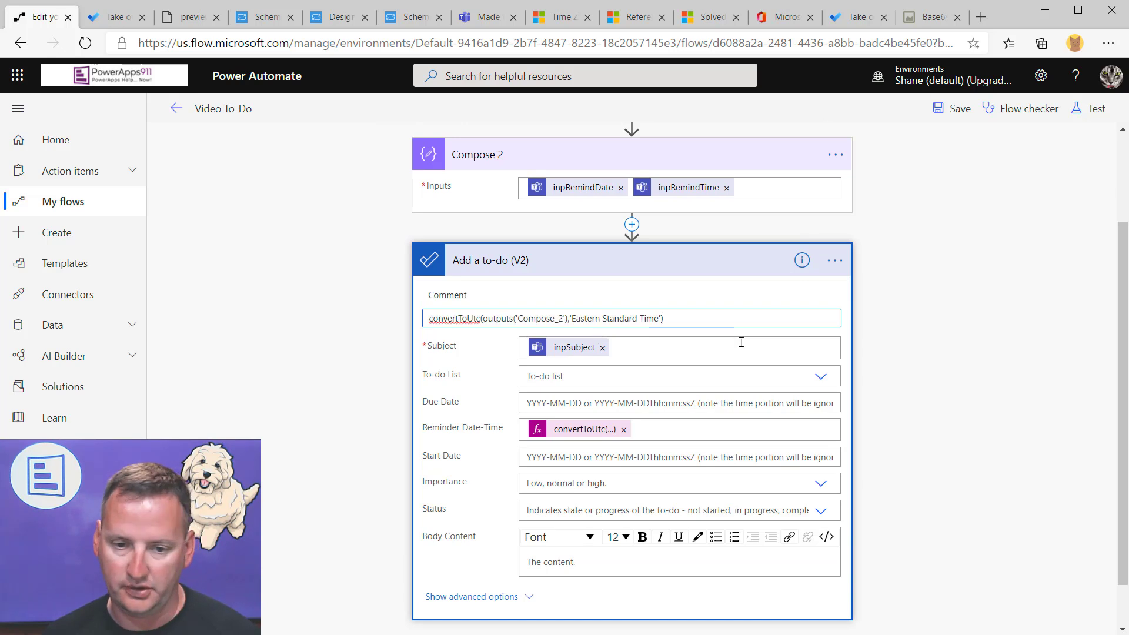
left_click(794, 301)
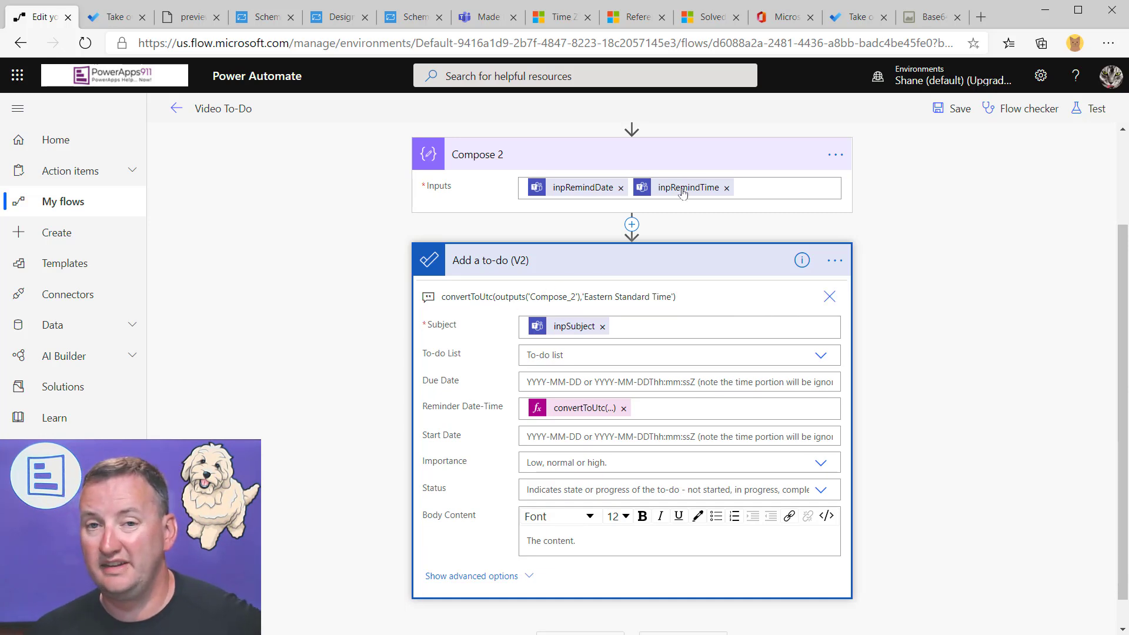
Step: Save the flow and try to test it using data from the previous successful run
mouse_move(591, 193)
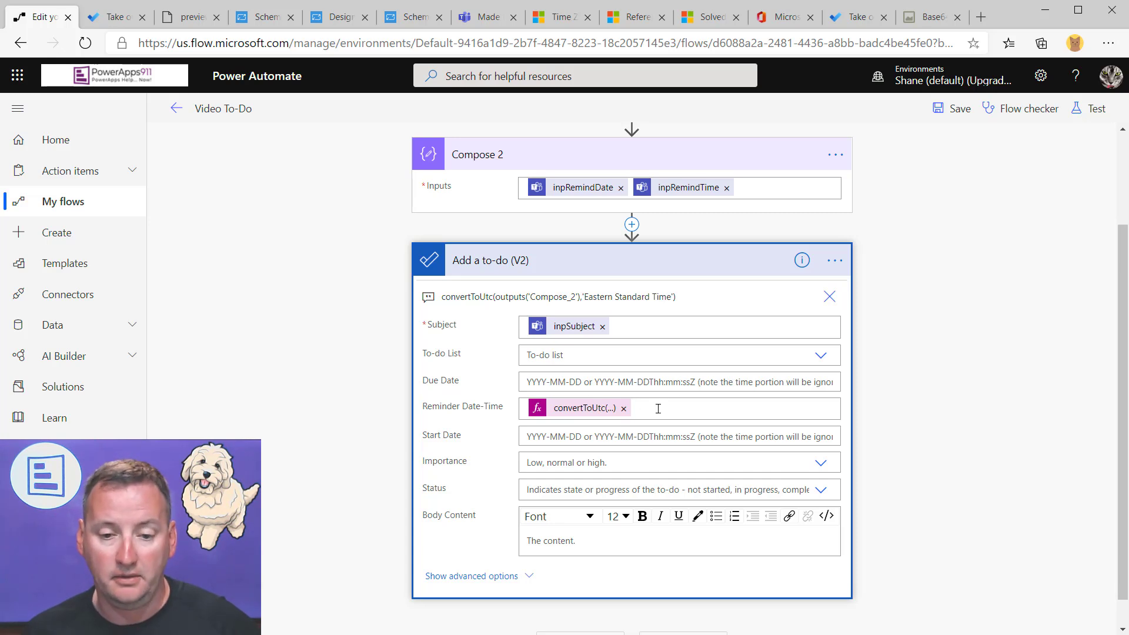
scroll(662, 370, "up", 2)
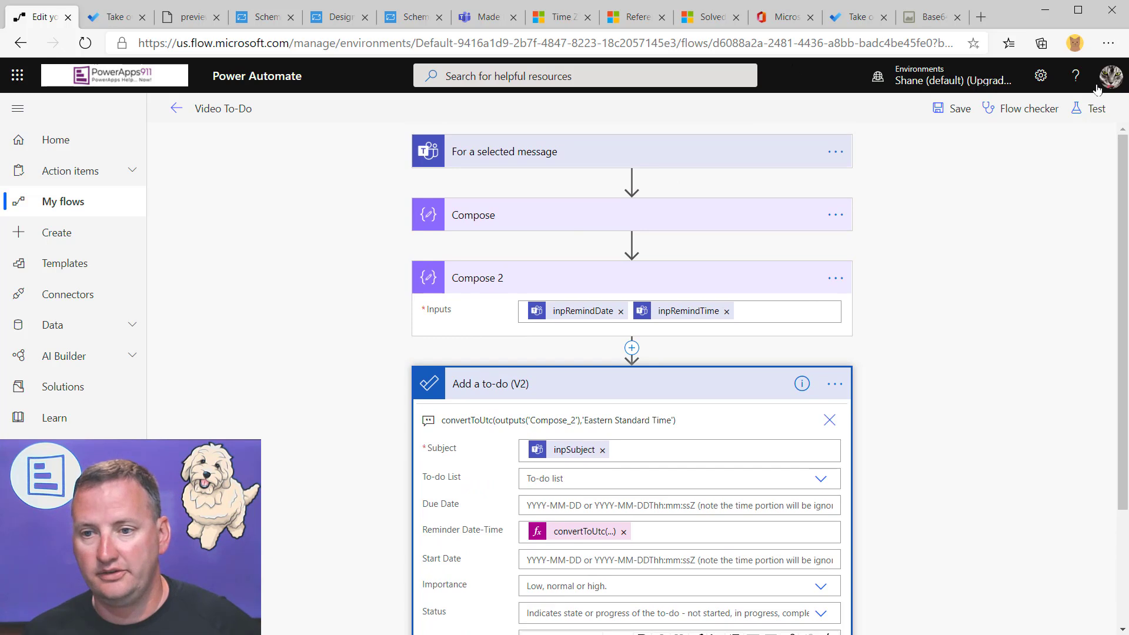
left_click(954, 109)
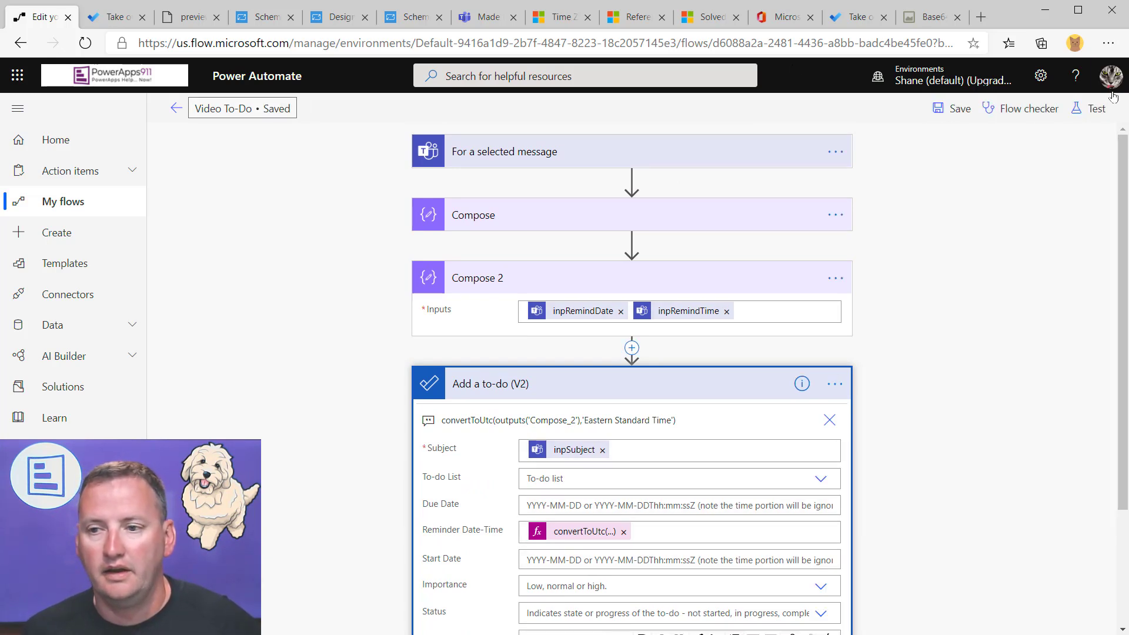
left_click(1097, 109)
left_click(898, 179)
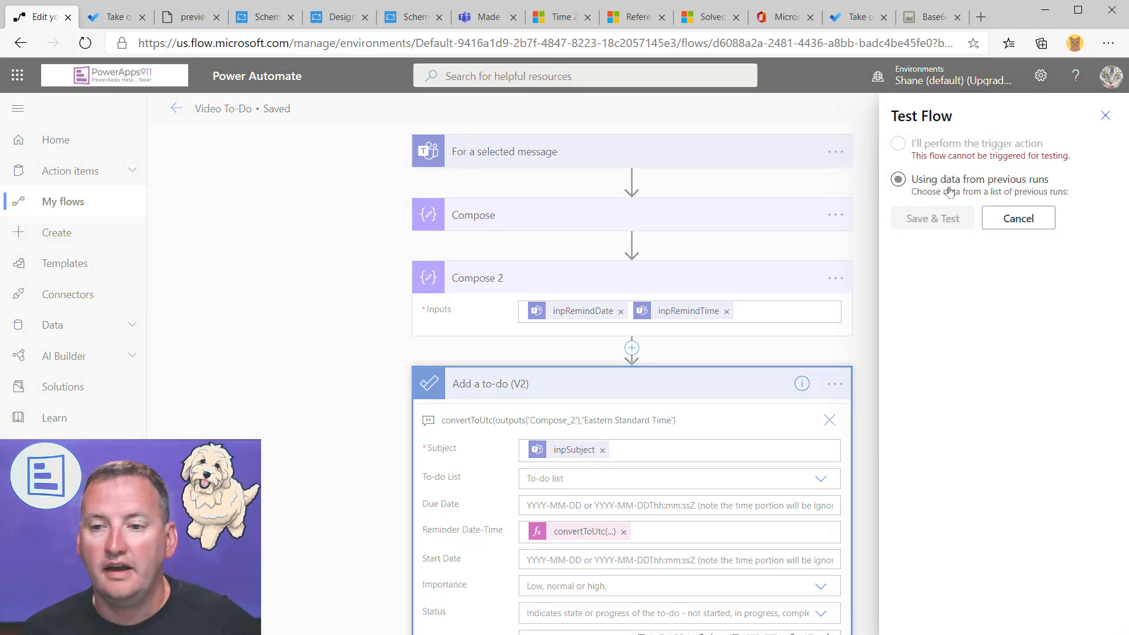
left_click(905, 220)
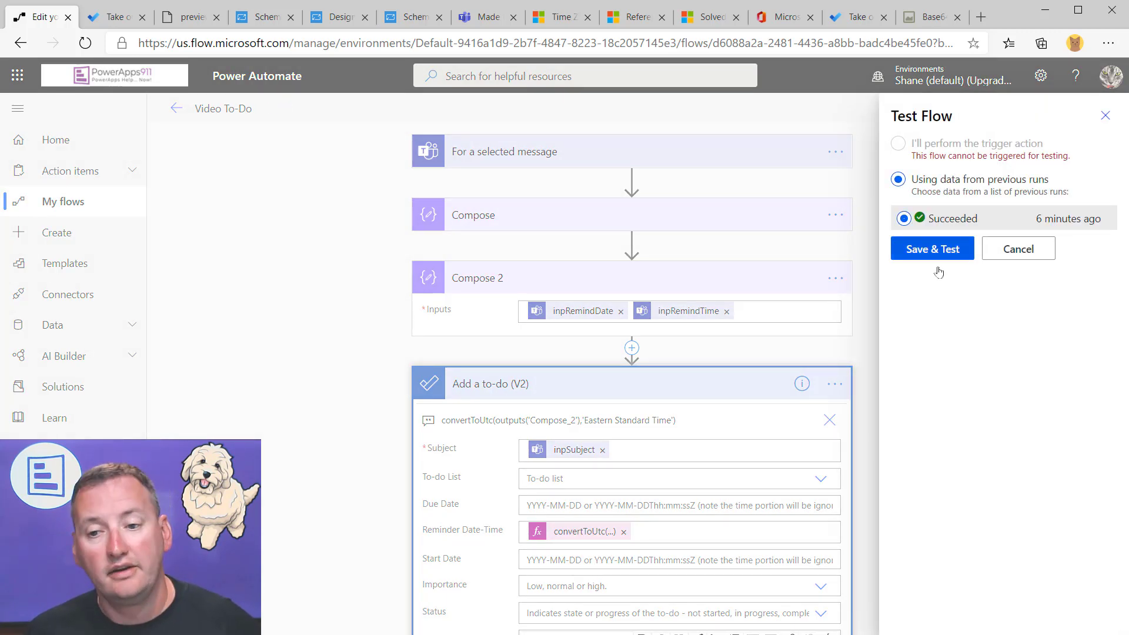
left_click(932, 250)
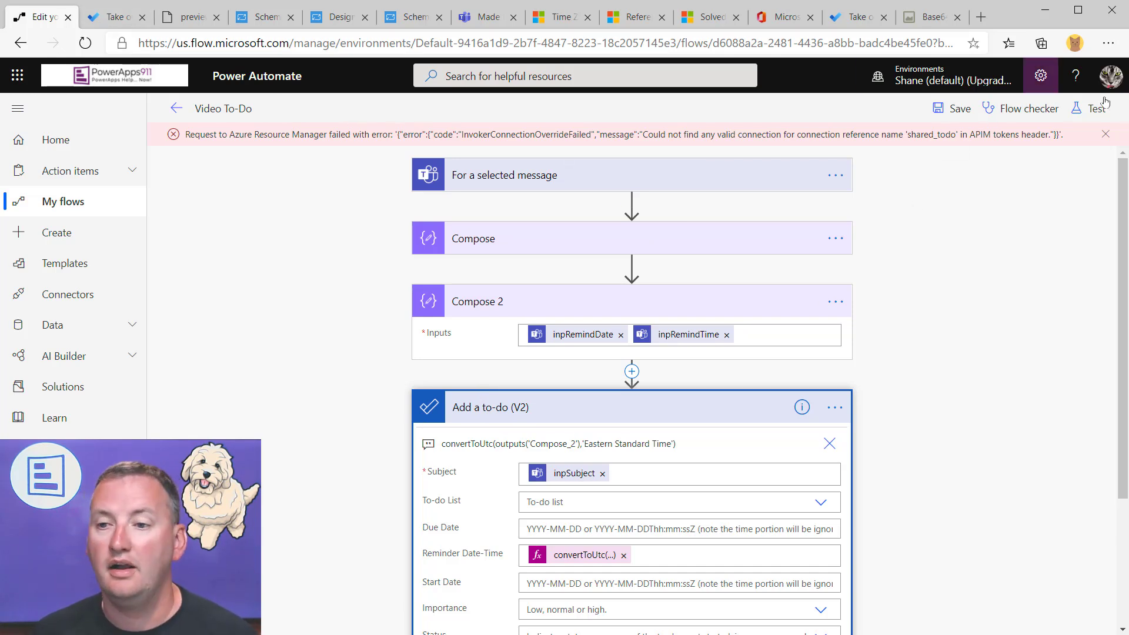
left_click(959, 110)
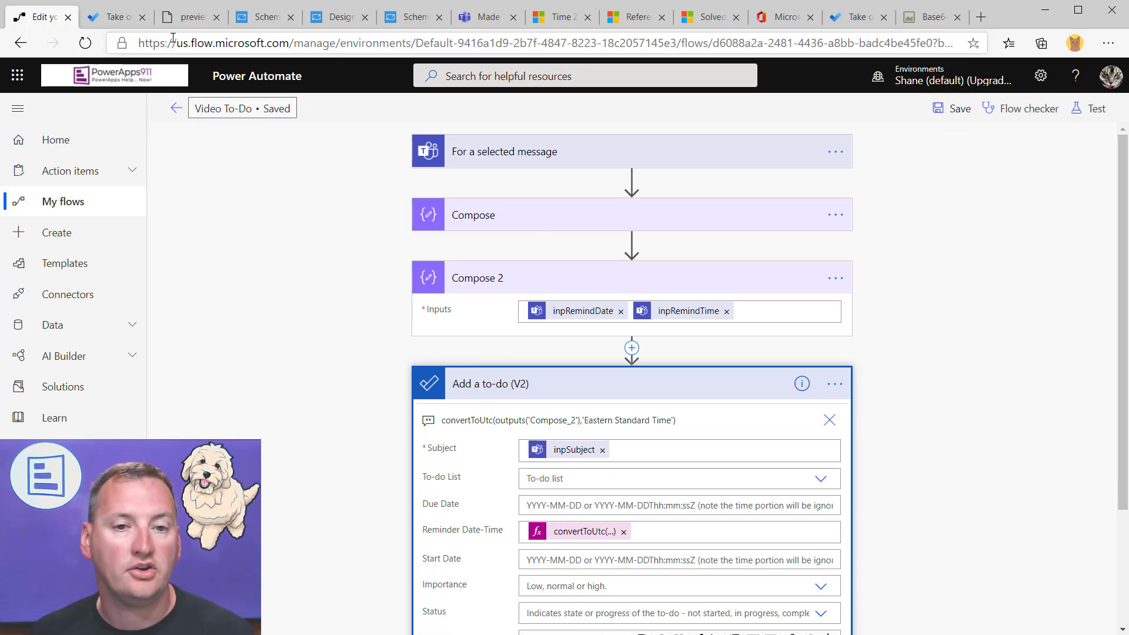
Step: Switch to the Teams channel and start the Video To-Do flow on today's message about getting rid of Chewy
left_click(488, 18)
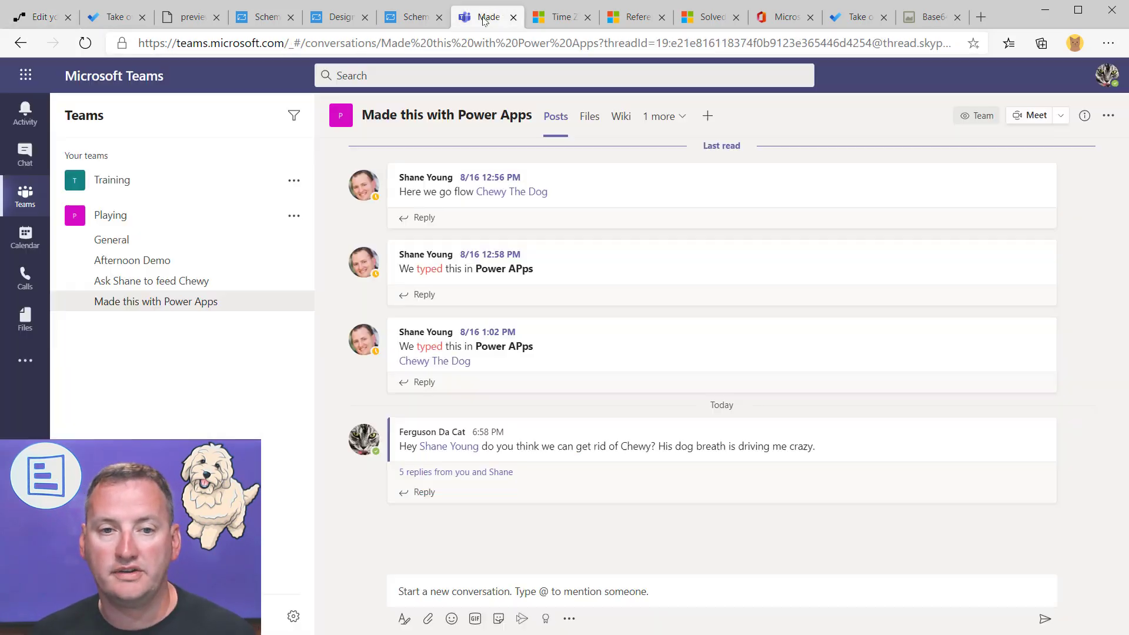
left_click(1043, 409)
mouse_move(1034, 628)
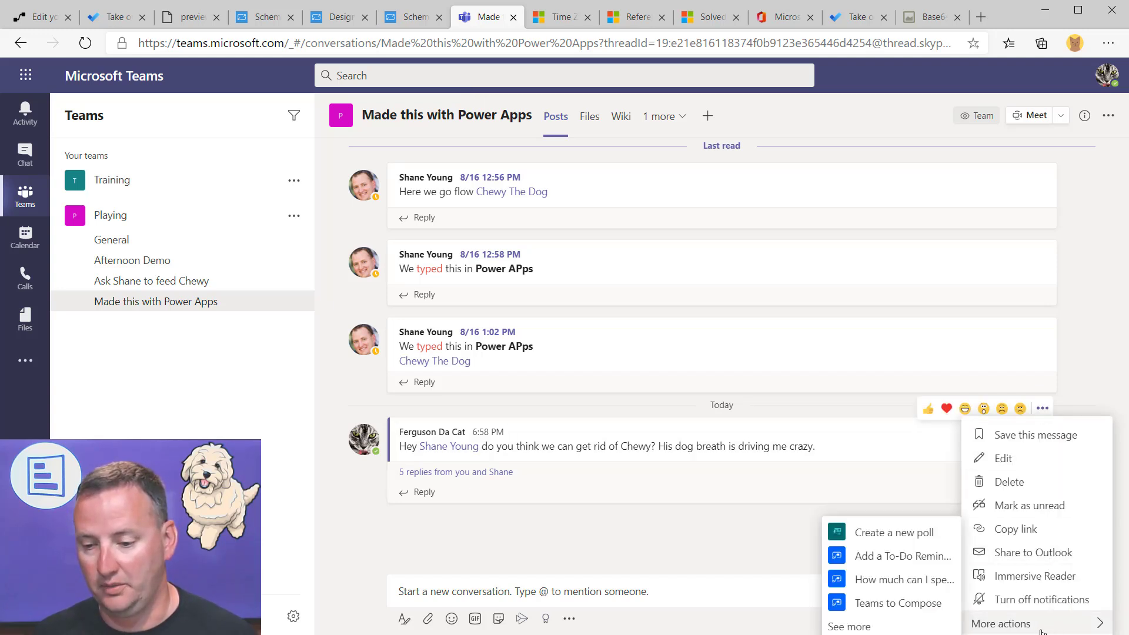
left_click(882, 625)
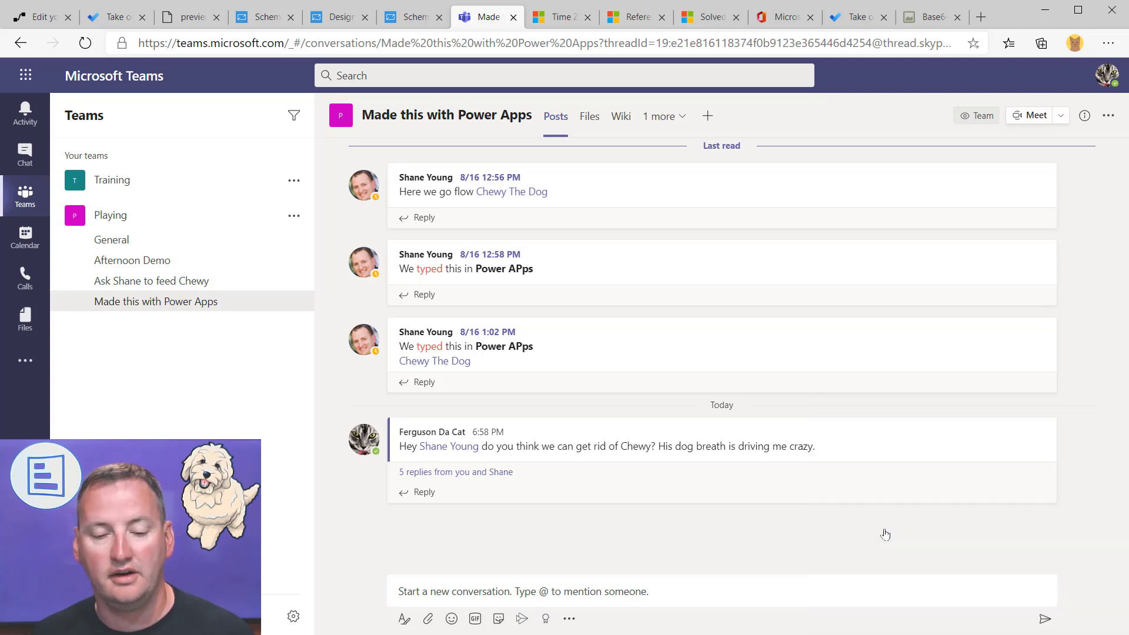
left_click(891, 532)
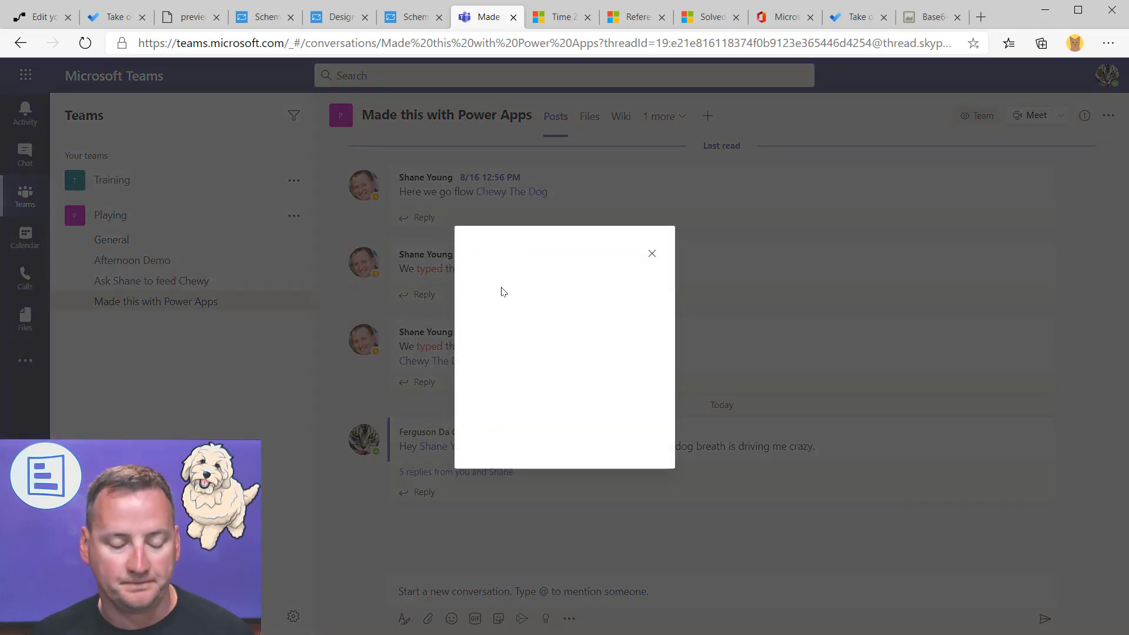
Step: Fill in the Video To-Do card with the subject Test 2 and the categories Red and Green
left_click(444, 335)
type("Test 2")
left_click(479, 410)
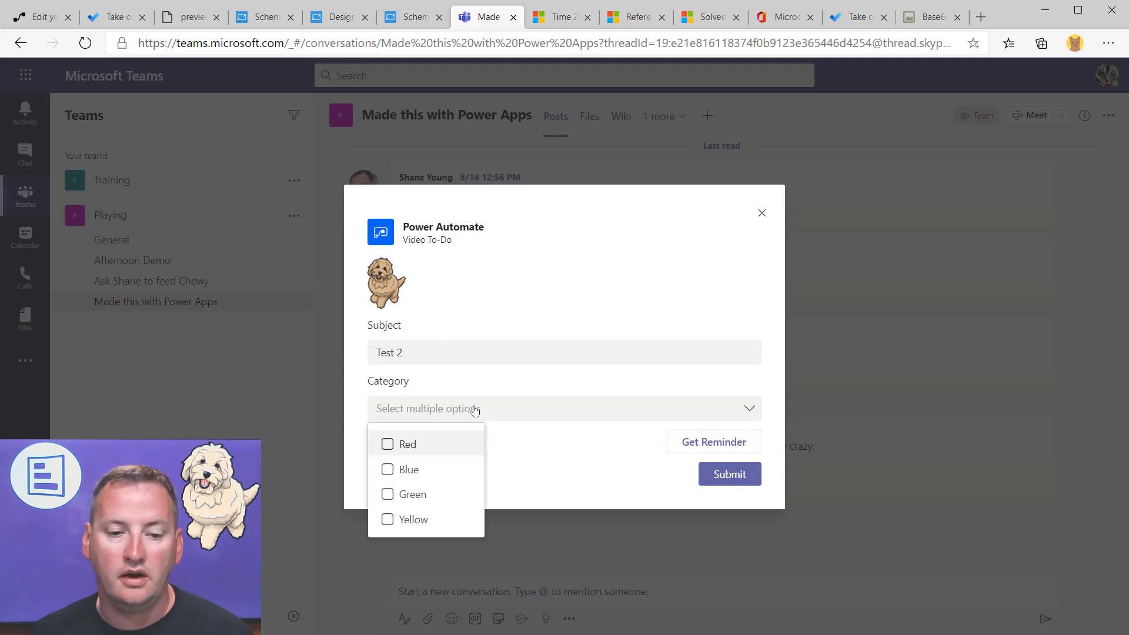
left_click(386, 446)
left_click(393, 495)
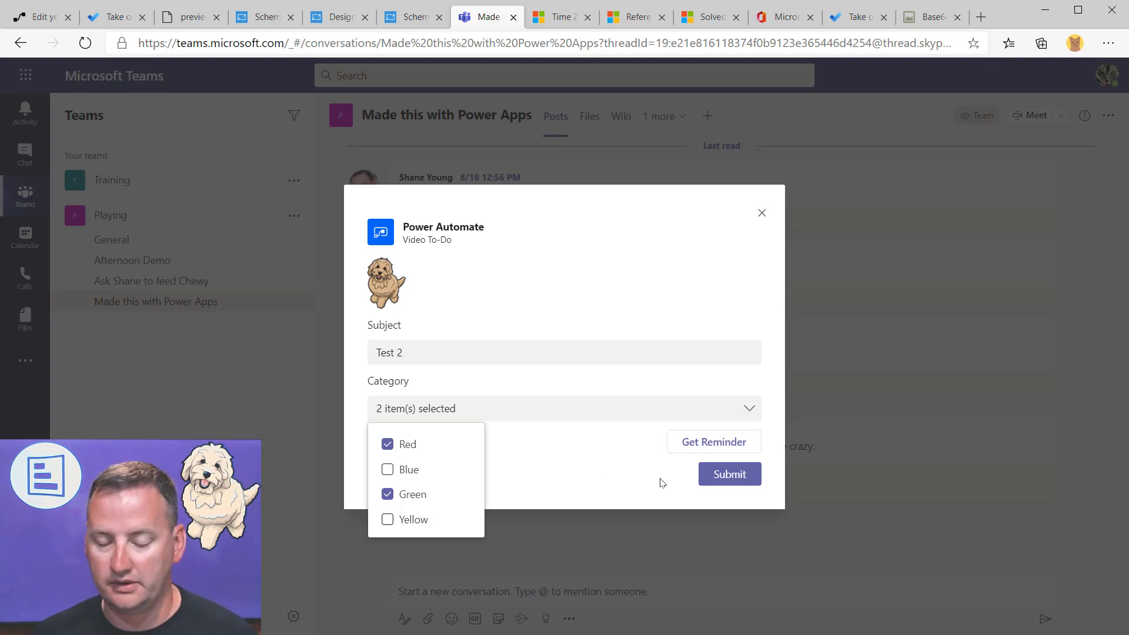
Step: Add a reminder for Sep 1, 2020 at 12:00 PM to the card and submit it
left_click(708, 438)
left_click(558, 448)
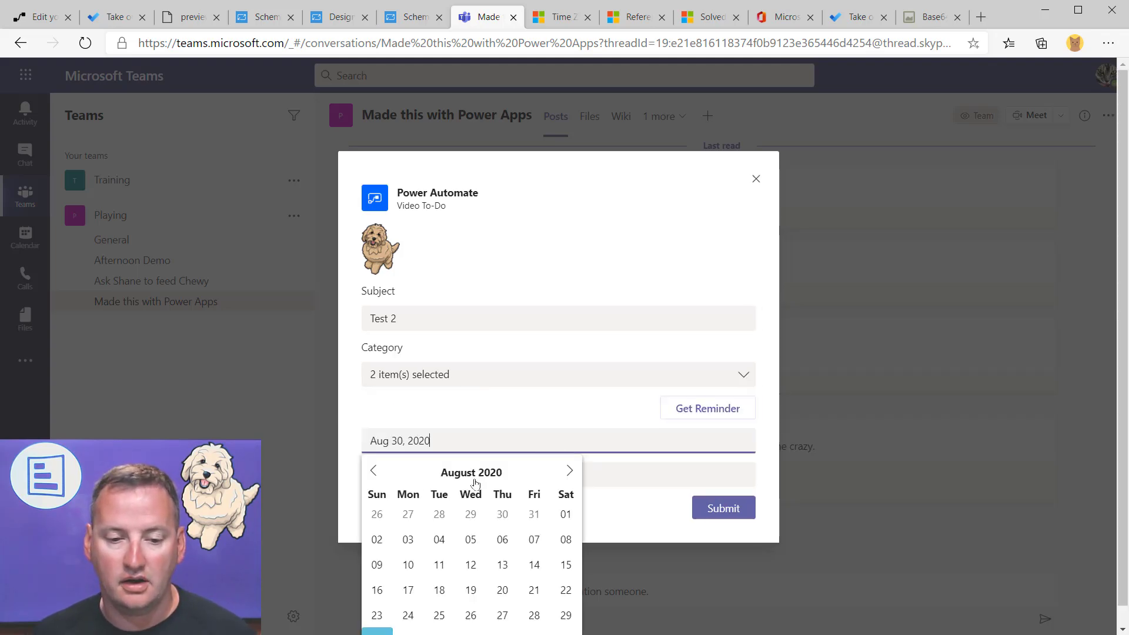
left_click(440, 621)
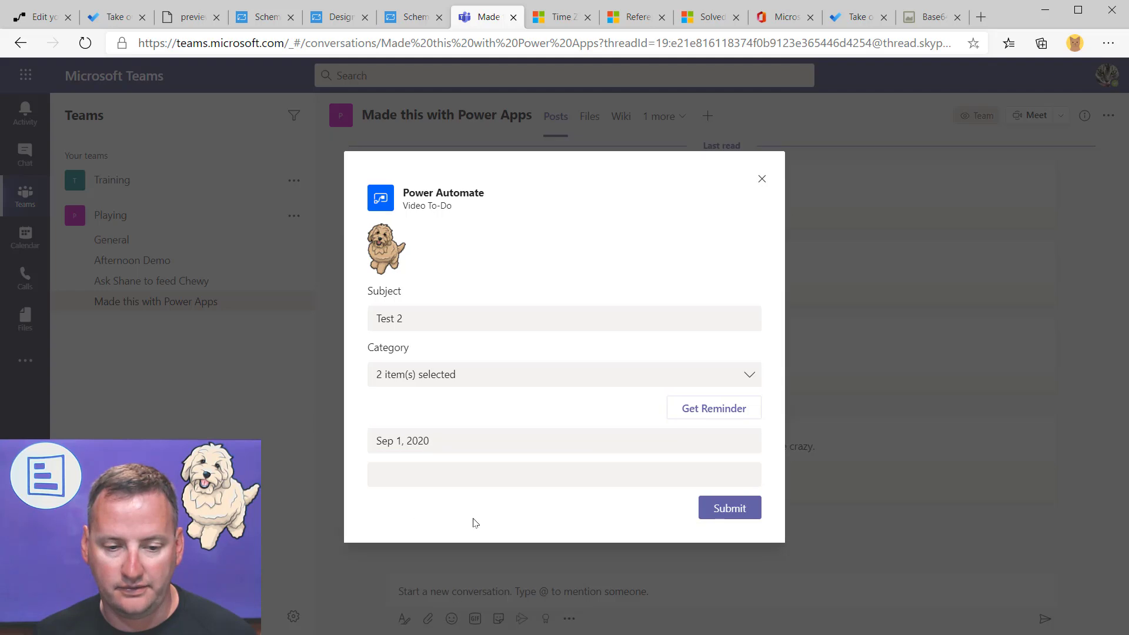
left_click(521, 471)
left_click_drag(428, 505, 428, 547)
left_click(409, 504)
left_click(721, 510)
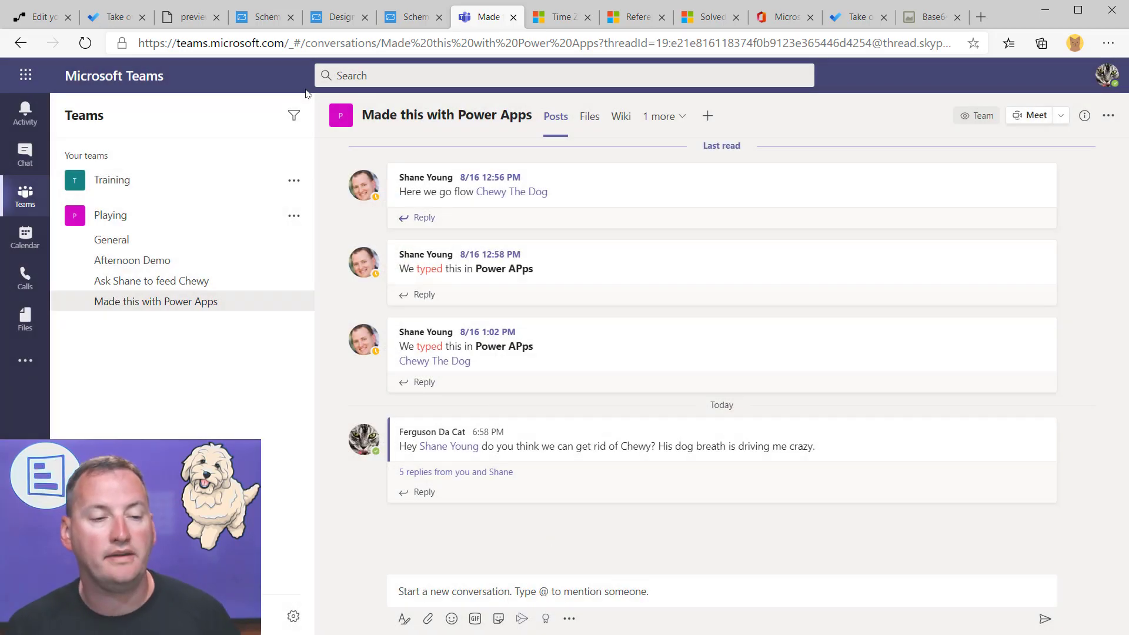
Step: Switch back to Power Automate, open the latest Video To-Do run and examine the inputs and outputs of Add a to-do (V2)
left_click(68, 22)
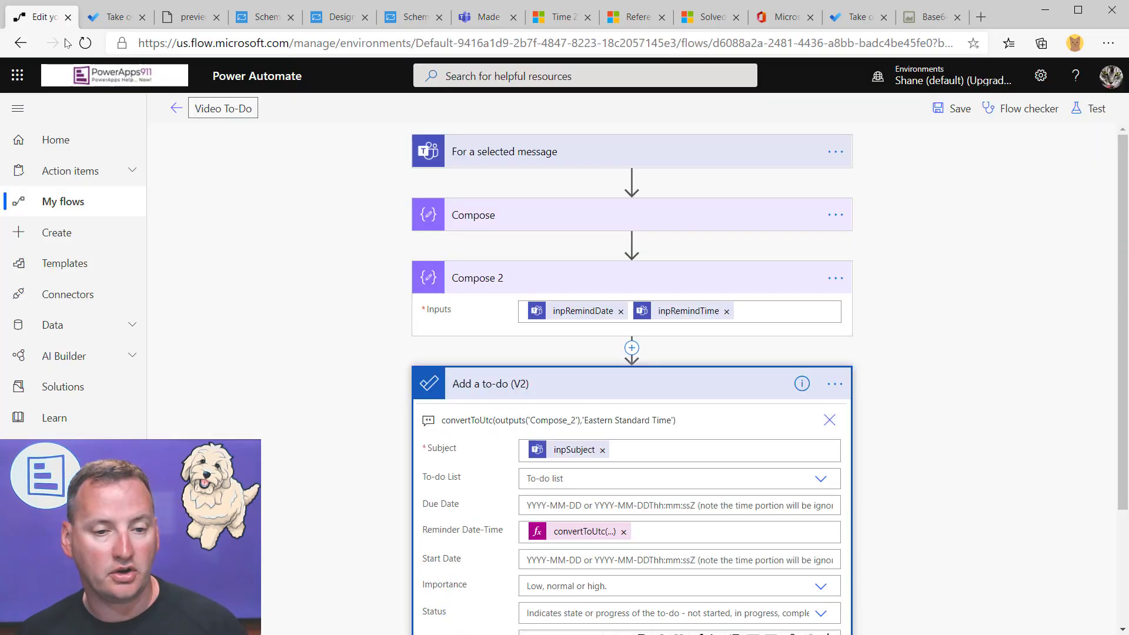
left_click(174, 110)
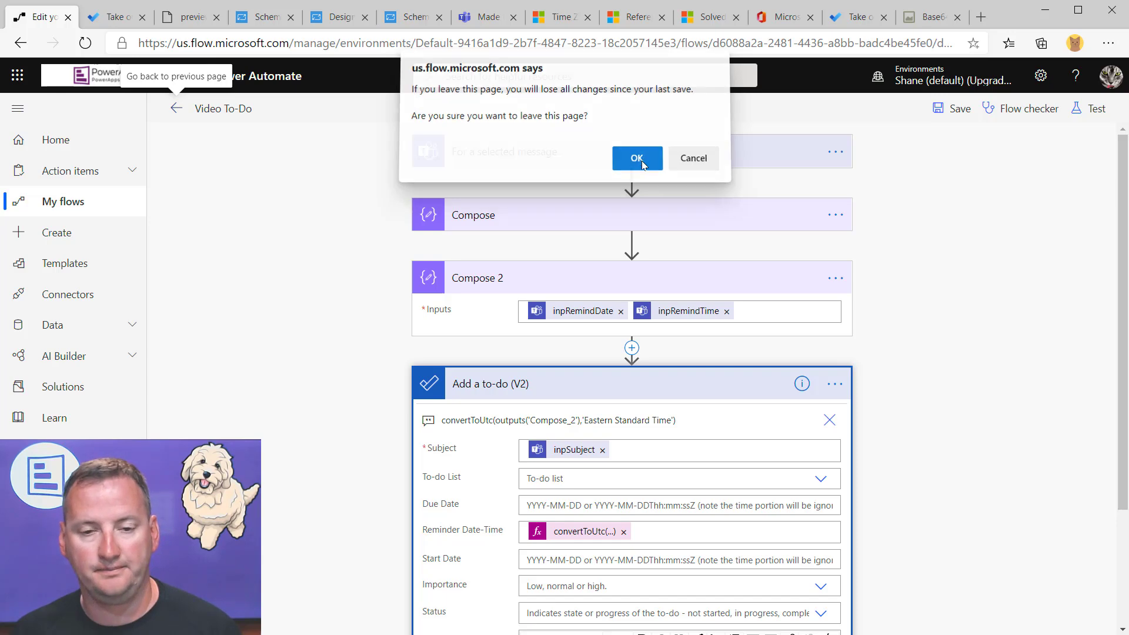
left_click(637, 161)
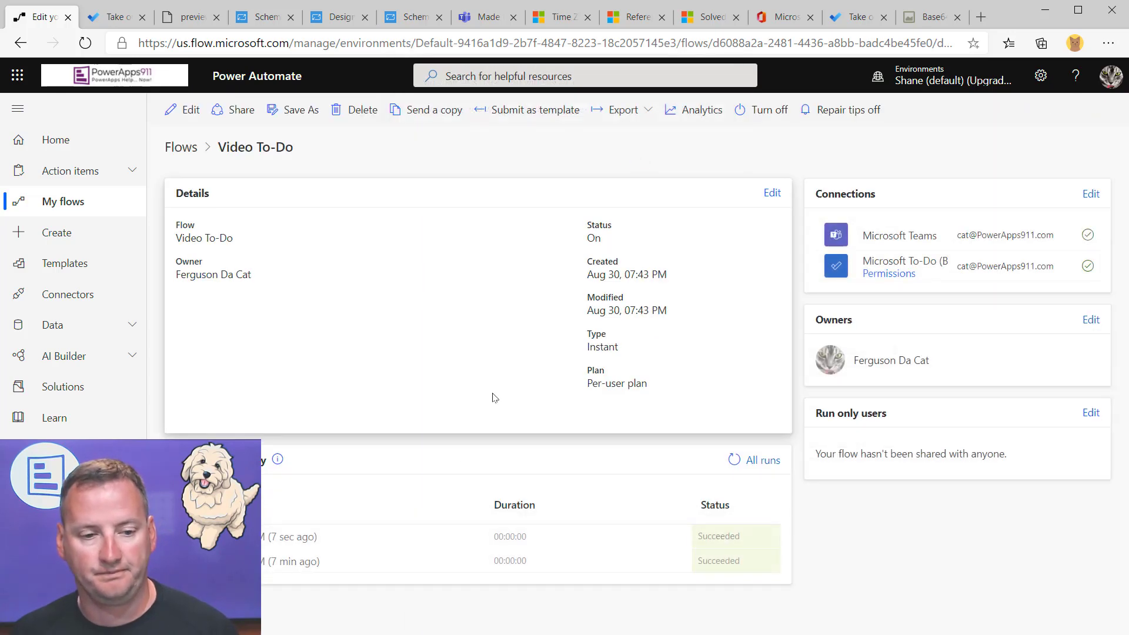
left_click(262, 538)
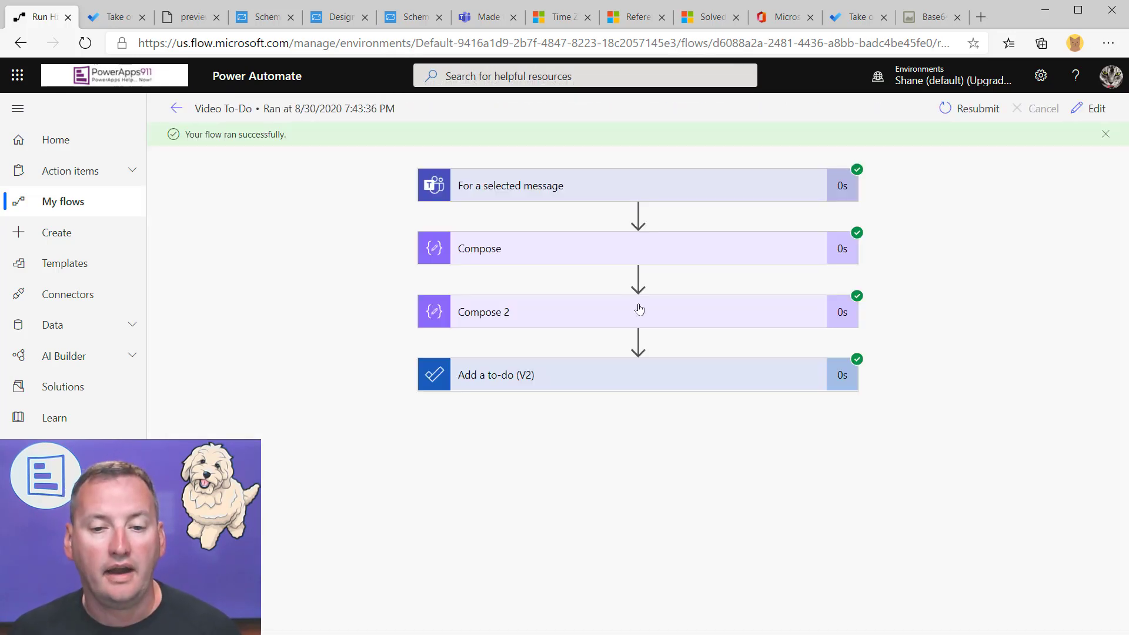
left_click(561, 379)
scroll(700, 388, "down", 5)
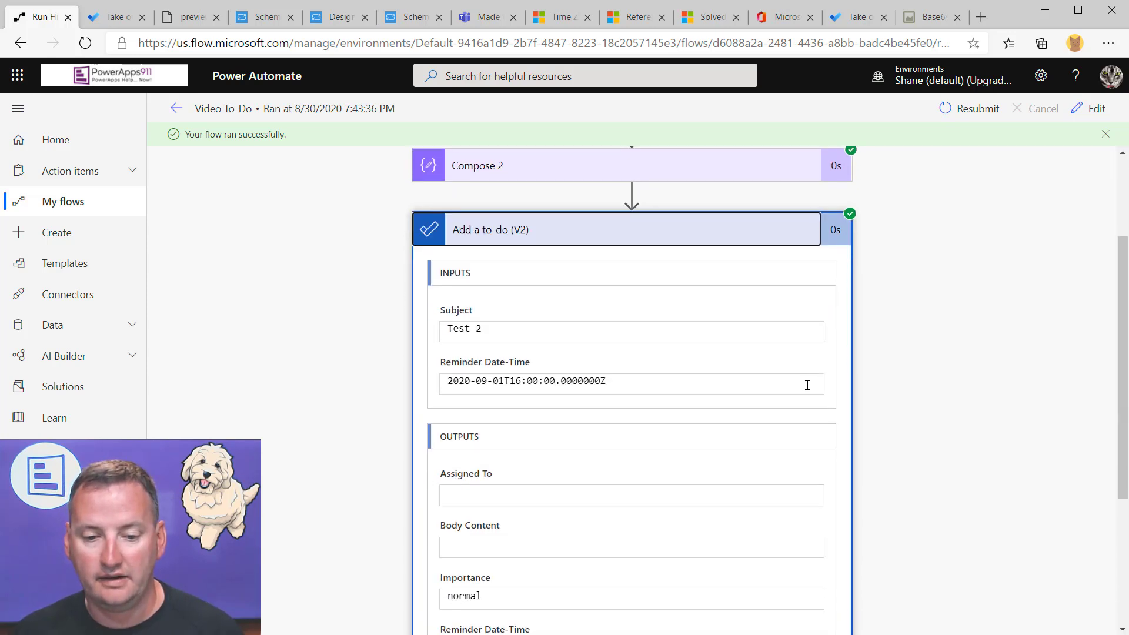
scroll(701, 387, "up", 3)
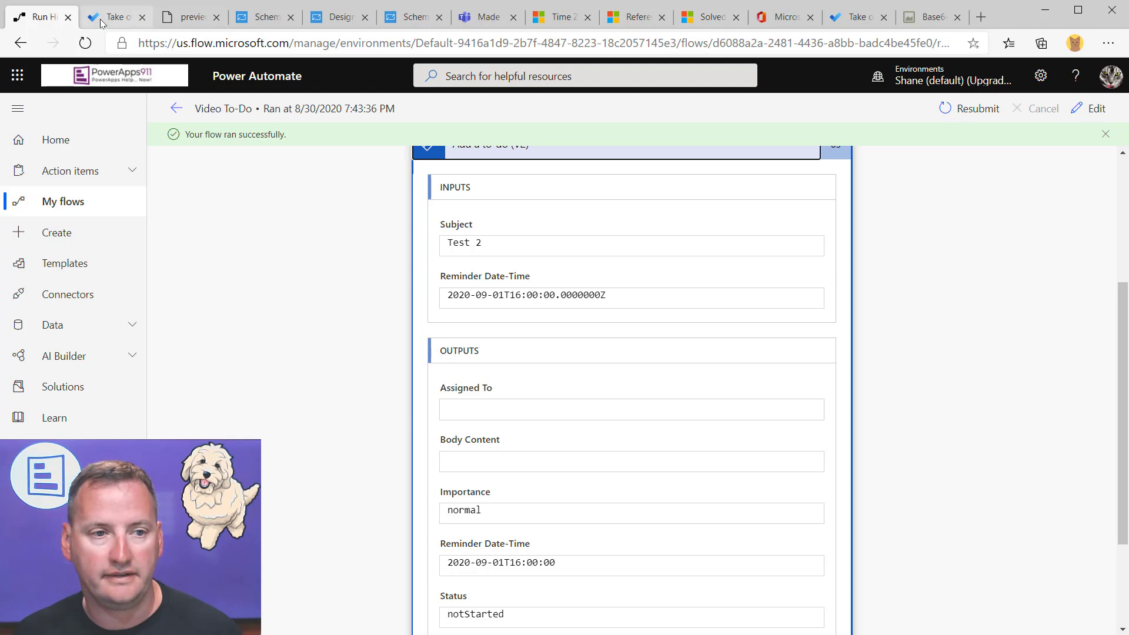
Step: Switch to Microsoft To Do, reload the task list and open the Test 2 task to check its reminder
left_click(131, 22)
left_click(84, 45)
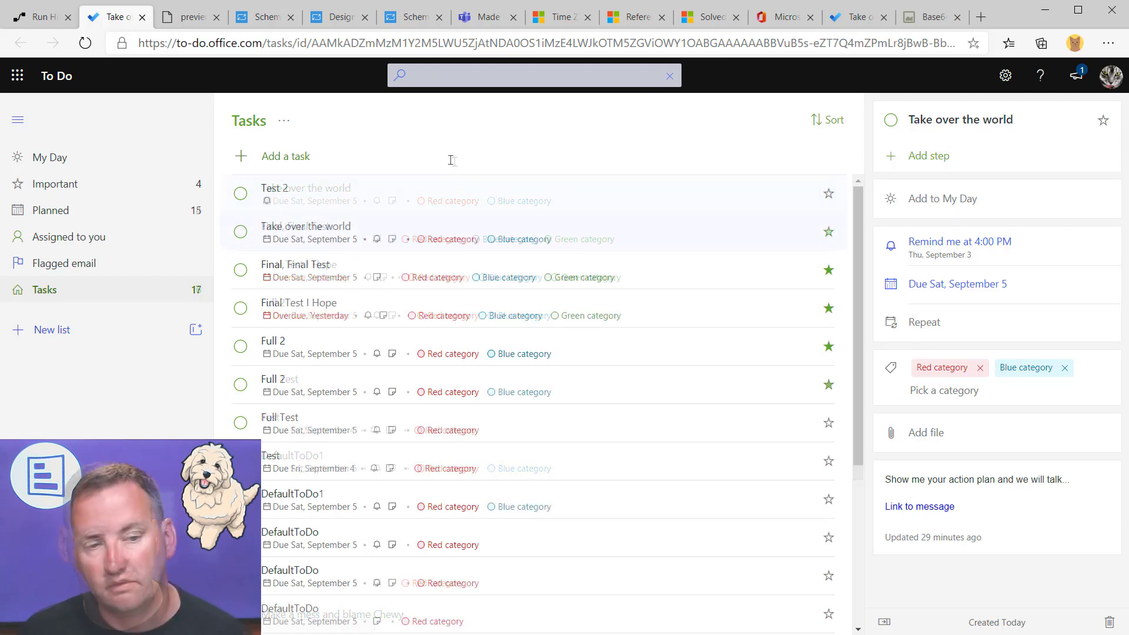
left_click(301, 192)
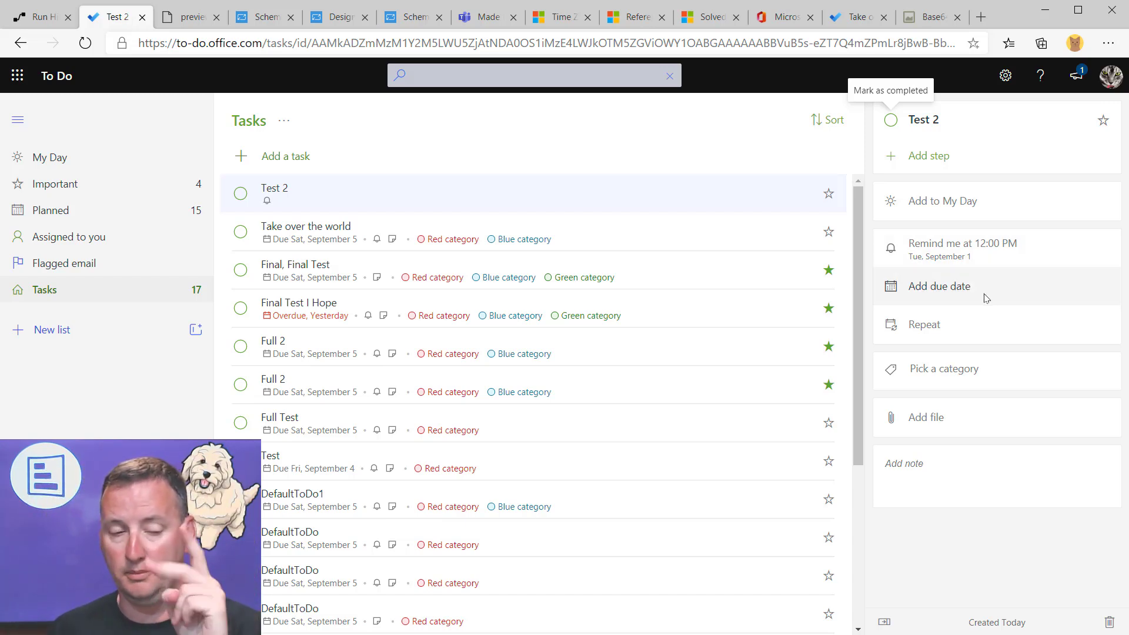
Step: Switch to Power Automate, edit the Video To-Do flow and set Categories in Add a to-do (V2) to accept an entire array
left_click(42, 18)
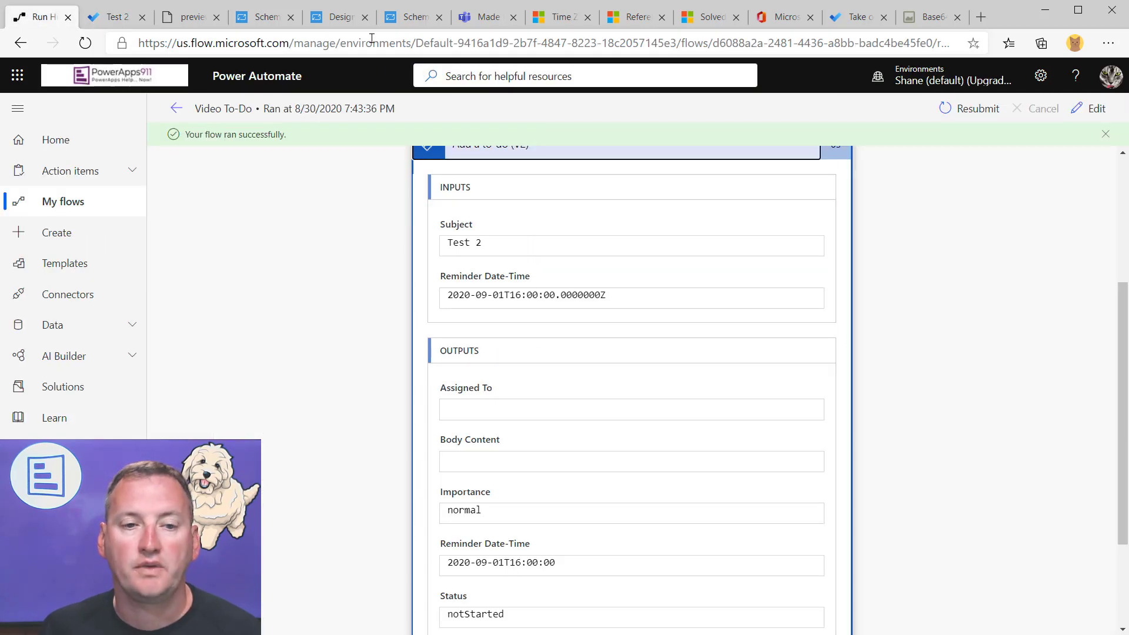
left_click(1104, 109)
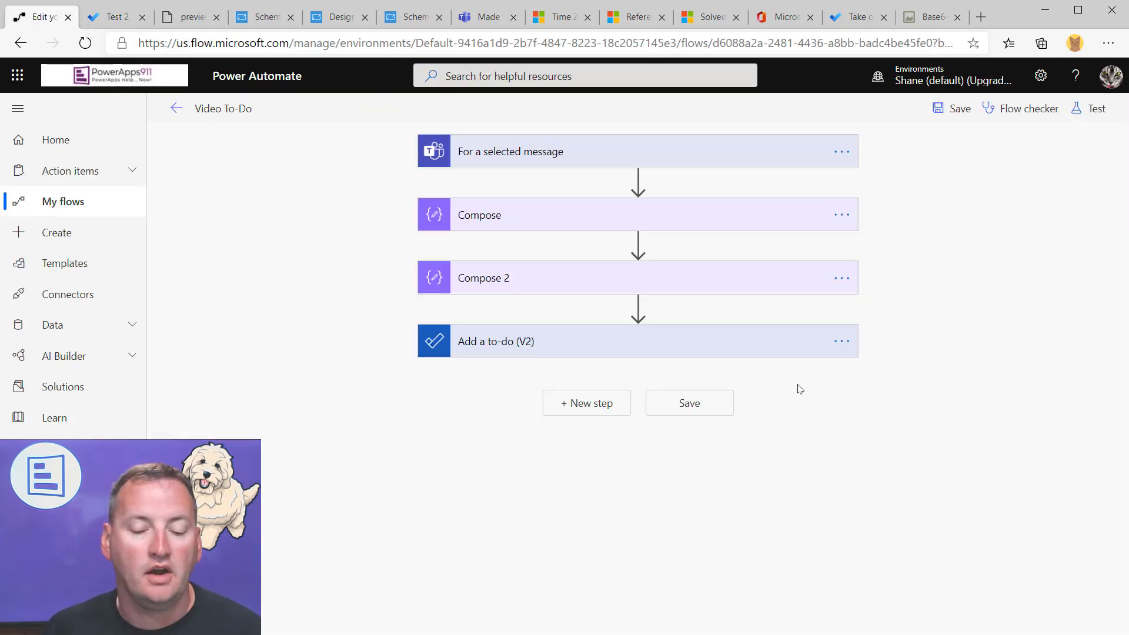
left_click(648, 342)
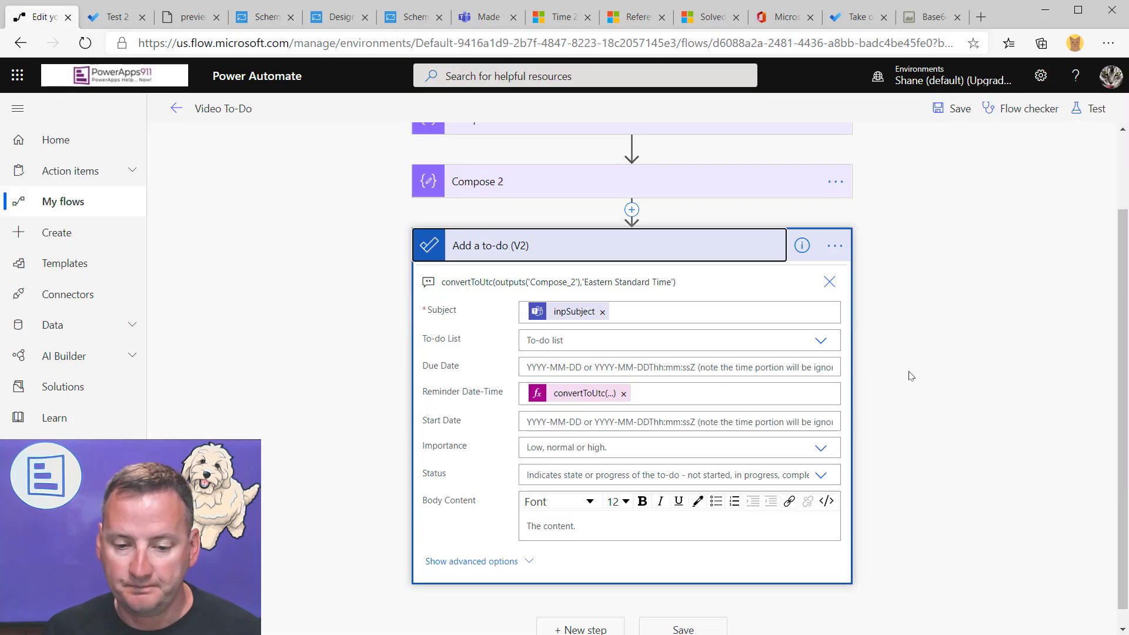
left_click(531, 541)
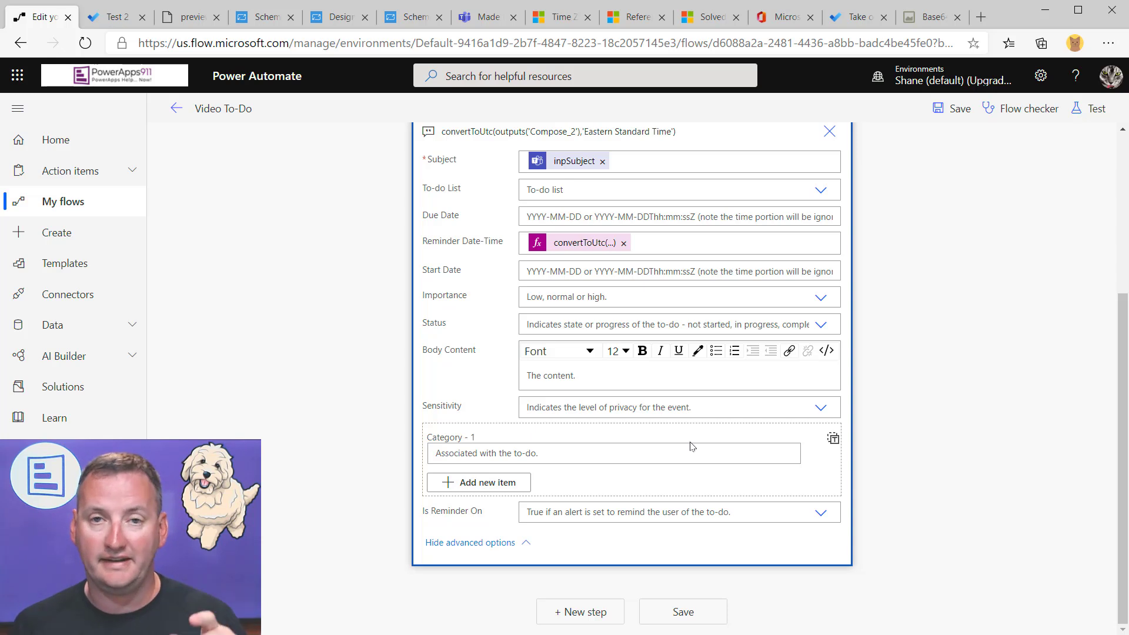
left_click(833, 438)
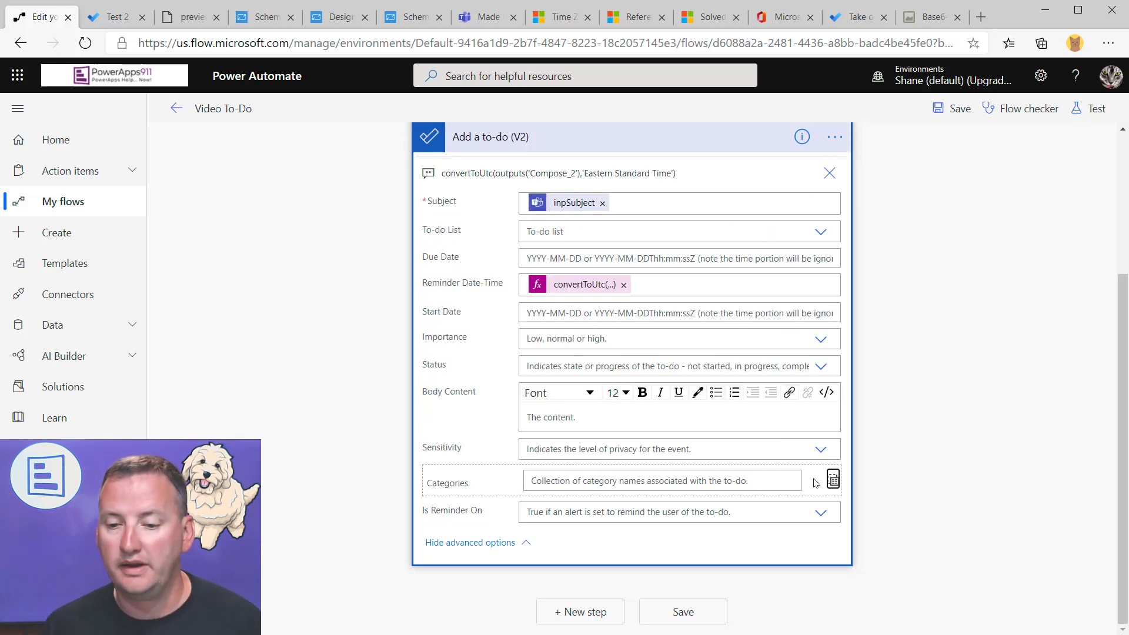
left_click(617, 481)
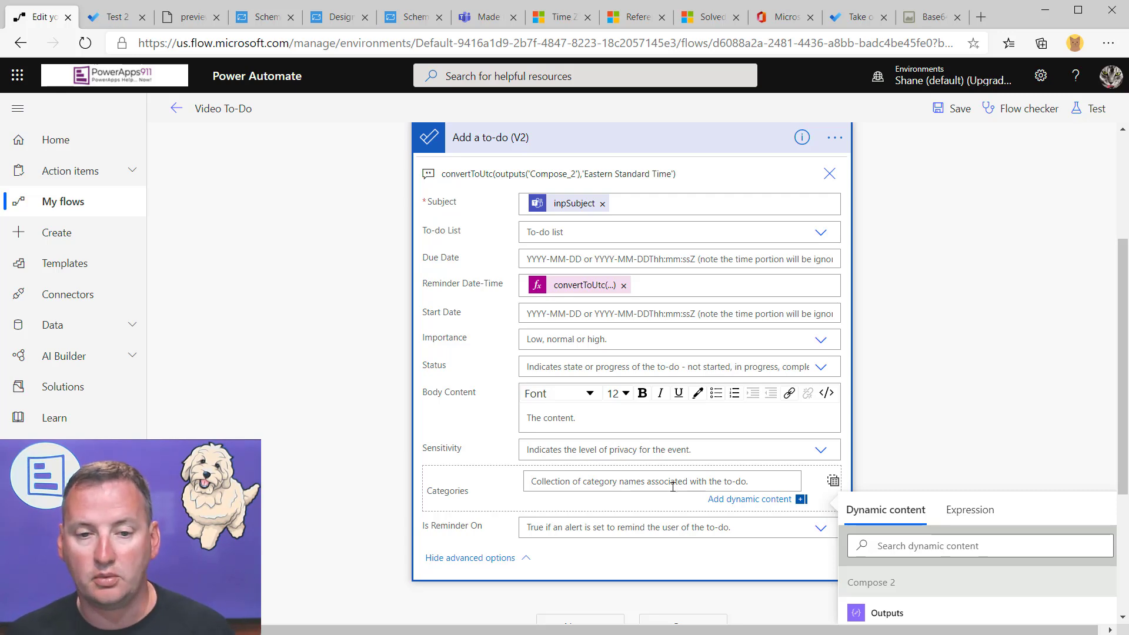
Step: Remove the ddCategory value from the inputs of the first Compose action
scroll(673, 486, "up", 3)
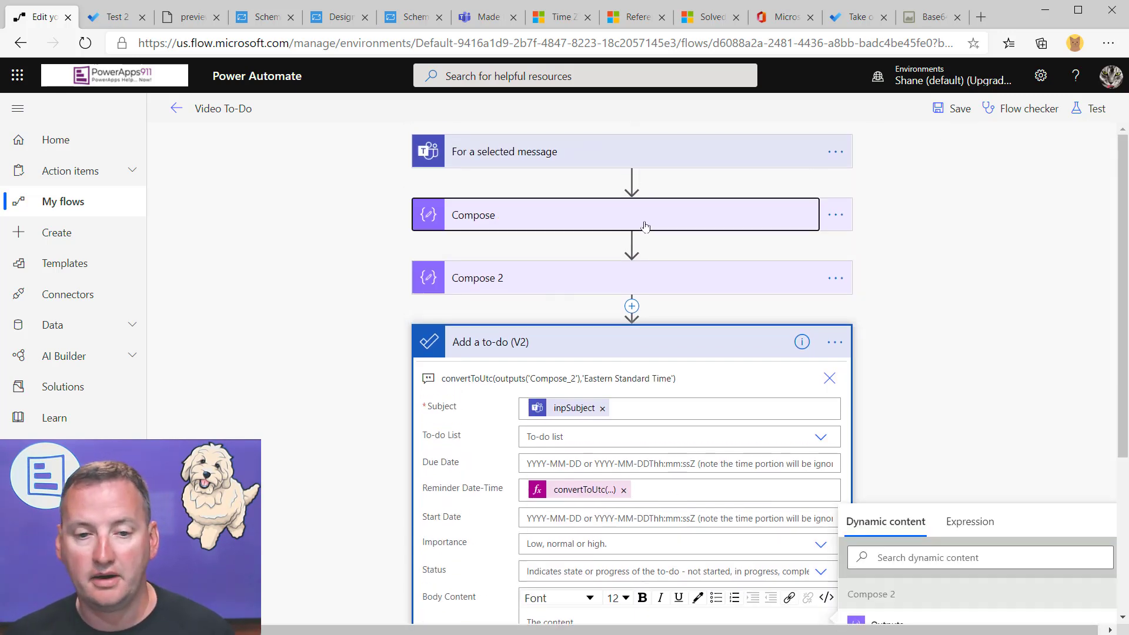
left_click(635, 227)
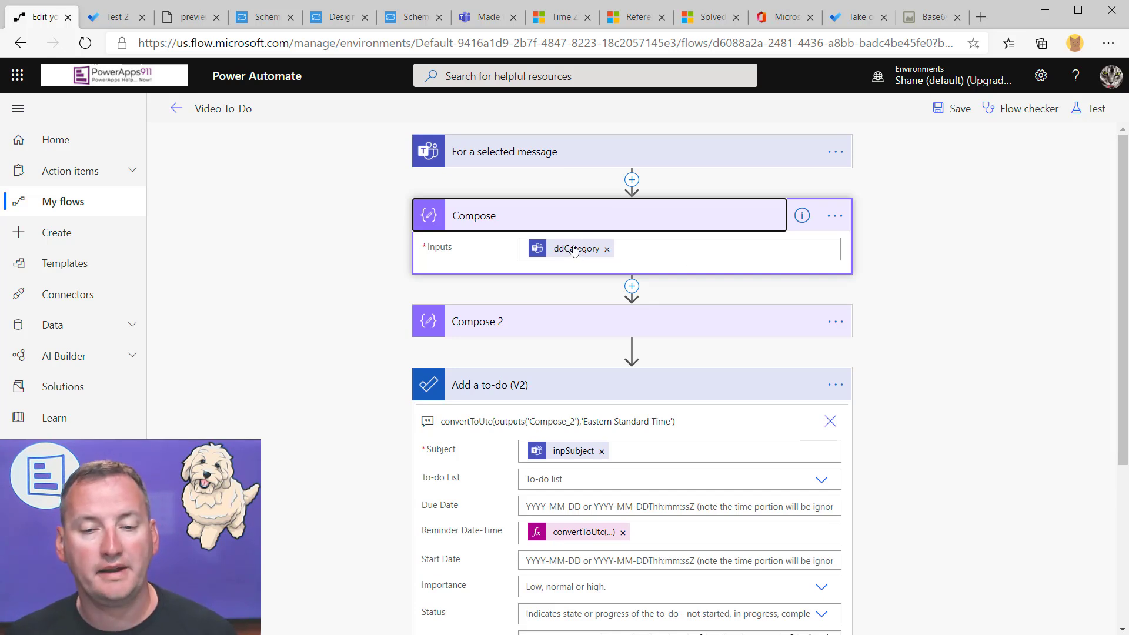
left_click(609, 250)
left_click(608, 249)
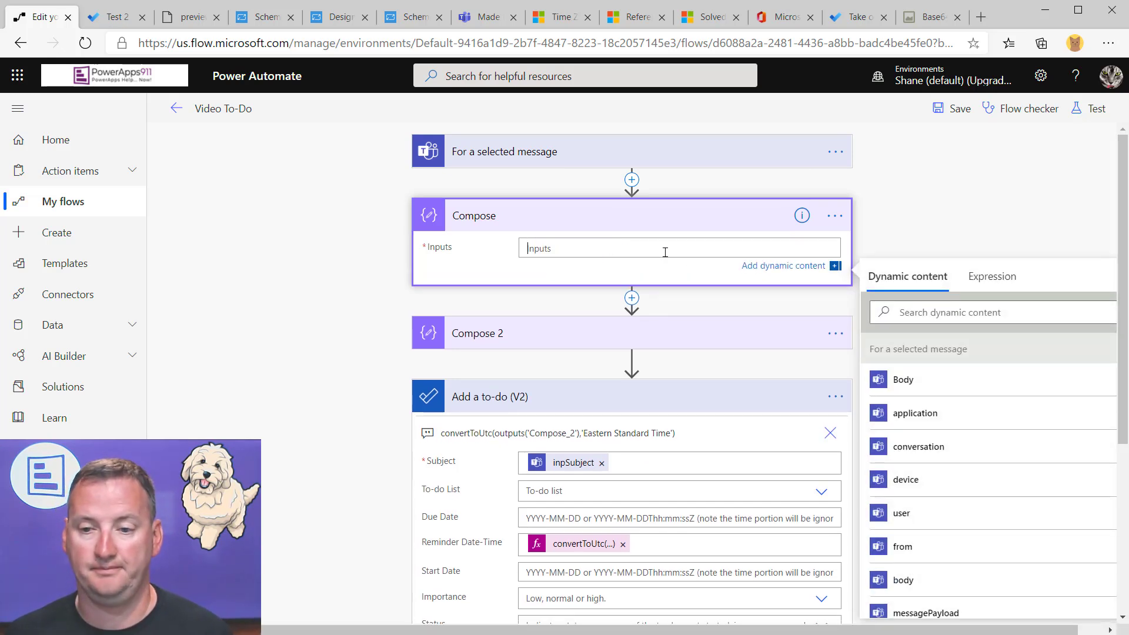
left_click(992, 277)
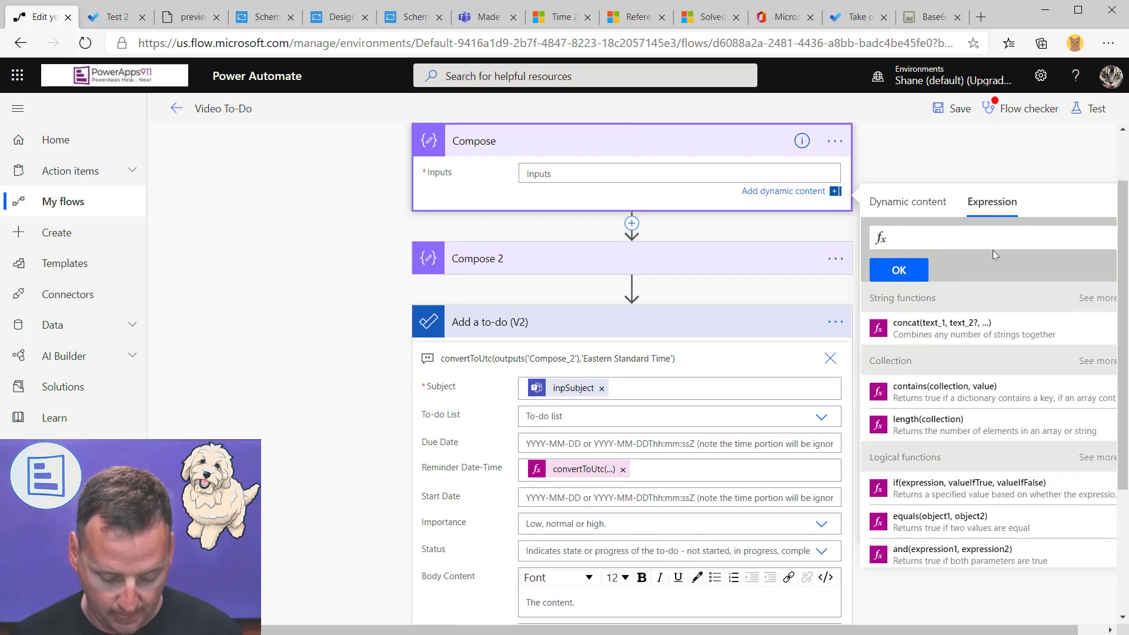
type("split")
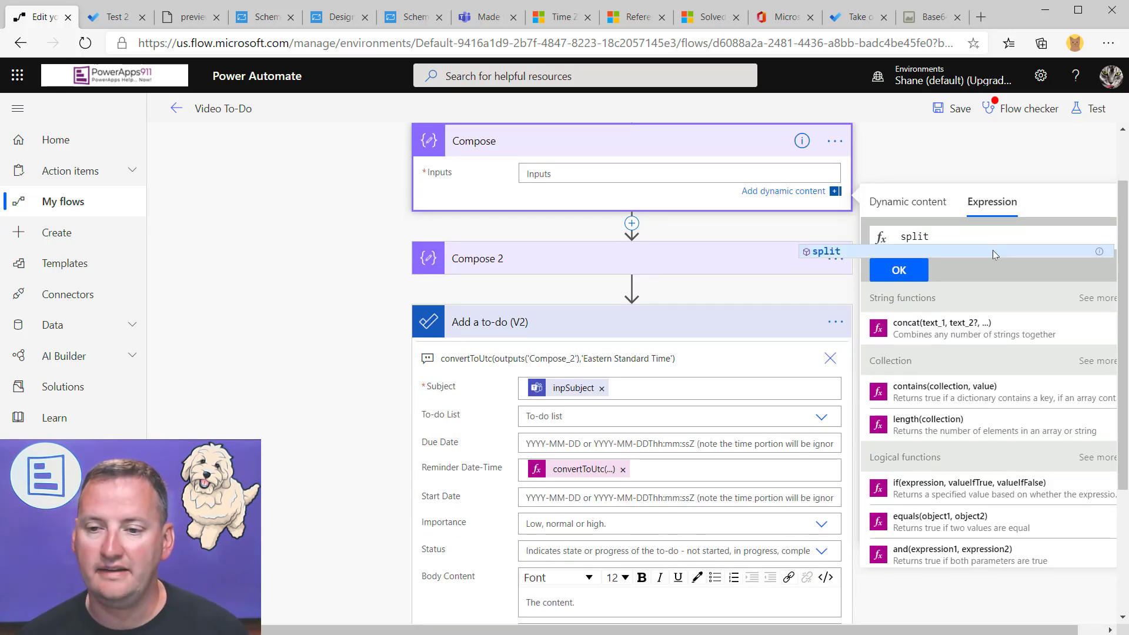
left_click(819, 255)
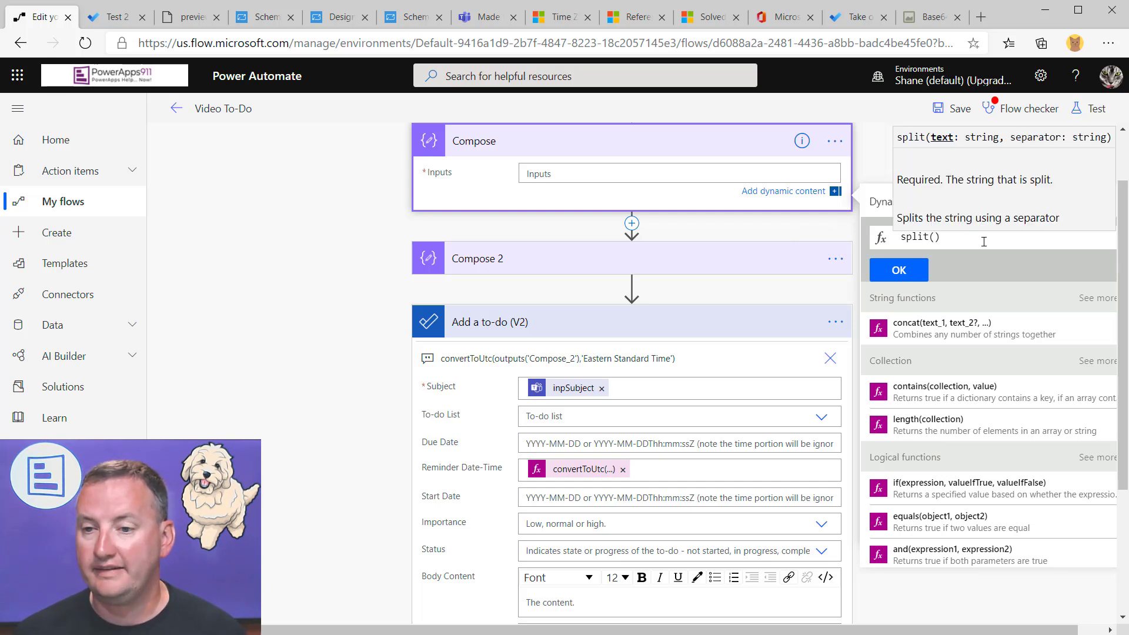
left_click(913, 236)
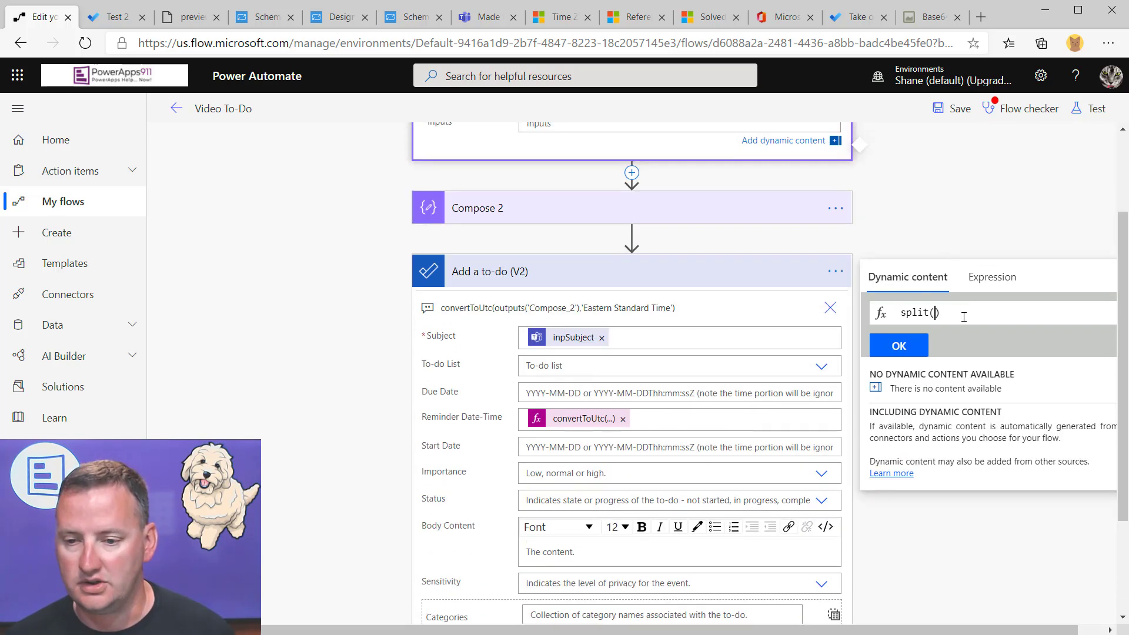
left_click(982, 284)
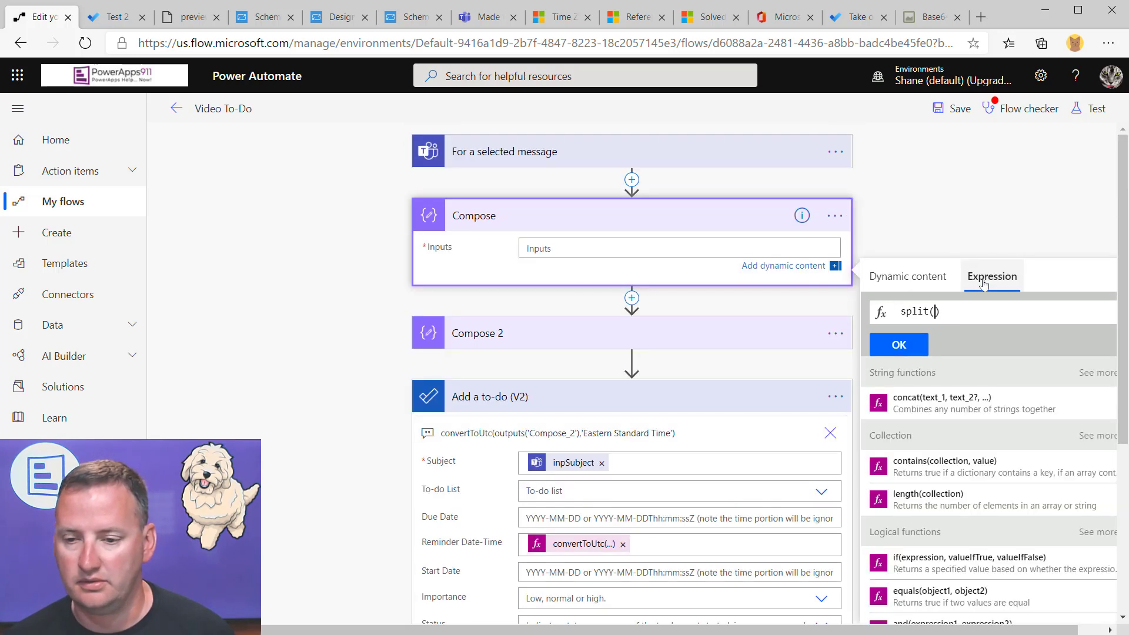
Step: Insert ddCategory temporarily into the Compose 2 inputs, copy its reference and remove it again
left_click(566, 327)
left_click(770, 355)
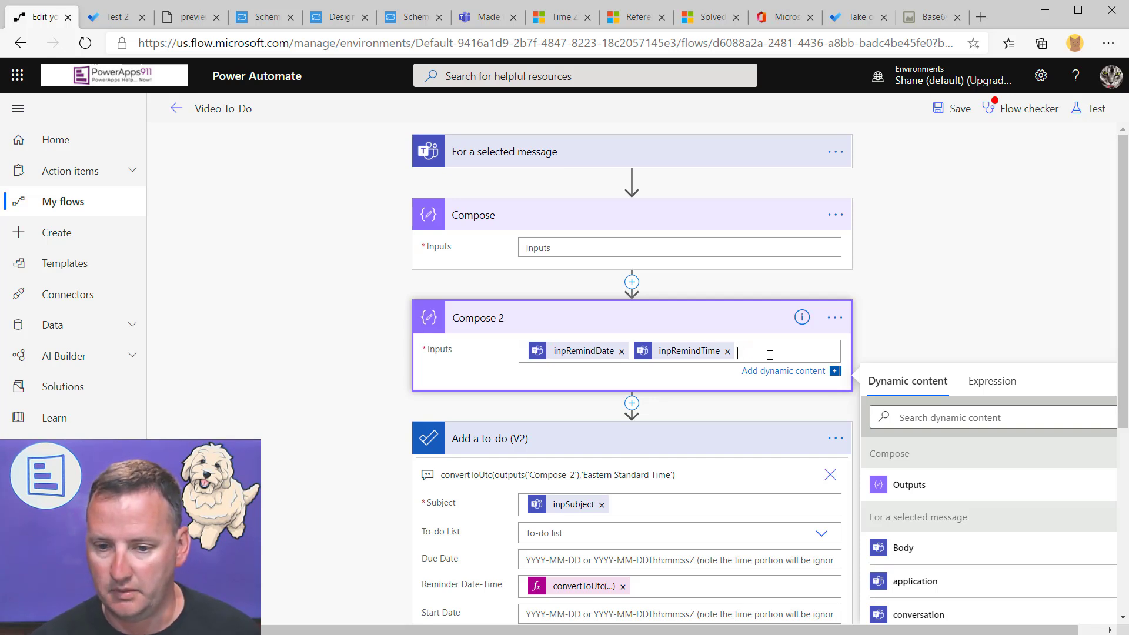
left_click(905, 418)
type("cate")
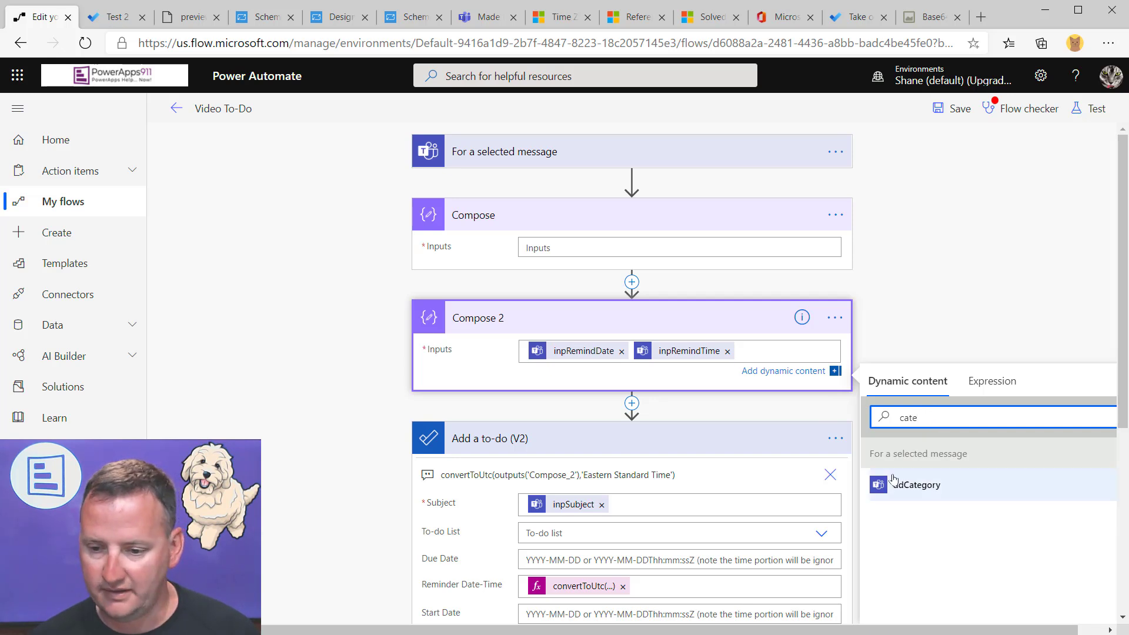
left_click(900, 485)
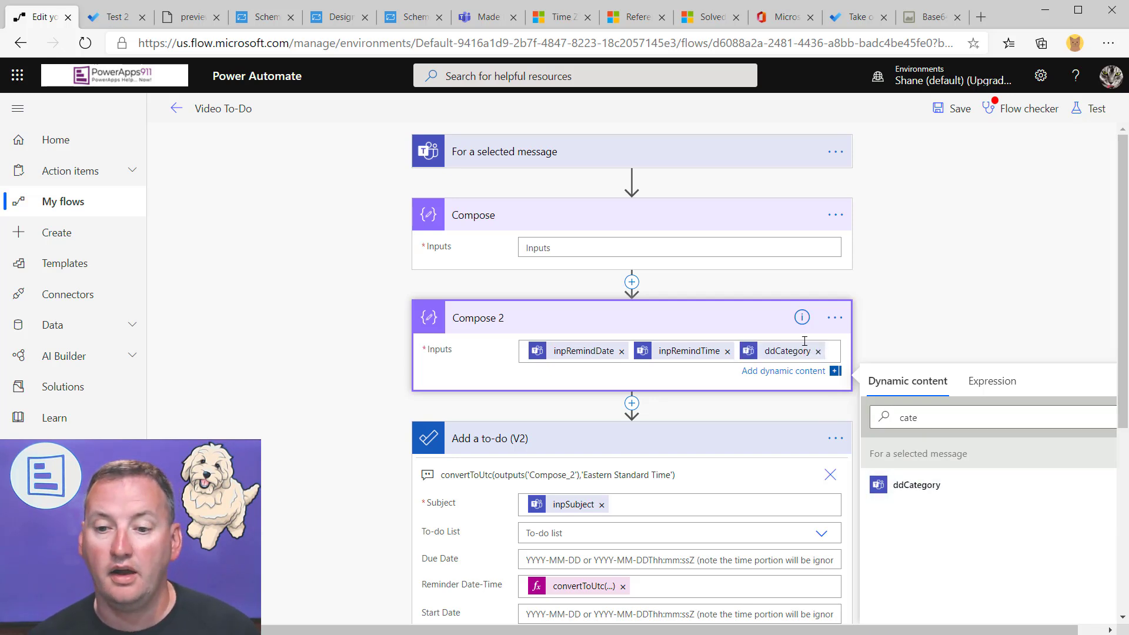
left_click_drag(765, 352, 817, 360)
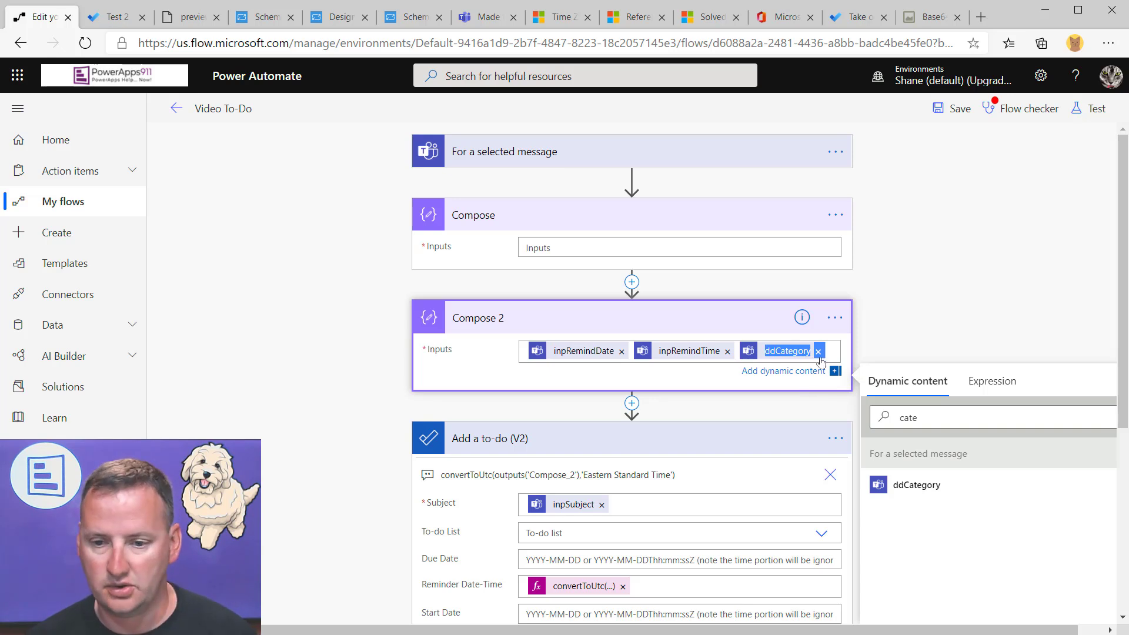
left_click(819, 351)
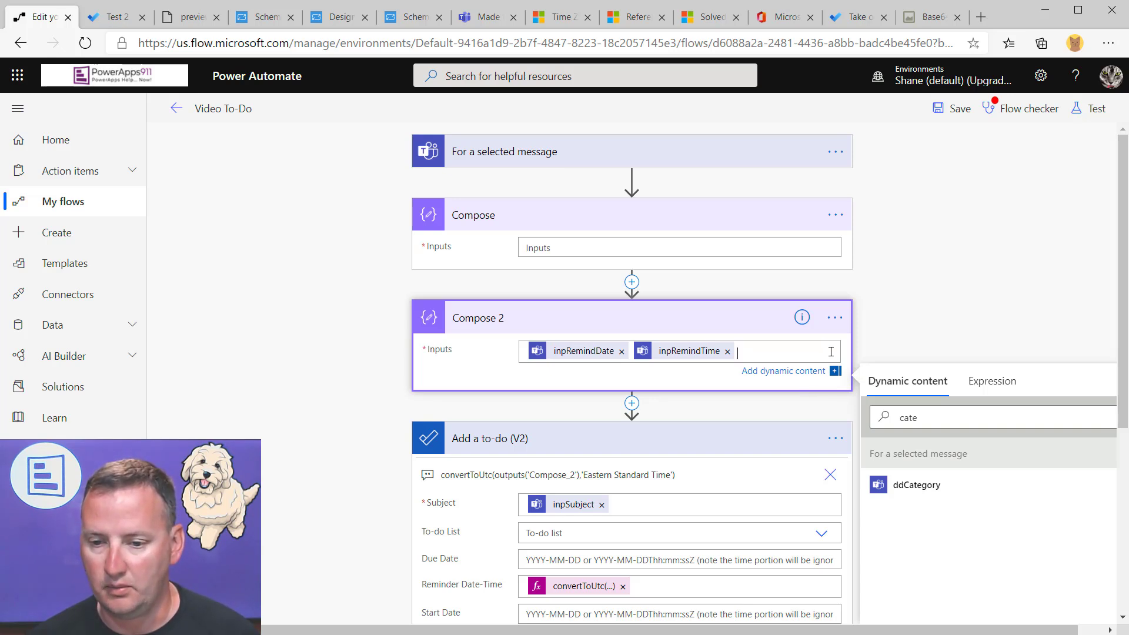
Step: Start a Split expression for the first Compose action's inputs with the copied ddCategory reference, stripping its @{ and } wrapper
left_click(584, 247)
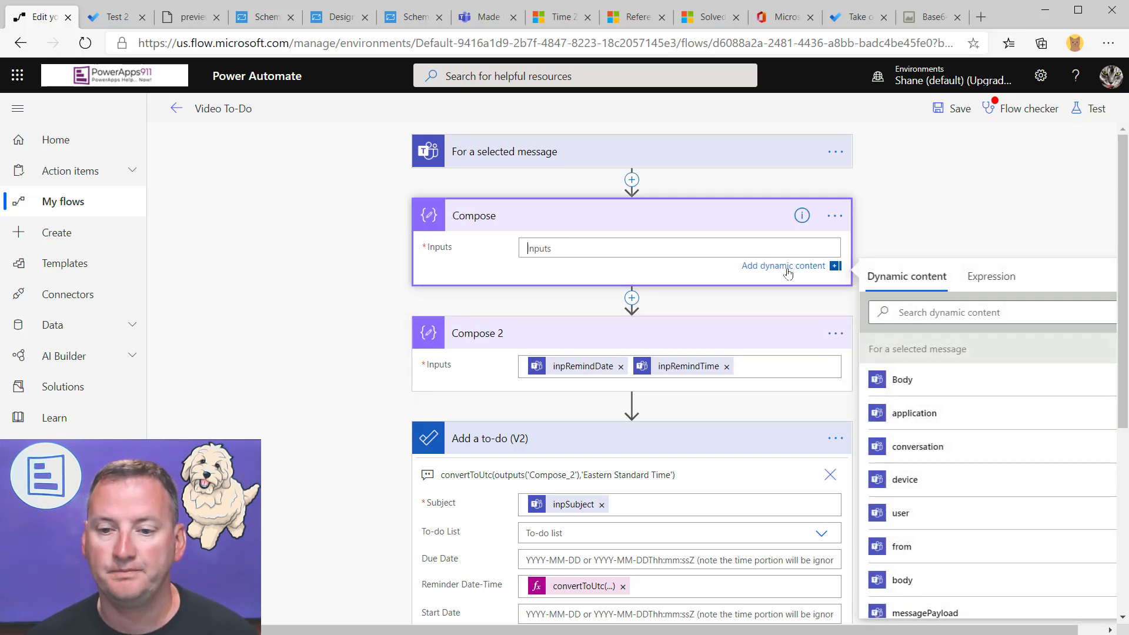
left_click(991, 277)
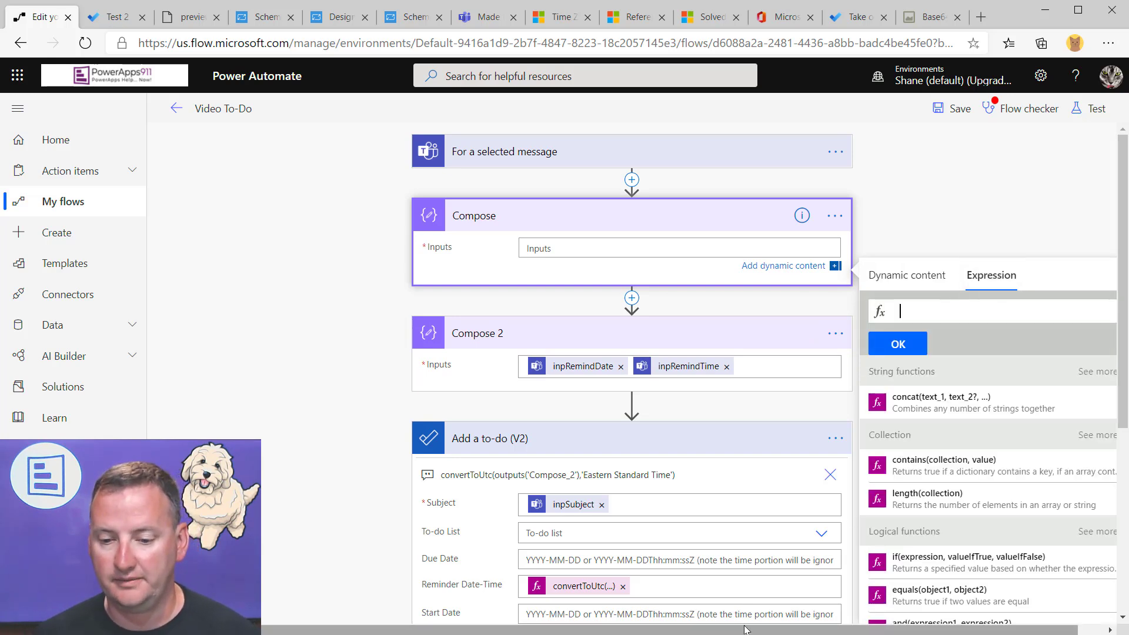
type("Split(")
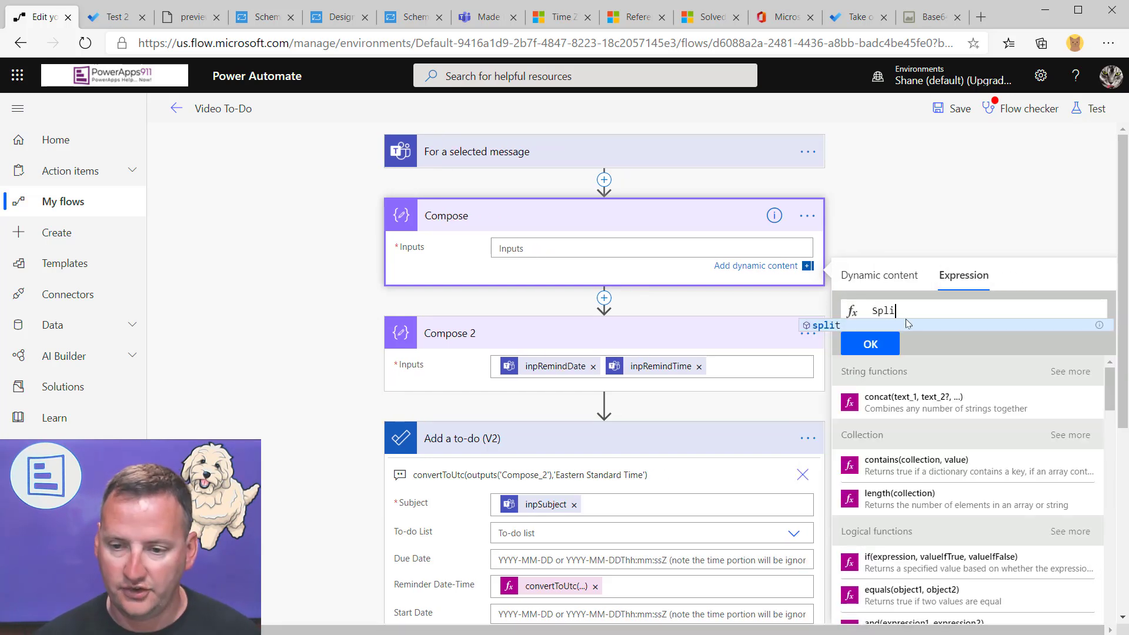
key("ctrl+v")
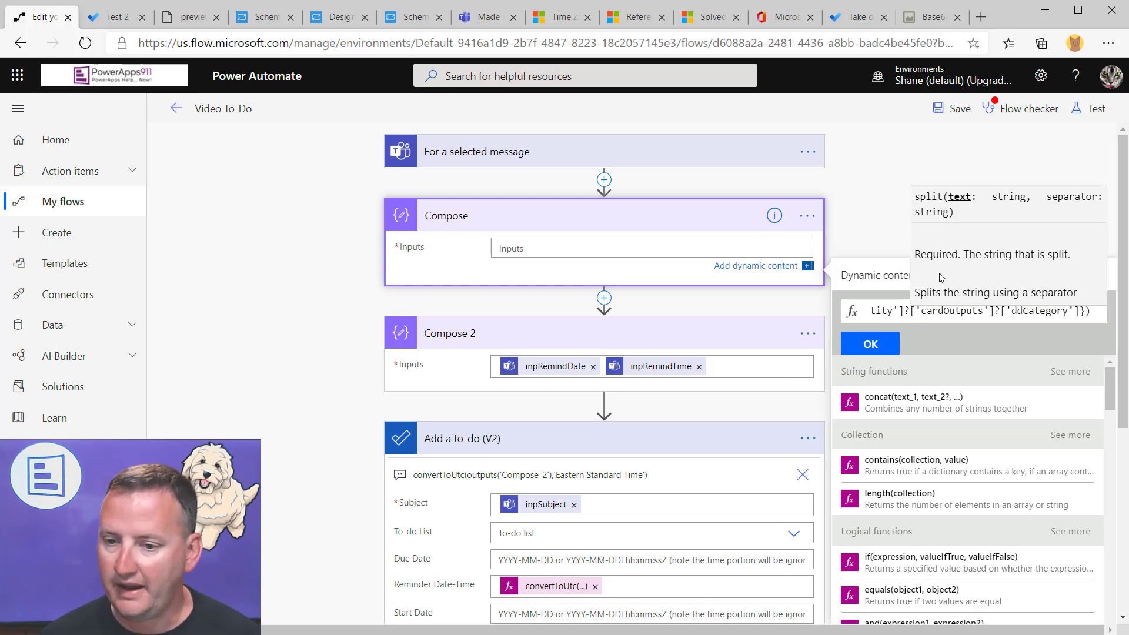
left_click(1100, 313)
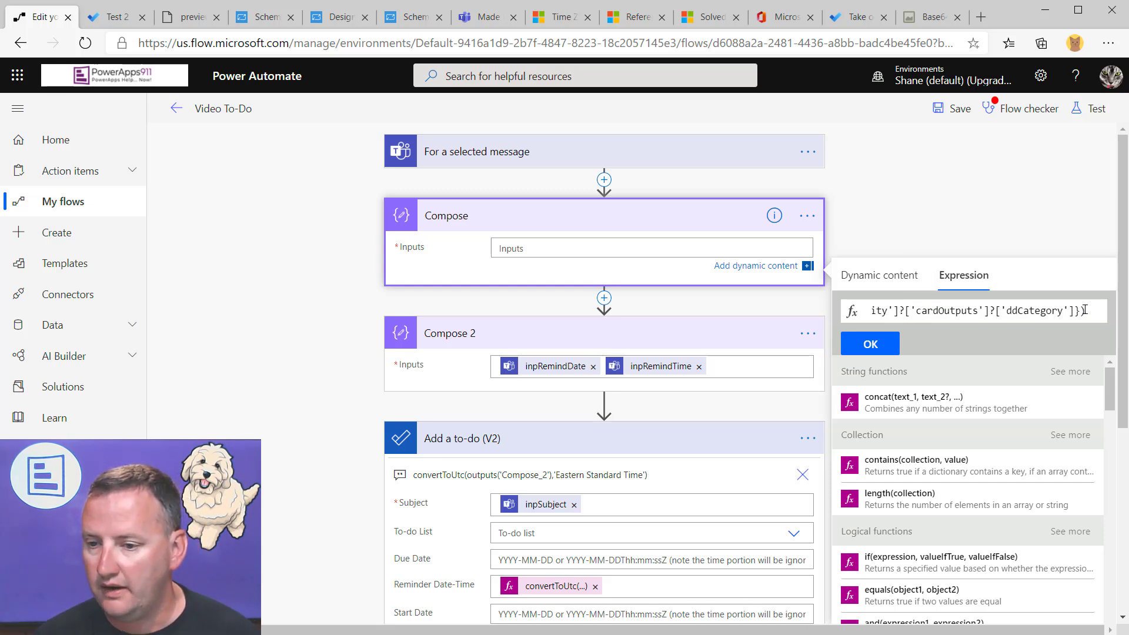
key("BackSpace")
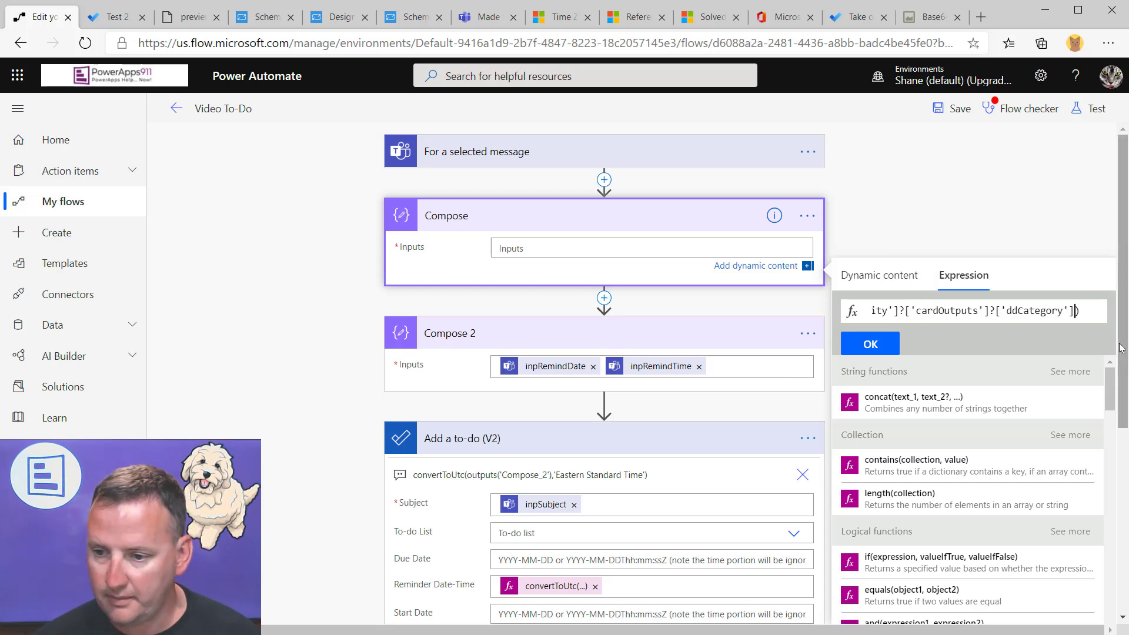
key("Home")
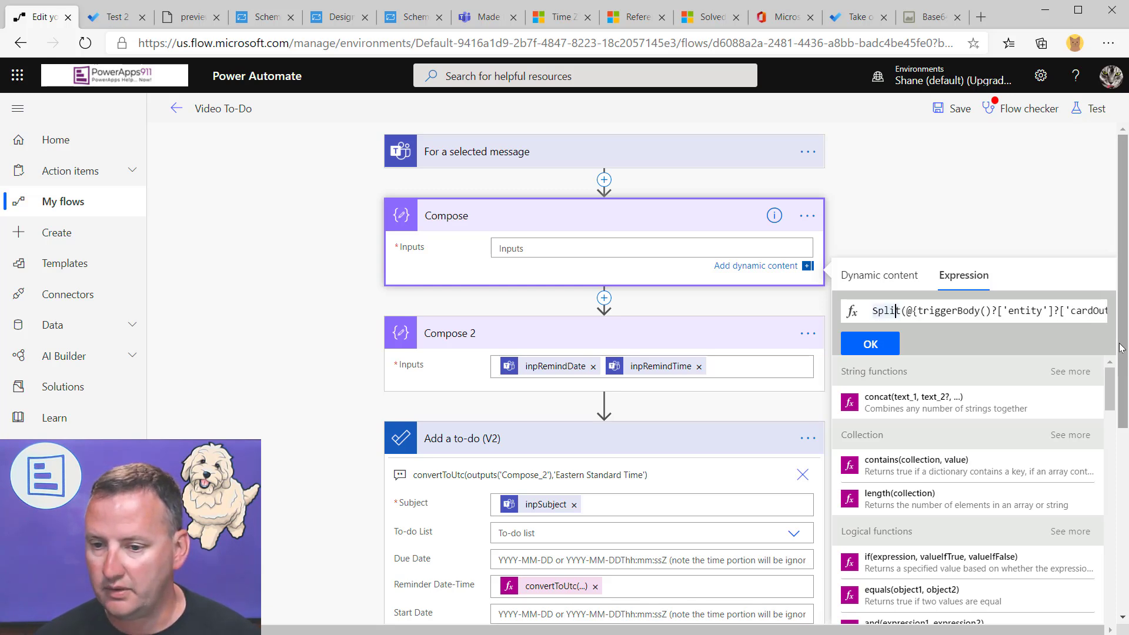
key("Right")
key("Delete")
key("Delete")
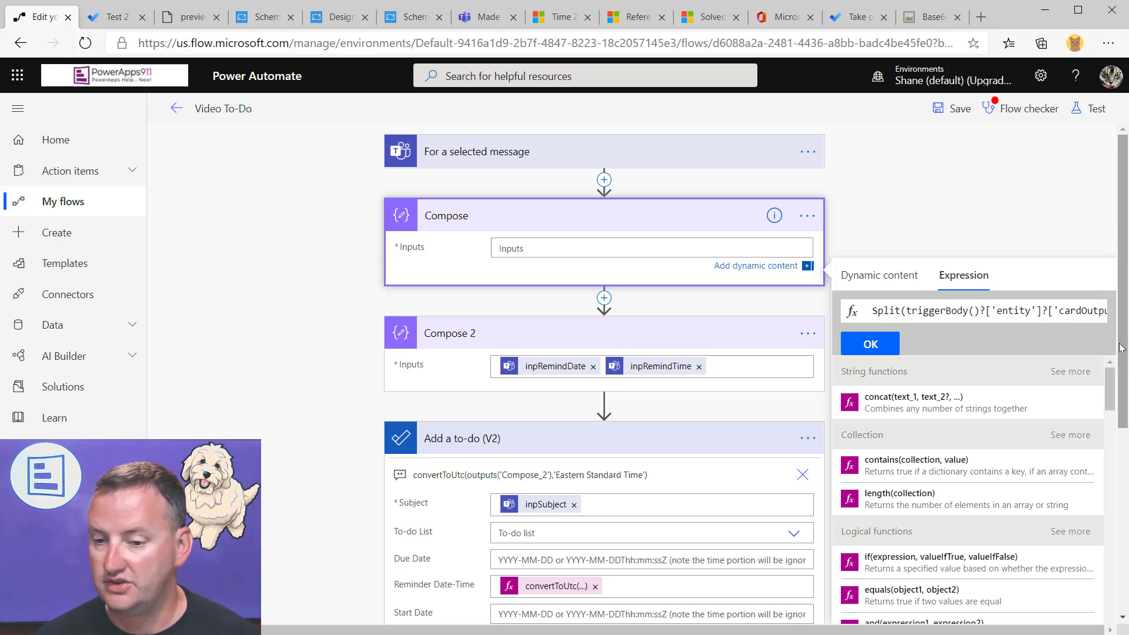
Step: Add ',' as the separator of the Split expression, copy the full expression and insert it into the Compose inputs
key("Right")
key("Right")
key("Right")
key("Right")
key("Right")
key("Right")
key("Right")
key("Right")
key("Right")
key("Right")
key("Right")
key("Right")
key("Right")
key("Right")
key("Right")
key("Right")
key("Right")
key("Right")
key("Right")
key("Right")
key("Right")
key("Right")
key("Right")
key("Right")
key("Right")
key("Right")
key("Right")
key("Right")
key("Right")
key("Right")
key("Right")
key("Right")
key("Right")
key("Right")
key("Right")
key("Right")
key("Right")
key("Right")
key("Right")
key("Right")
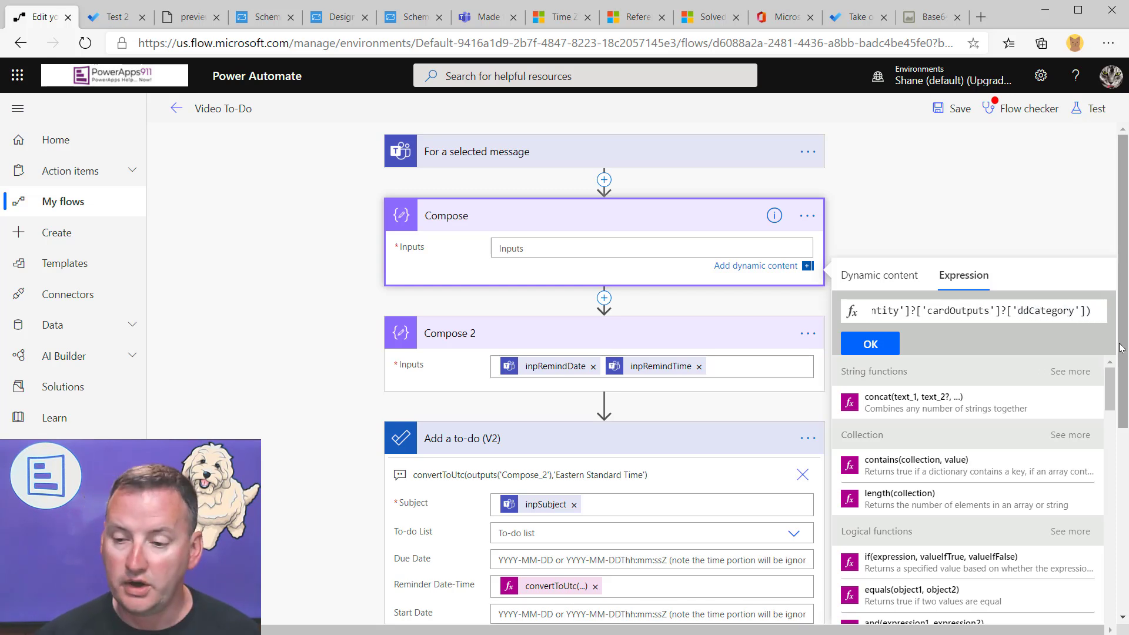
type(",")
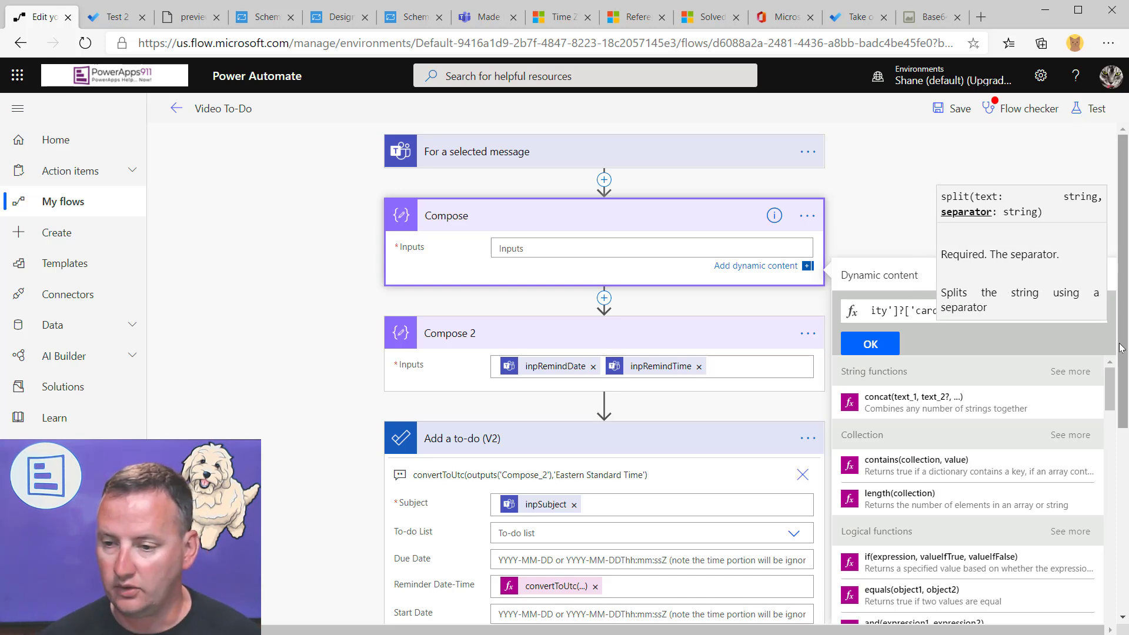
type("',')")
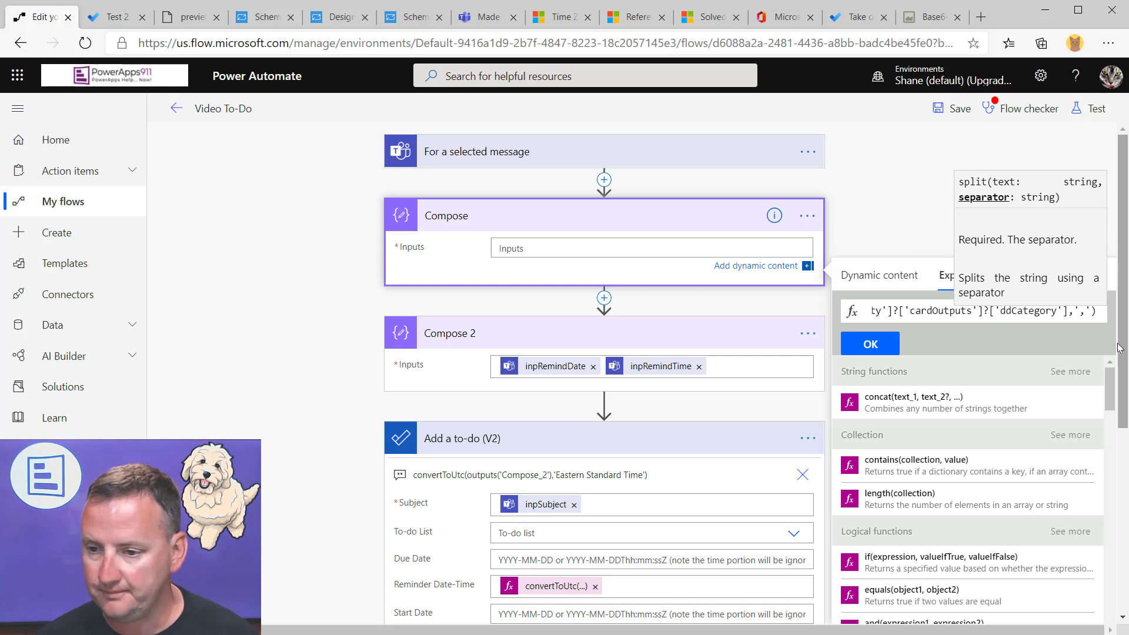
key("ctrl+a")
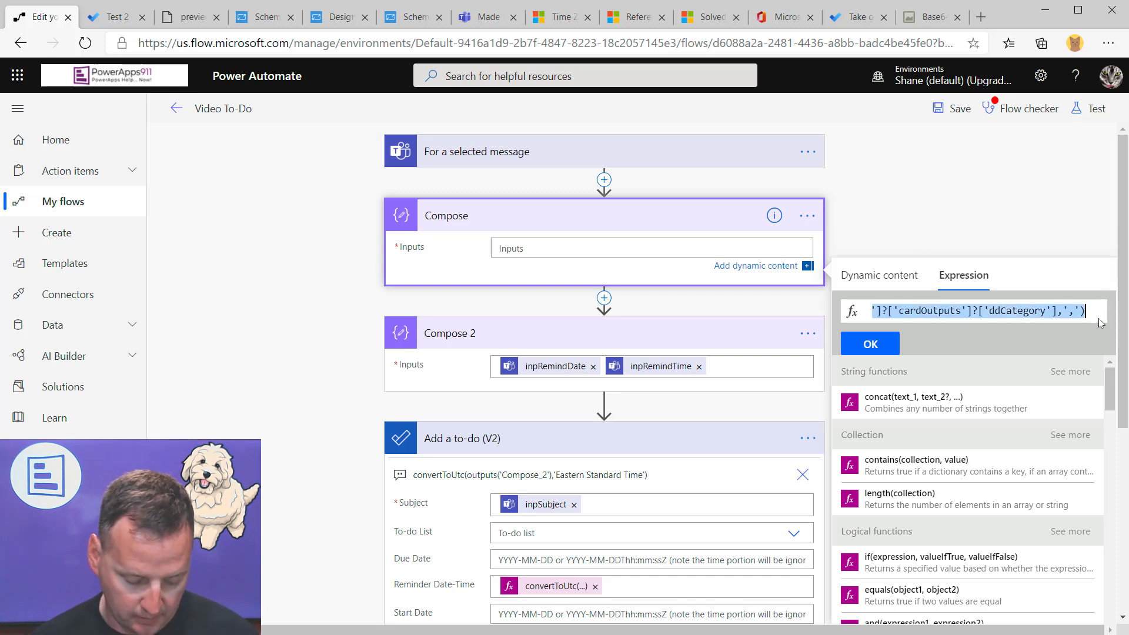
left_click(894, 351)
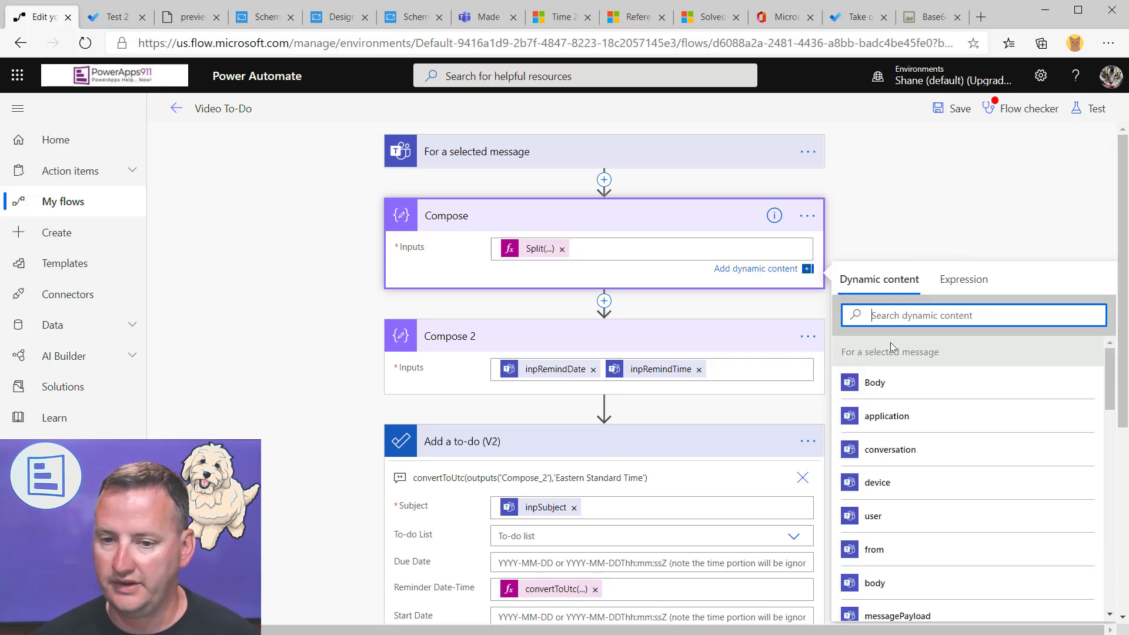
Step: Add the comment Split(triggerBody()?['entity']?['cardOutputs']?['ddCategory'],',') to the first Compose action
left_click(810, 219)
left_click(838, 217)
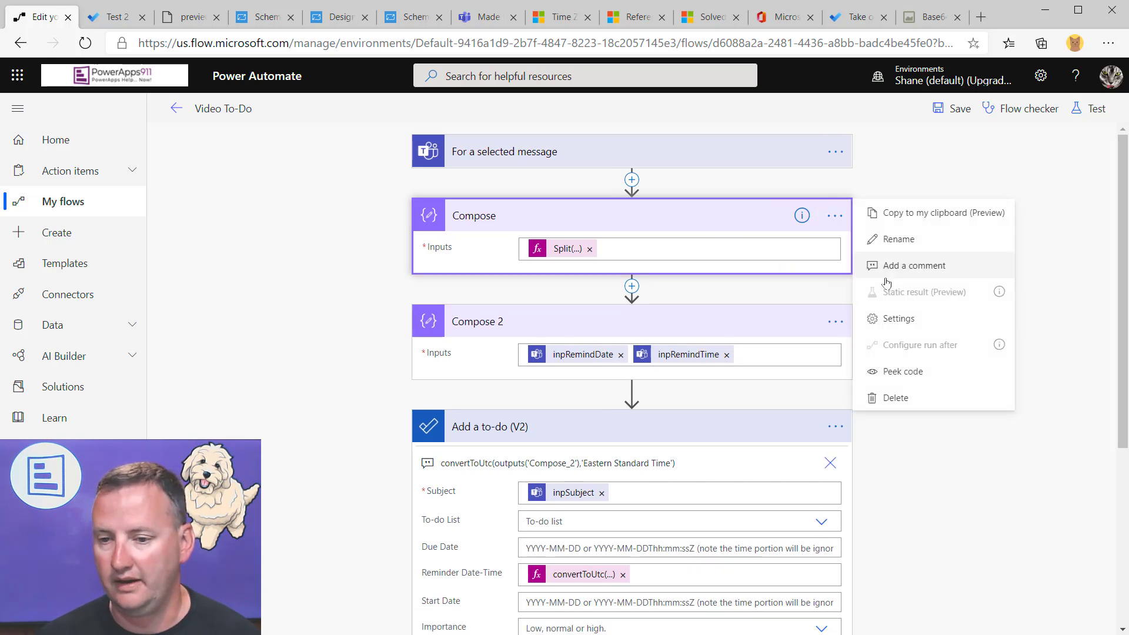
left_click(894, 267)
type("Split(triggerBody()?['entity']?['cardOutputs']?['ddCategory'],',')")
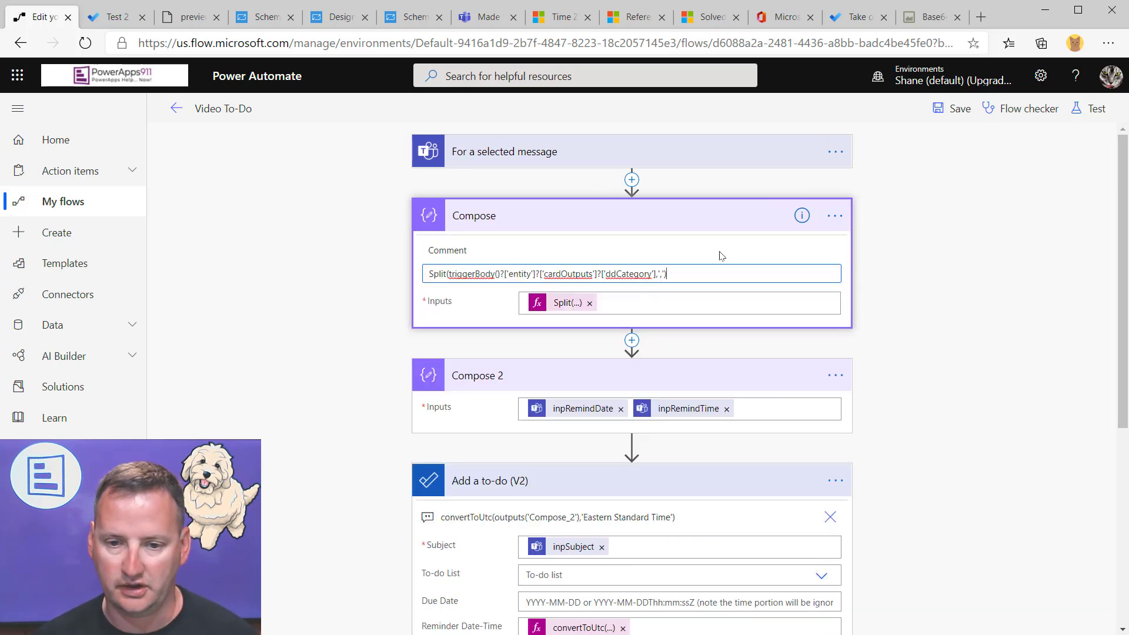
left_click(729, 250)
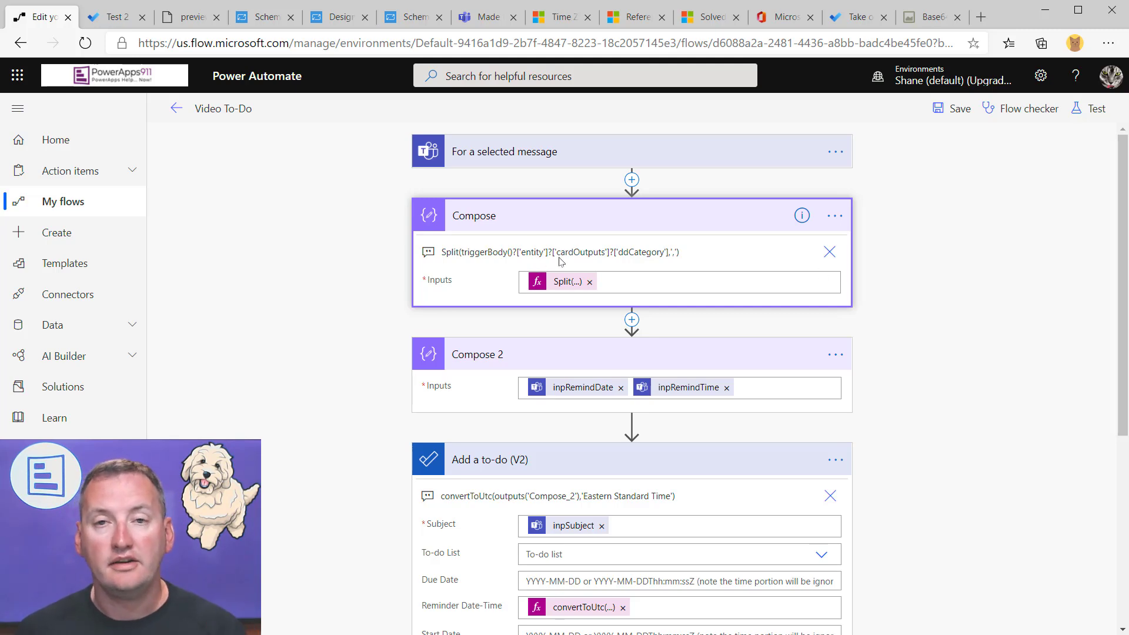
Step: Set the Categories of the Add a to-do (V2) action to the first Compose action's Outputs and save the flow
scroll(588, 376, "down", 5)
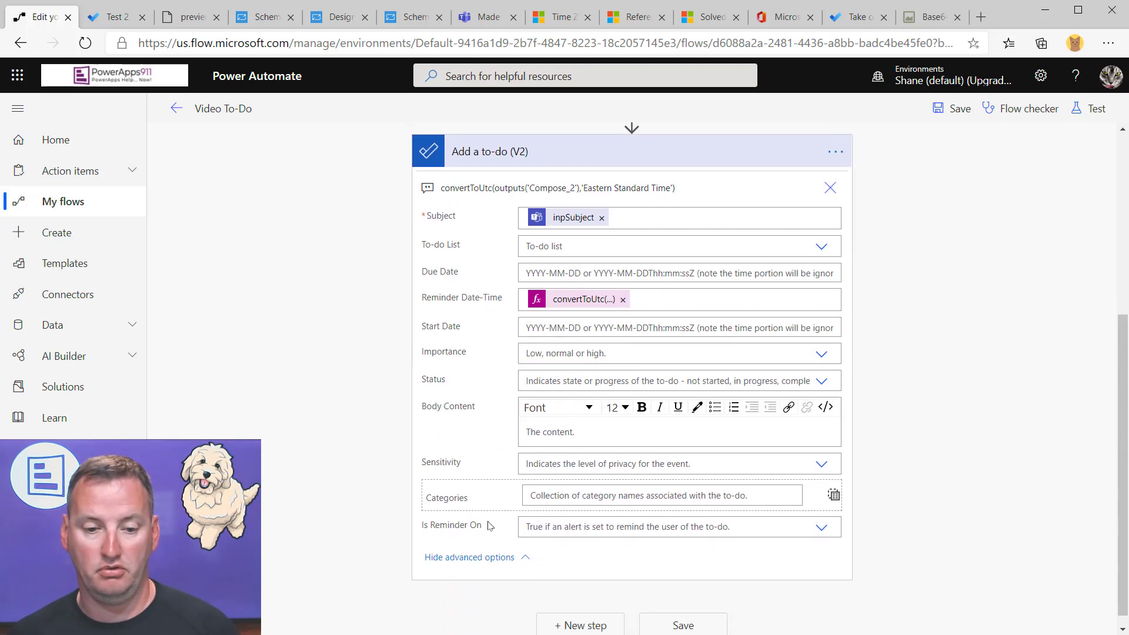
left_click(572, 496)
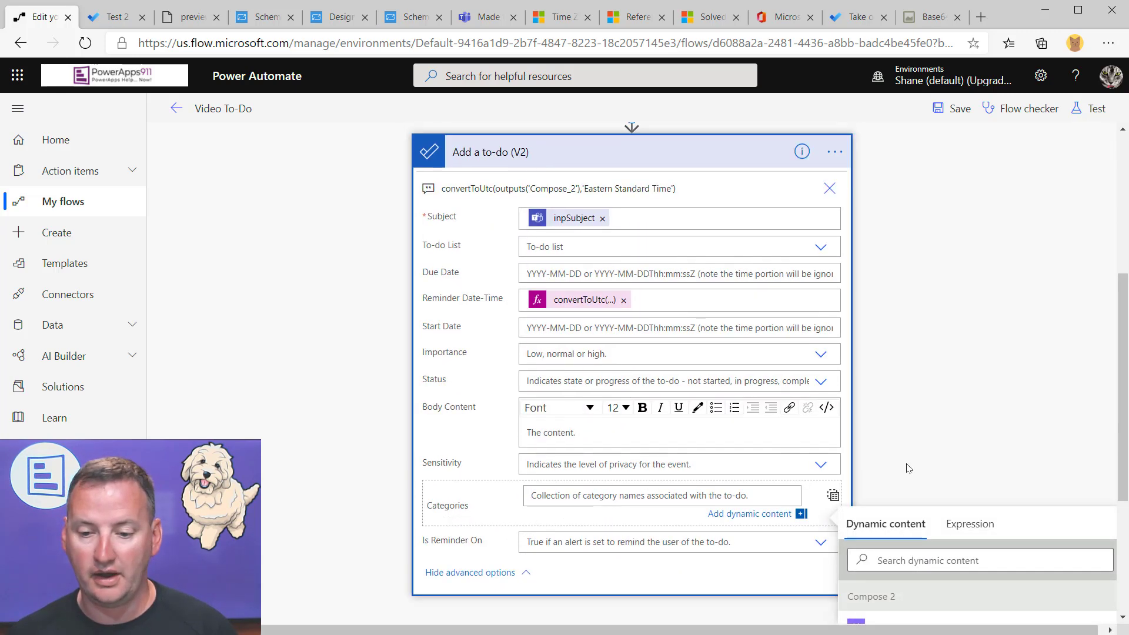
left_click(885, 542)
left_click(944, 264)
left_click(960, 109)
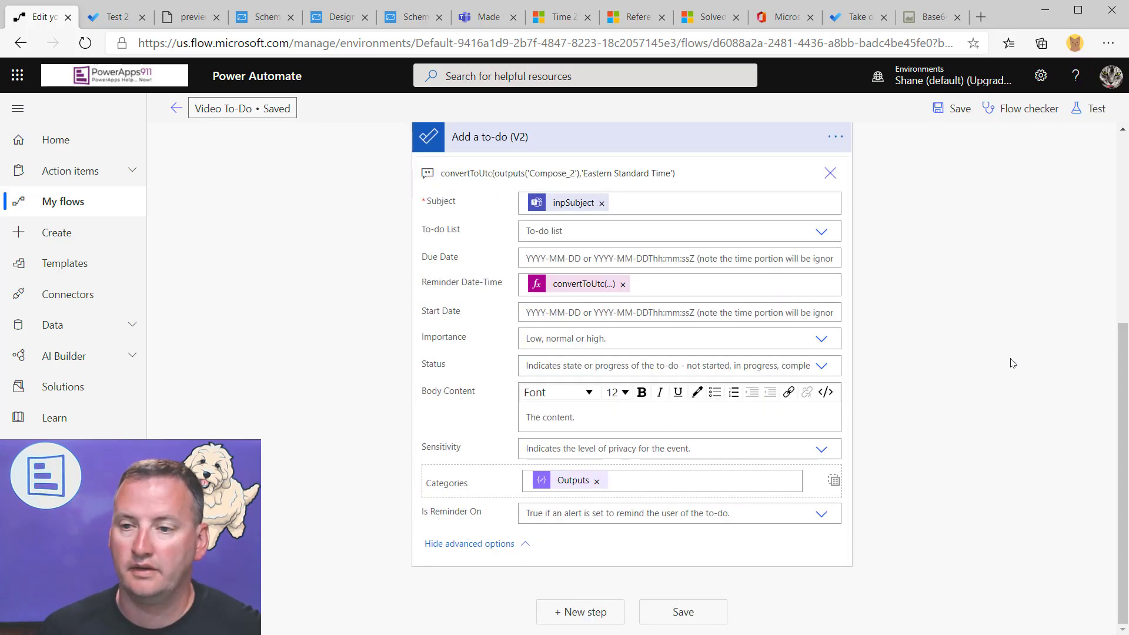
Step: Append "- NEW" after inpSubject in the to-do's Subject and save the flow
left_click(667, 201)
type("- NEW")
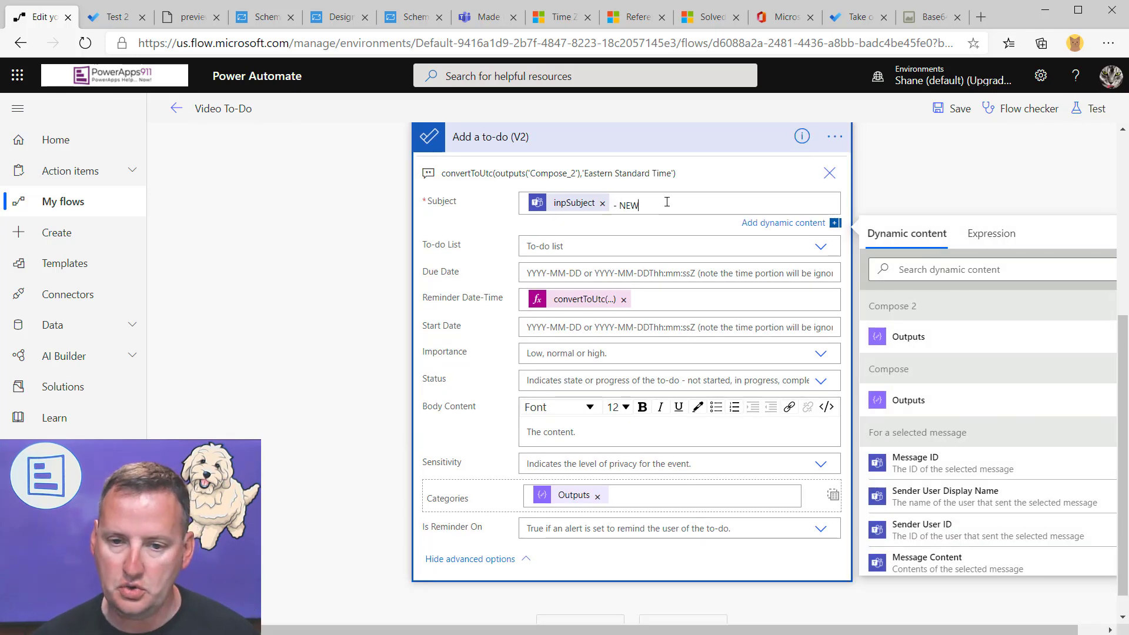
left_click(960, 108)
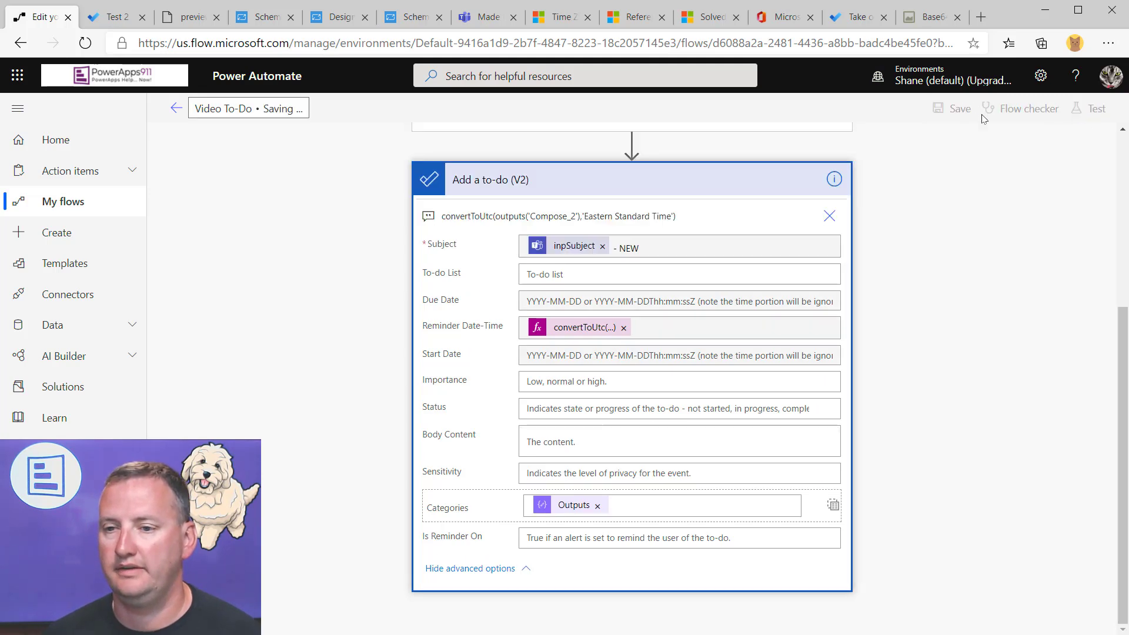
Step: Run a test of the flow, switch to Microsoft To Do and reload the Tasks list to check the created item's categories
left_click(1097, 110)
left_click(982, 182)
left_click(938, 284)
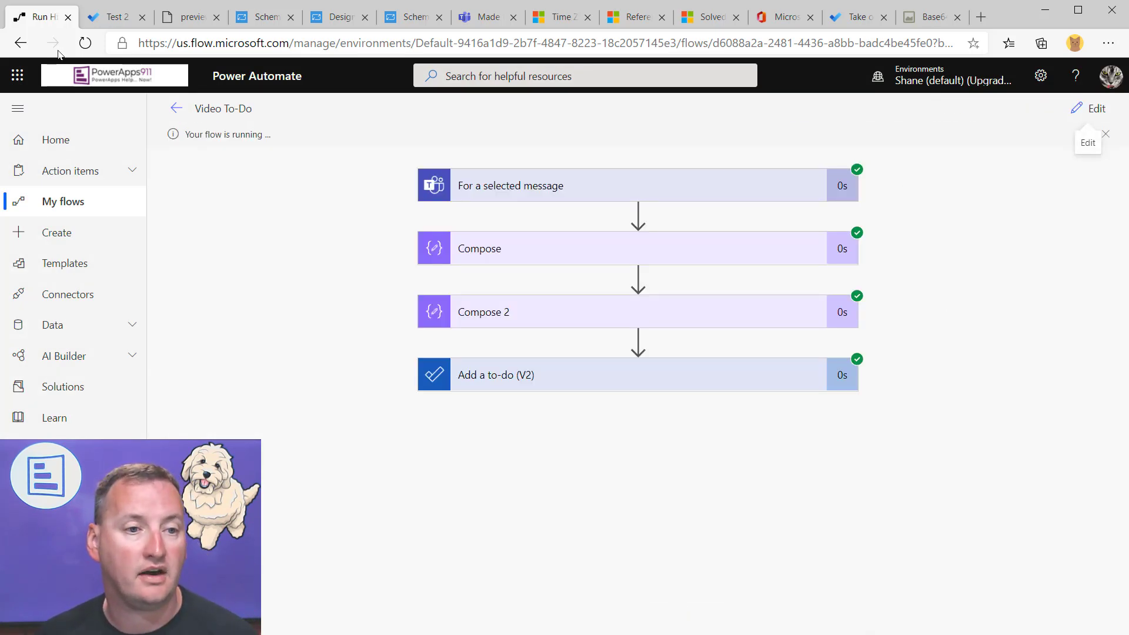
left_click(111, 18)
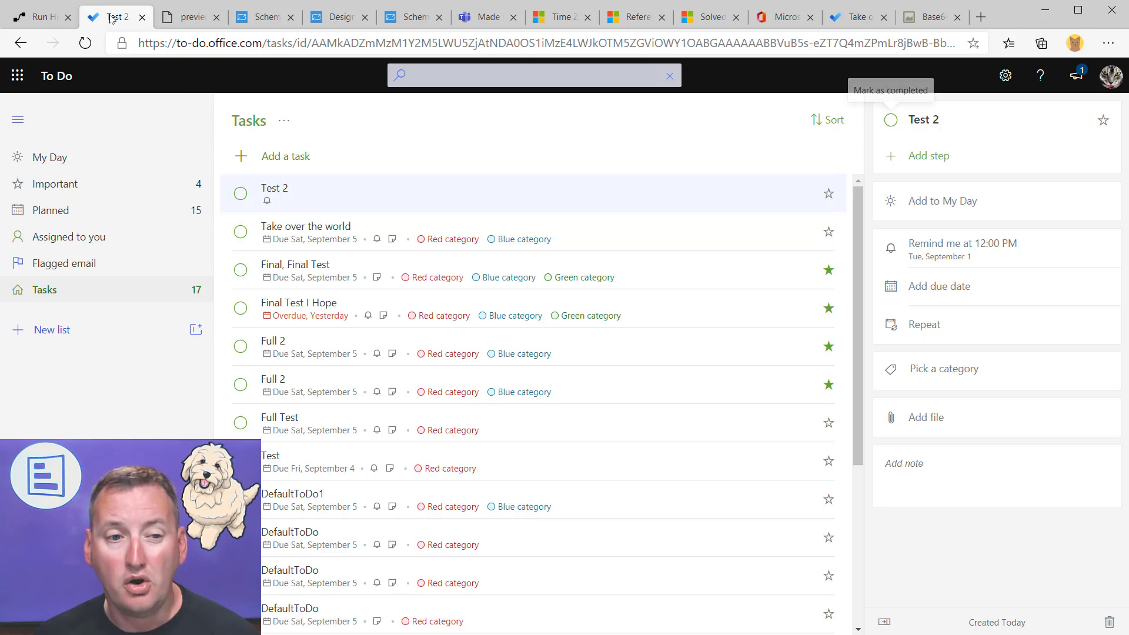
left_click(86, 43)
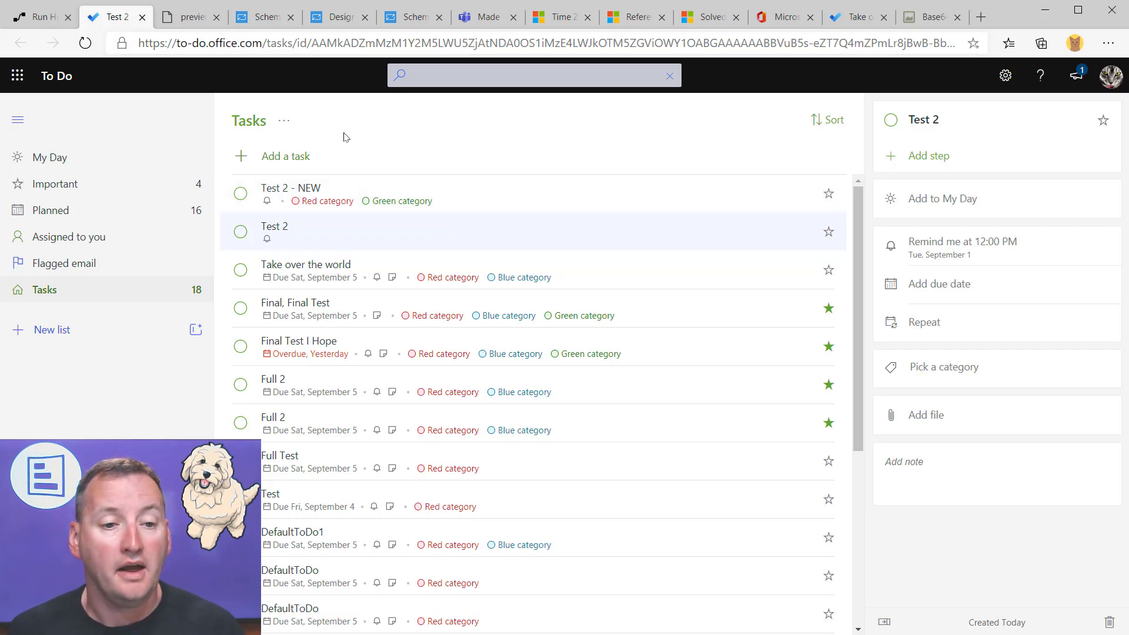
Step: Return to editing the flow in Power Automate, look through the Importance options and set the to-do's Status to NotStarted
key("ctrl+1")
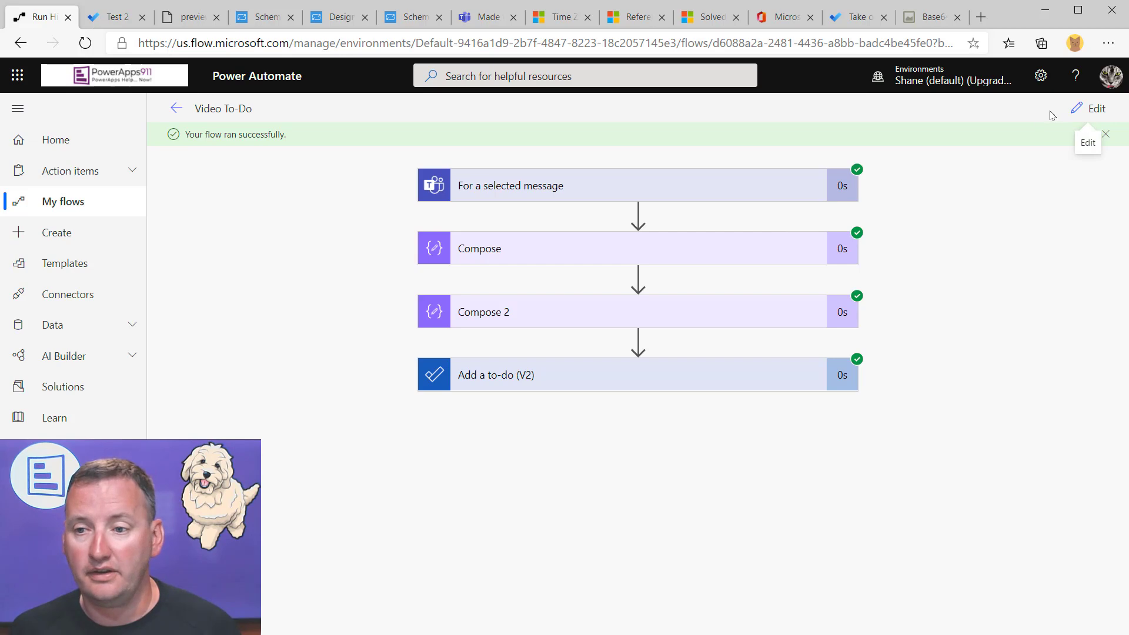
left_click(1092, 108)
scroll(765, 371, "down", 5)
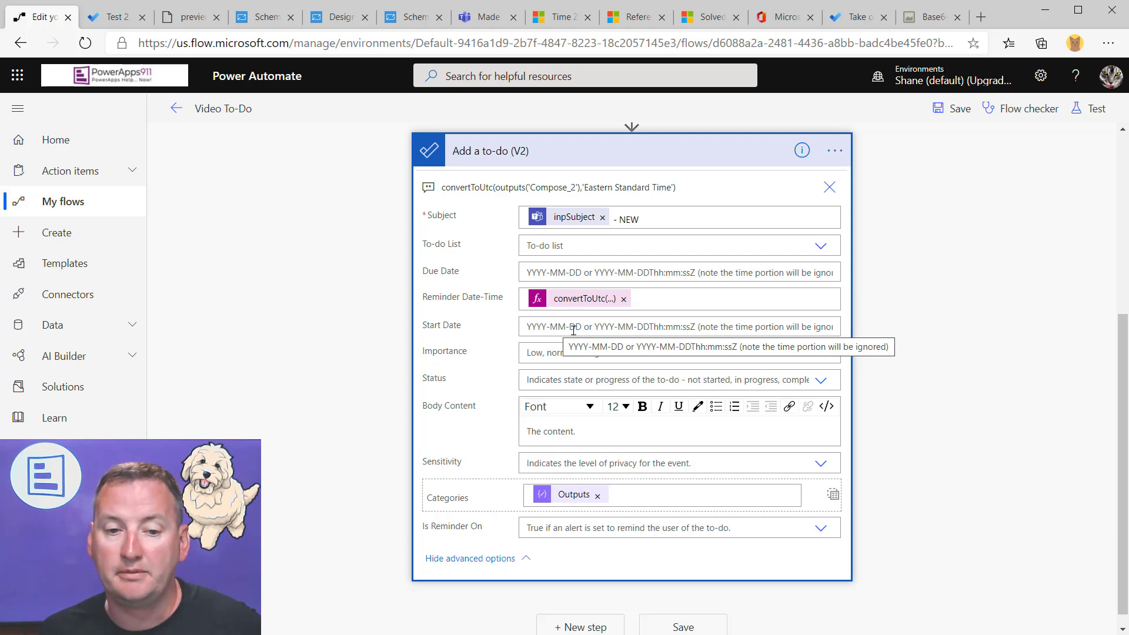
left_click(821, 354)
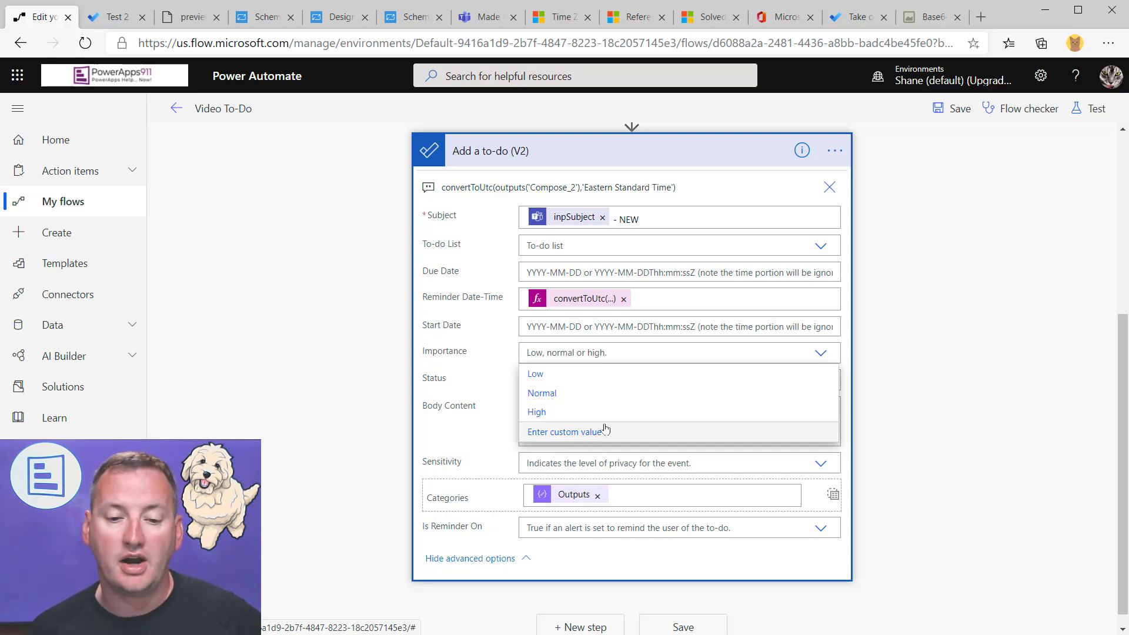
left_click(493, 385)
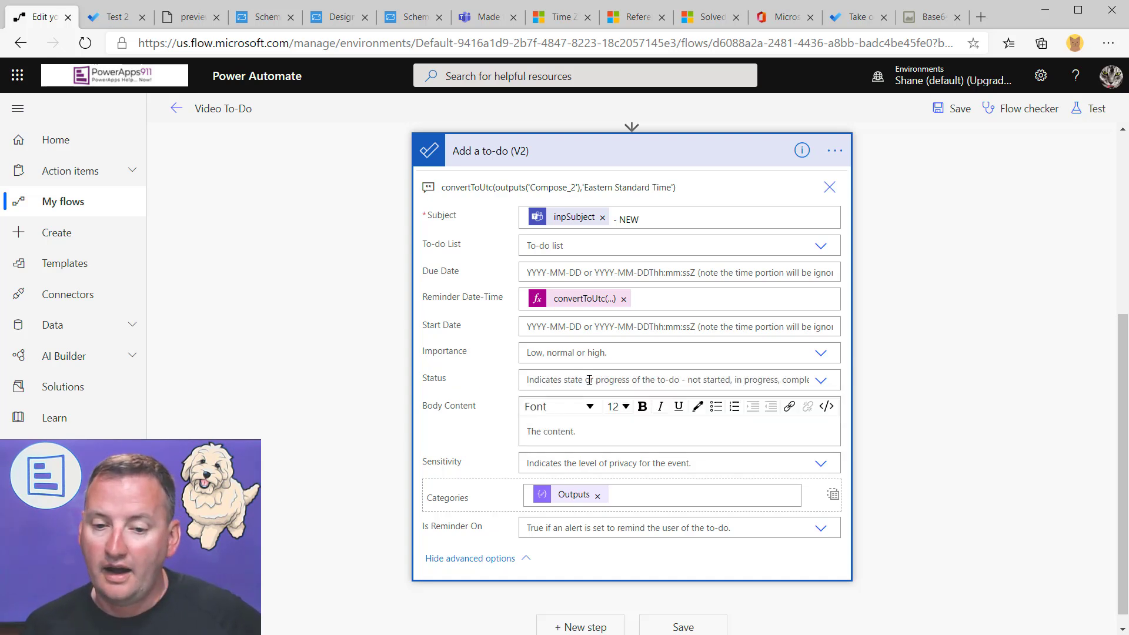
left_click(819, 384)
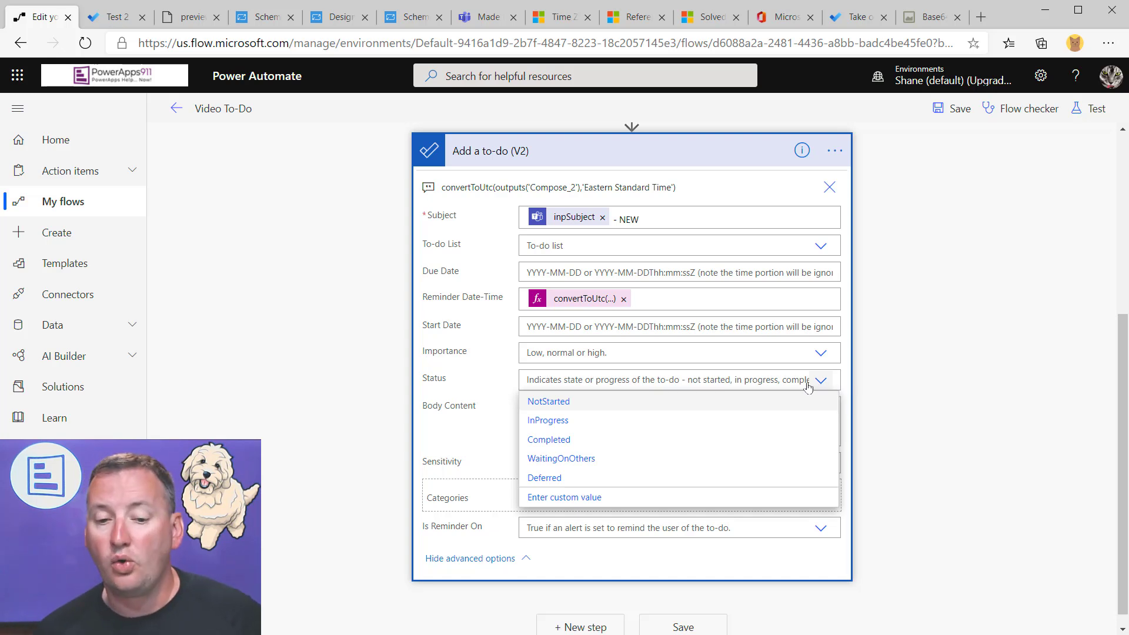
left_click(568, 406)
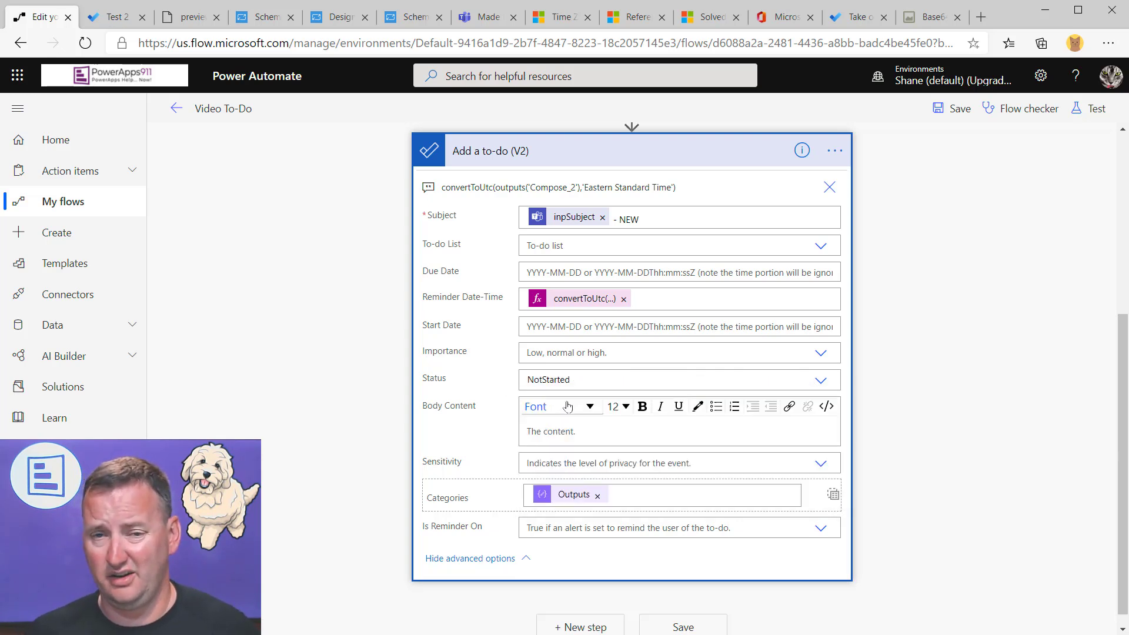
Step: Fill the to-do's Body Content with the Message Content value and a new line reading "Link goes here"
scroll(567, 406, "down", 1)
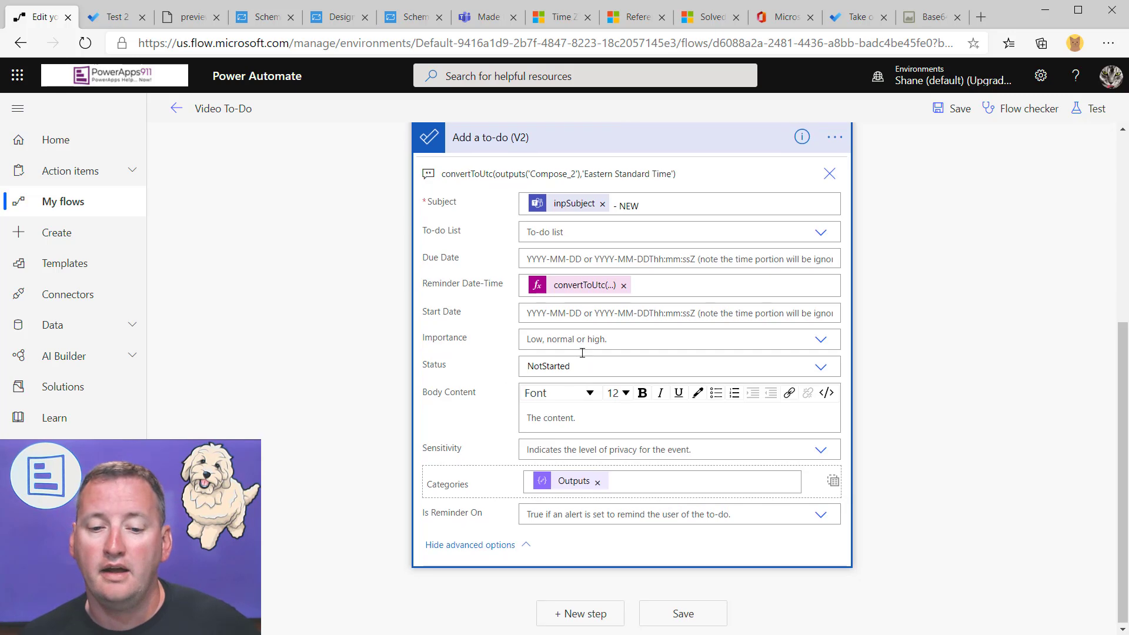
left_click(615, 417)
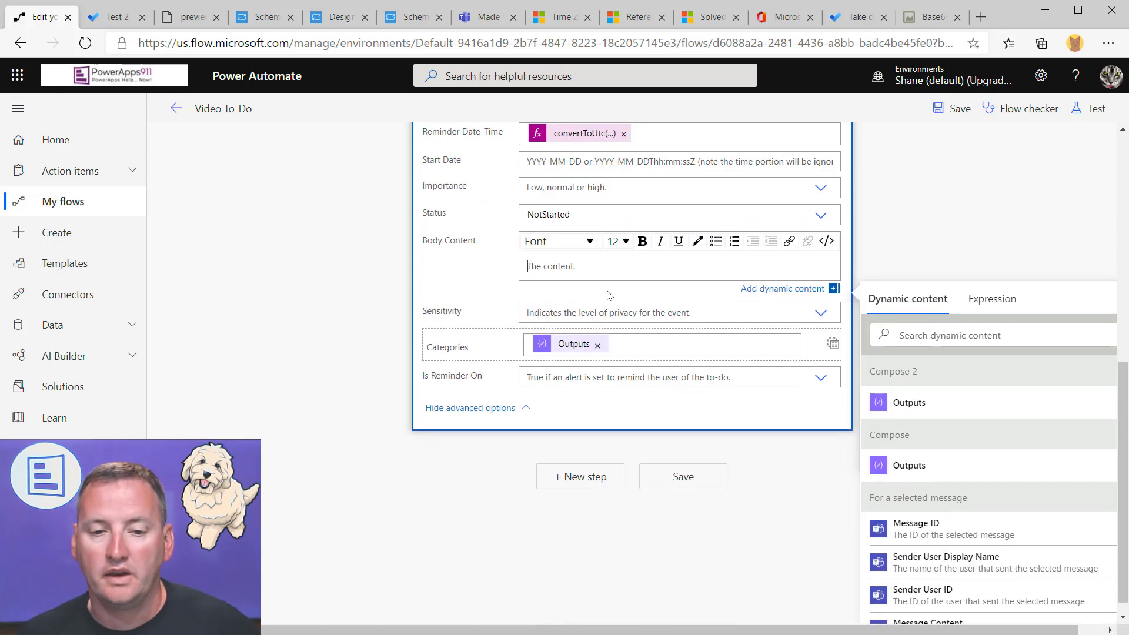
scroll(965, 500, "down", 3)
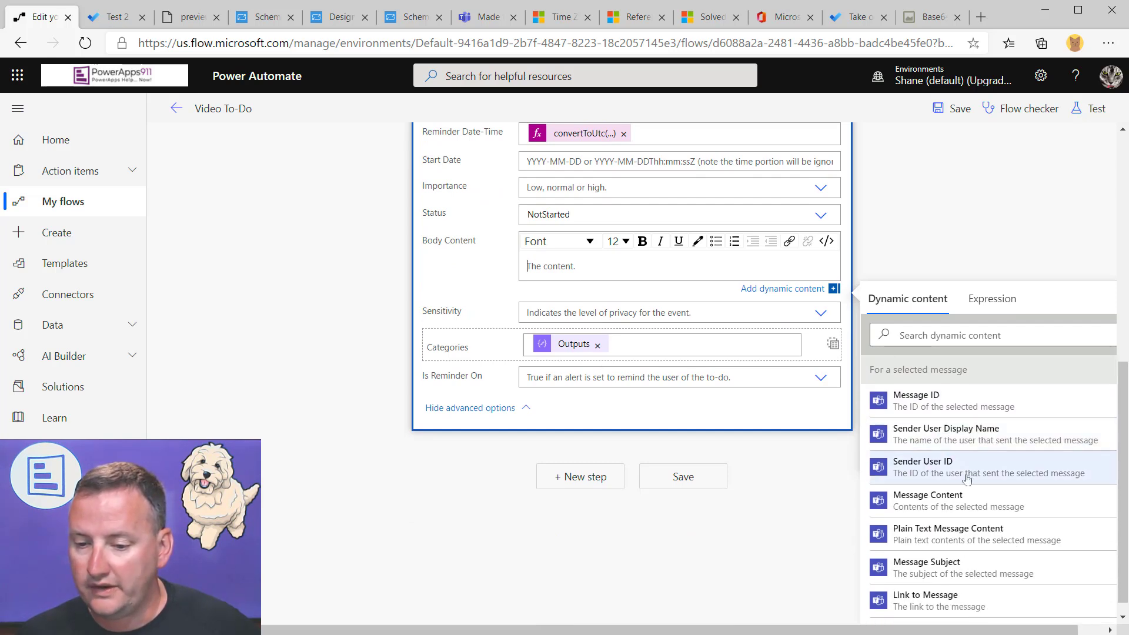
left_click(957, 510)
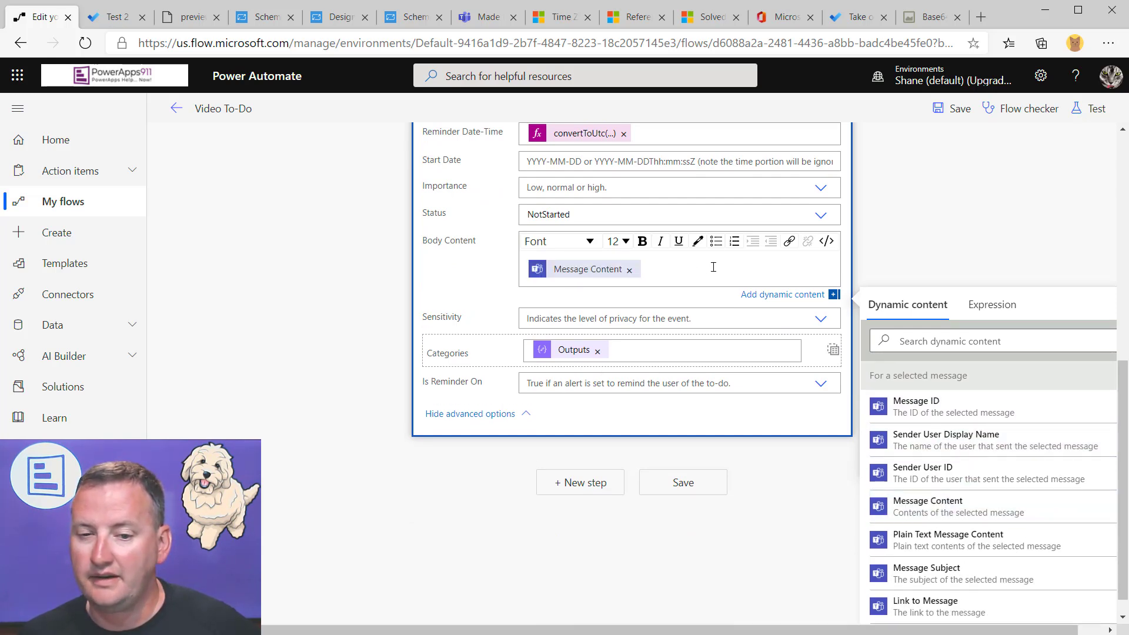
key("Return")
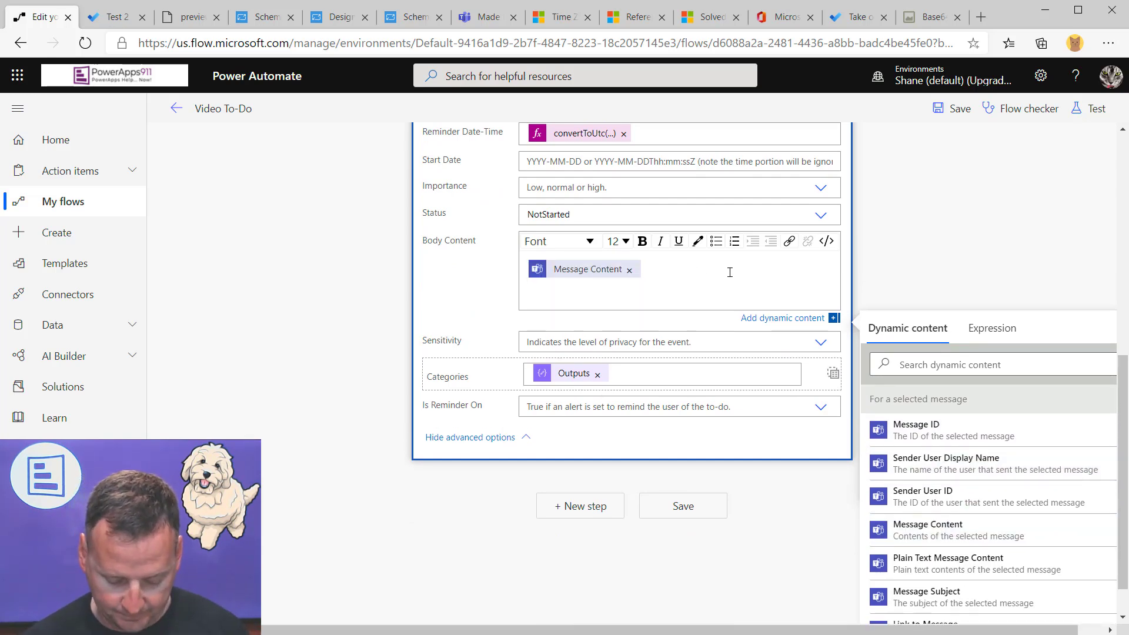
type("Link goes here")
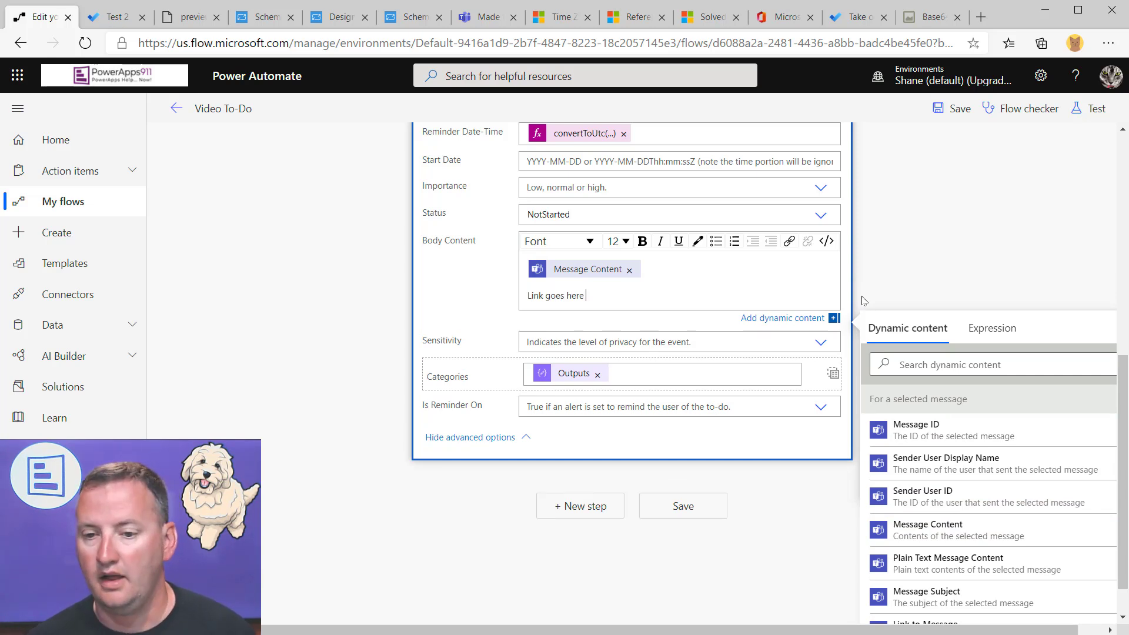
left_click(791, 246)
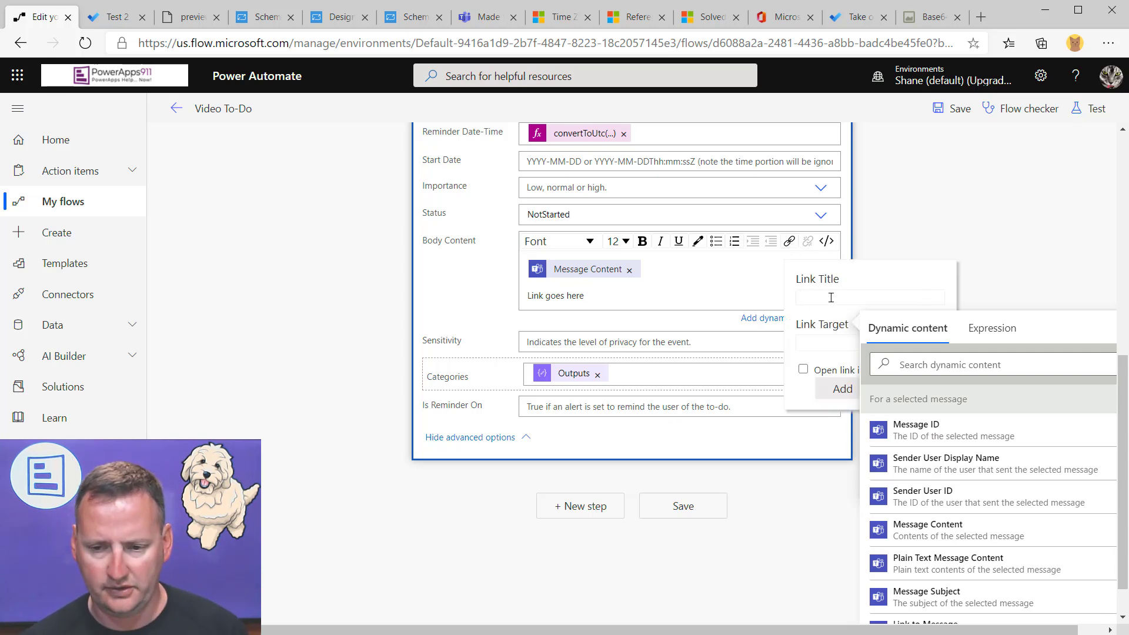
type("TITLE")
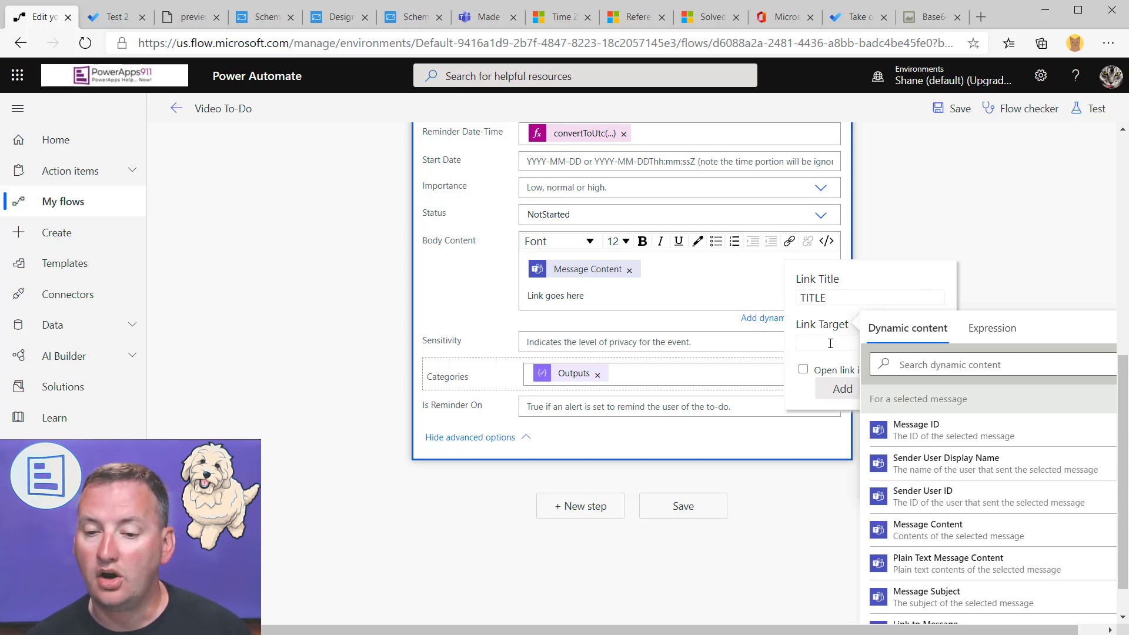
type("http")
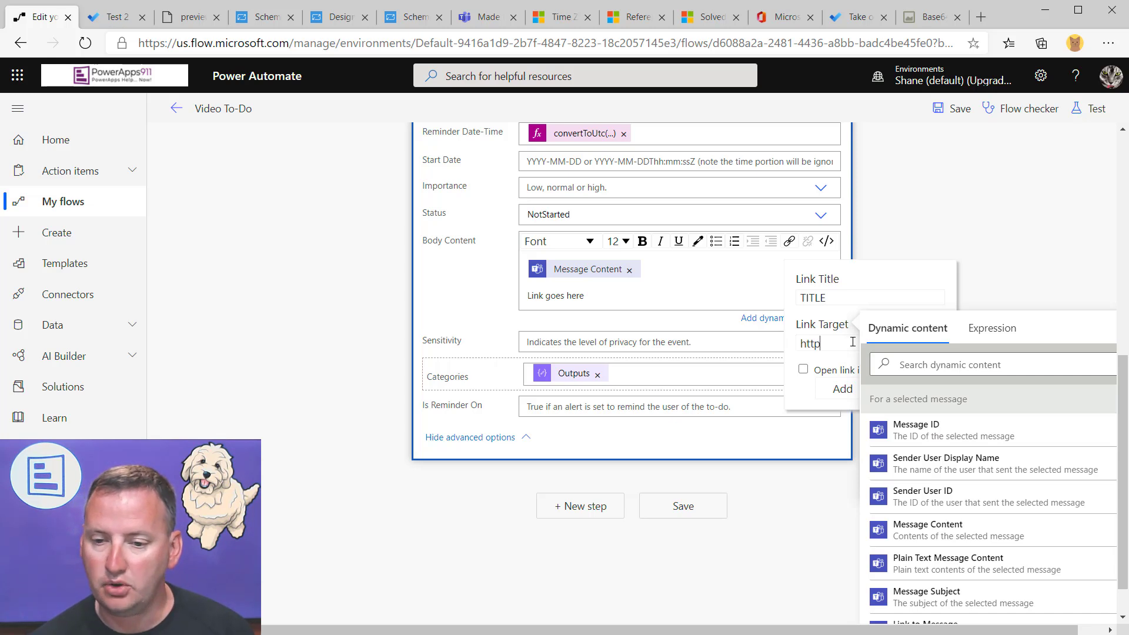
type("s://www")
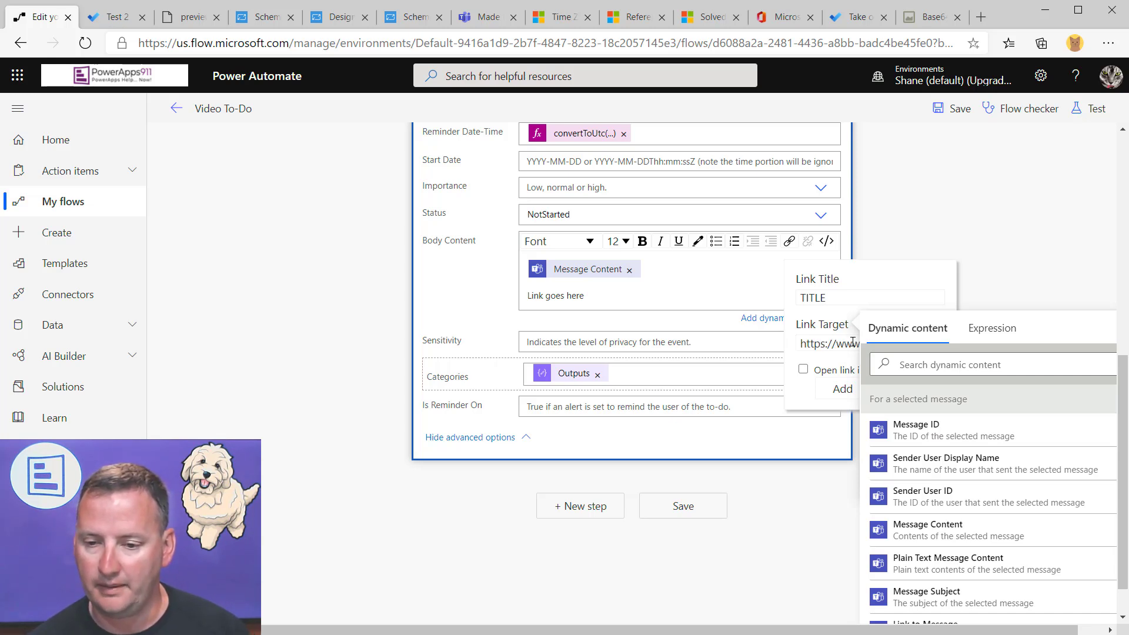
type(".")
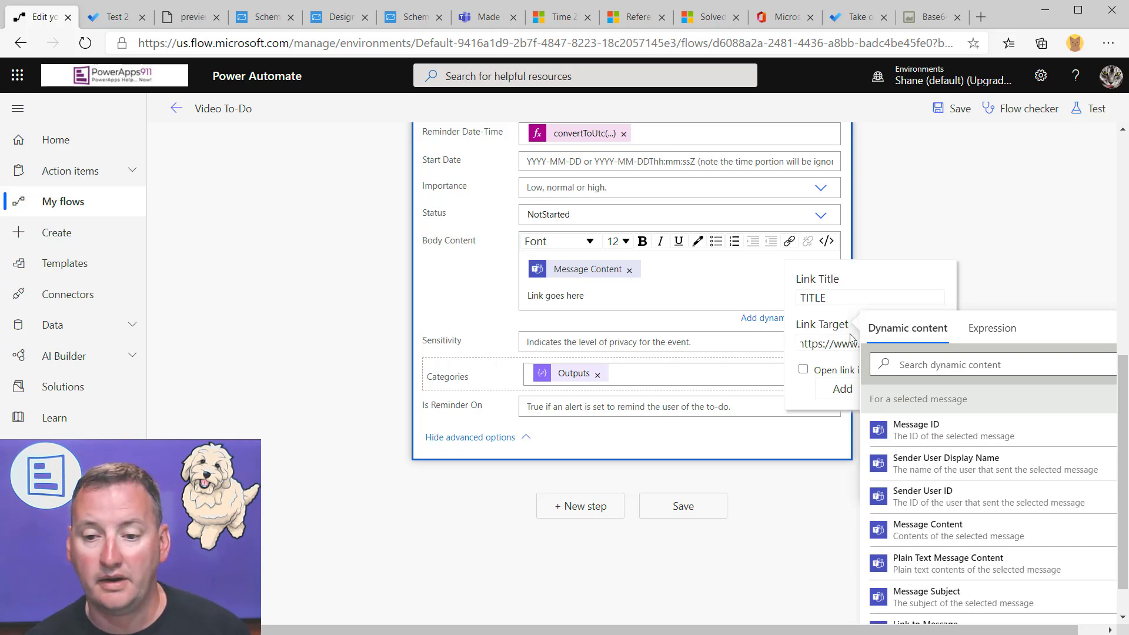
left_click(852, 293)
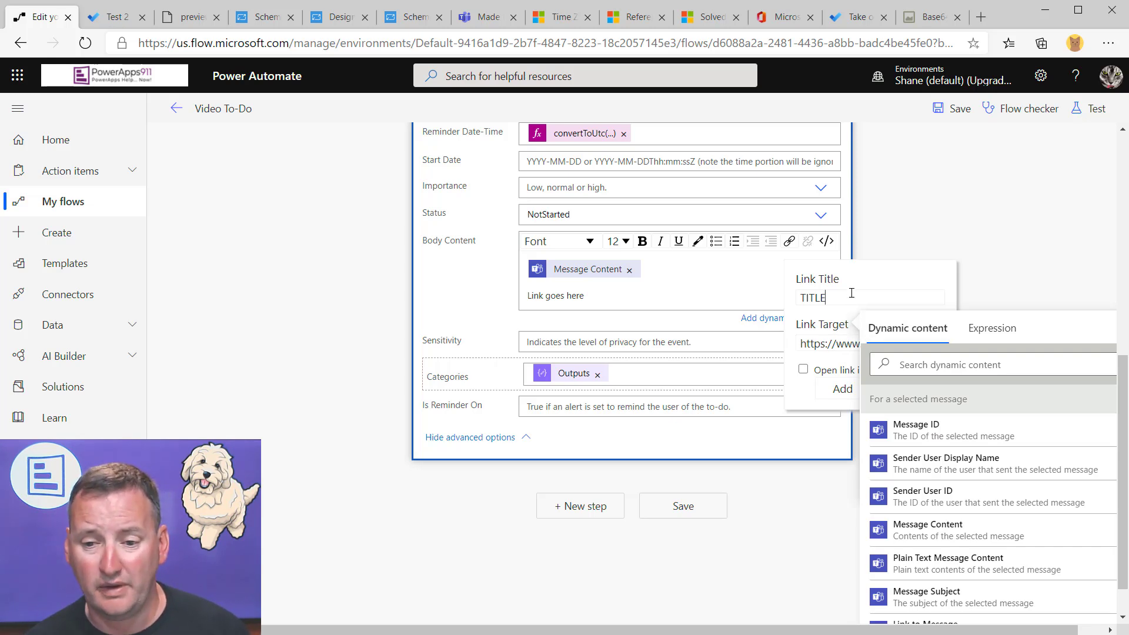
left_click(841, 344)
key("Right")
key("Right")
key("Right")
key("Right")
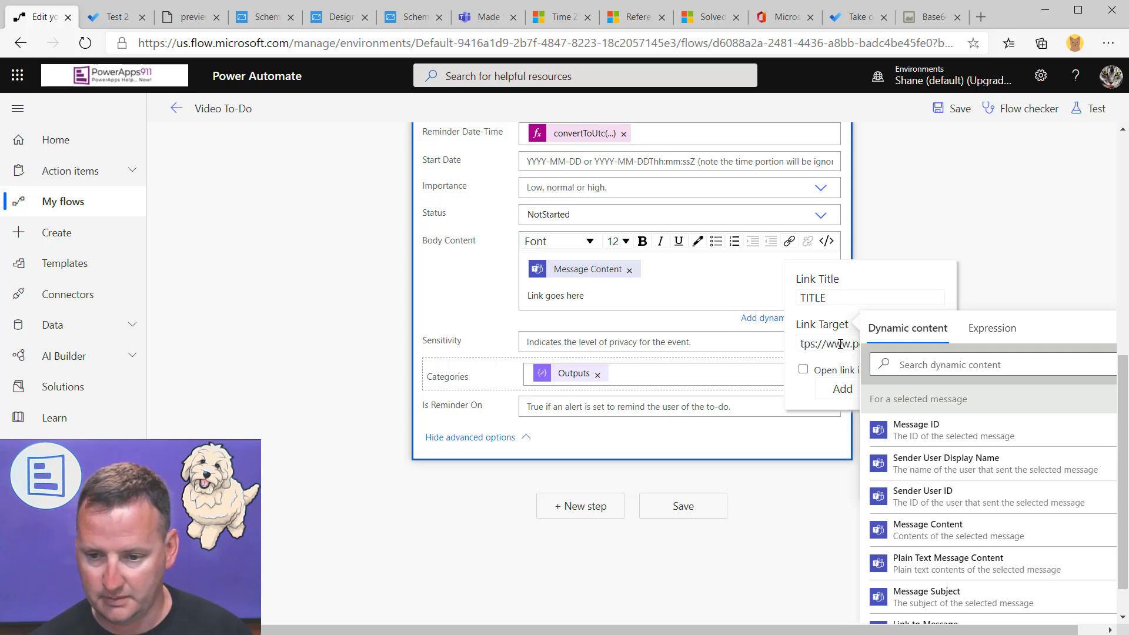
left_click(838, 390)
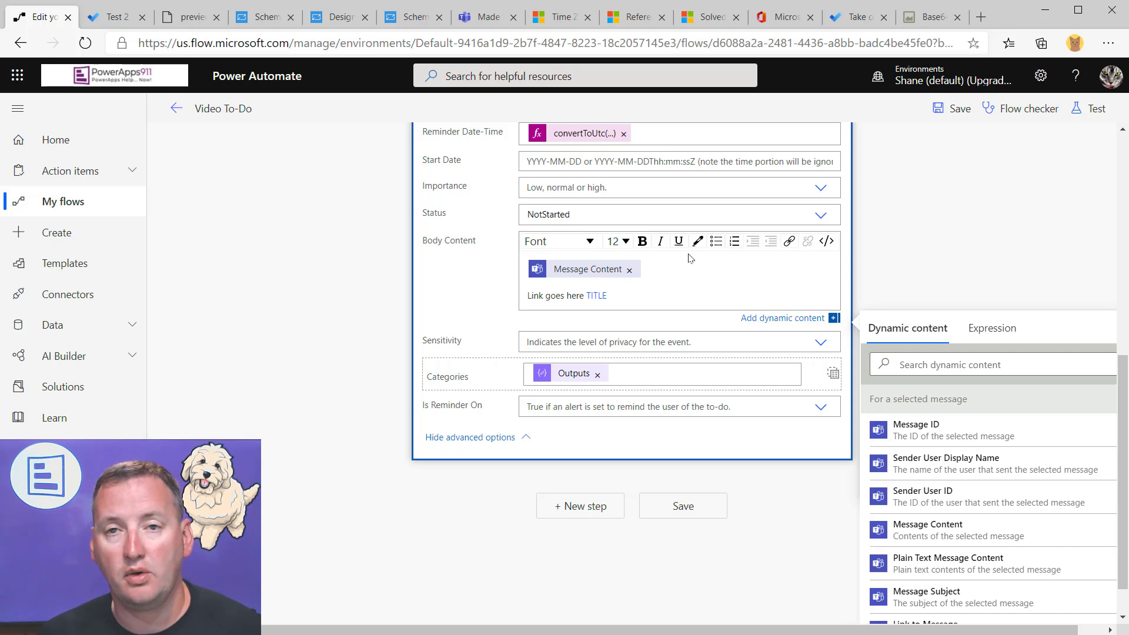
Step: Show the Body Content as HTML and replace the link's href address with the Link to Message dynamic value
left_click(828, 242)
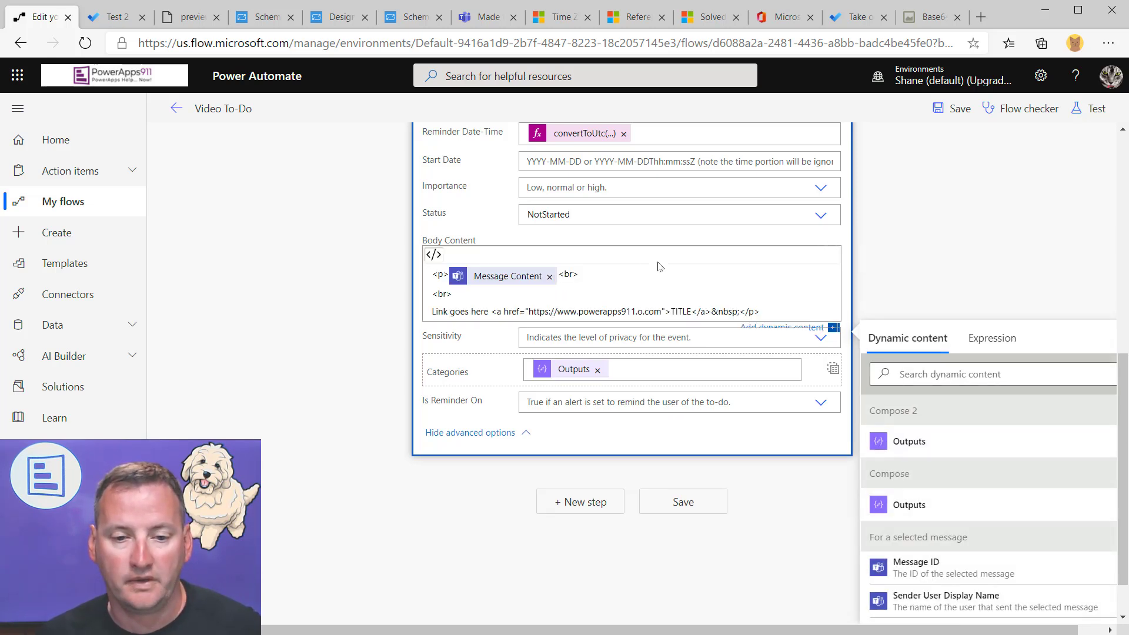
left_click(646, 311)
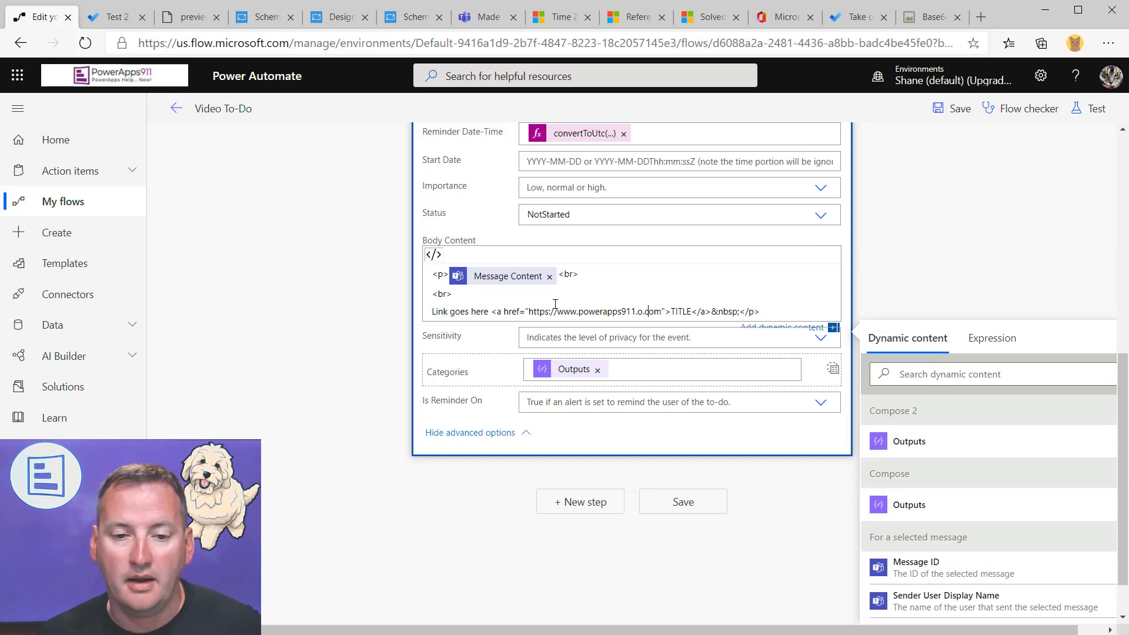
left_click_drag(536, 311, 645, 317)
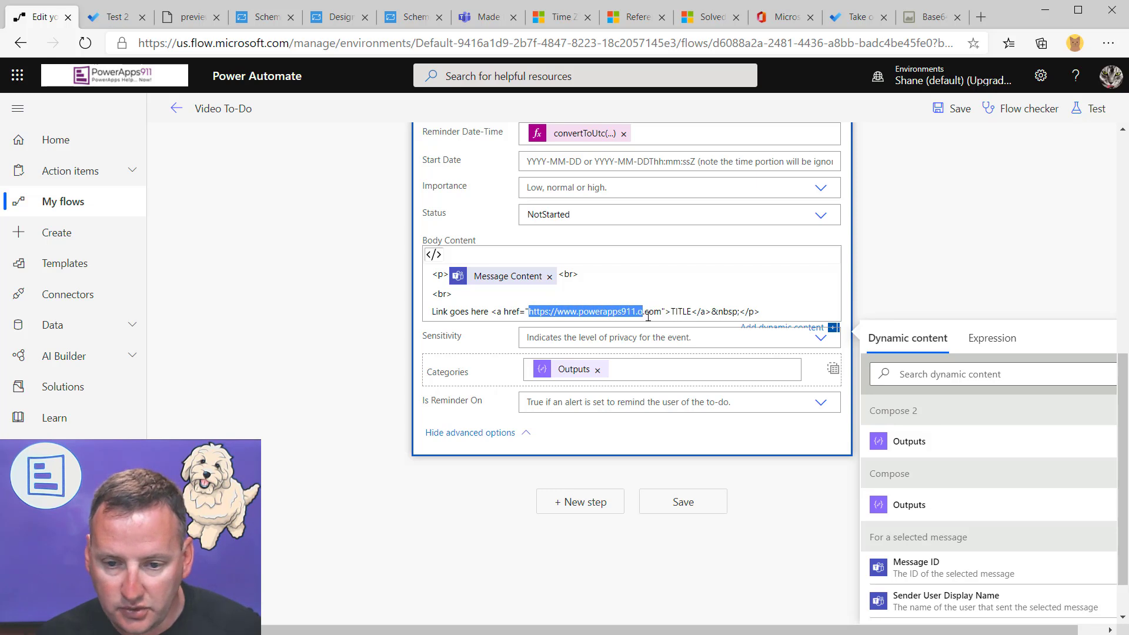
key("BackSpace")
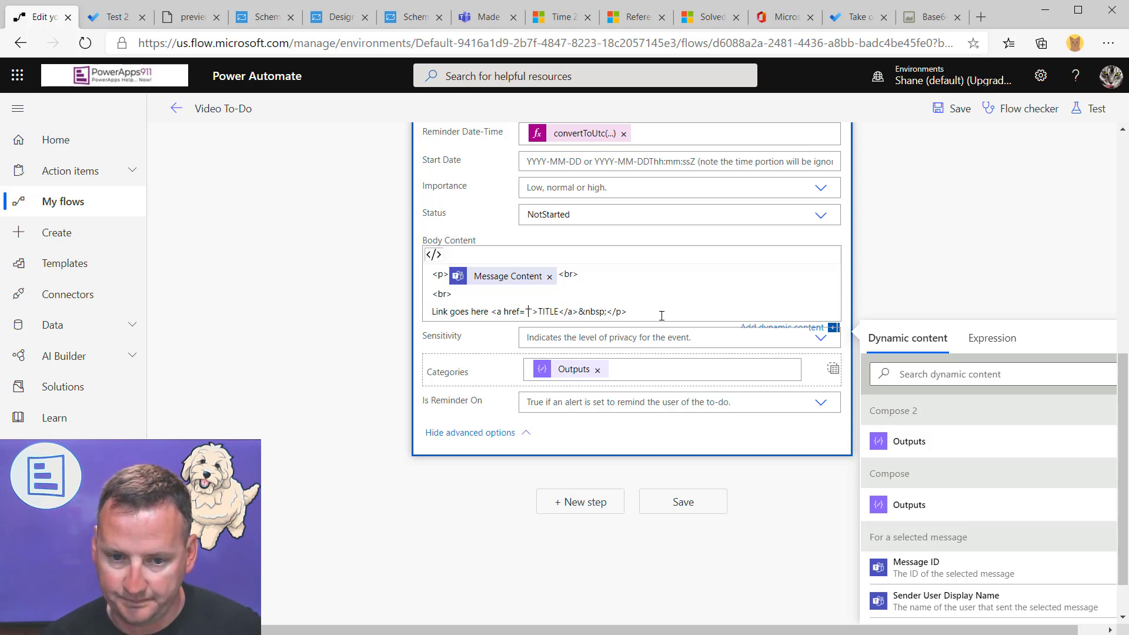
scroll(983, 522, "down", 5)
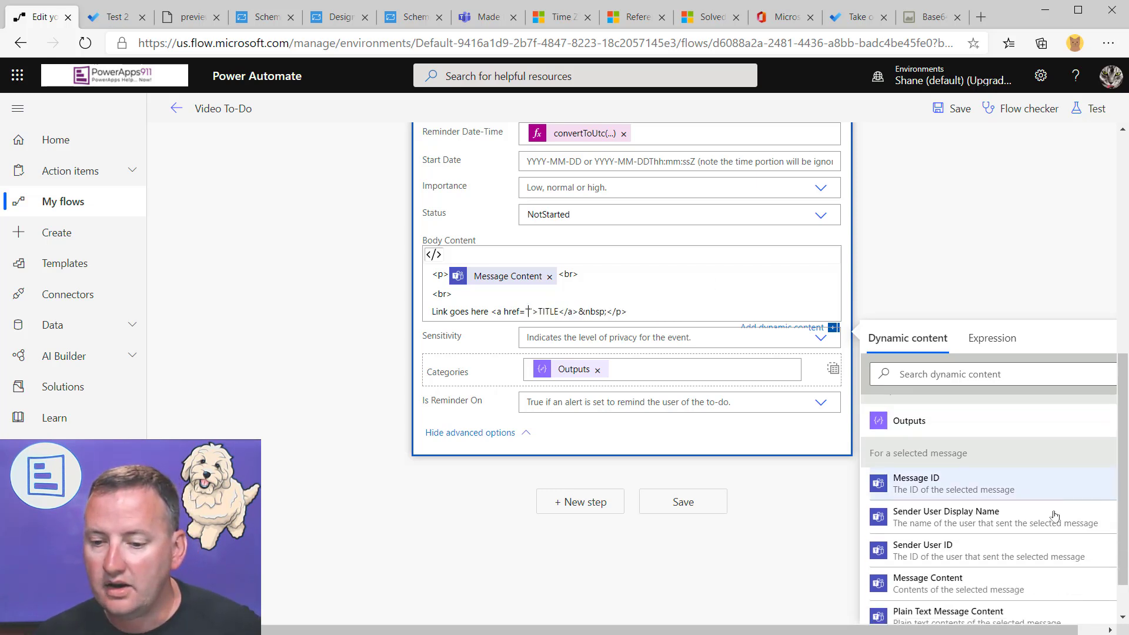
left_click(948, 474)
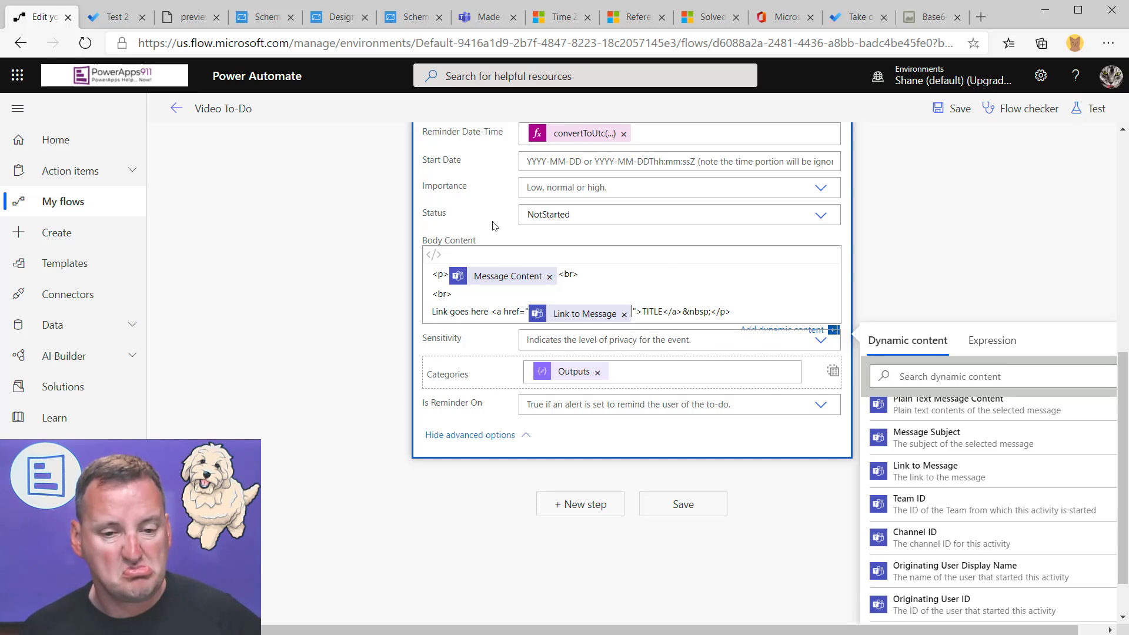
scroll(764, 270, "up", 1)
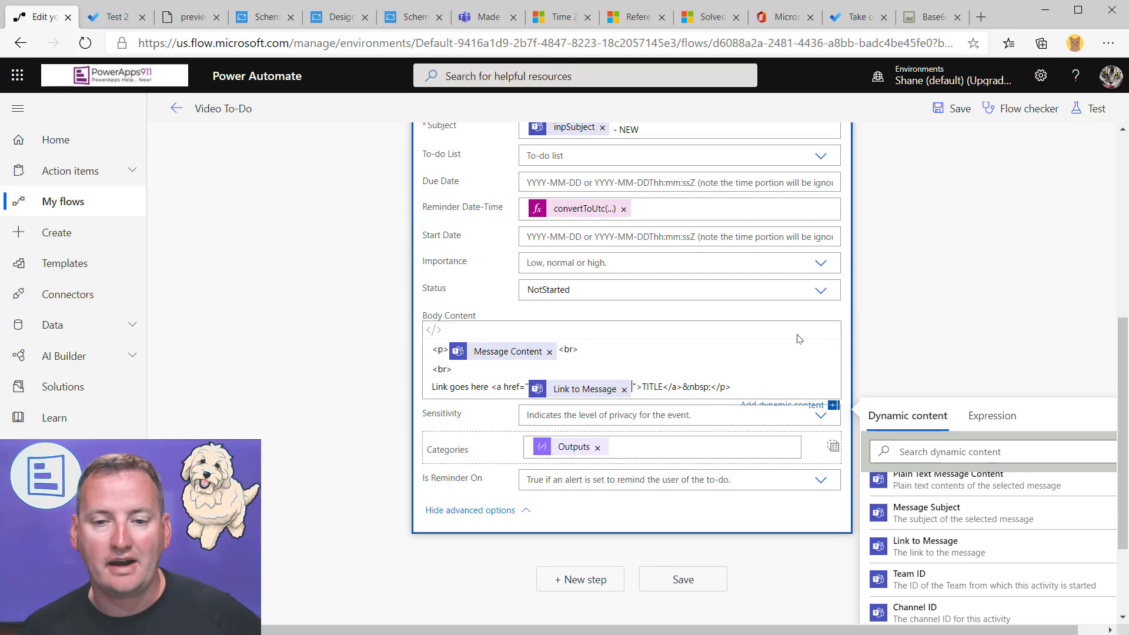
Step: Save the Video To-Do flow and test it using data from the most recent previous run
scroll(569, 414, "up", 1)
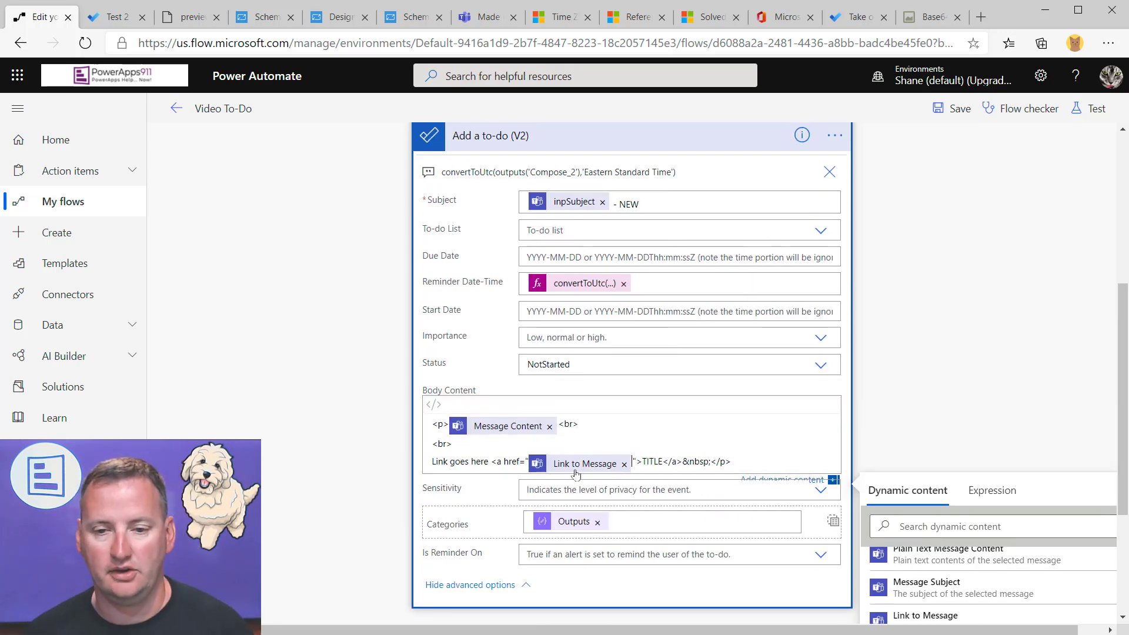
scroll(584, 464, "up", 2)
left_click(954, 109)
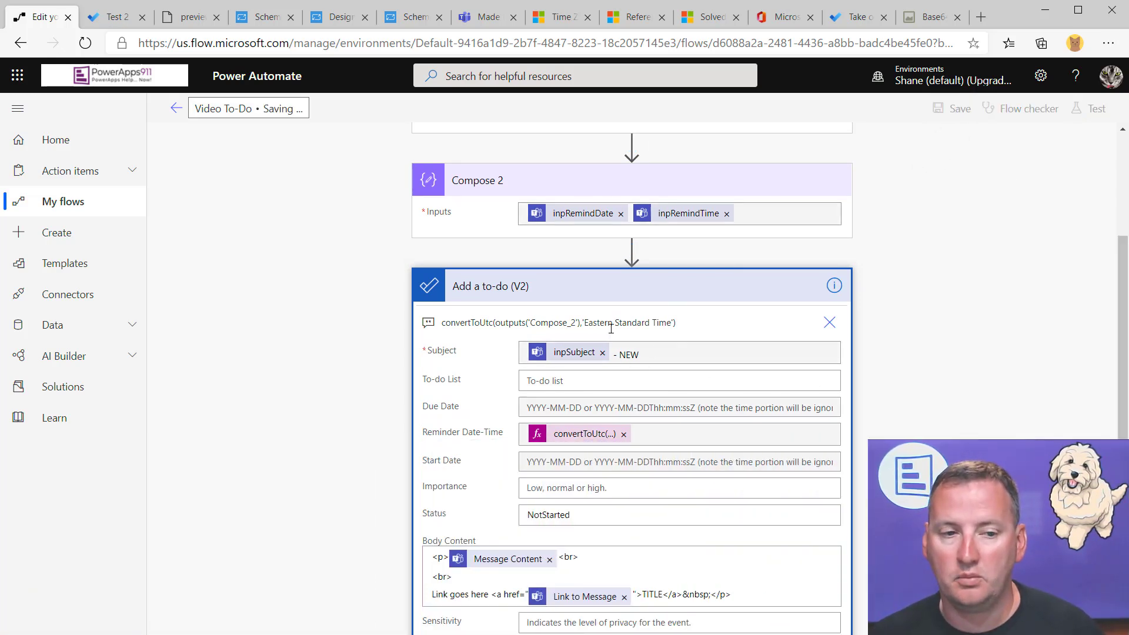
left_click(1091, 109)
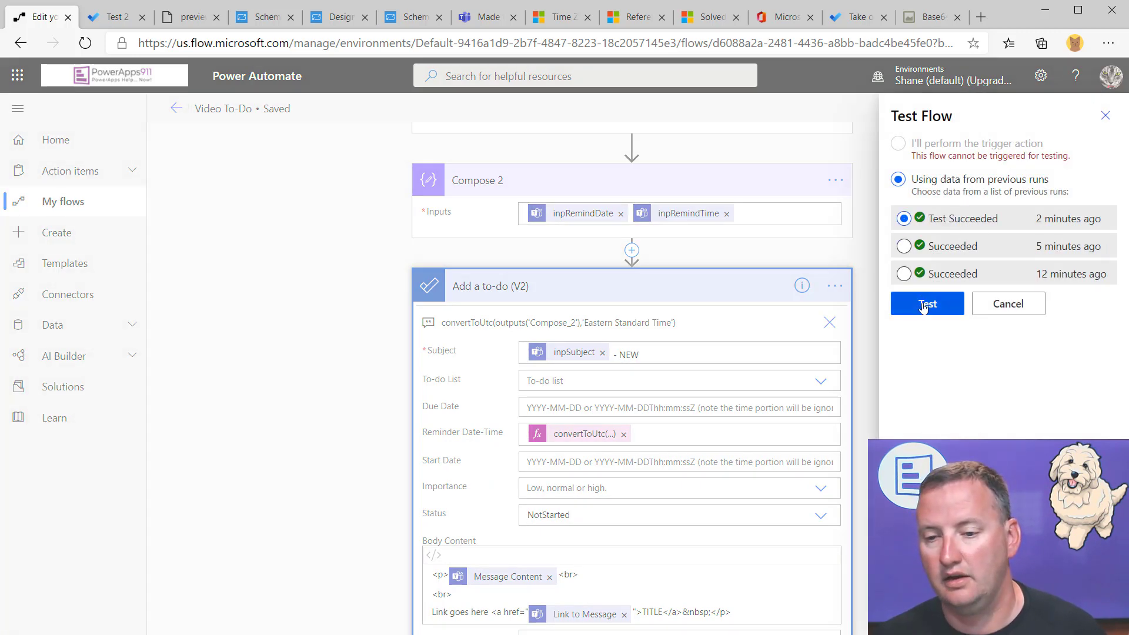
left_click(928, 304)
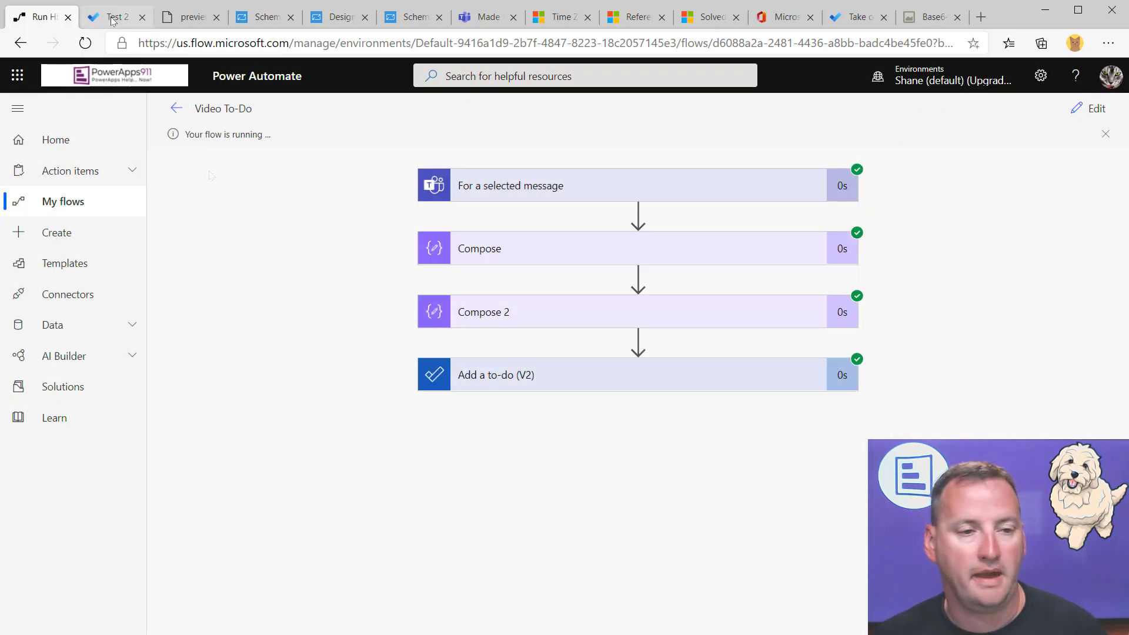
Step: Switch to Microsoft To Do, open the newest "Test 2 - NEW" task and follow its message link into the Teams web app
key("ctrl+Tab")
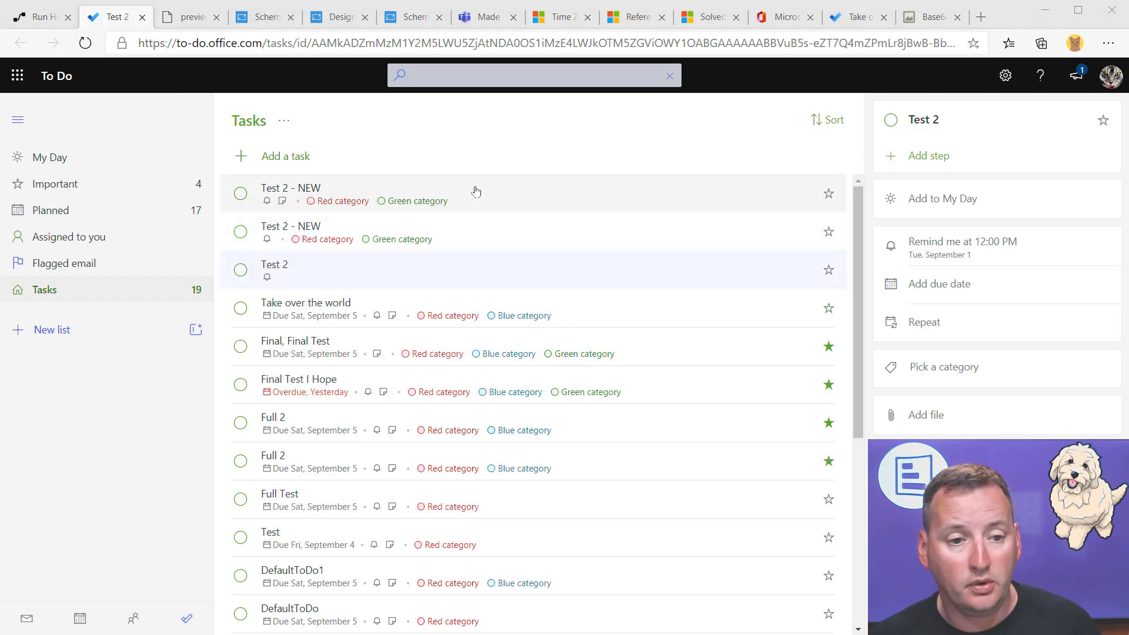
left_click(449, 182)
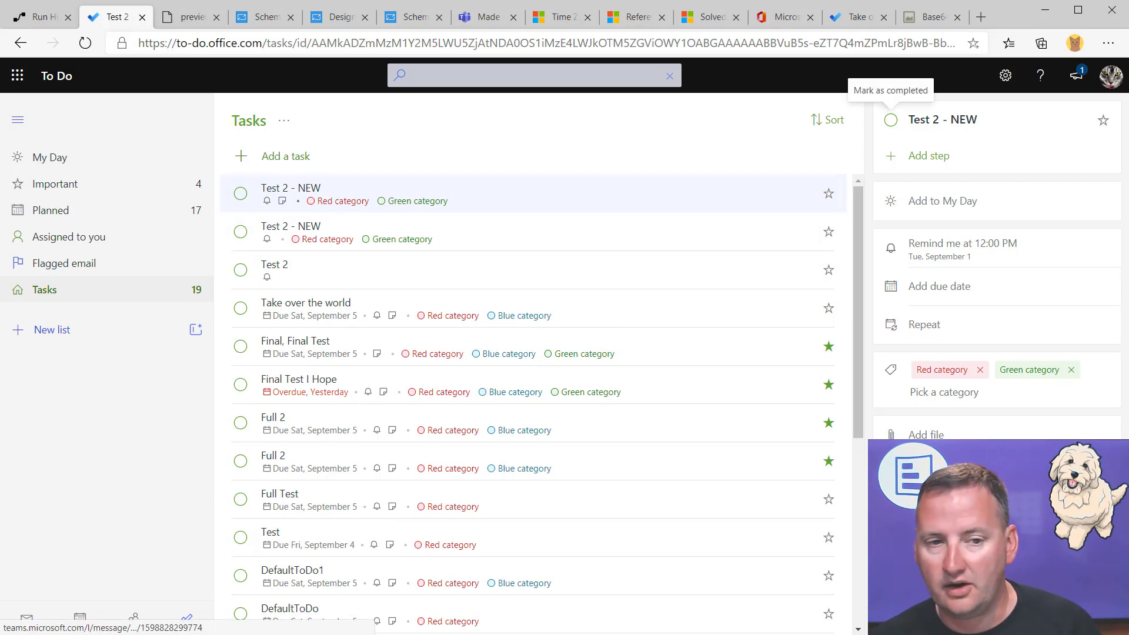
left_click(942, 471)
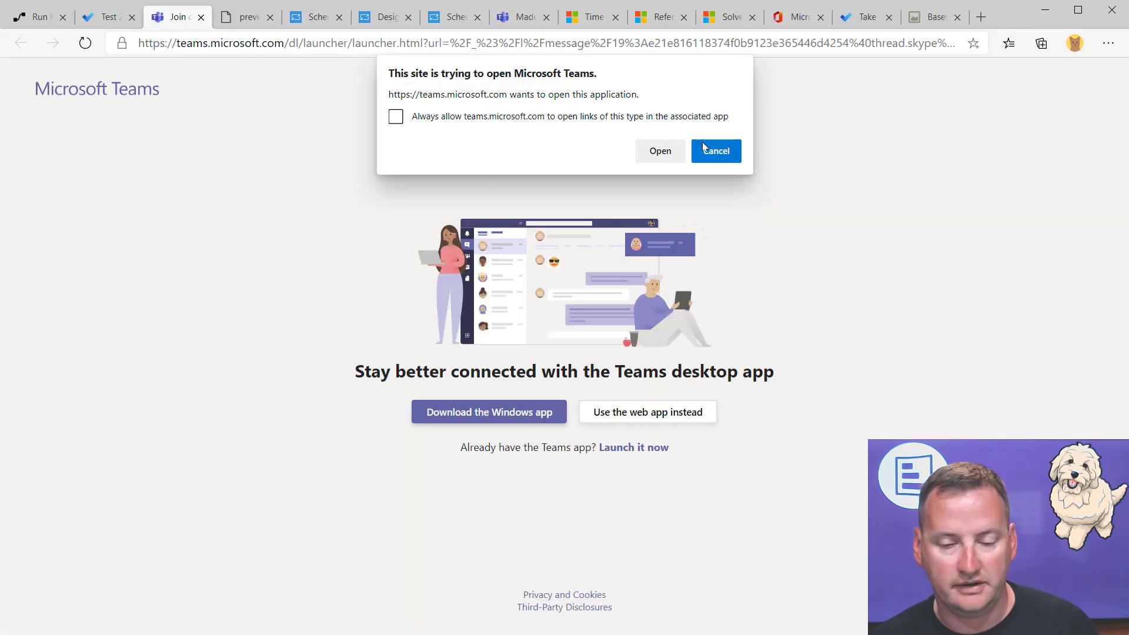
left_click(717, 151)
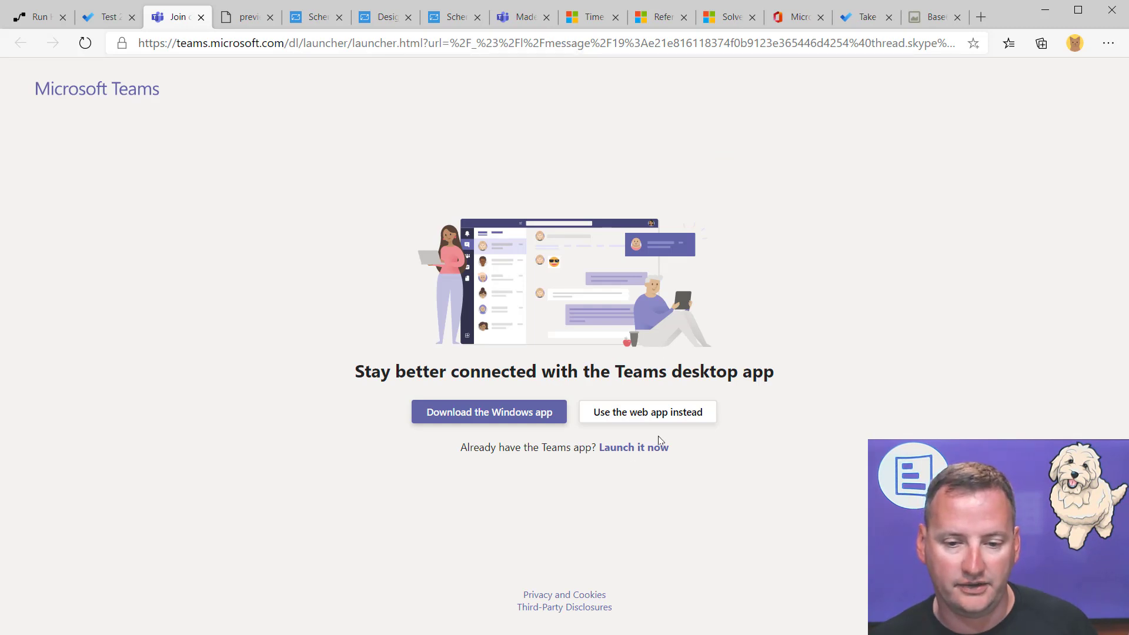
left_click(672, 414)
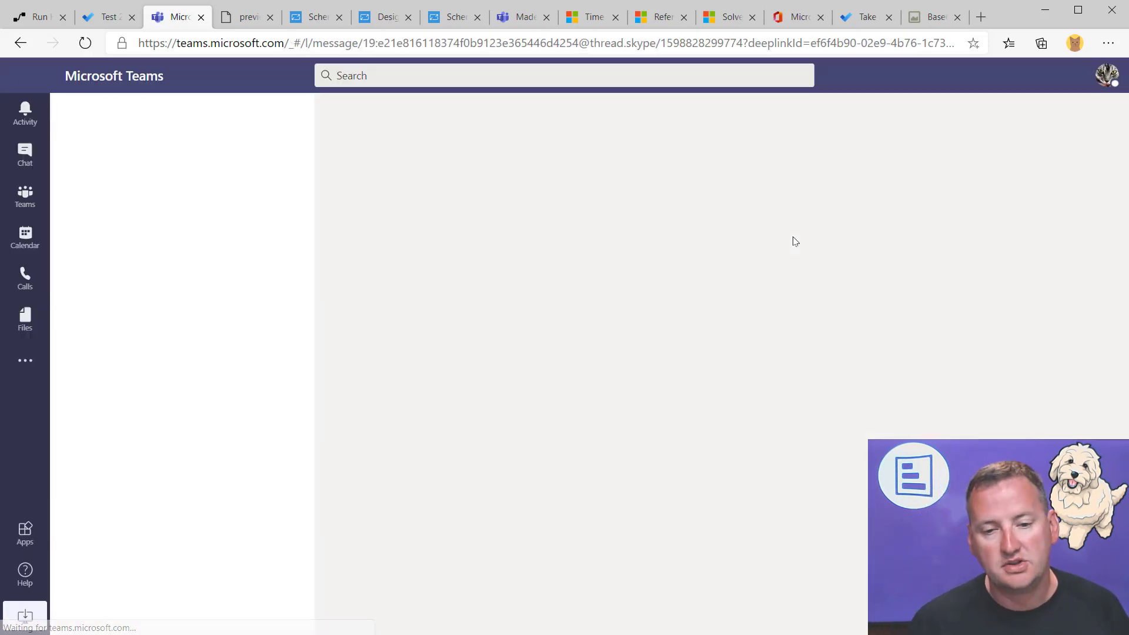